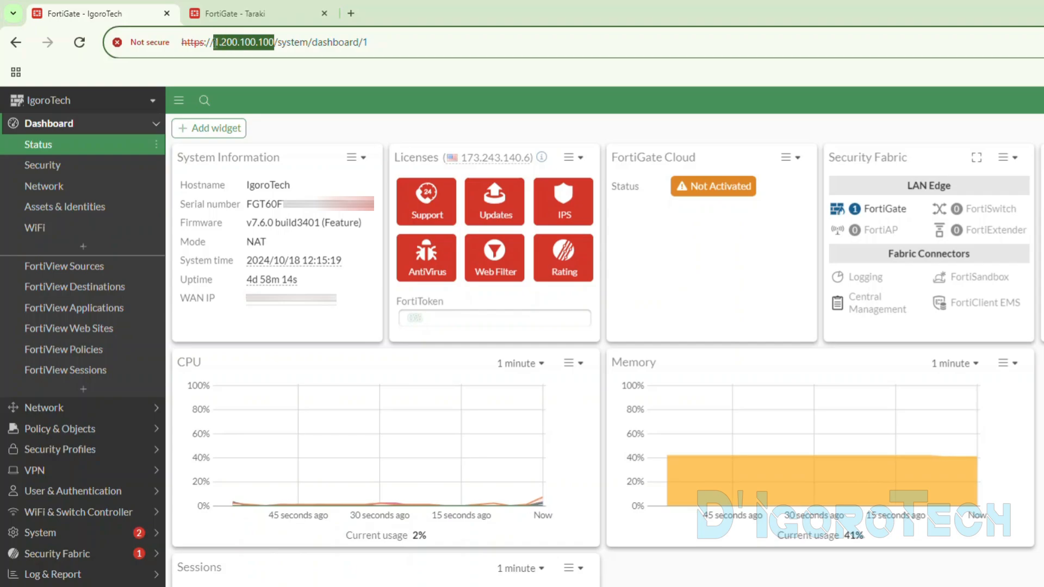
# - Check the firmware version in the System Information of both the IgoroTech and Taraki FortiGates
pyautogui.click(216, 19)
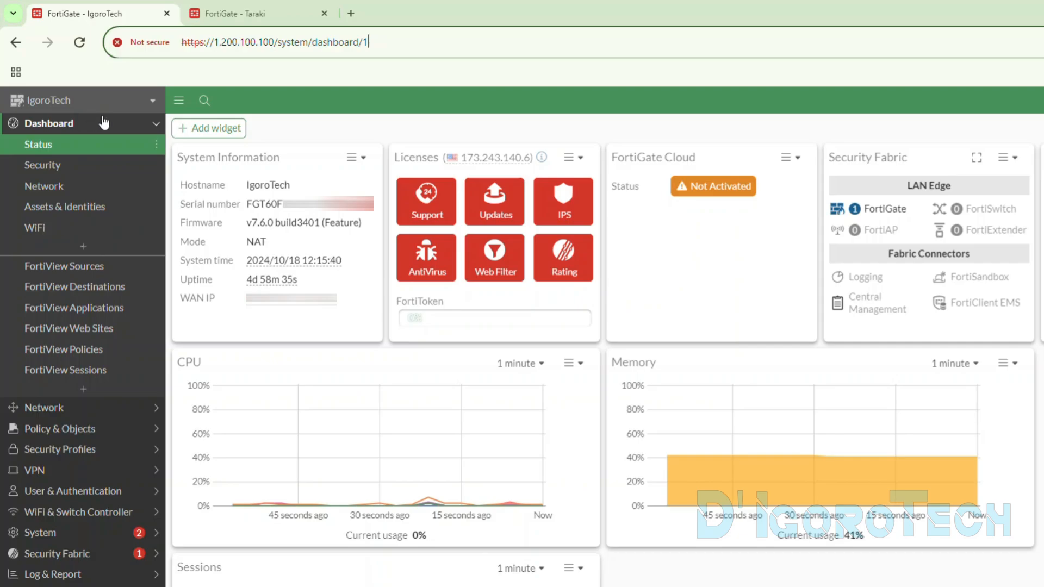
pyautogui.click(247, 224)
pyautogui.moveTo(247, 226); pyautogui.dragTo(320, 228)
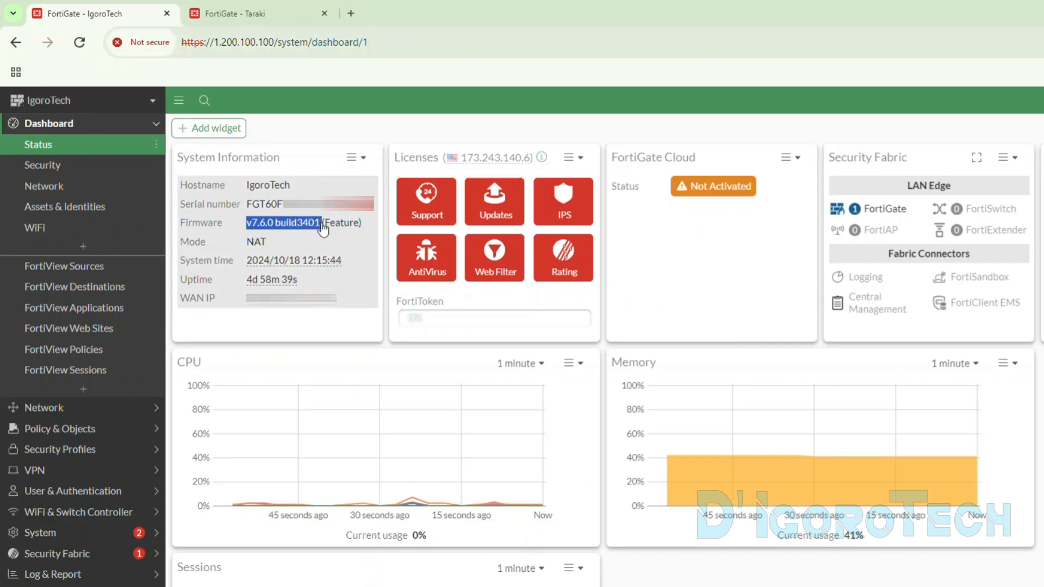
pyautogui.rightClick(318, 224)
pyautogui.click(234, 14)
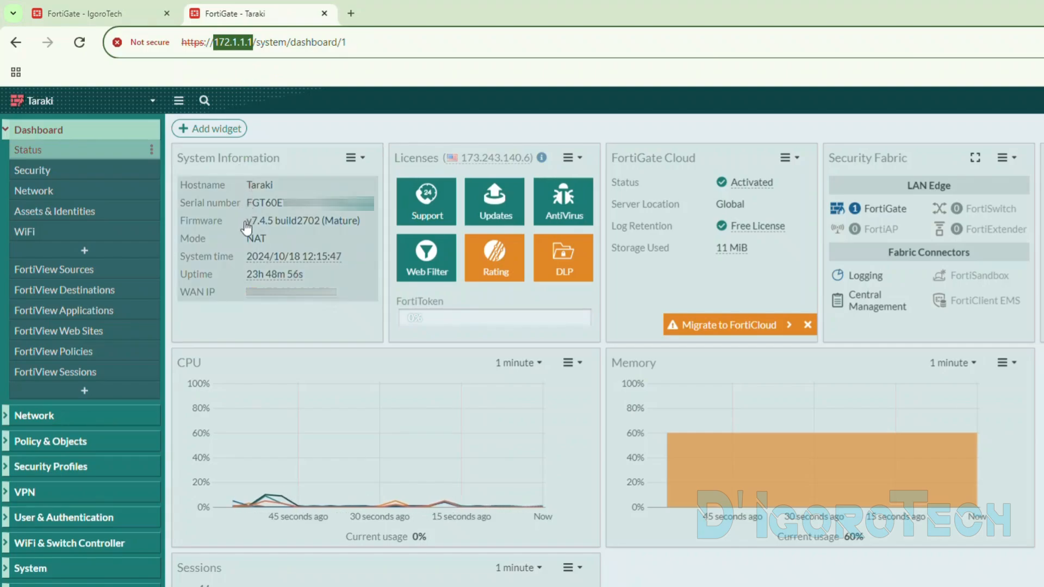
pyautogui.moveTo(246, 224); pyautogui.dragTo(321, 224)
pyautogui.rightClick(322, 224)
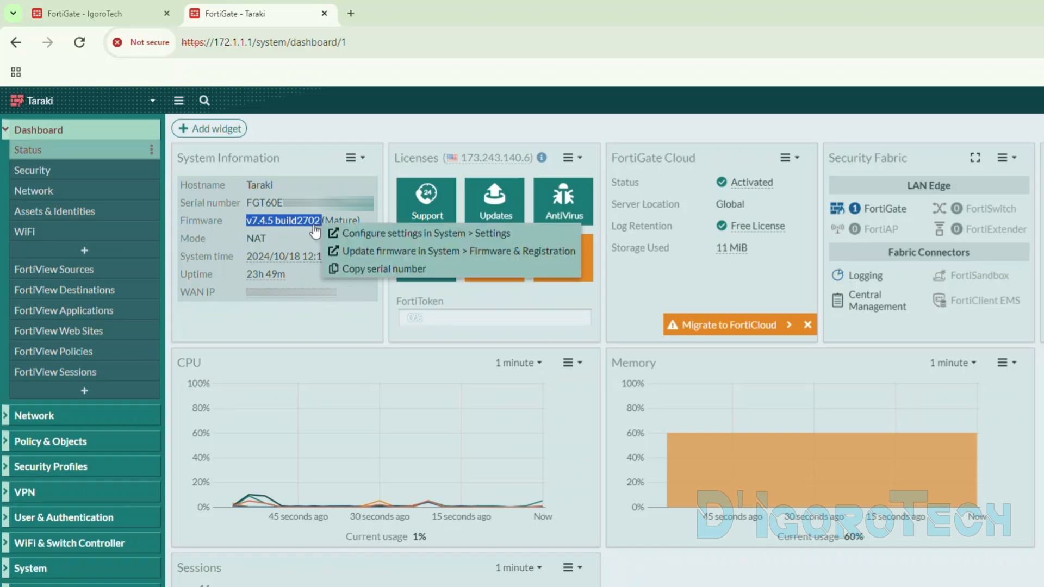
pyautogui.click(132, 14)
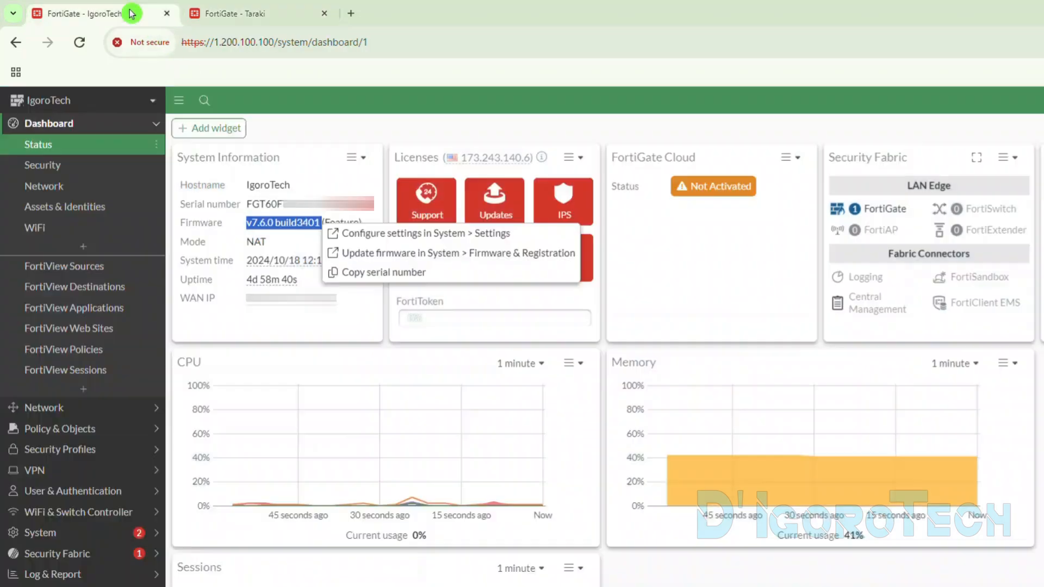
pyautogui.click(293, 106)
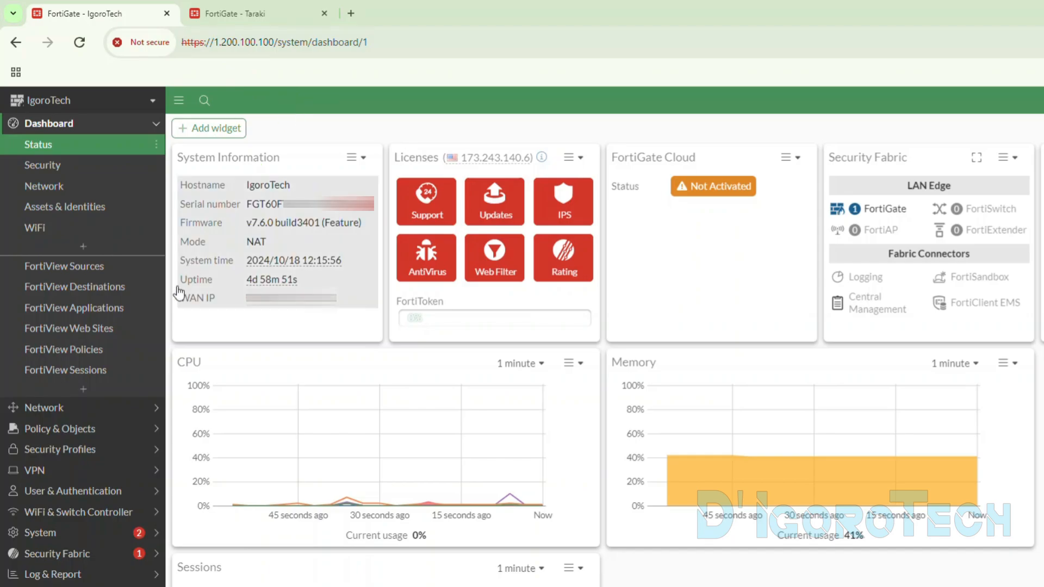
# - Open the network interfaces list on IgoroTech and check the IP addresses of ISP (wan1) and internal
pyautogui.click(44, 408)
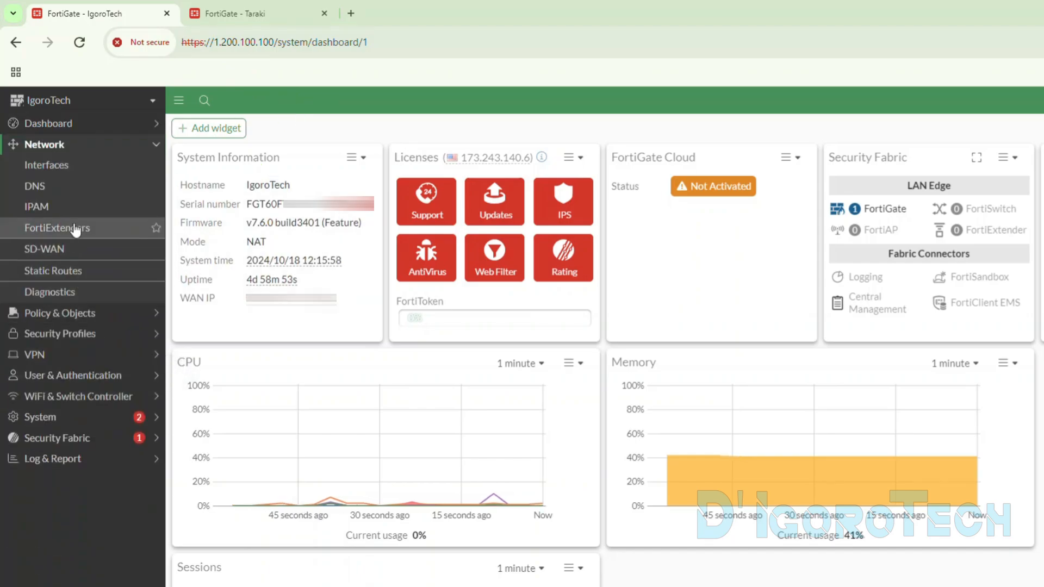
pyautogui.click(54, 168)
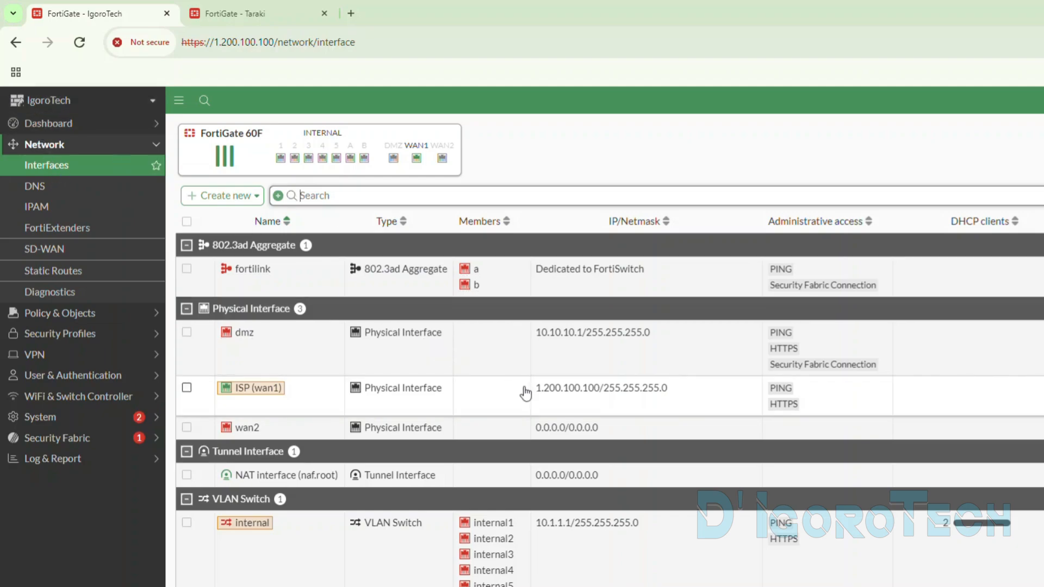
pyautogui.moveTo(534, 388); pyautogui.dragTo(600, 396)
pyautogui.click(538, 538)
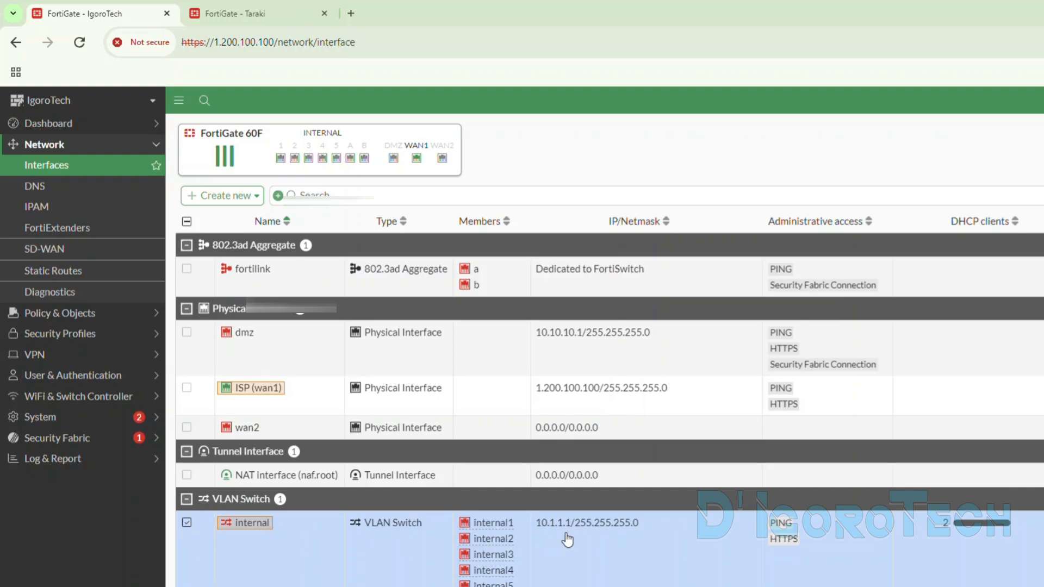
# - Switch to Taraki, open its network interfaces list and check the IP addresses of wan1 and internal
pyautogui.click(234, 13)
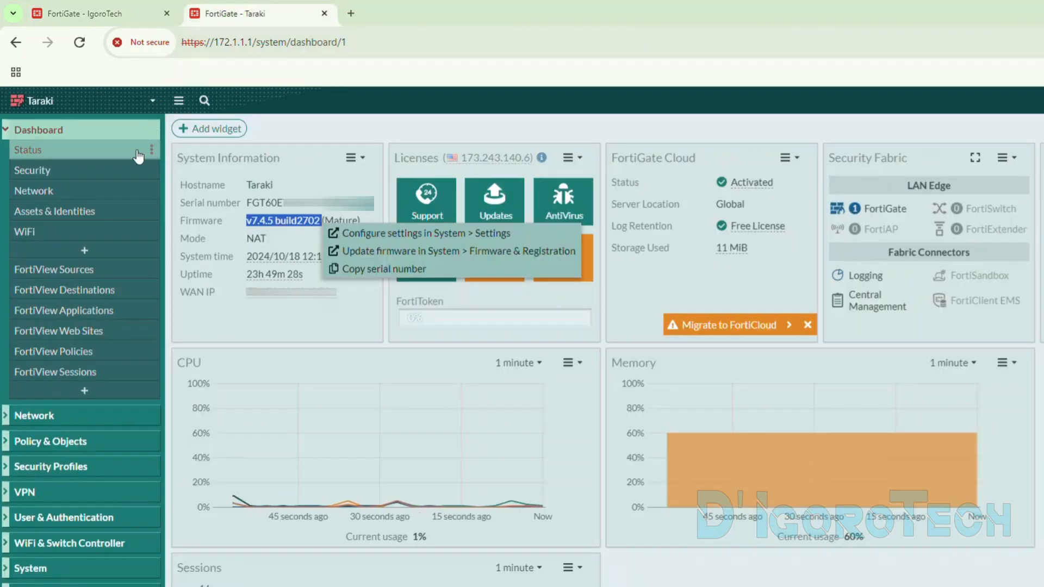
pyautogui.click(63, 409)
pyautogui.click(22, 176)
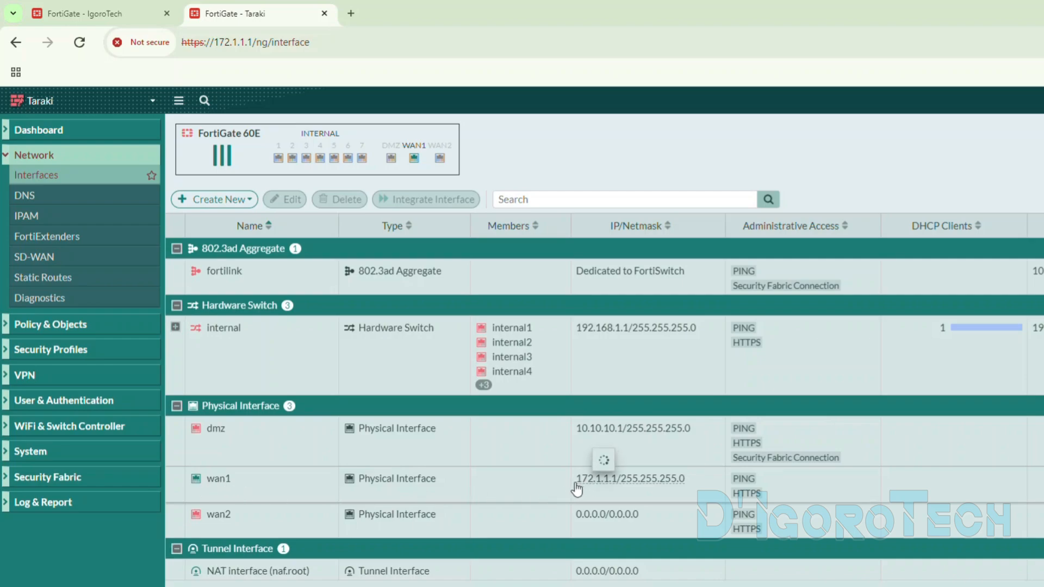
pyautogui.moveTo(575, 483); pyautogui.dragTo(616, 484)
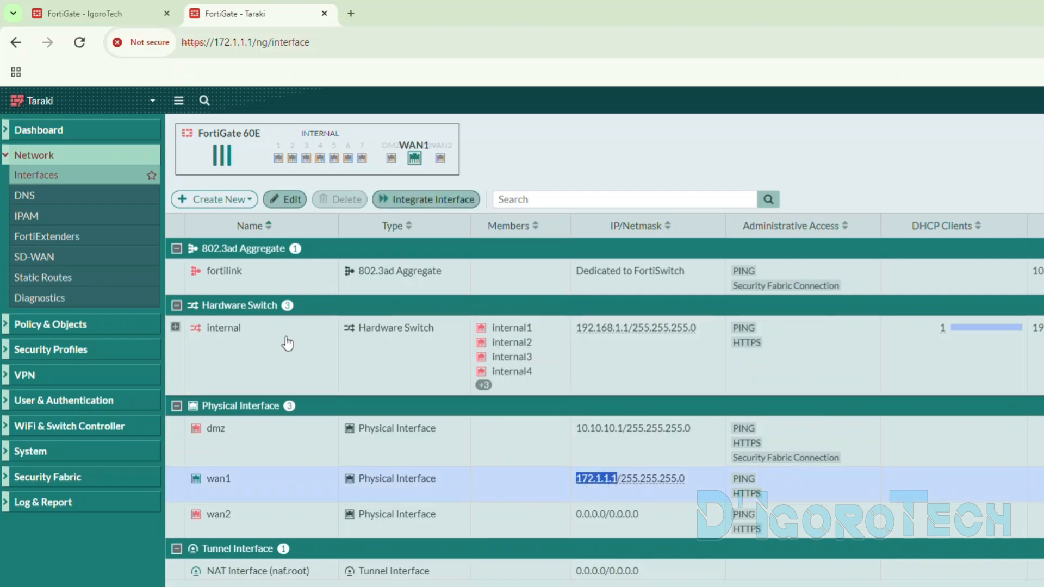
pyautogui.moveTo(577, 330); pyautogui.dragTo(628, 330)
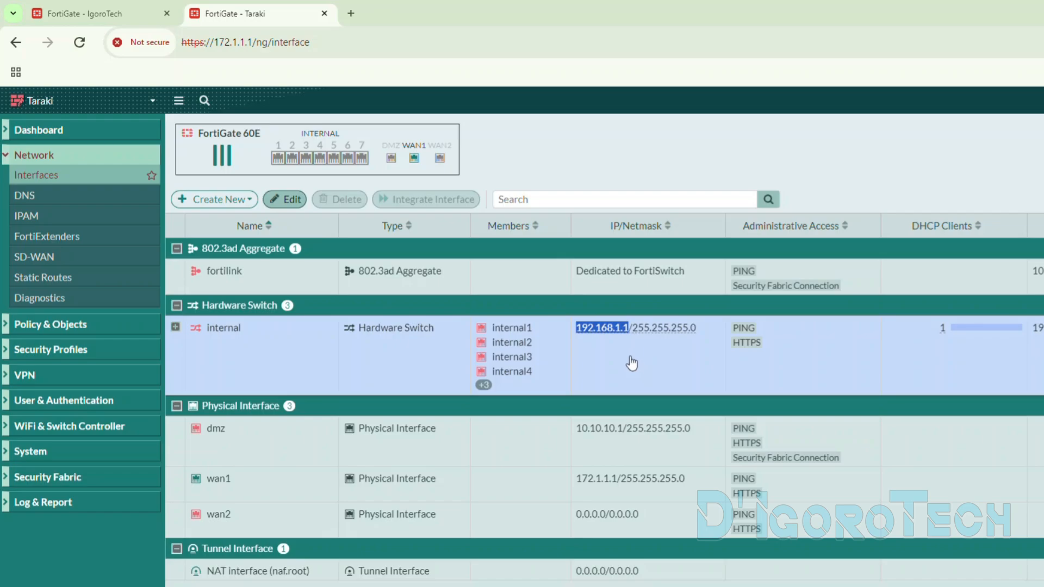
# - Check the existing VPN tunnels on IgoroTech and the IPsec tunnels on Taraki
pyautogui.click(155, 13)
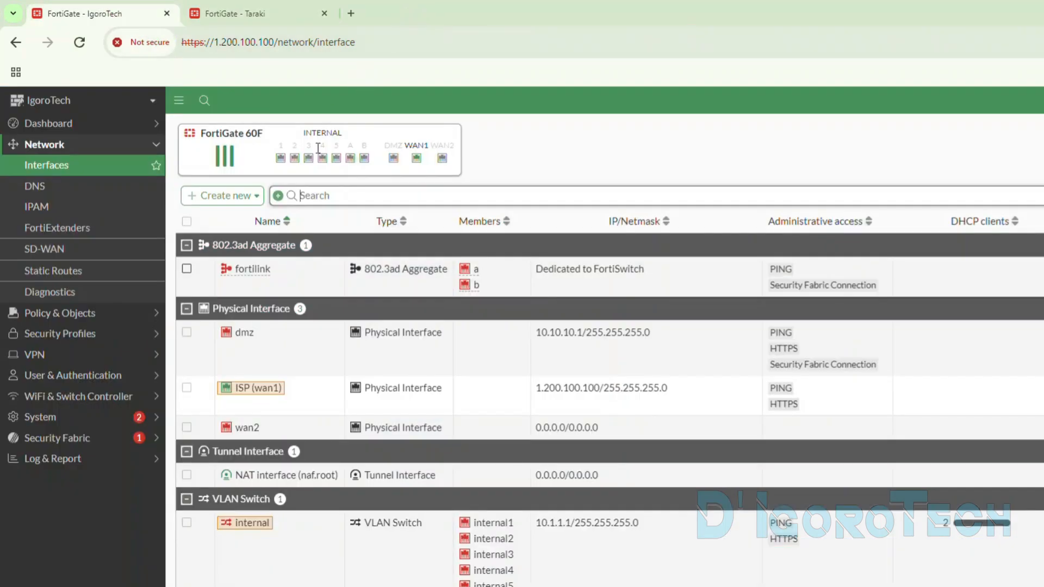
pyautogui.click(61, 354)
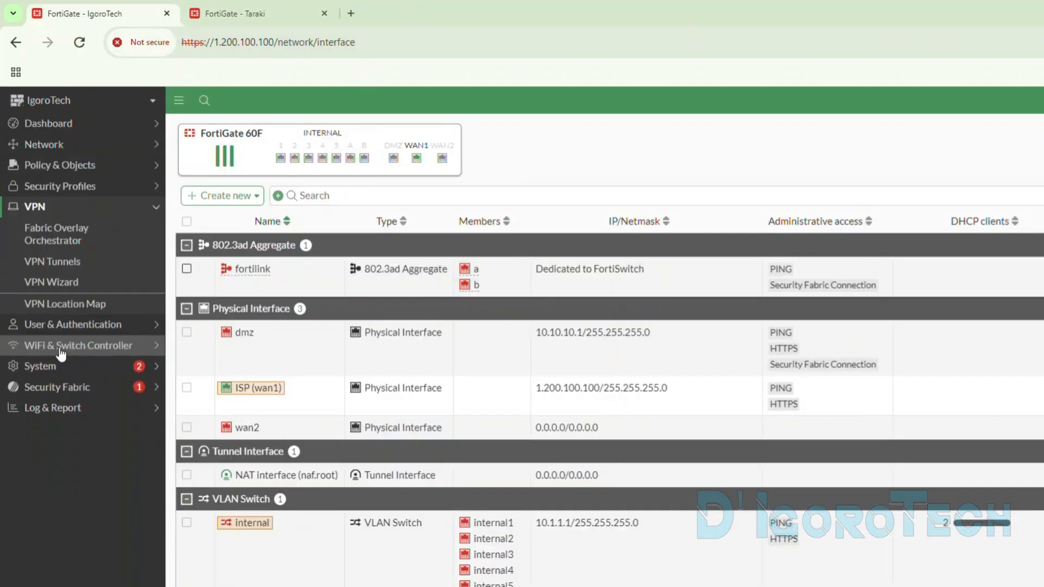
pyautogui.click(52, 263)
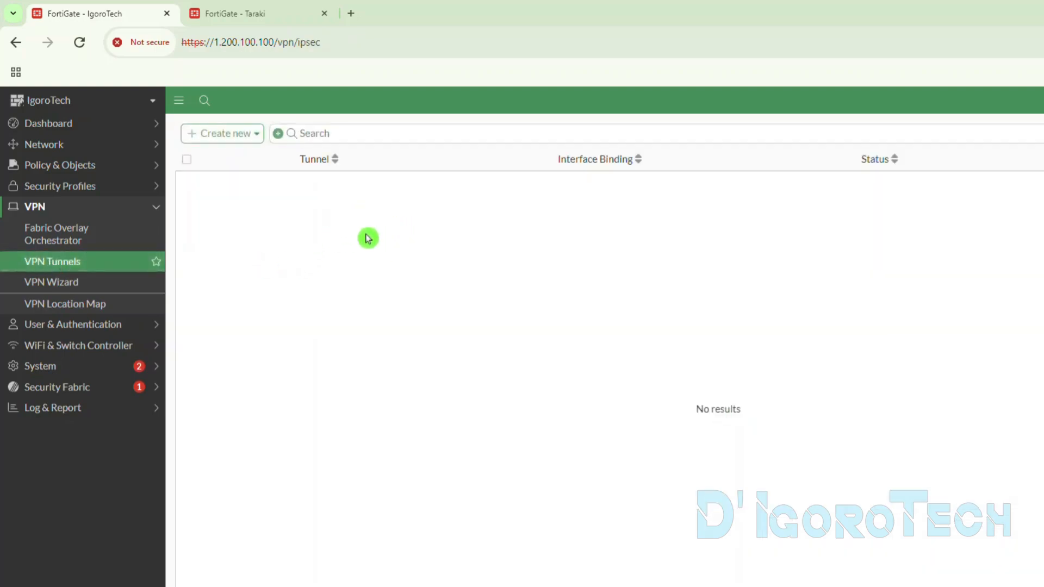
pyautogui.click(267, 18)
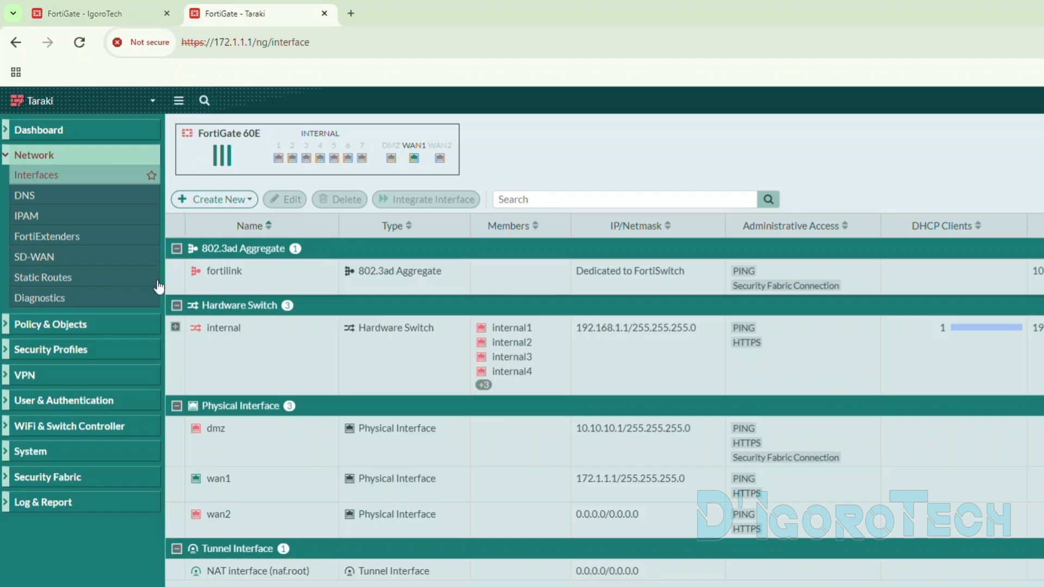
pyautogui.click(35, 375)
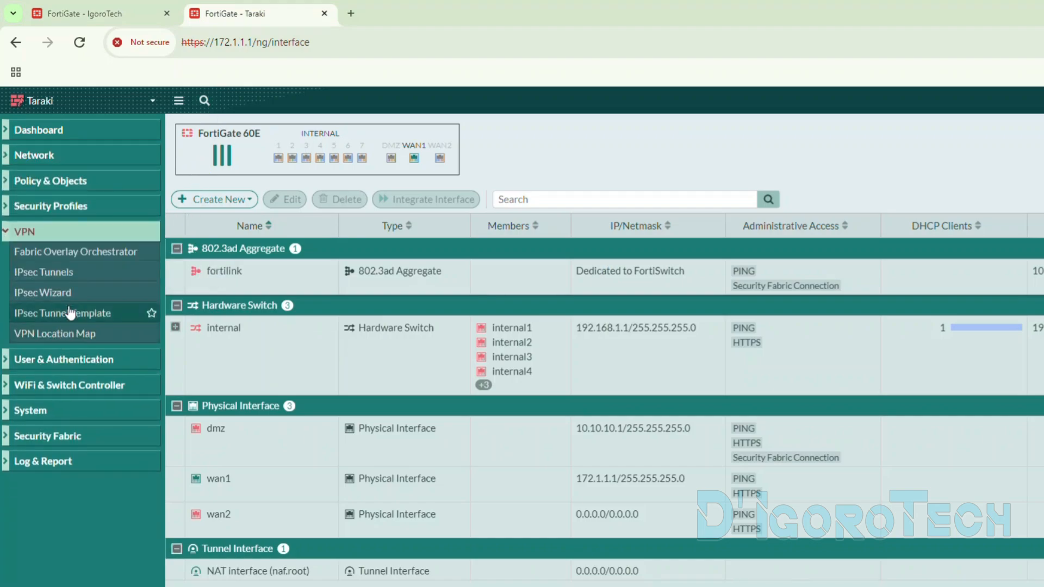
pyautogui.click(56, 277)
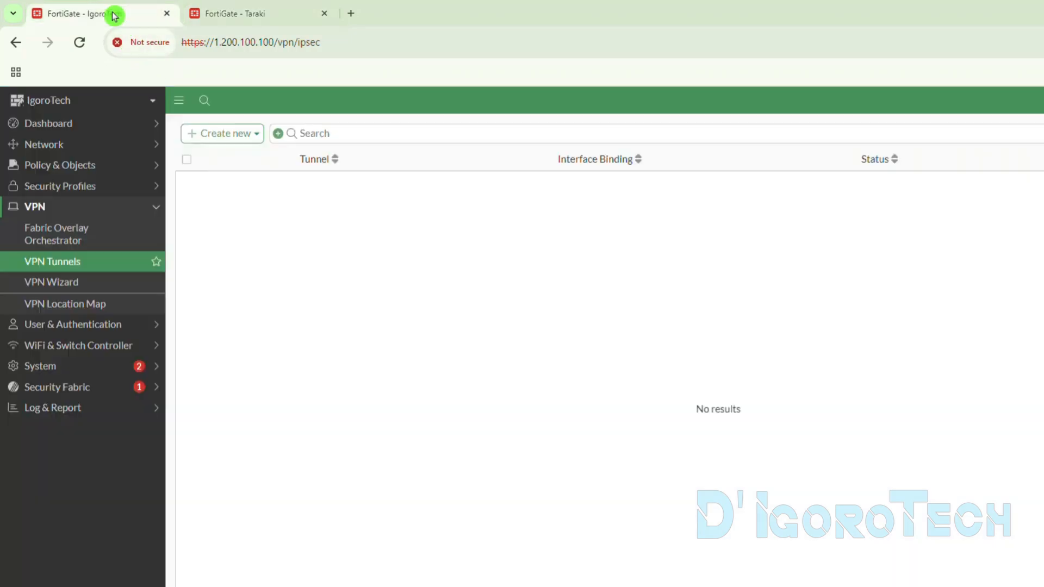
# - Start a new custom IPsec tunnel on IgoroTech and name it to_Taraki
pyautogui.click(110, 14)
pyautogui.click(34, 262)
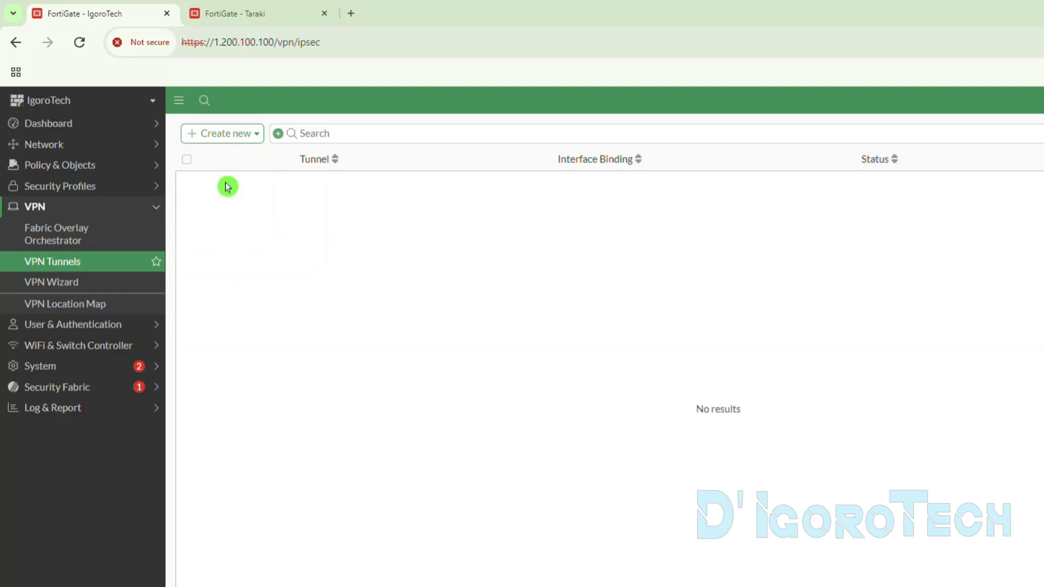
pyautogui.click(219, 143)
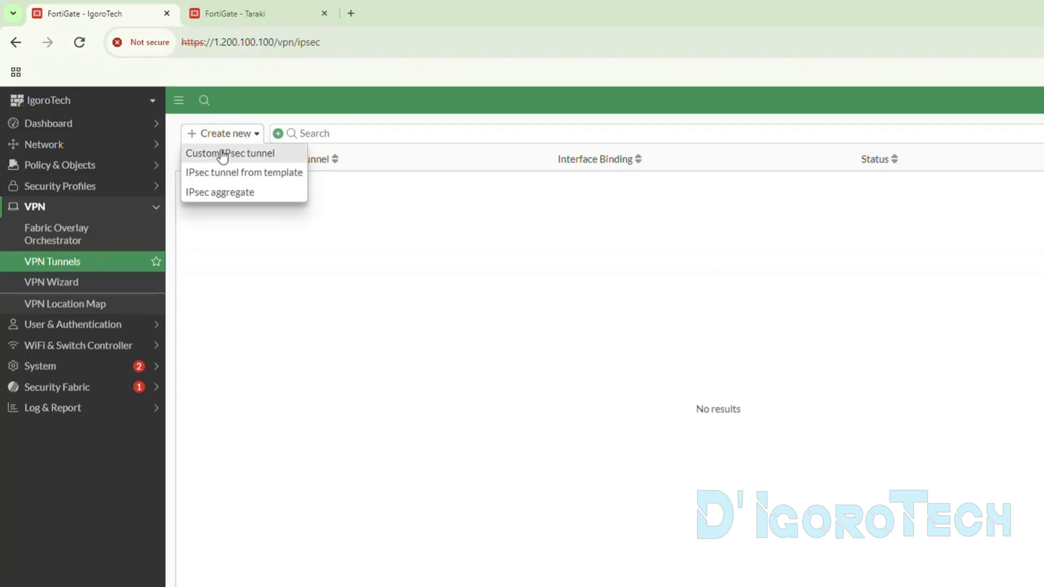
pyautogui.click(222, 154)
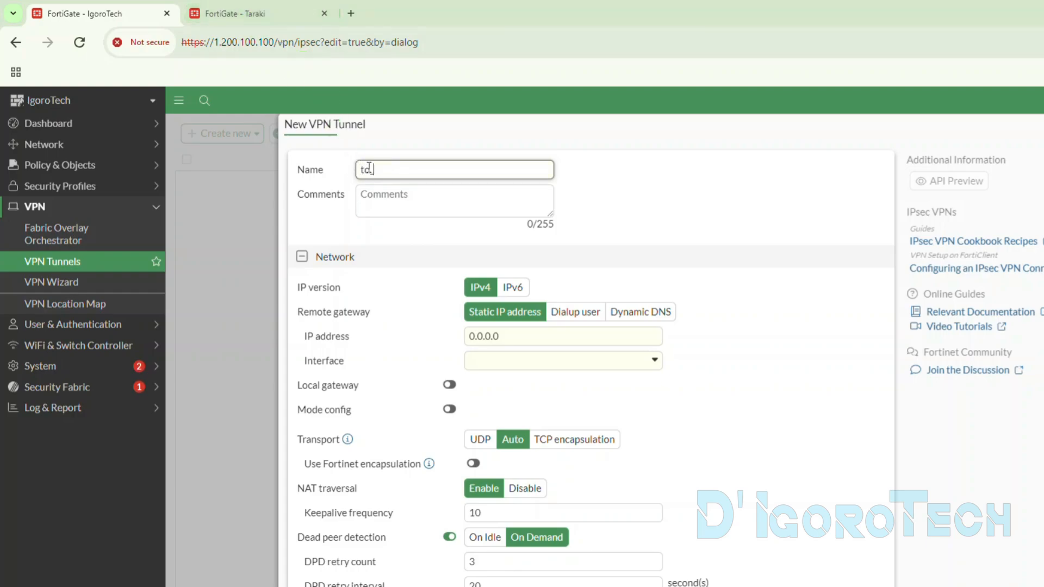
pyautogui.moveTo(424, 168); pyautogui.dragTo(353, 172)
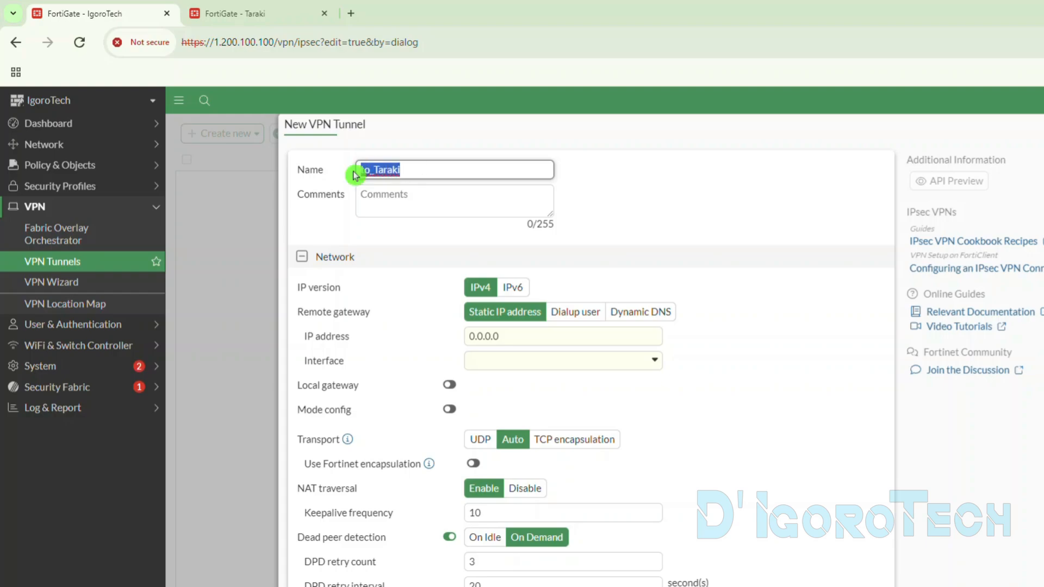
pyautogui.click(329, 187)
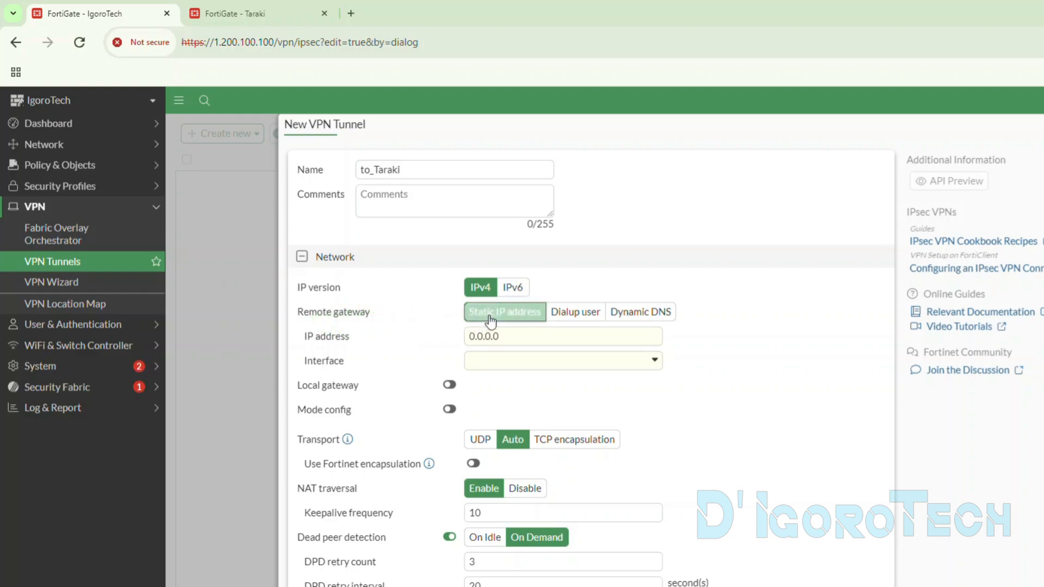
# - Preview the Dialup user and Dynamic DNS remote gateway types, and return the setting to Static IP address
pyautogui.click(574, 315)
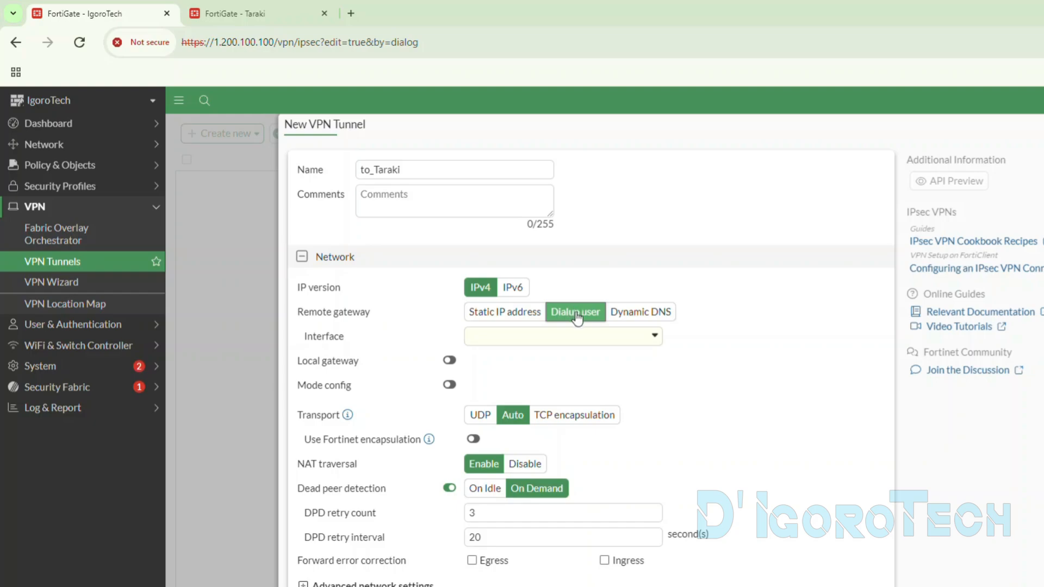
pyautogui.click(614, 313)
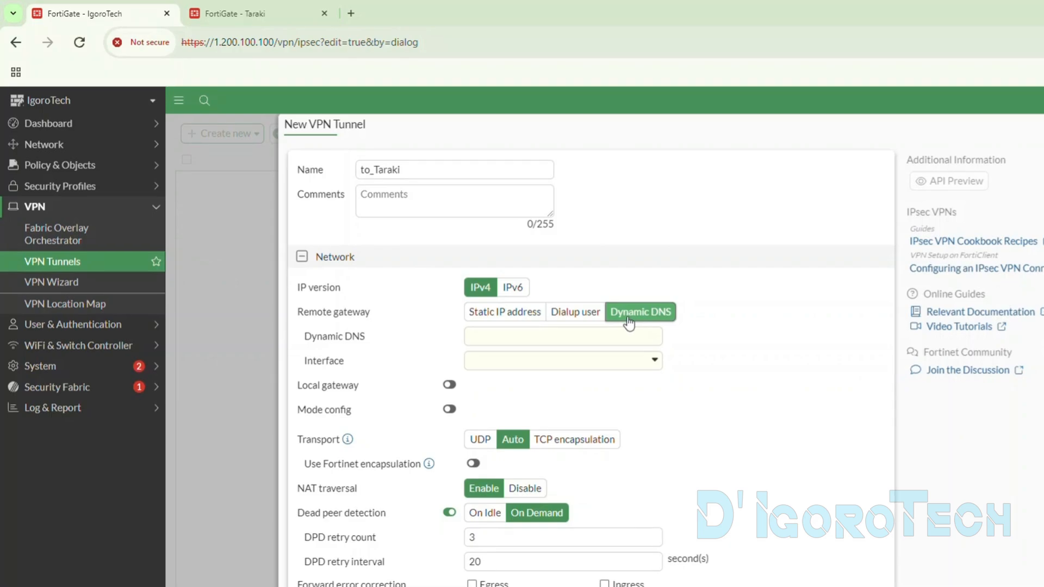
pyautogui.click(584, 333)
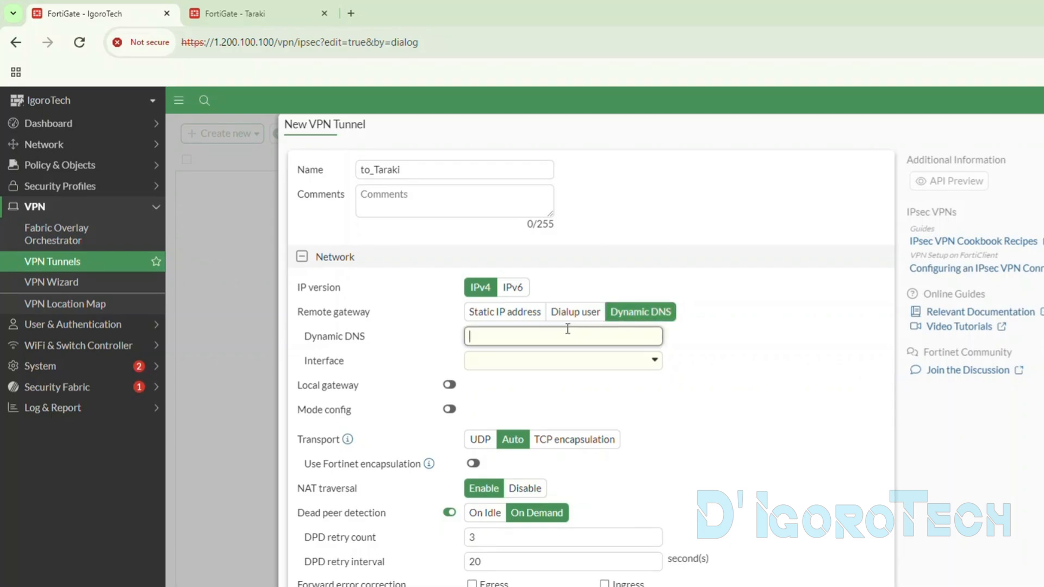
pyautogui.click(507, 314)
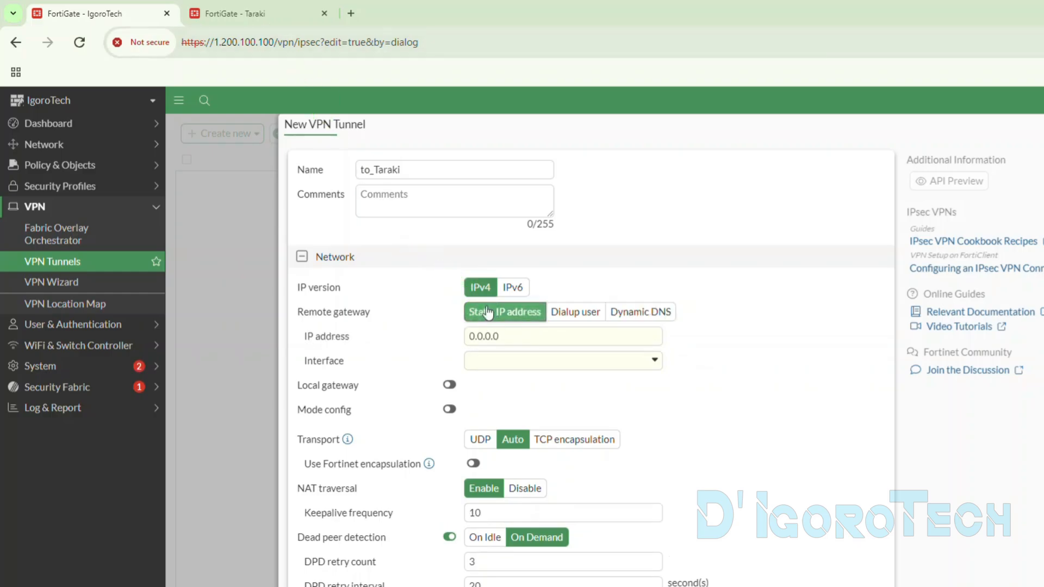
# - Copy Taraki's WAN address and set the to_Taraki tunnel's remote gateway IP address to 172.1.1.1
pyautogui.click(234, 13)
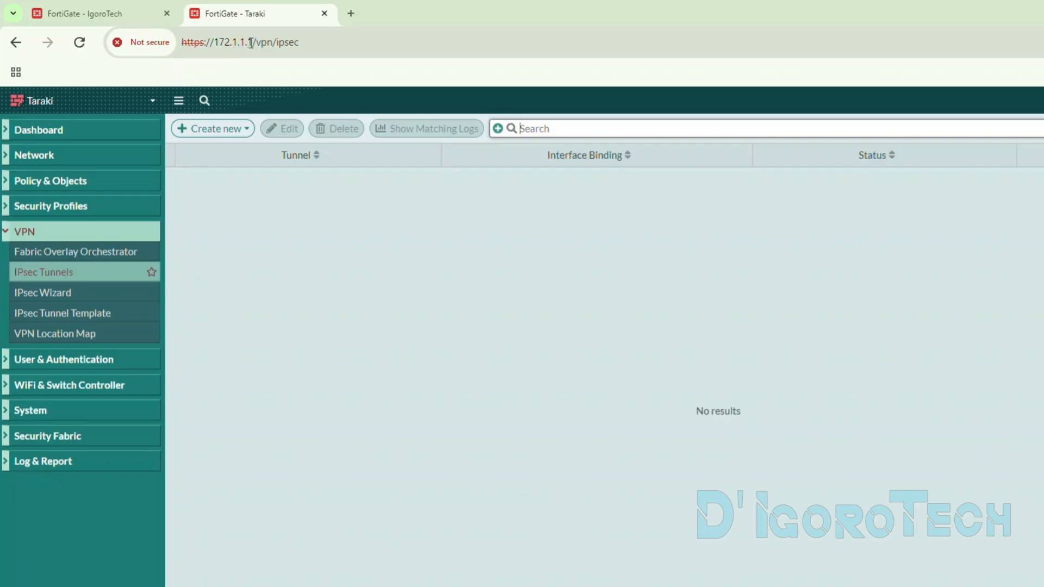
pyautogui.moveTo(253, 43); pyautogui.dragTo(218, 47)
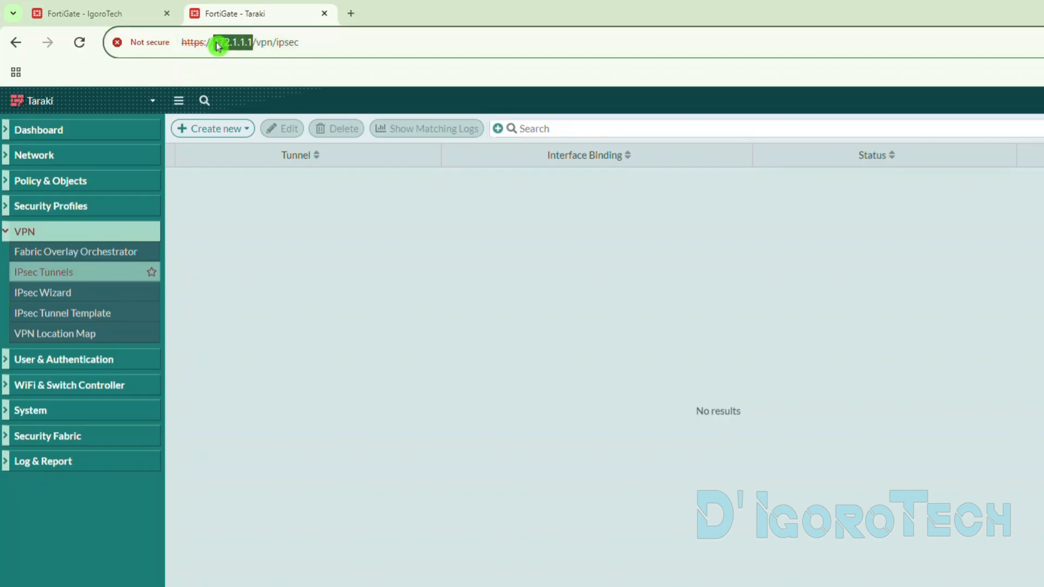
pyautogui.click(135, 15)
pyautogui.tripleClick(489, 337)
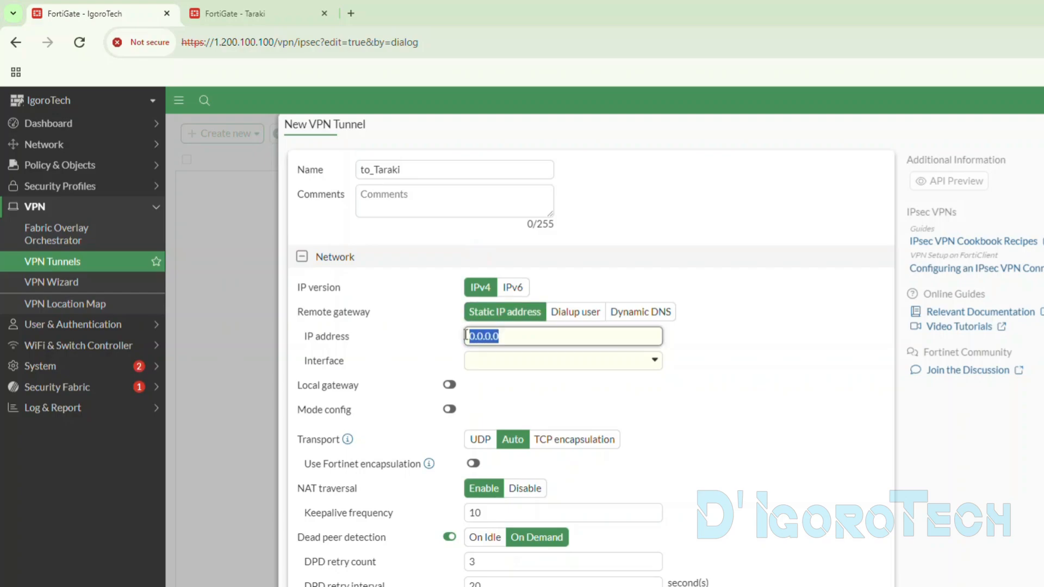
pyautogui.write('172.1.1.1')
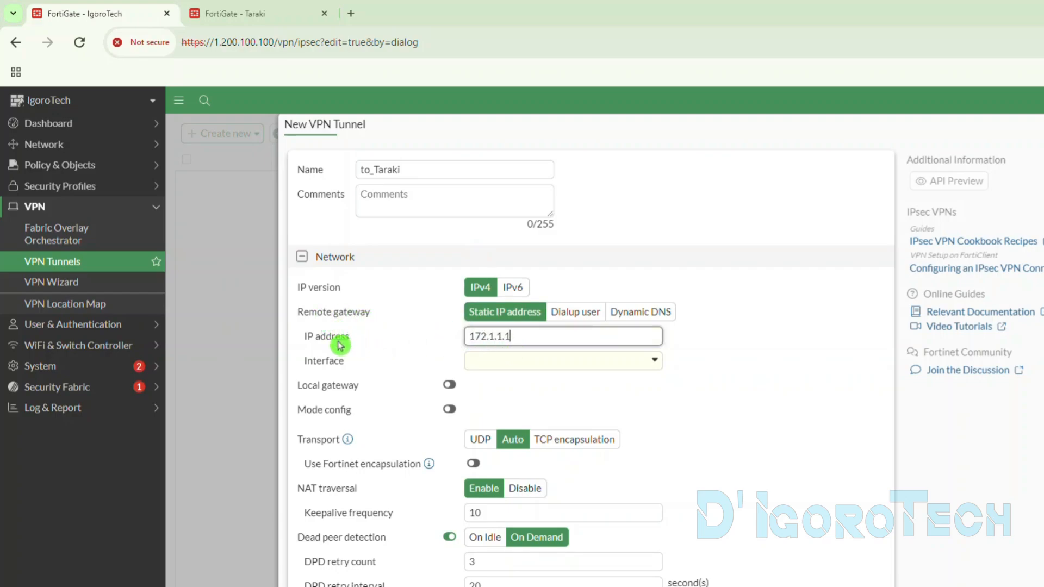
# - Check the ISP (wan1) interface details and set it as the interface of the to_Taraki tunnel
pyautogui.click(482, 368)
pyautogui.click(500, 371)
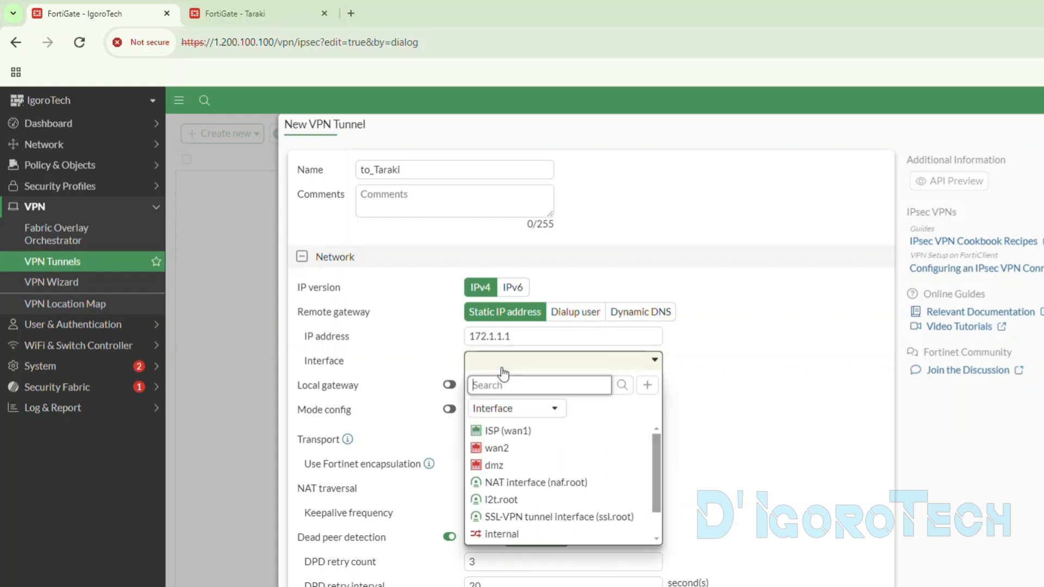
pyautogui.moveTo(500, 433)
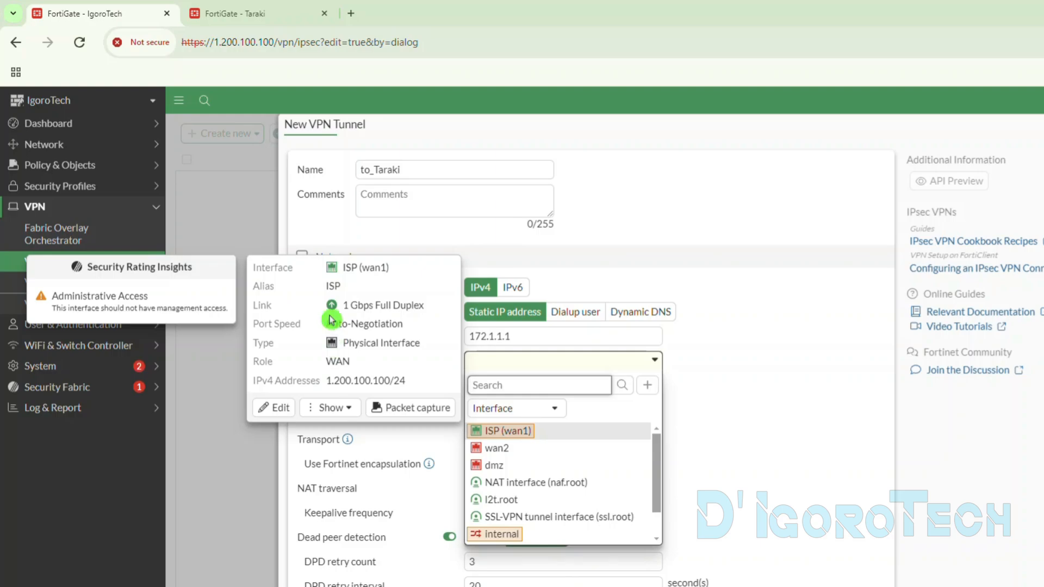
pyautogui.moveTo(344, 267); pyautogui.dragTo(391, 268)
pyautogui.moveTo(327, 380); pyautogui.dragTo(385, 381)
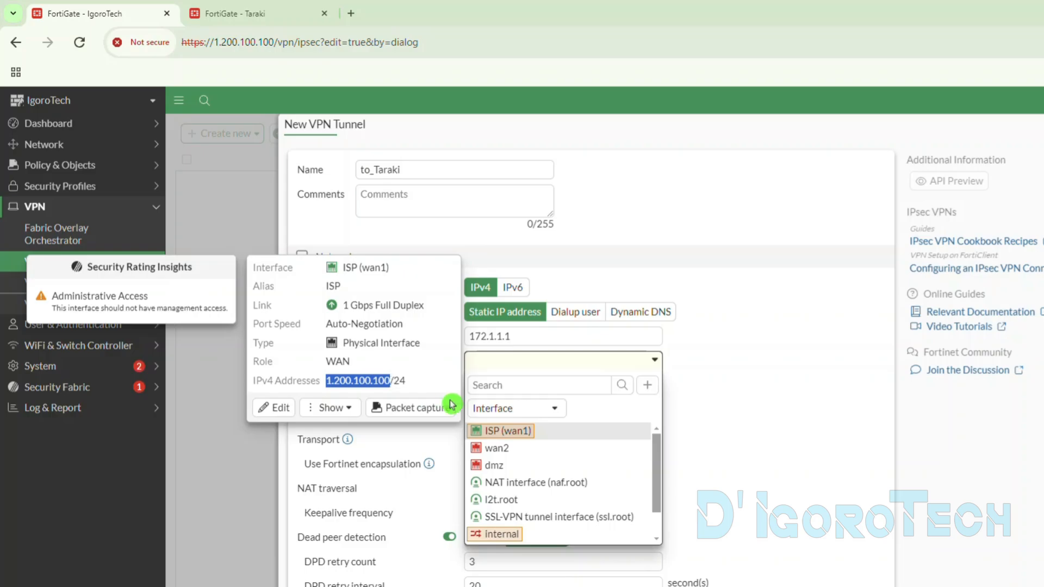
pyautogui.click(510, 431)
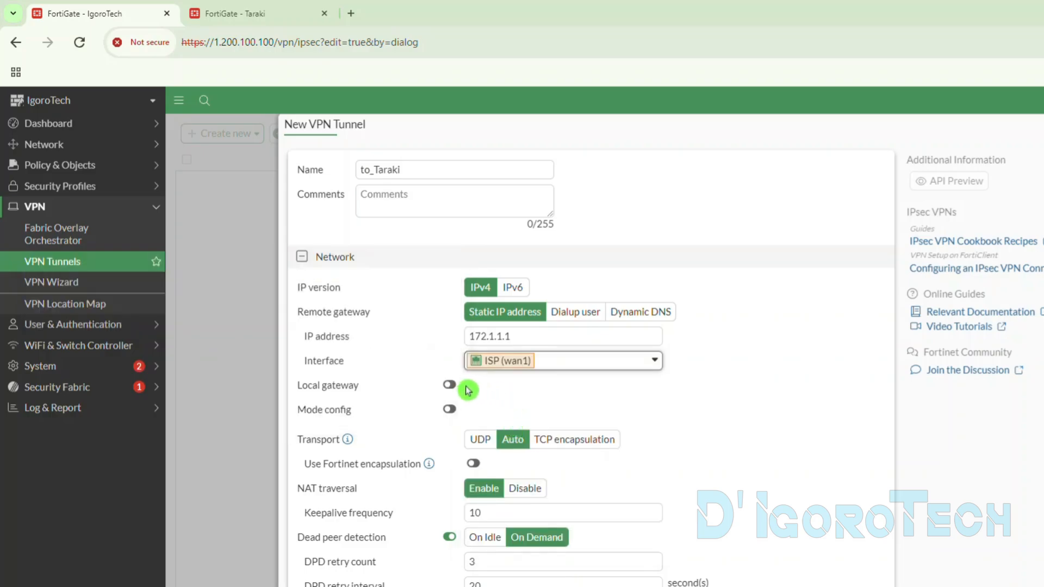
# - Preview the tunnel's NAT traversal Disable option and the wan1 interface's PPPoE addressing mode, and return NAT traversal to Enable
pyautogui.scroll(-2, 466, 390)
pyautogui.scroll(-2, 466, 359)
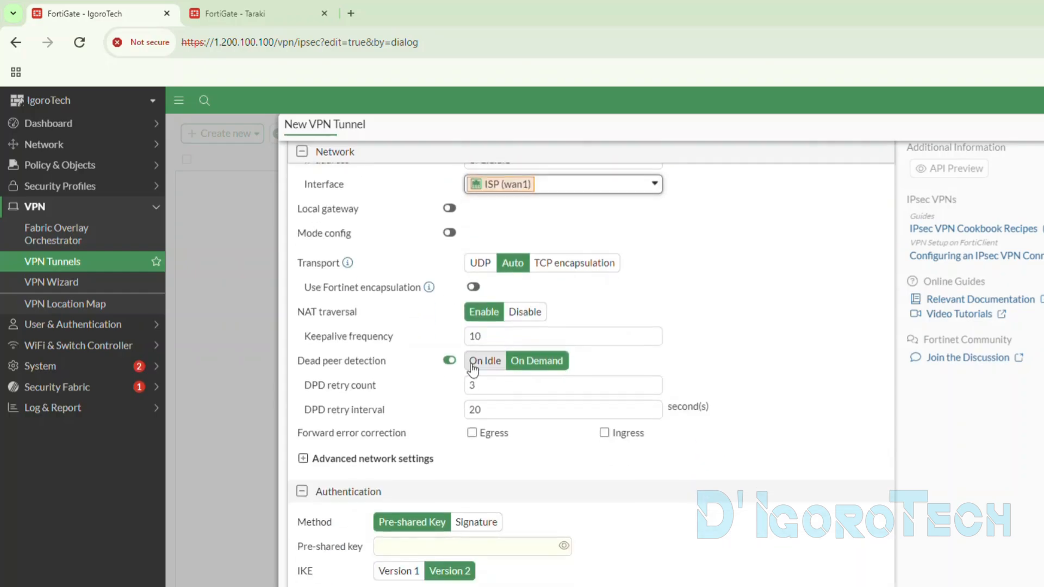
pyautogui.click(519, 312)
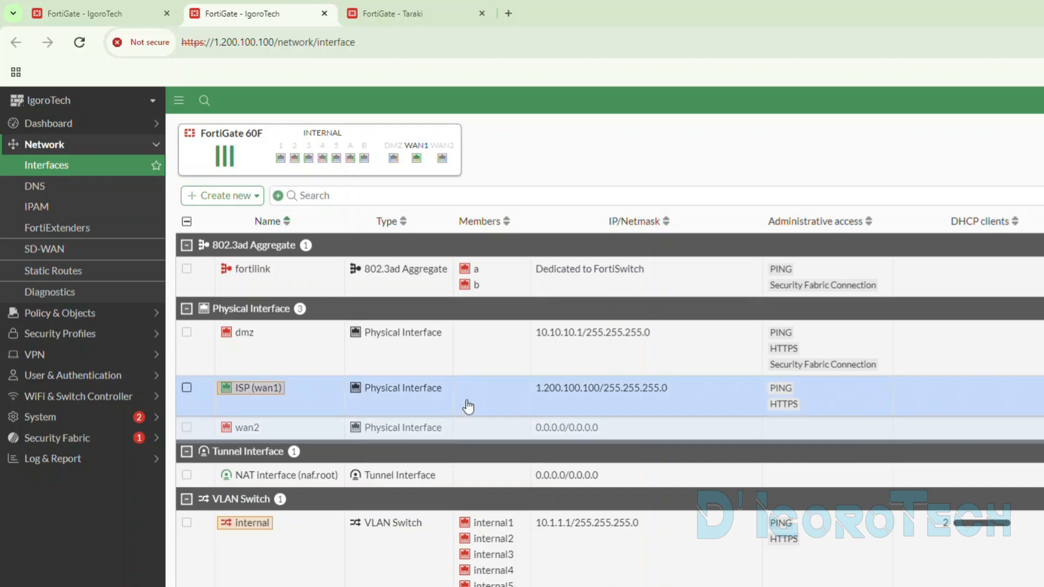
pyautogui.doubleClick(477, 404)
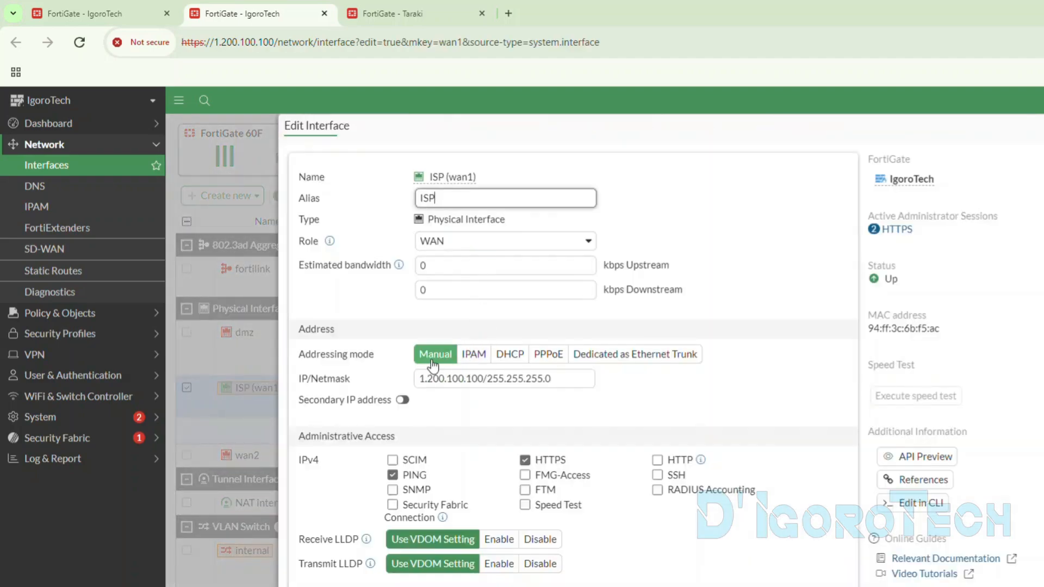
pyautogui.click(546, 355)
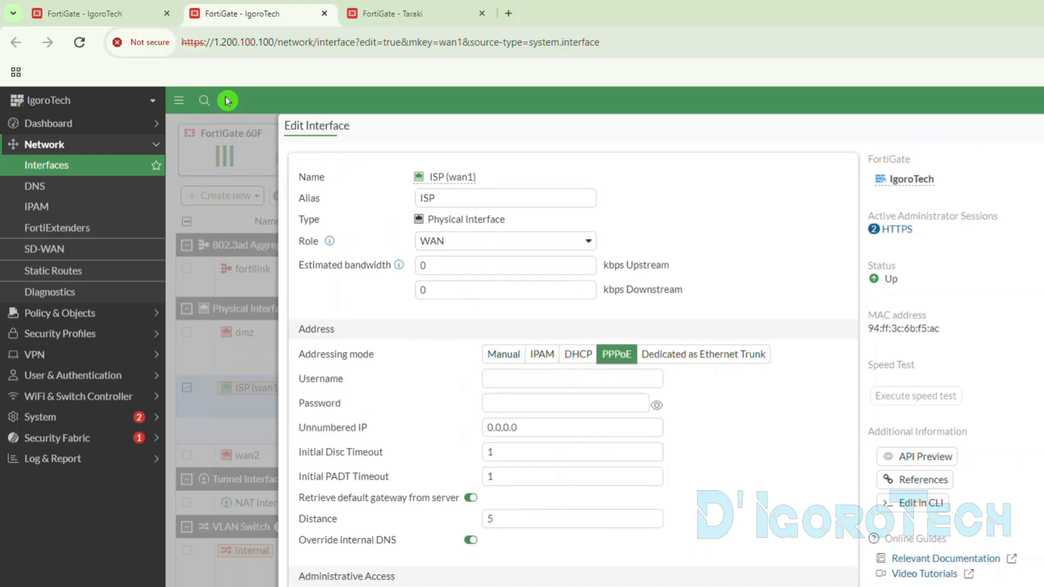
pyautogui.click(109, 13)
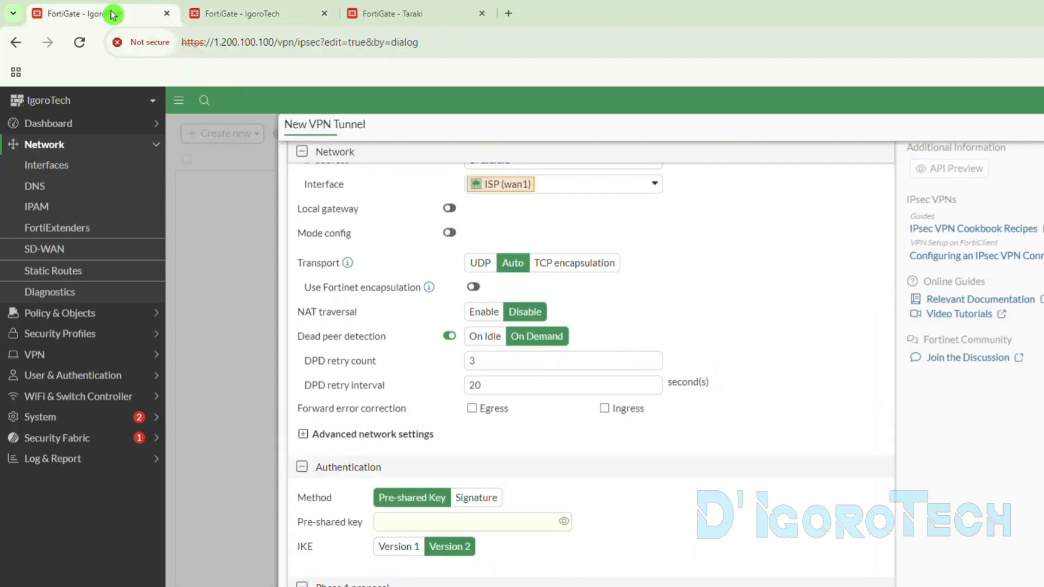
pyautogui.click(480, 313)
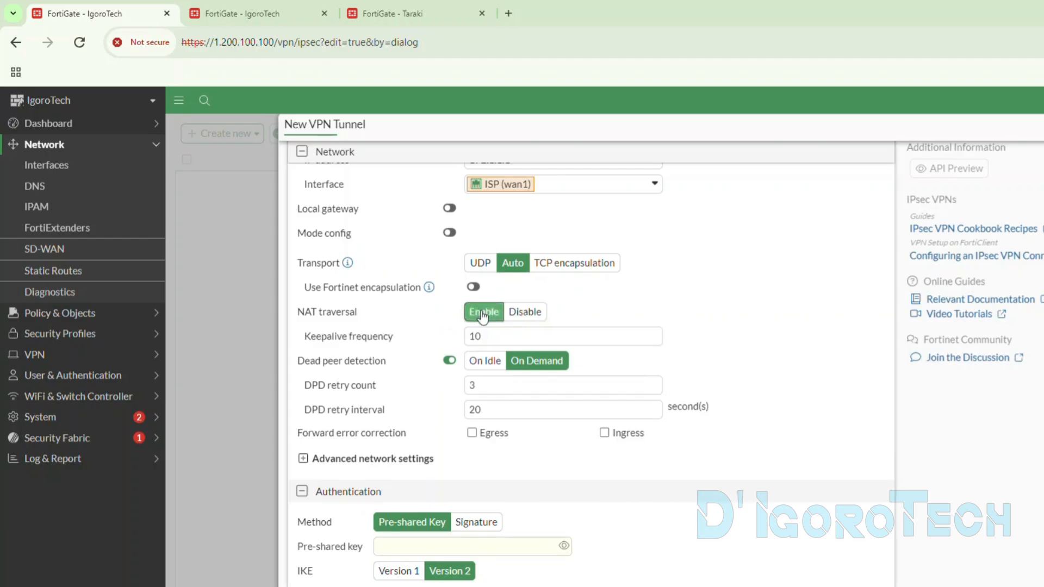
# - Preview the Signature authentication method for the tunnel and return the method to Pre-shared Key
pyautogui.scroll(-5, 522, 429)
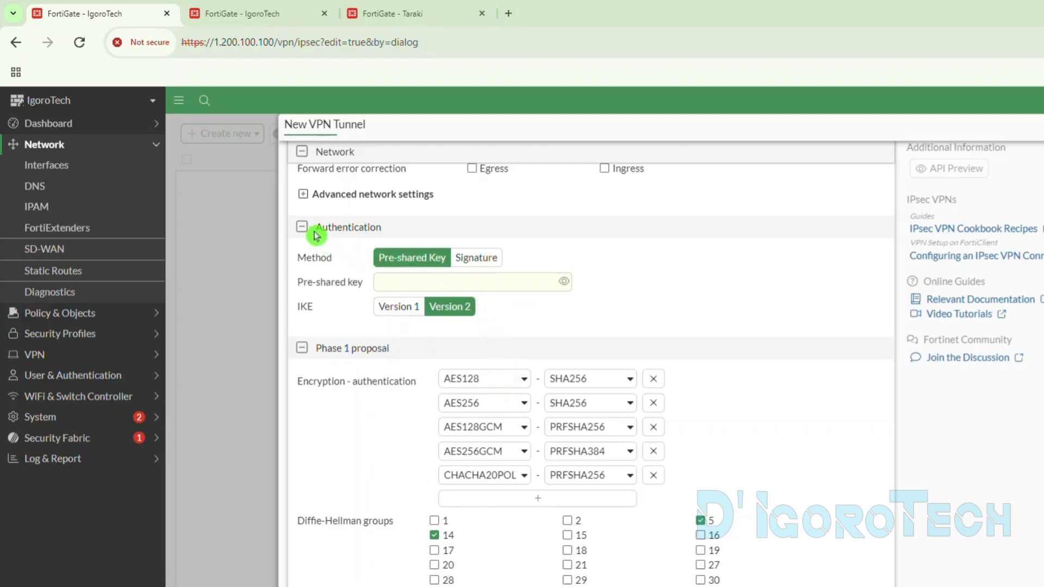
pyautogui.moveTo(314, 233); pyautogui.dragTo(343, 232)
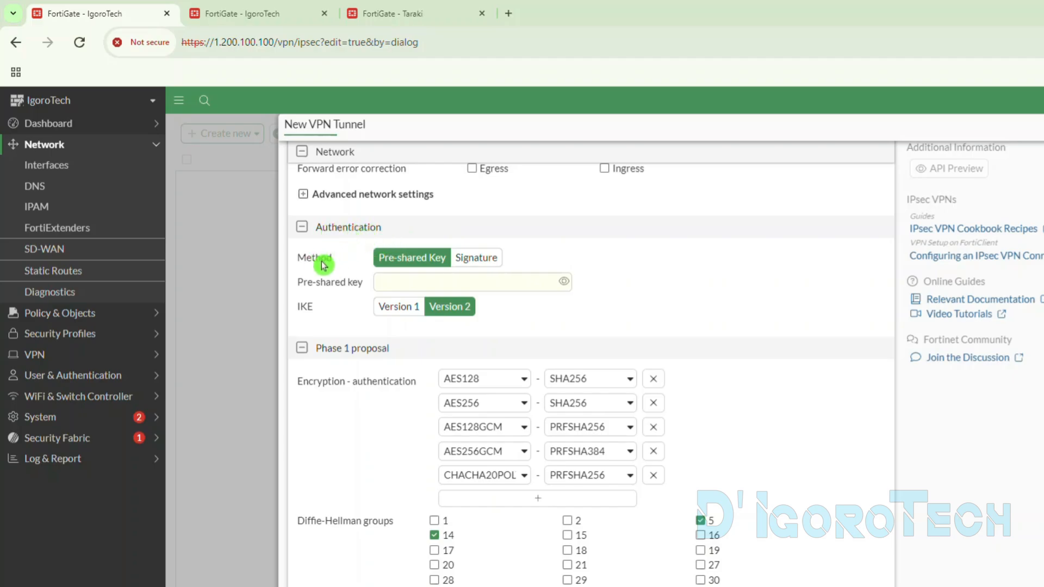
pyautogui.click(466, 259)
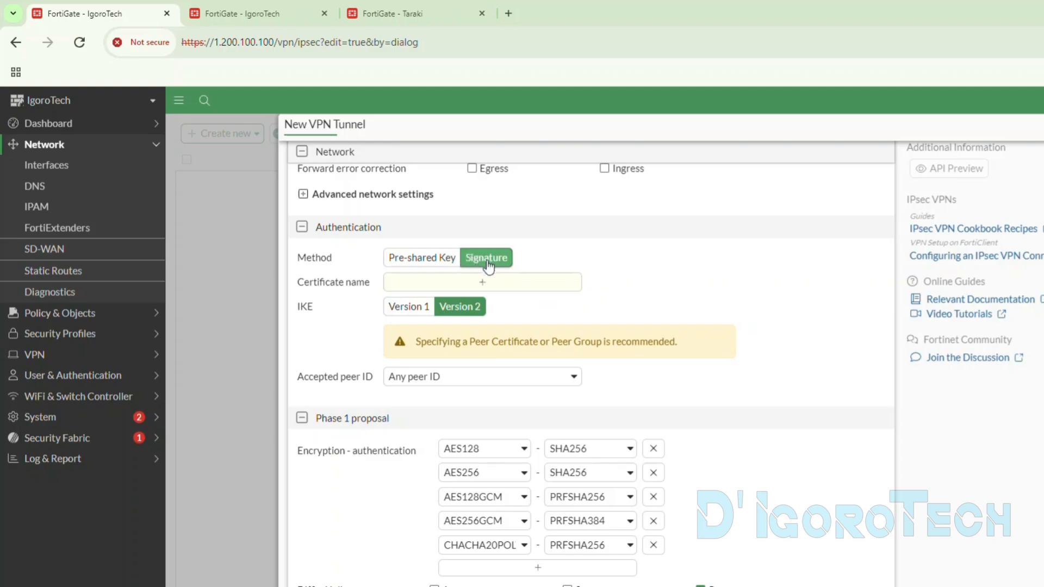
pyautogui.click(430, 260)
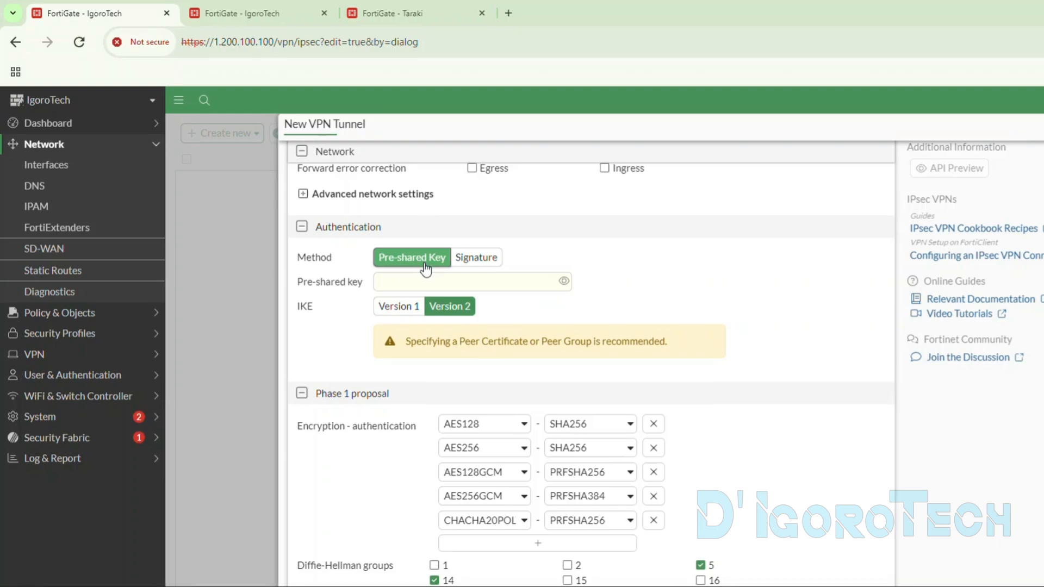
# - Enter the tunnel's pre-shared key, reveal it to check the entry, and hide it again
pyautogui.click(425, 273)
pyautogui.click(417, 278)
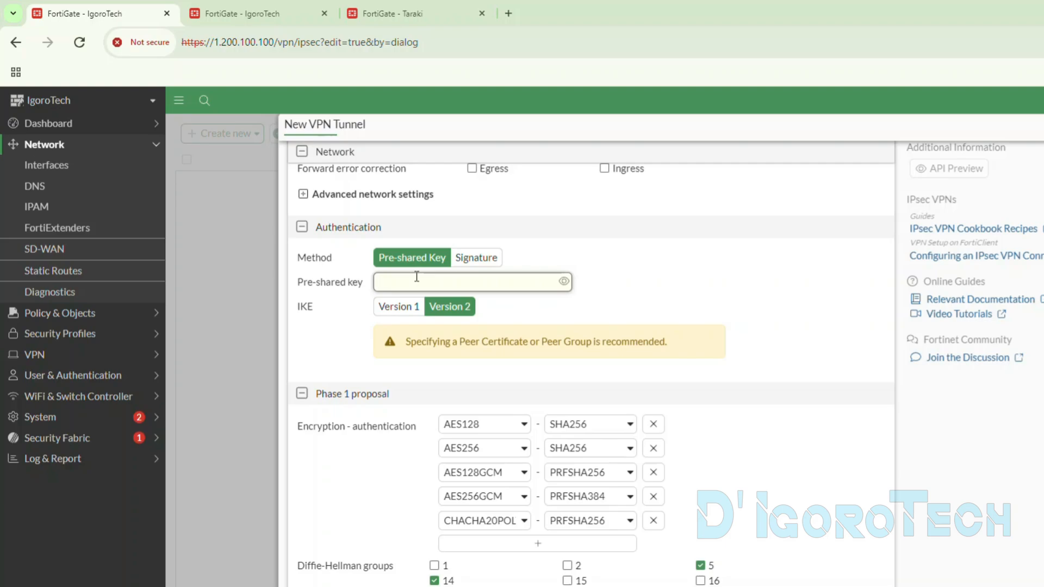
pyautogui.hotkey('ctrl', 'v')
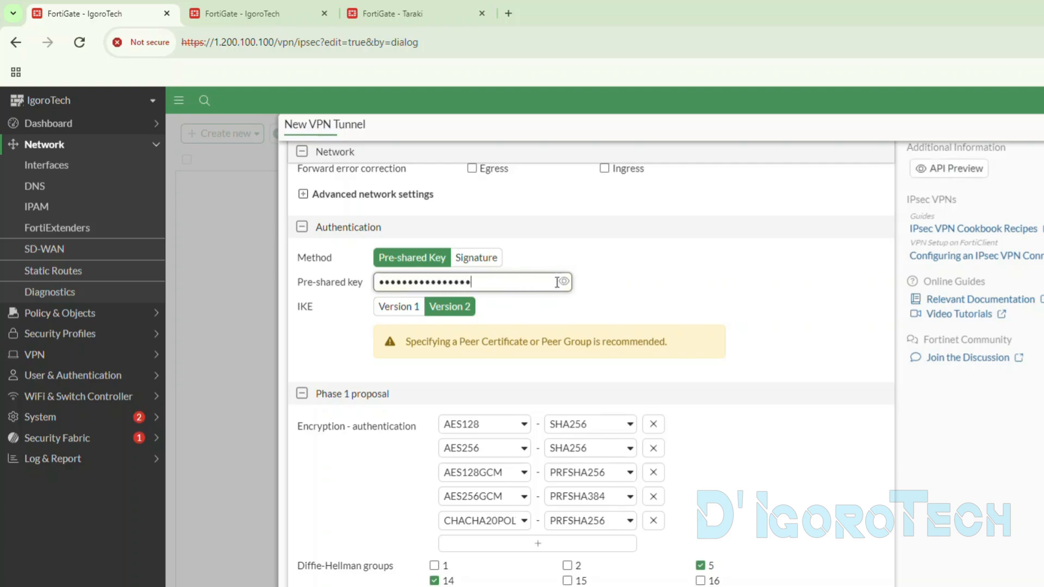
pyautogui.click(564, 282)
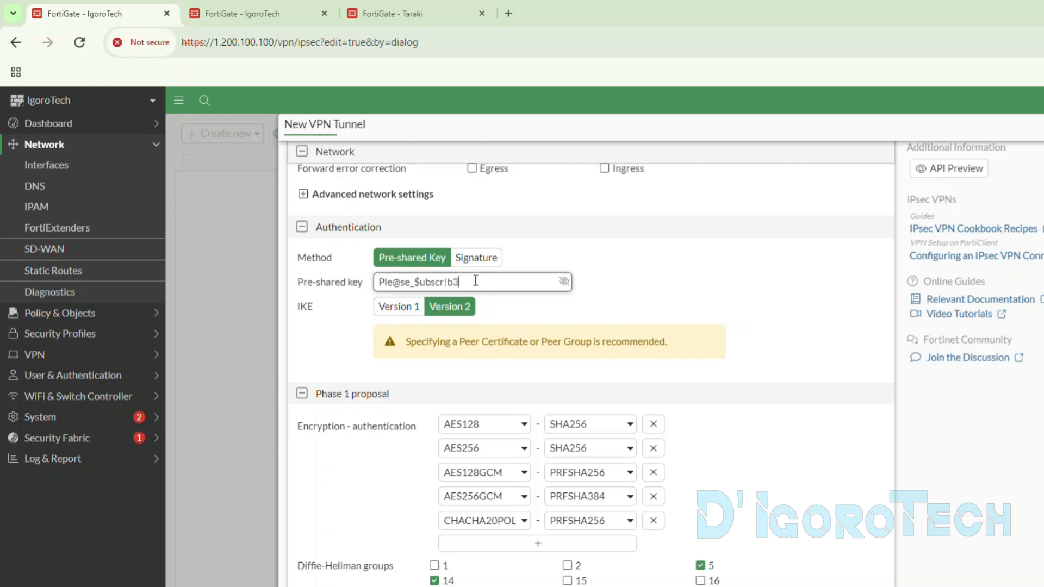
pyautogui.click(562, 283)
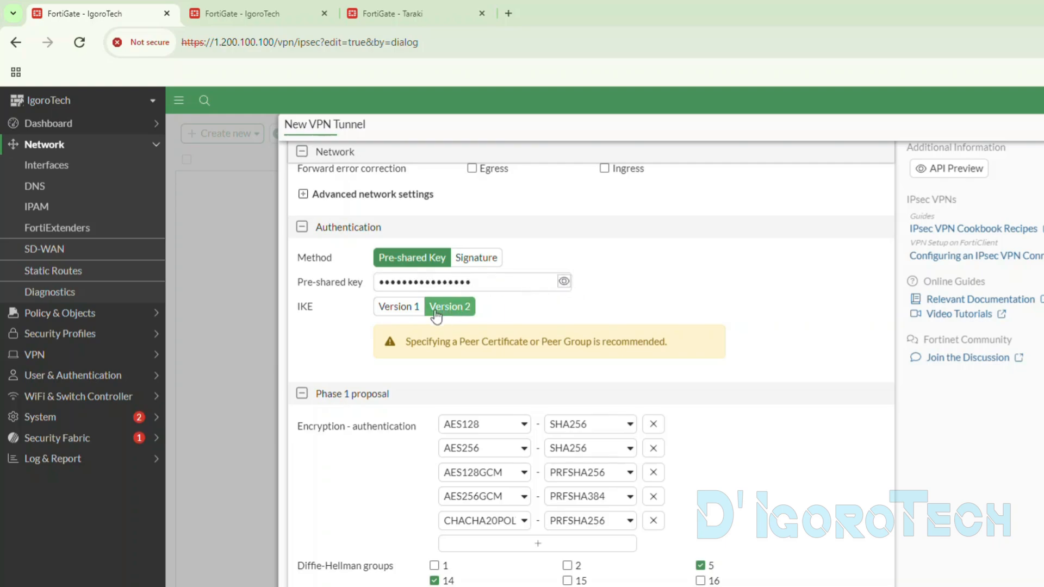
# - Preview the IKE Version 1 options and return the IKE setting to Version 2
pyautogui.click(383, 309)
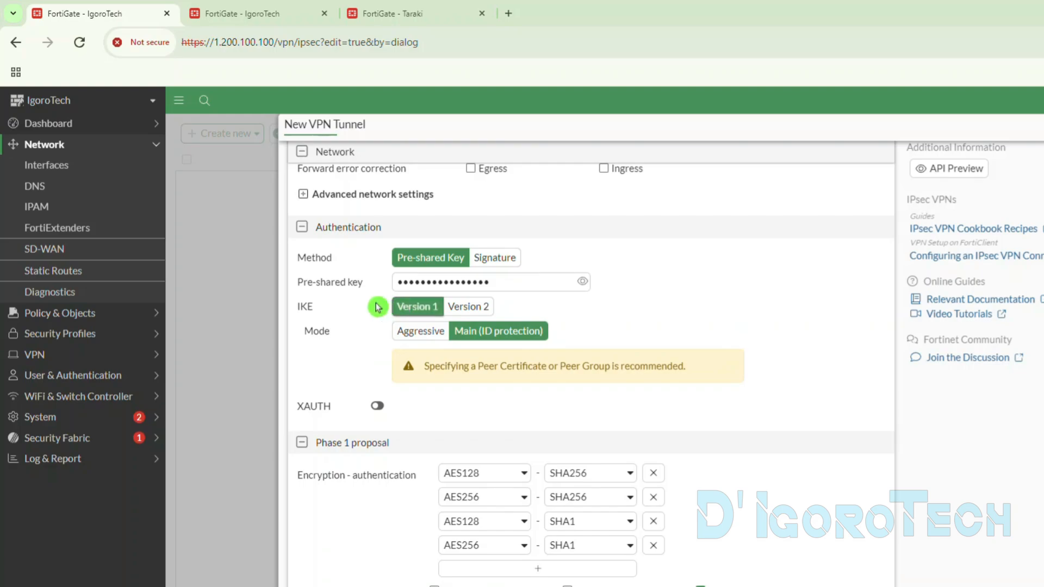
pyautogui.click(456, 309)
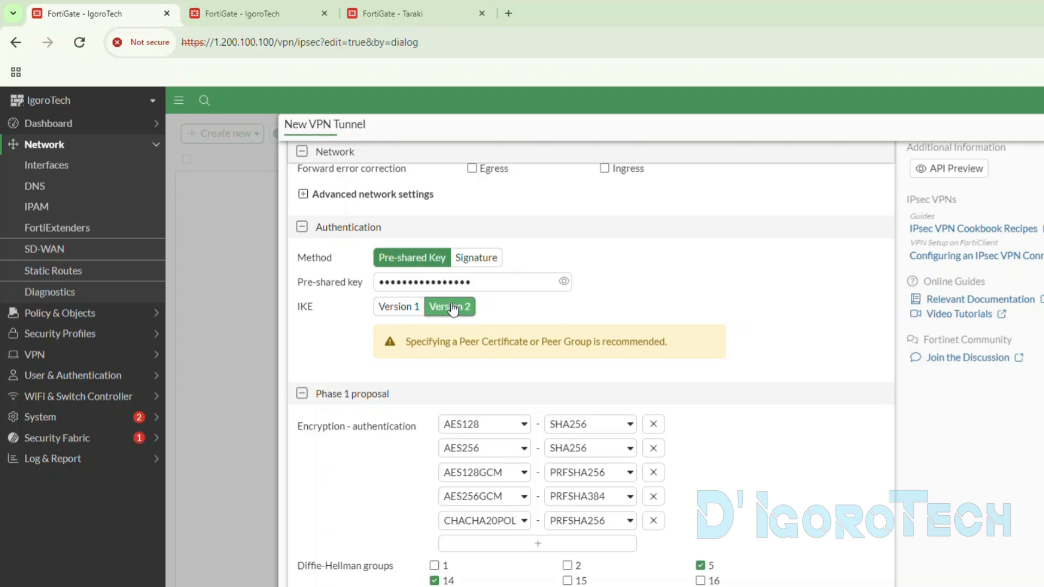
# - Remove every Phase 1 encryption and authentication pair except AES128 with SHA256
pyautogui.scroll(-3, 448, 318)
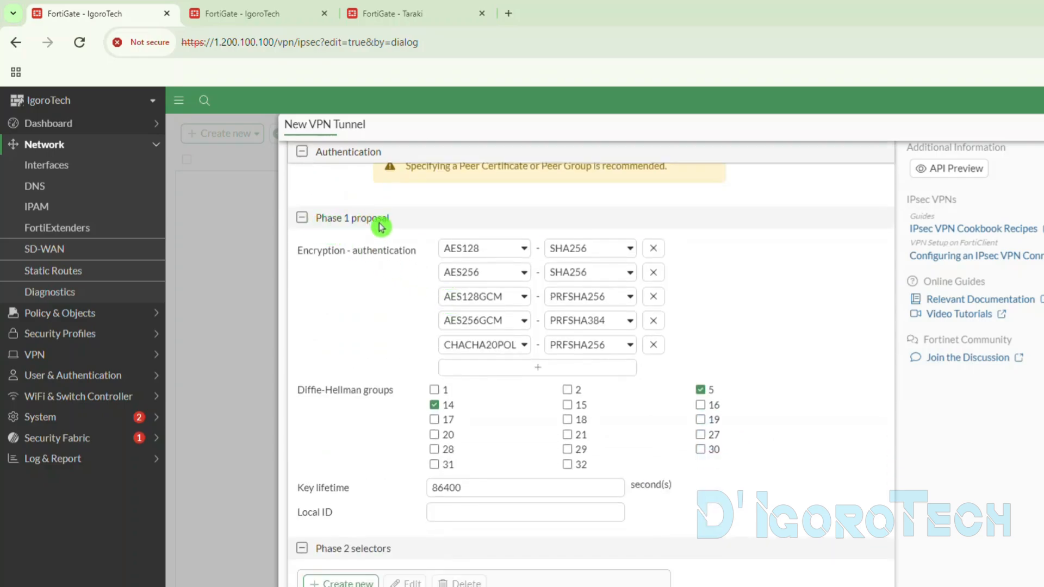
pyautogui.moveTo(390, 224); pyautogui.dragTo(320, 235)
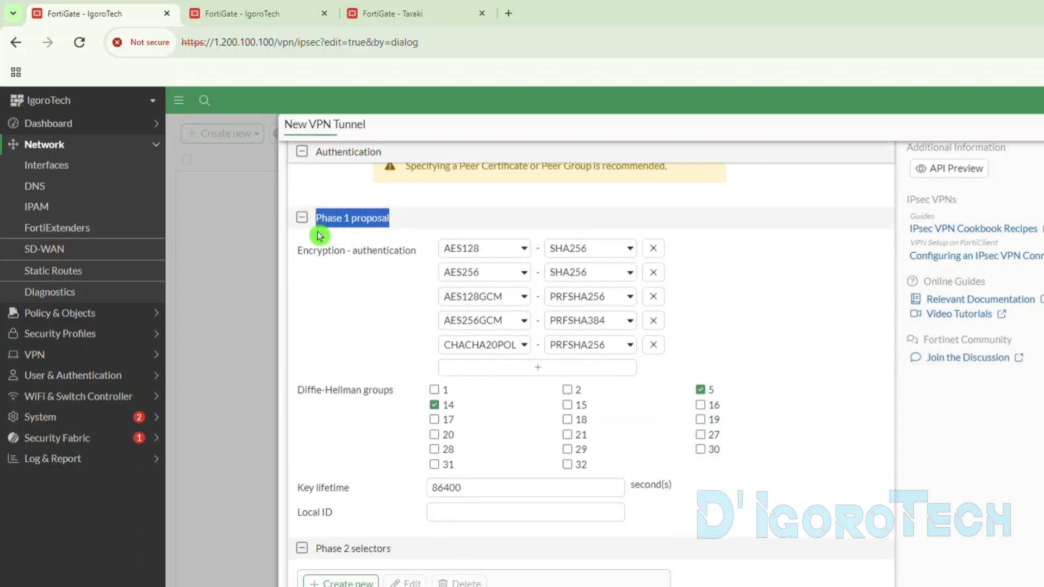
pyautogui.click(333, 280)
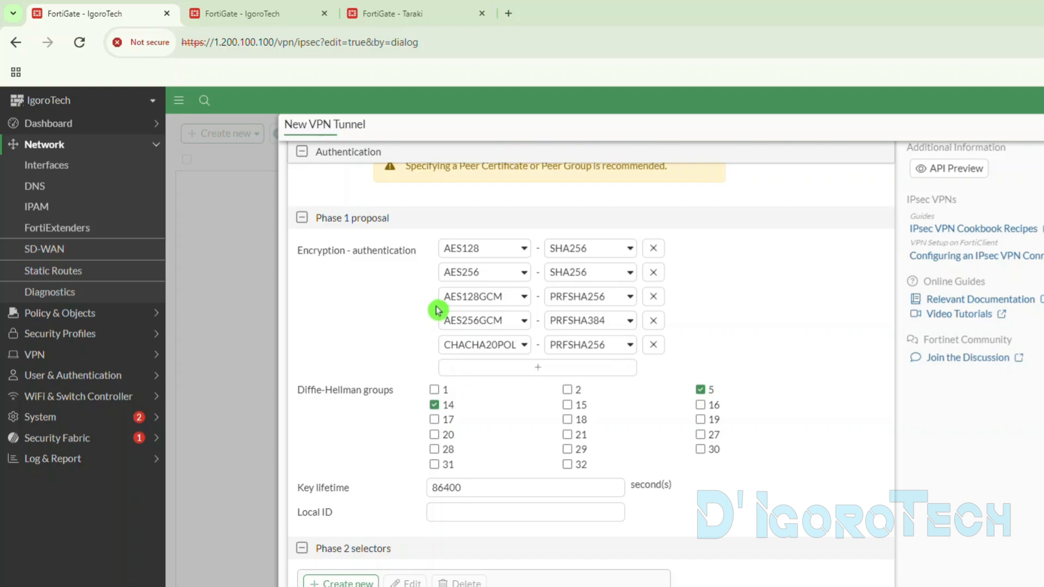
pyautogui.click(653, 273)
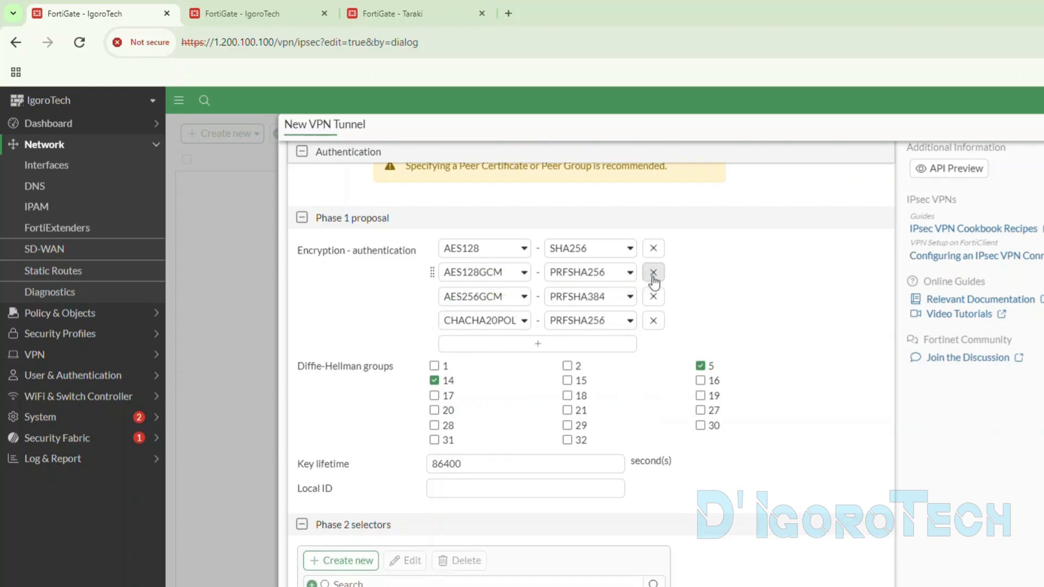
pyautogui.click(653, 273)
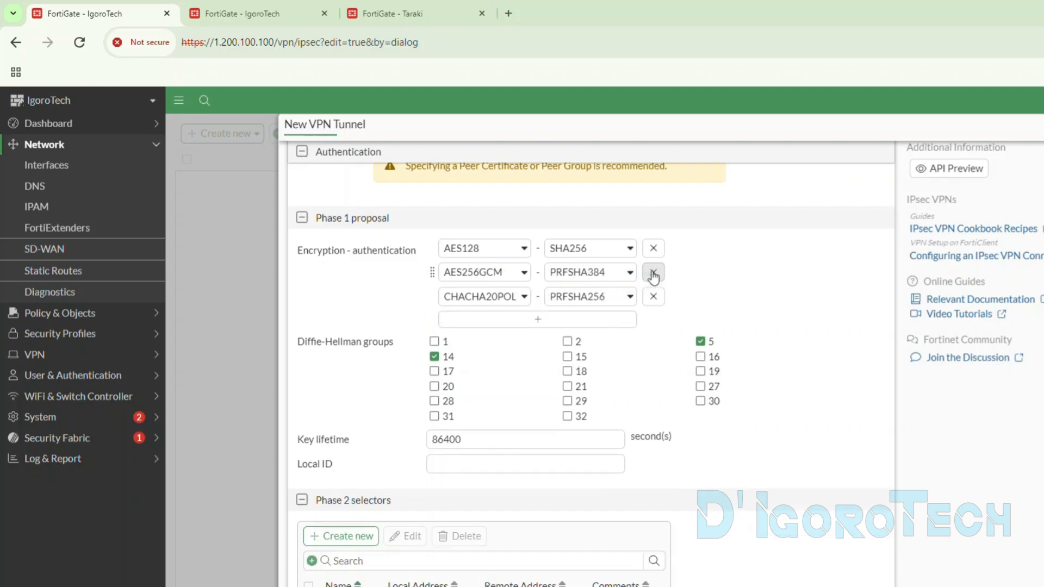
pyautogui.click(654, 277)
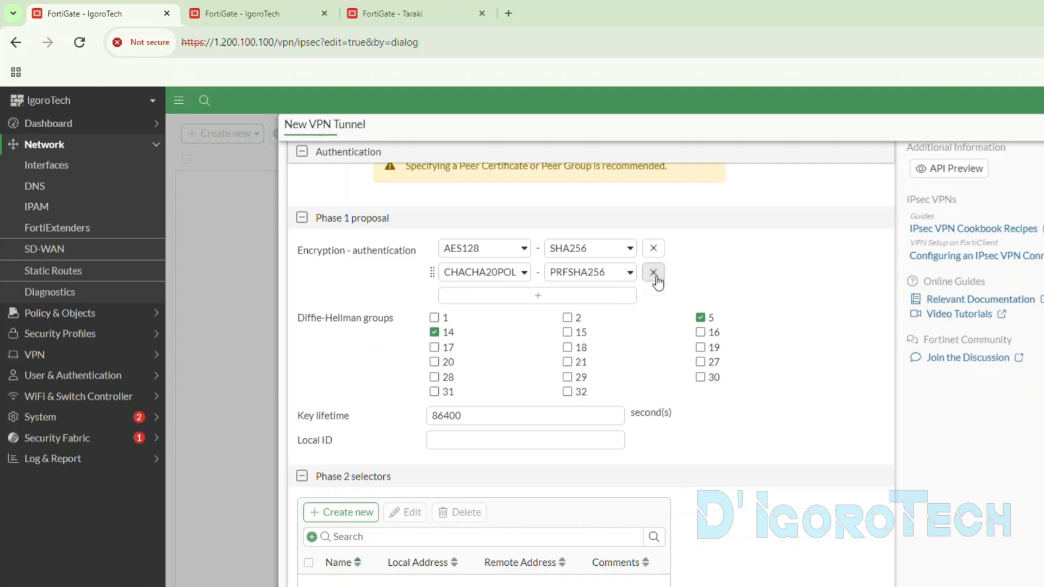
pyautogui.click(654, 273)
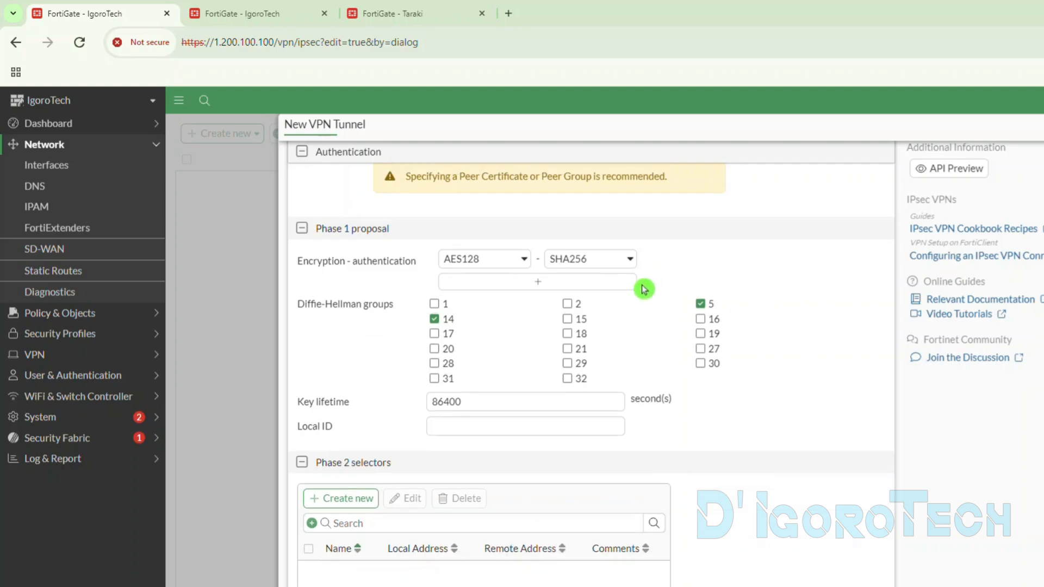
# - Set the remaining Phase 1 proposal to AES256 encryption with SHA256 authentication, and add and remove an empty extra pair
pyautogui.click(461, 263)
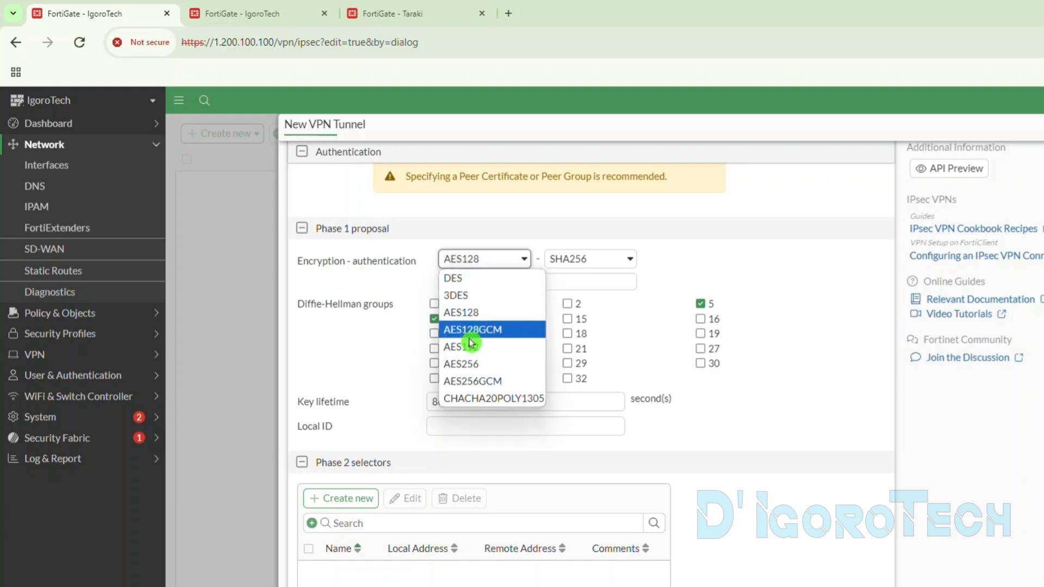
pyautogui.click(462, 364)
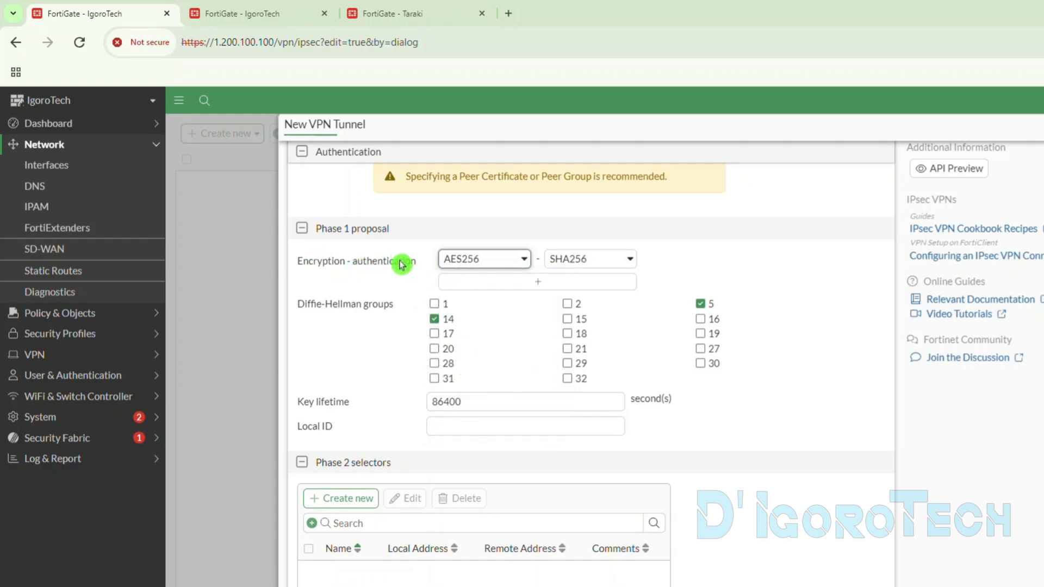
pyautogui.click(575, 264)
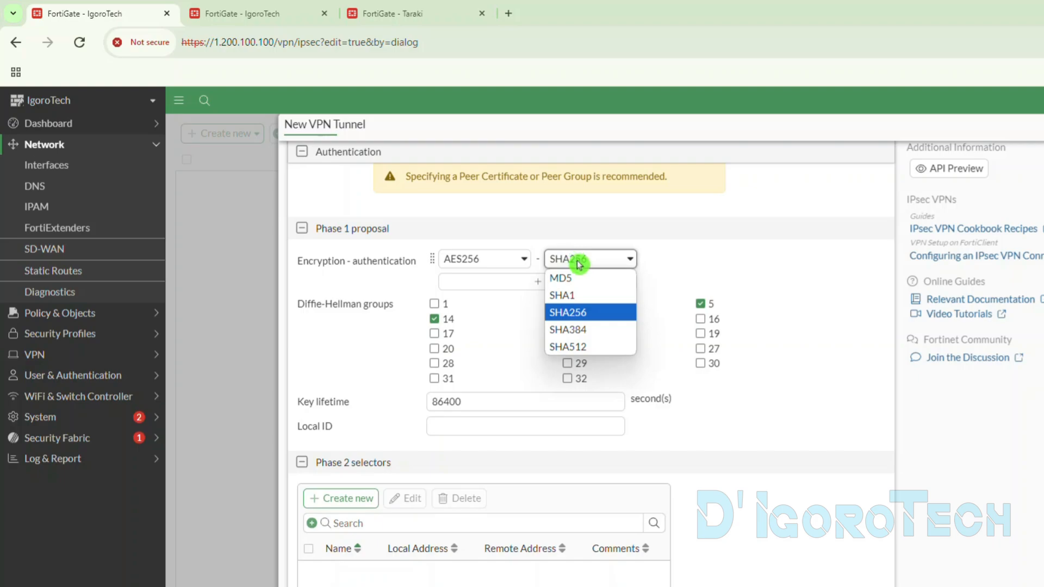
pyautogui.click(570, 315)
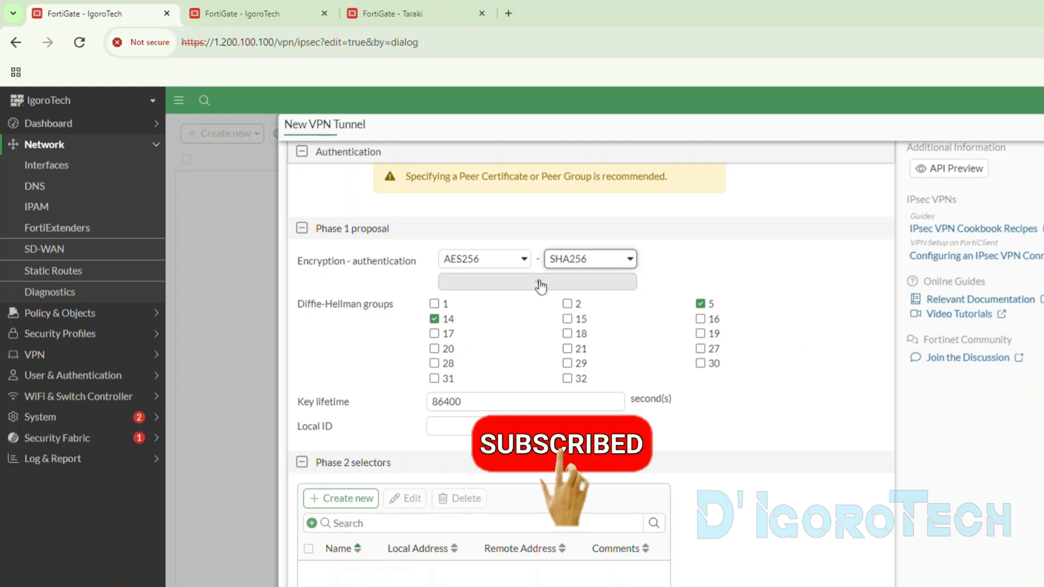
pyautogui.click(541, 283)
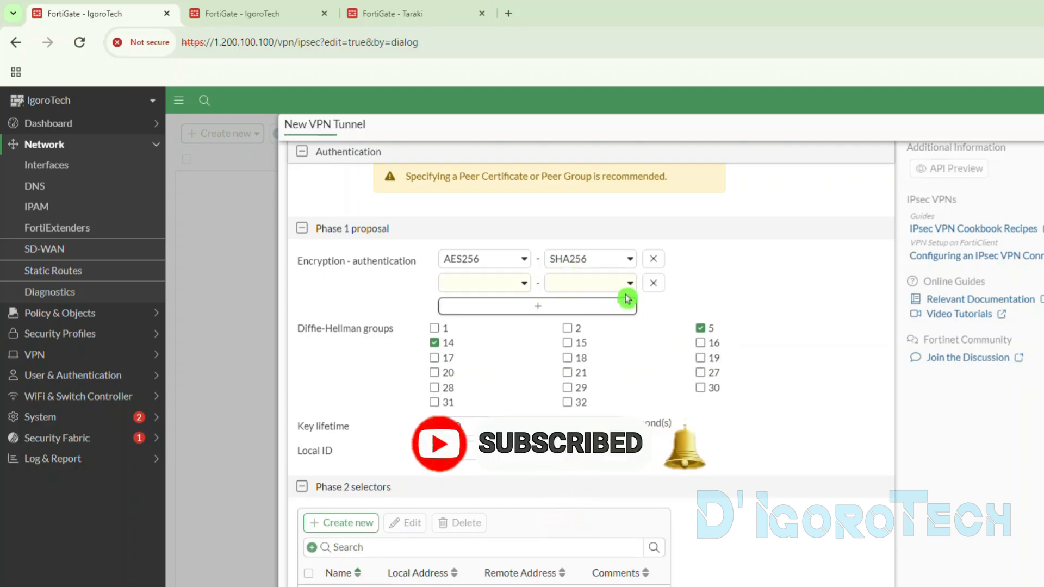
pyautogui.click(653, 282)
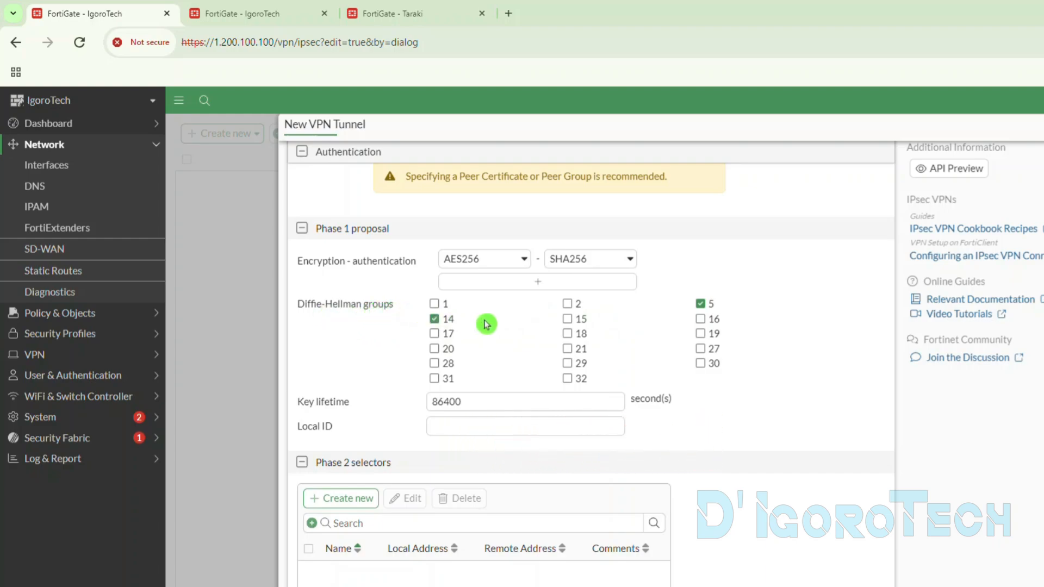
# - Try adding Diffie-Hellman groups 18 and 29 to the Phase 1 proposal, and deselect group 29 again
pyautogui.click(567, 333)
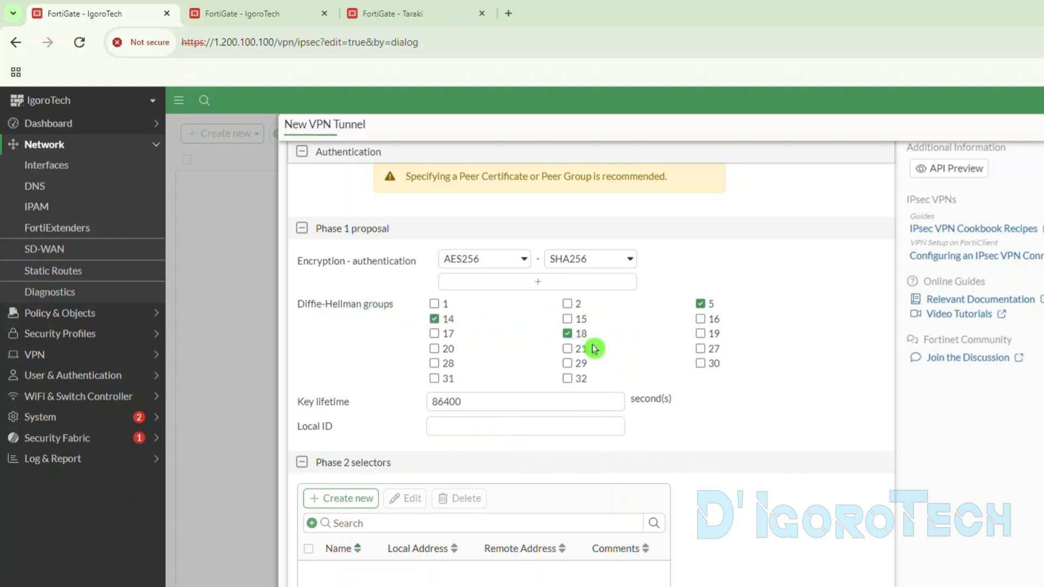
pyautogui.click(568, 363)
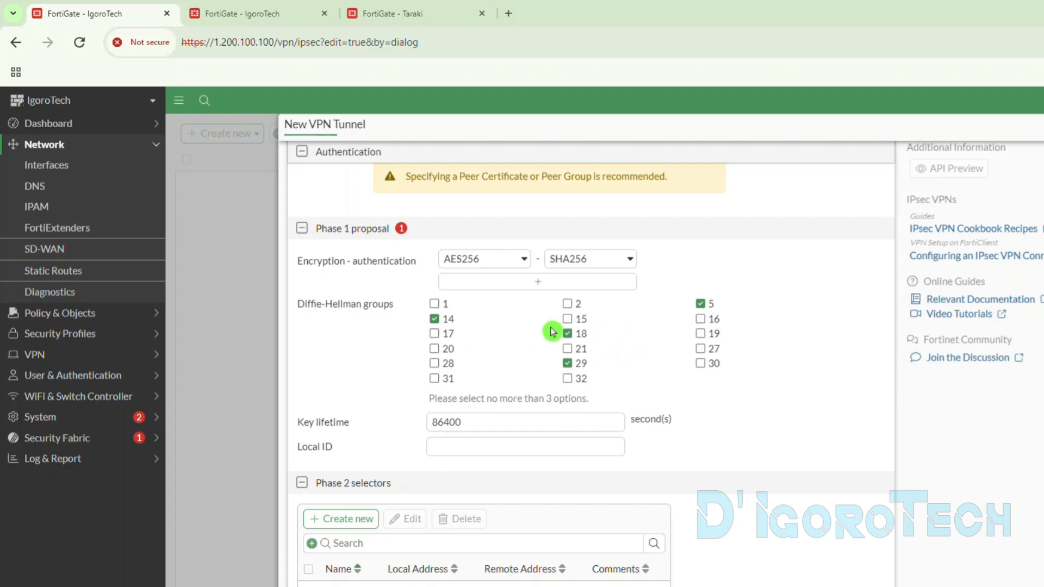
pyautogui.click(567, 363)
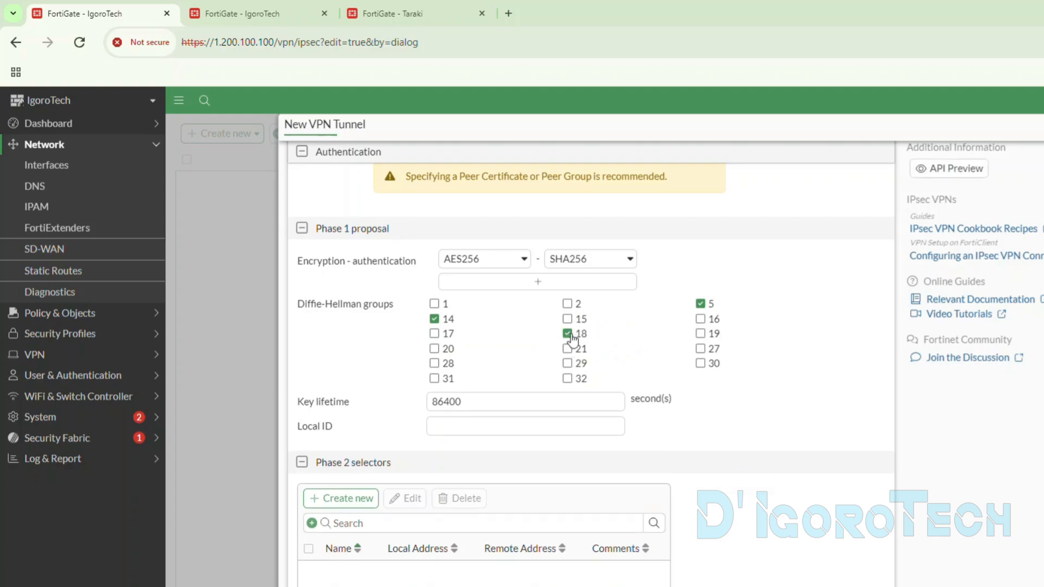
# - Deselect Diffie-Hellman groups 14, 18 and 5 in the Phase 1 proposal and select only group 15
pyautogui.click(433, 320)
pyautogui.click(567, 333)
pyautogui.click(700, 304)
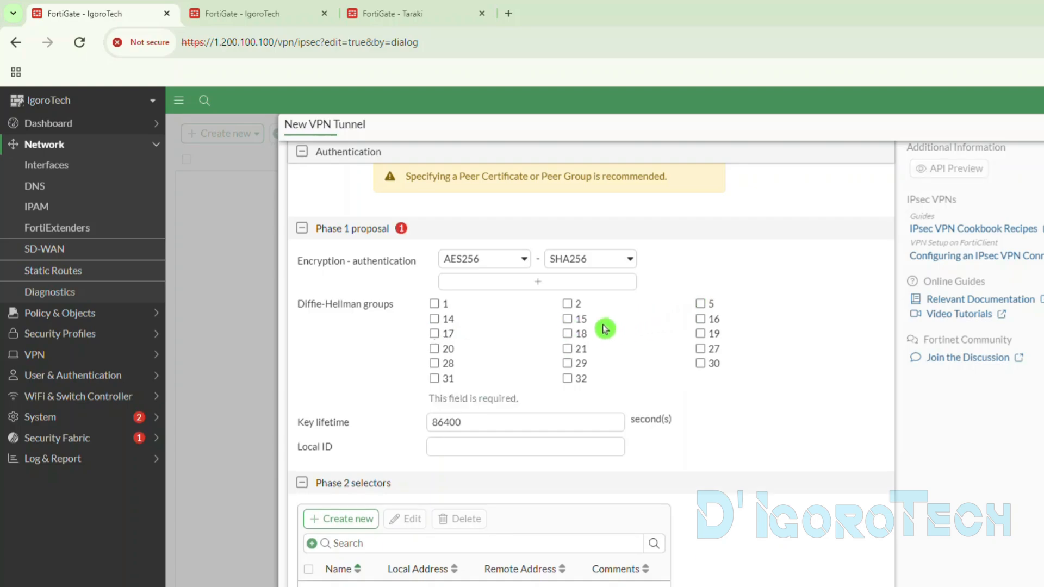
pyautogui.click(567, 319)
pyautogui.click(493, 403)
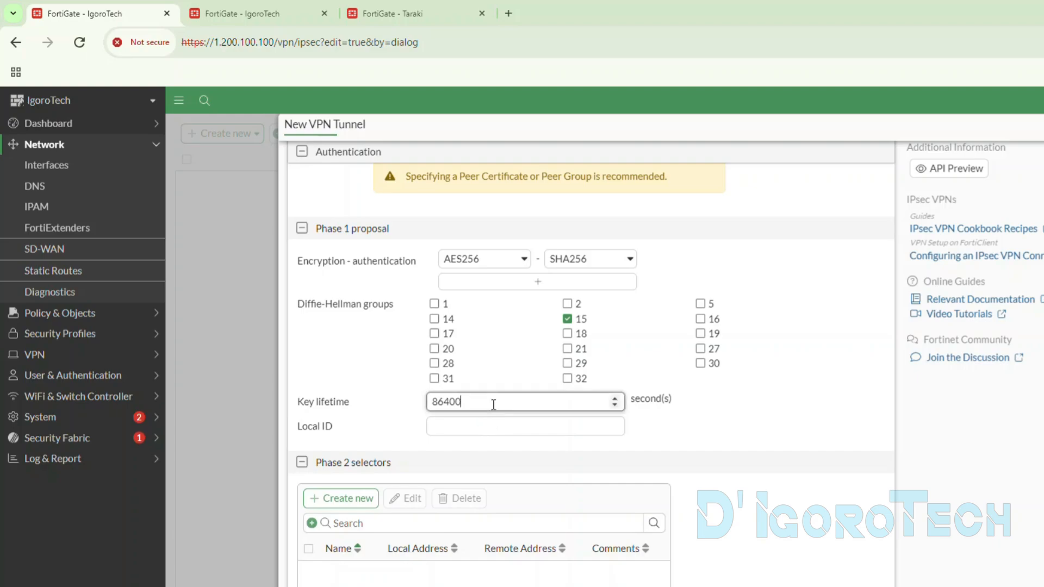
pyautogui.moveTo(460, 401); pyautogui.dragTo(368, 408)
pyautogui.click(368, 409)
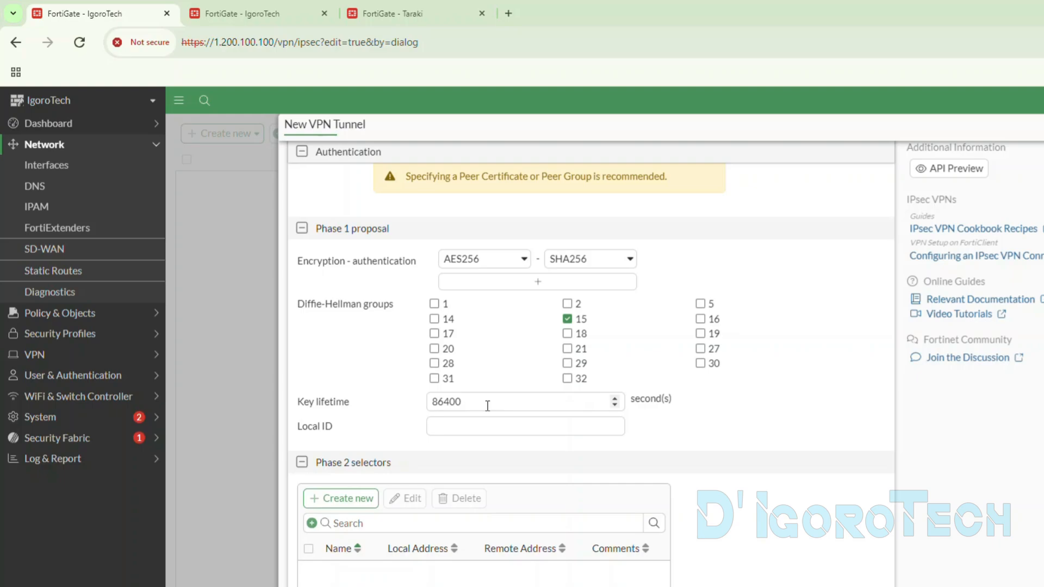
pyautogui.click(404, 415)
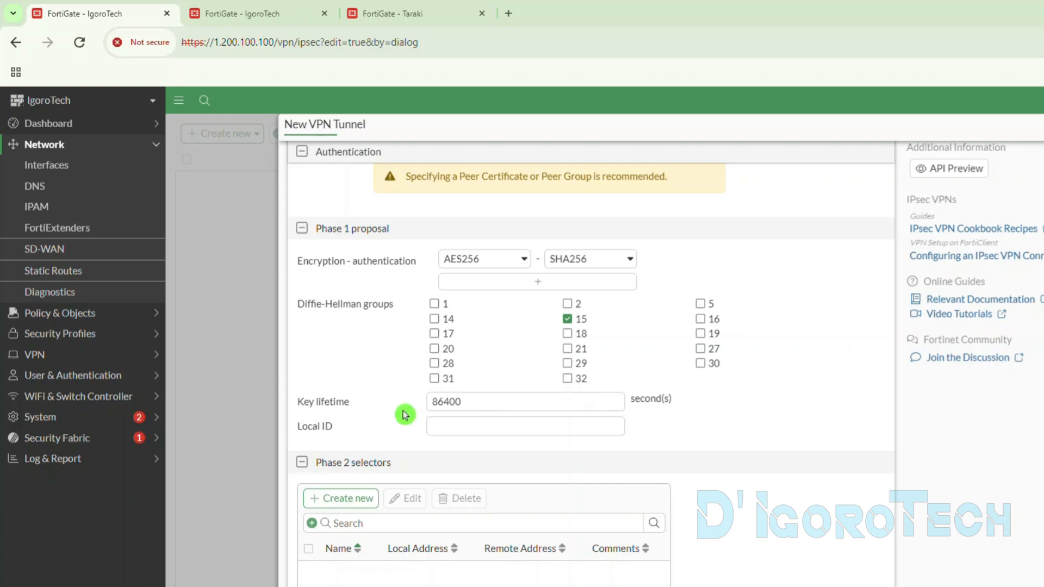
pyautogui.click(442, 424)
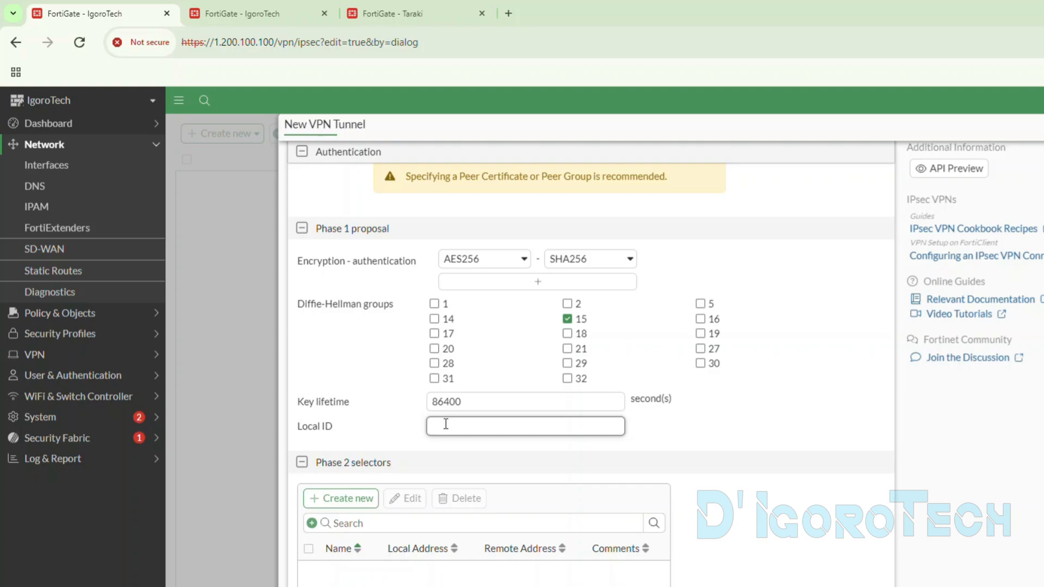
pyautogui.click(398, 409)
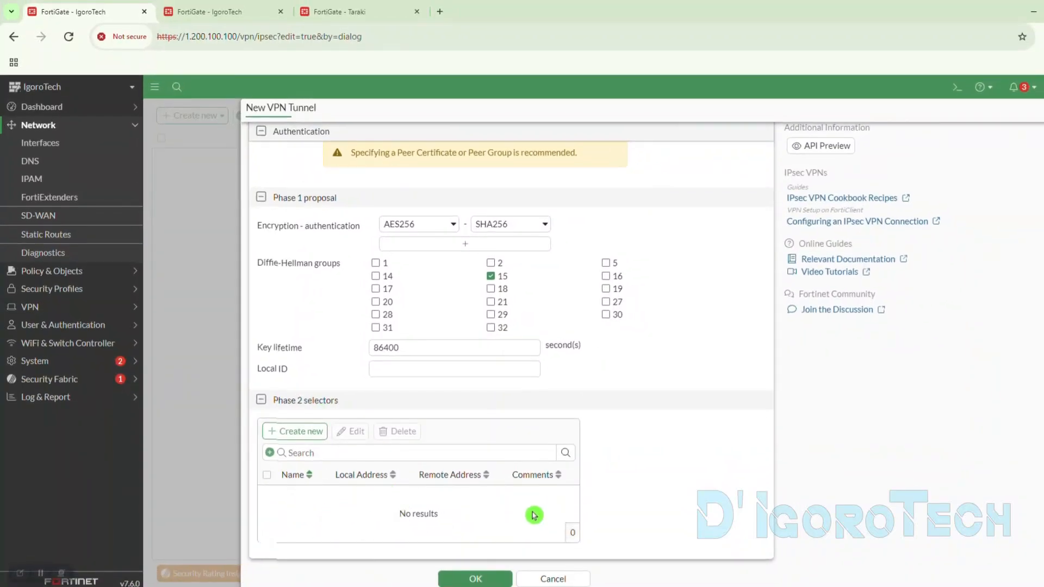
# - Start a new Phase 2 selector for the tunnel, keeping the name to_Taraki and the Subnet Address type
pyautogui.click(307, 432)
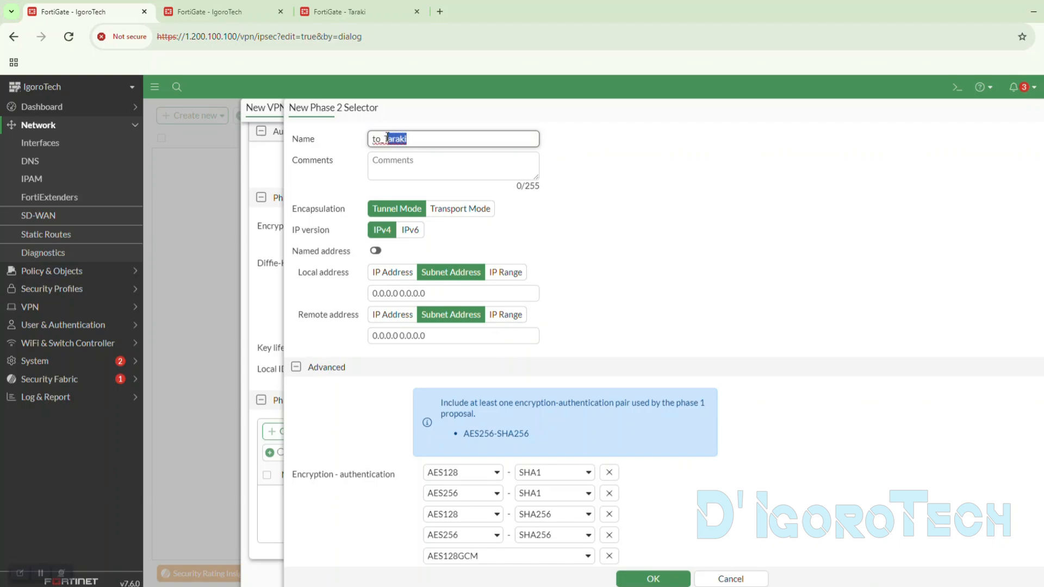
pyautogui.moveTo(386, 138); pyautogui.dragTo(415, 138)
pyautogui.click(426, 143)
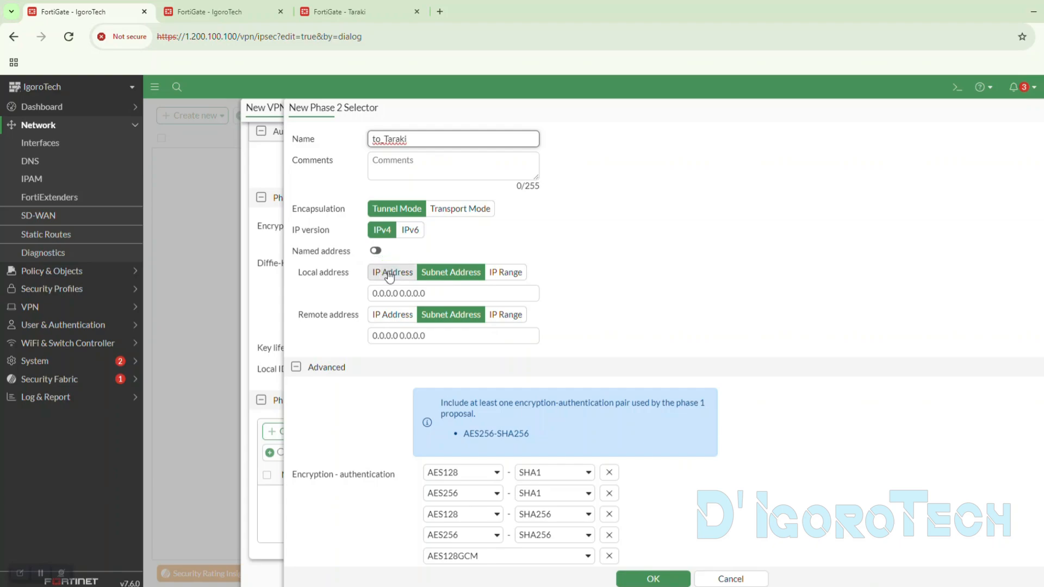
pyautogui.click(425, 273)
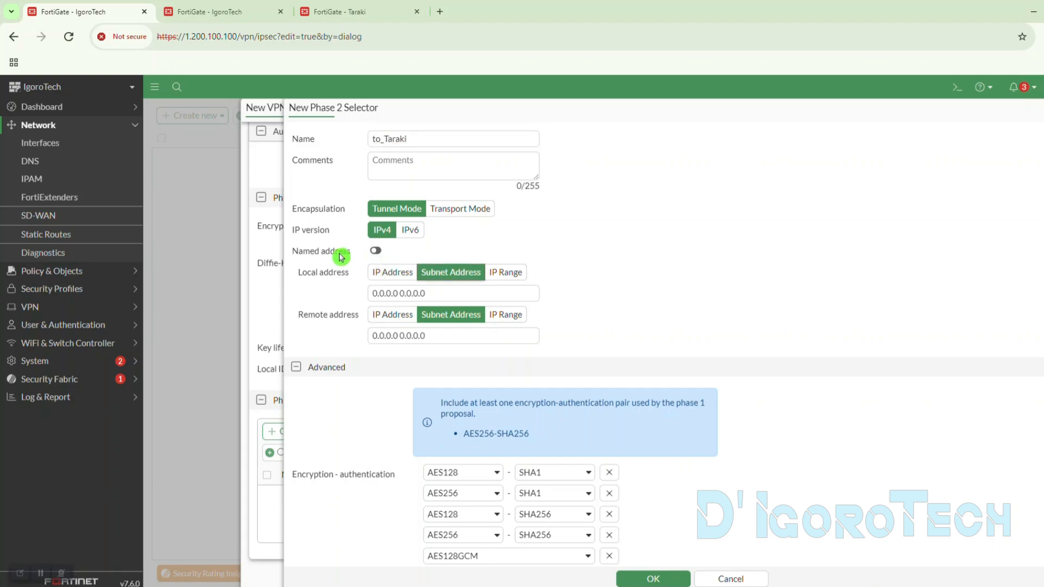
# - Preview the local address objects offered by the Named address option and disable that option again
pyautogui.click(375, 252)
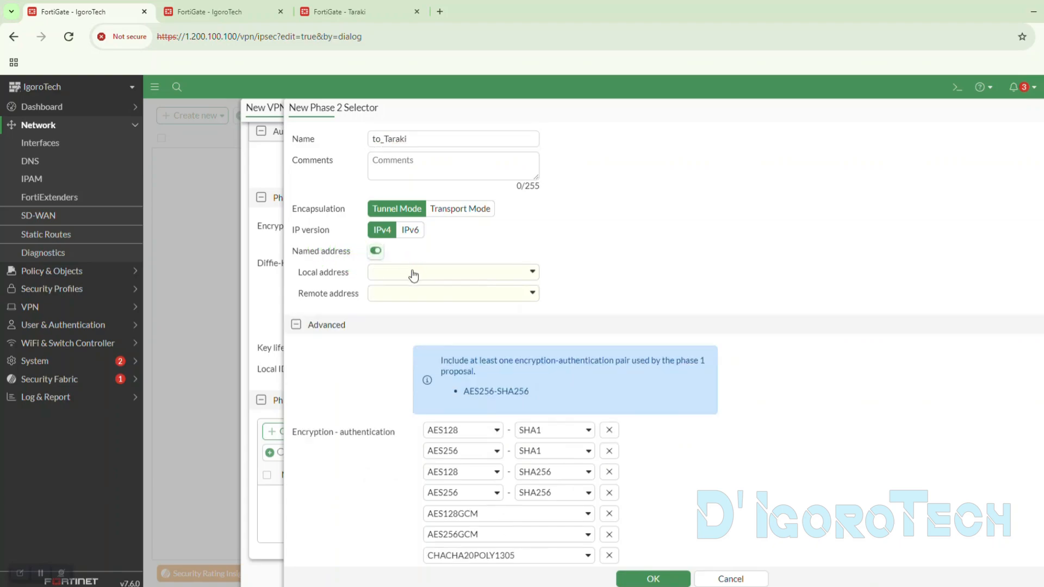
pyautogui.click(413, 274)
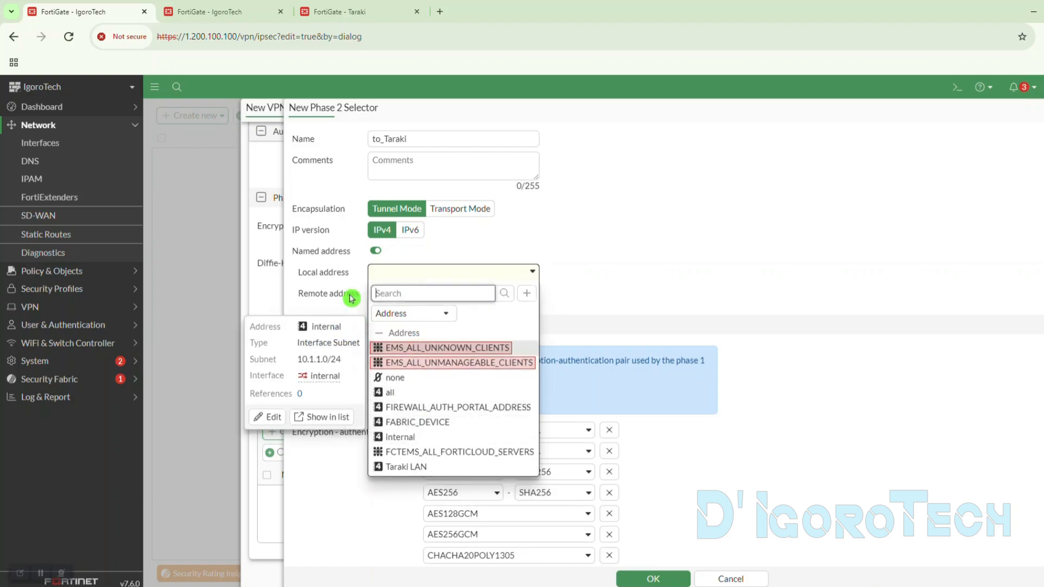
pyautogui.click(375, 250)
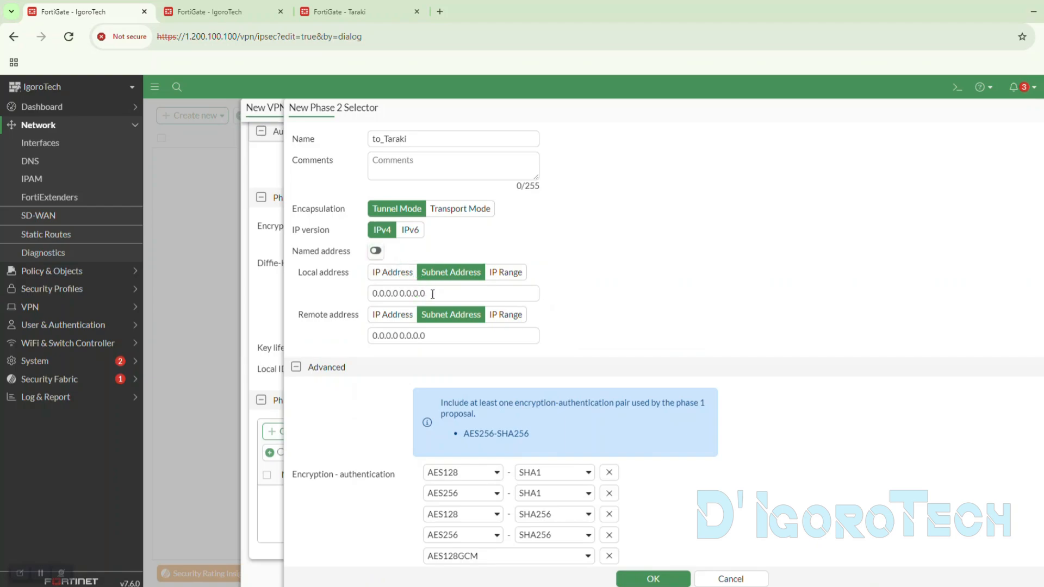
pyautogui.moveTo(434, 294); pyautogui.dragTo(381, 294)
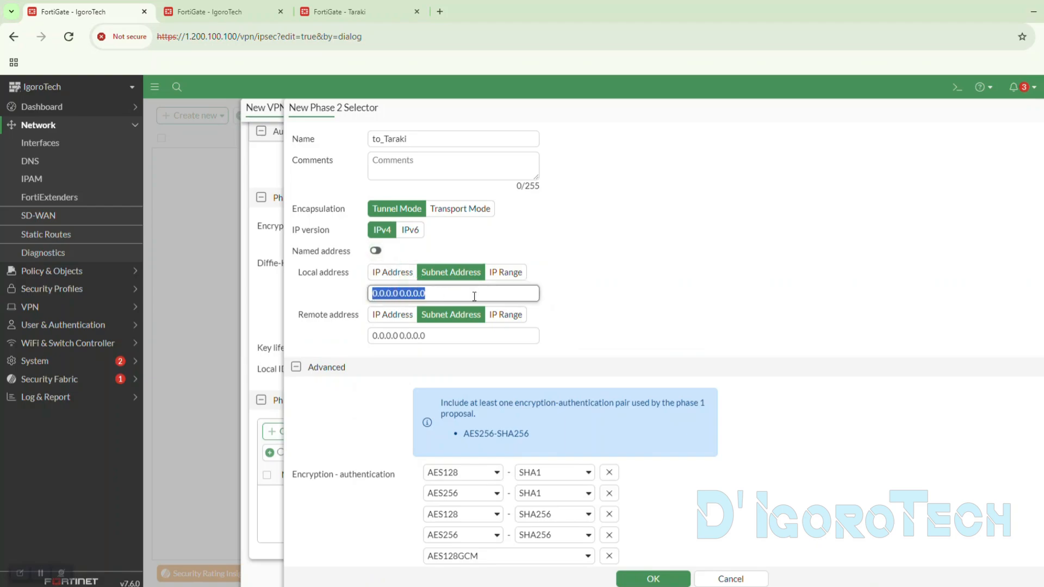
pyautogui.click(590, 300)
pyautogui.click(333, 289)
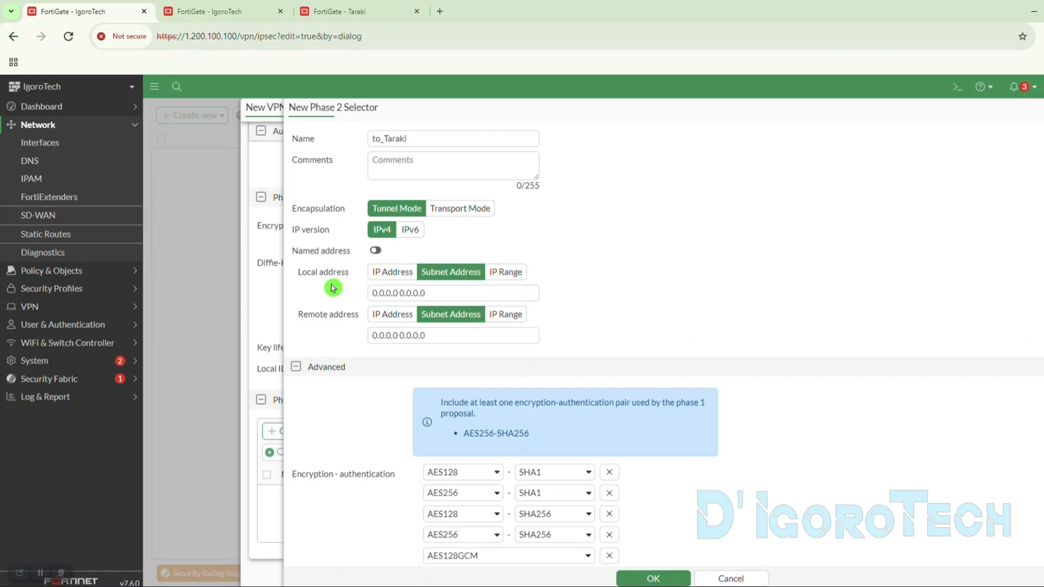
# - Preview the other address types for the Phase 2 local address and return it to Subnet Address
pyautogui.click(385, 272)
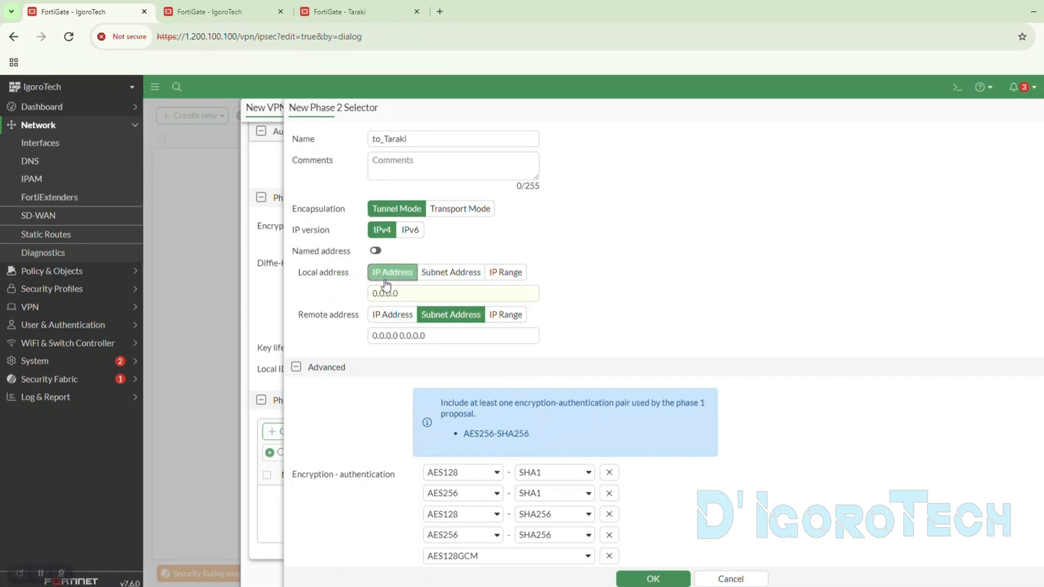
pyautogui.click(448, 273)
pyautogui.click(504, 274)
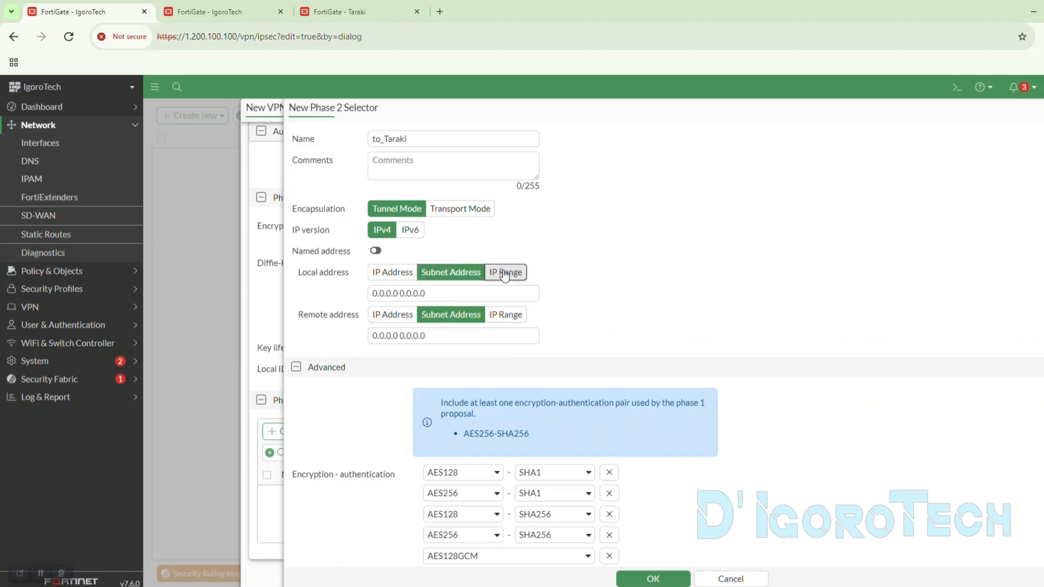
pyautogui.click(433, 277)
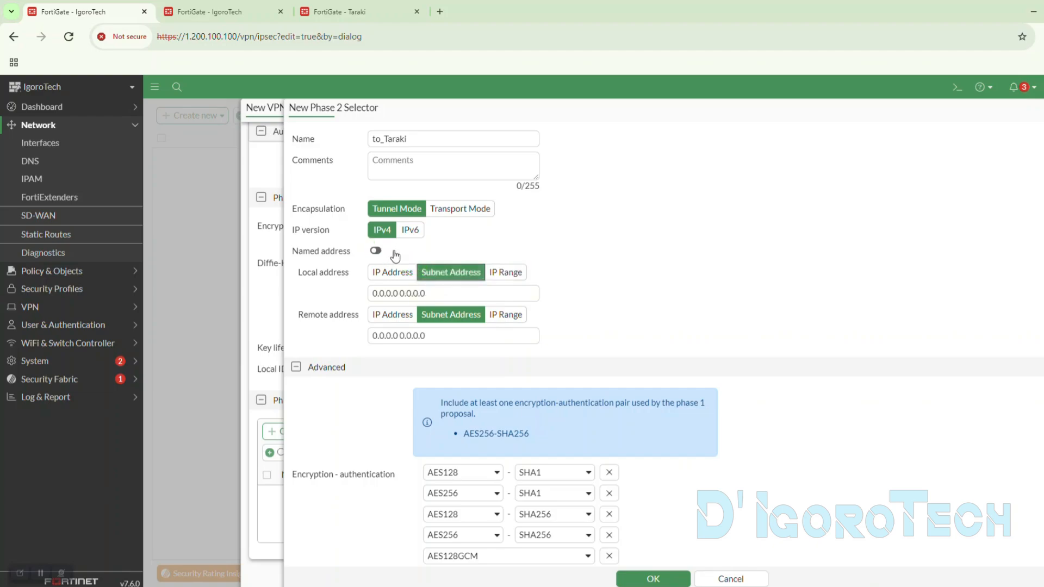
pyautogui.tripleClick(369, 294)
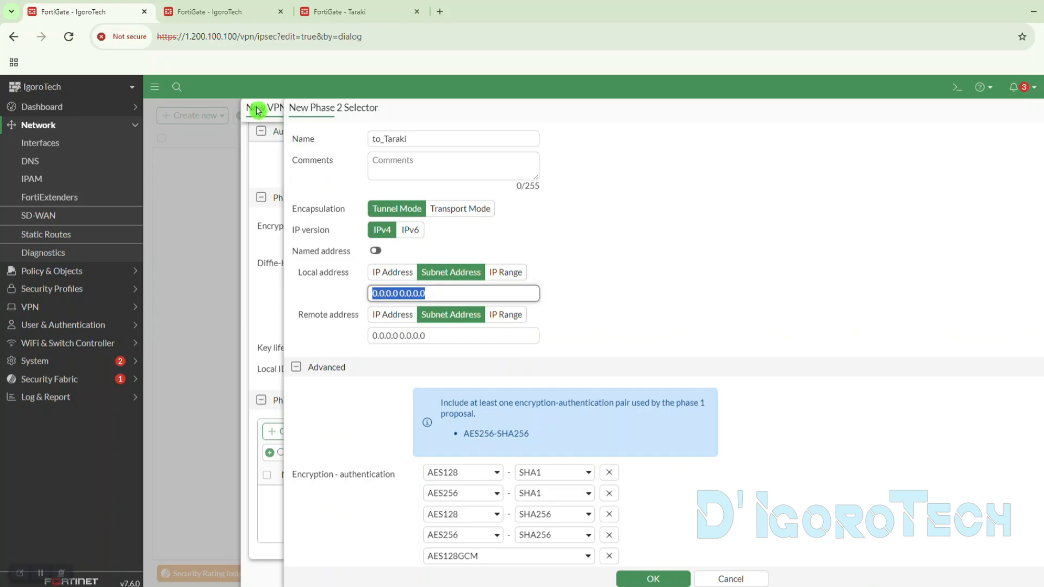
pyautogui.click(305, 283)
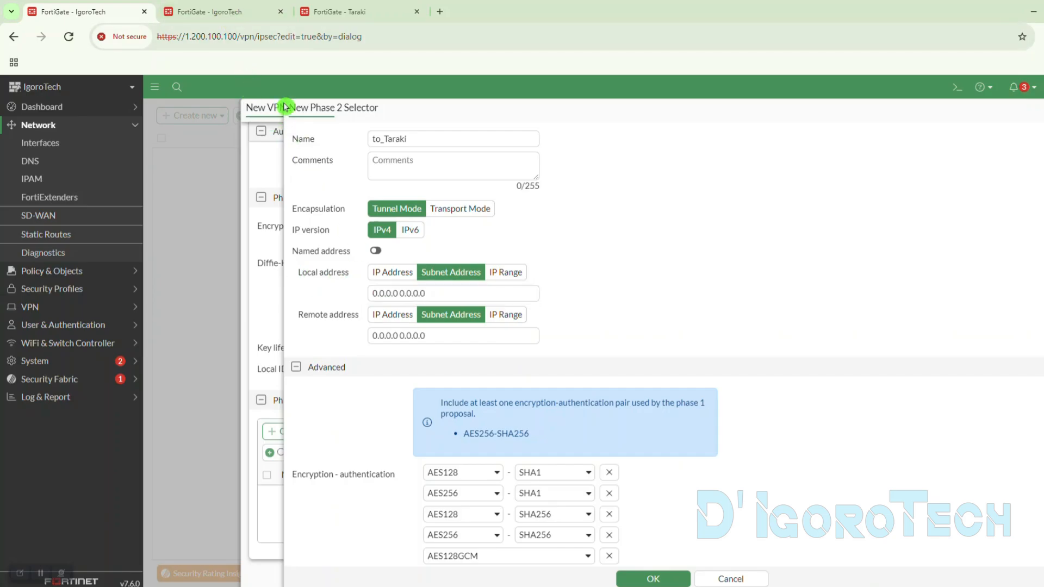
# - Copy the network part of IgoroTech's internal interface address and set the Phase 2 local address to 10.1.1.0/24
pyautogui.click(223, 13)
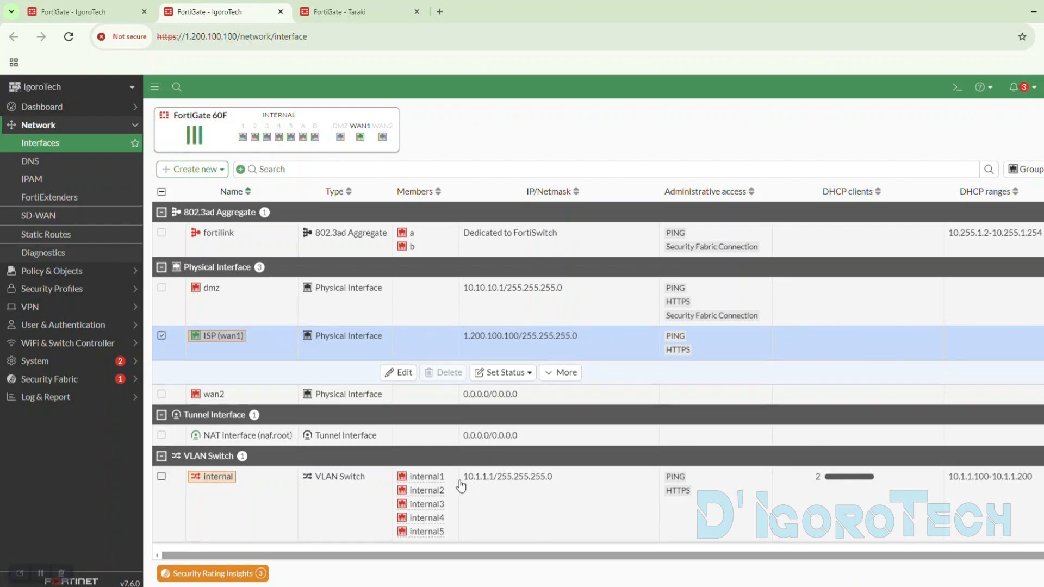
pyautogui.moveTo(461, 485); pyautogui.dragTo(484, 486)
pyautogui.hotkey('ctrl', 'c')
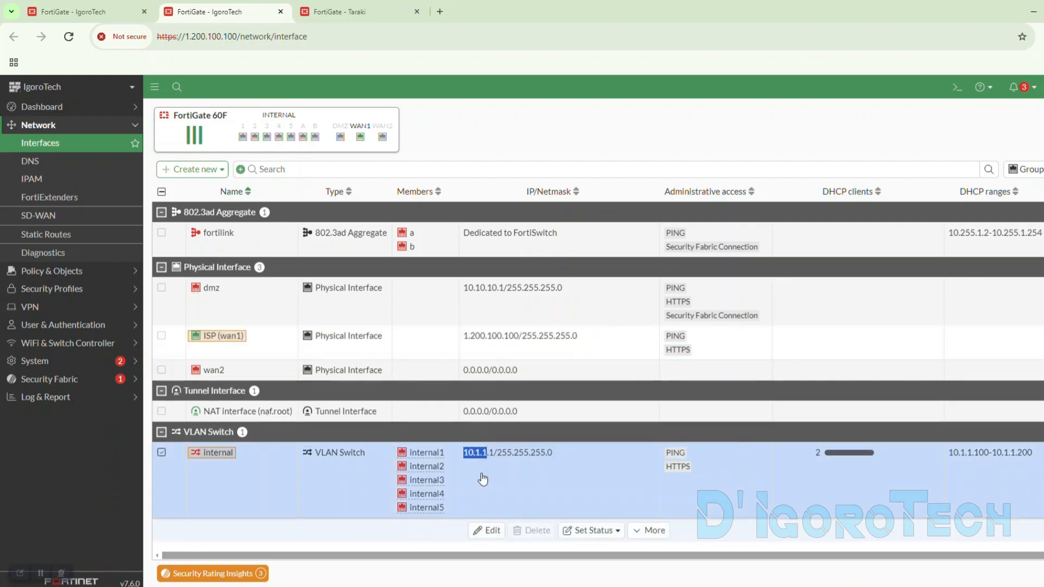
pyautogui.click(122, 11)
pyautogui.moveTo(434, 293); pyautogui.dragTo(354, 286)
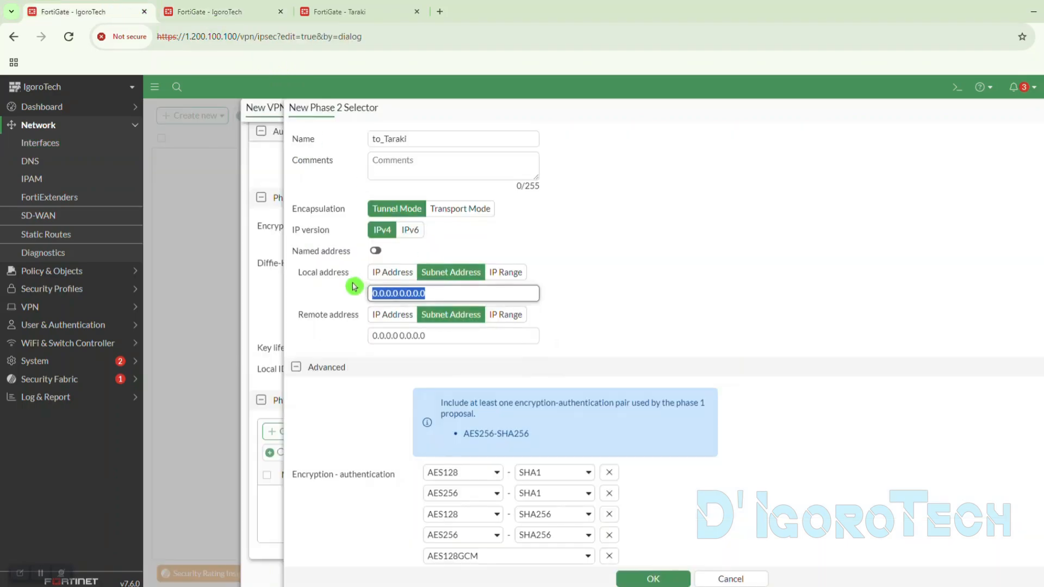
pyautogui.hotkey('ctrl', 'v')
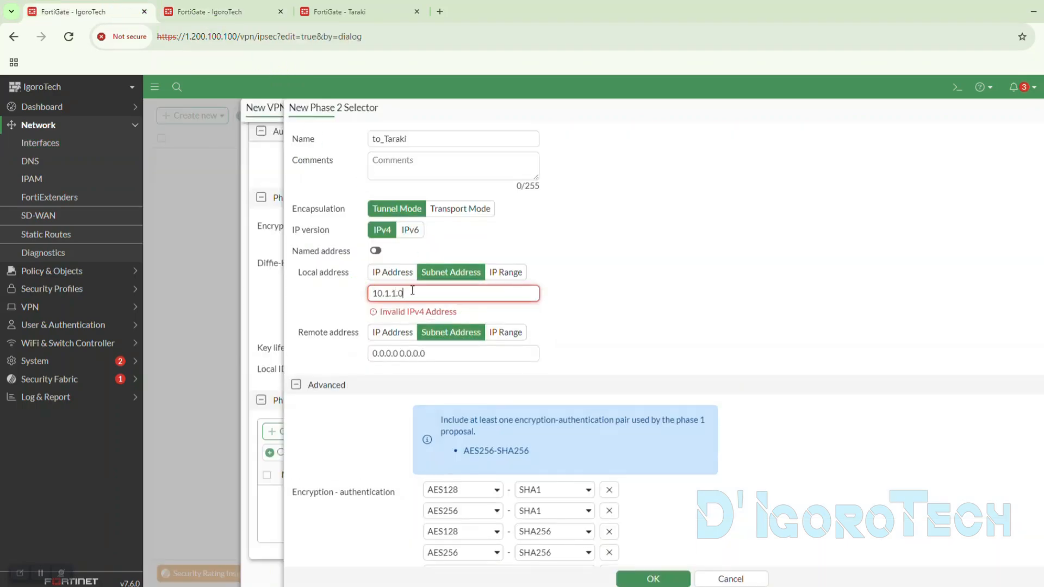
pyautogui.write('.0/24')
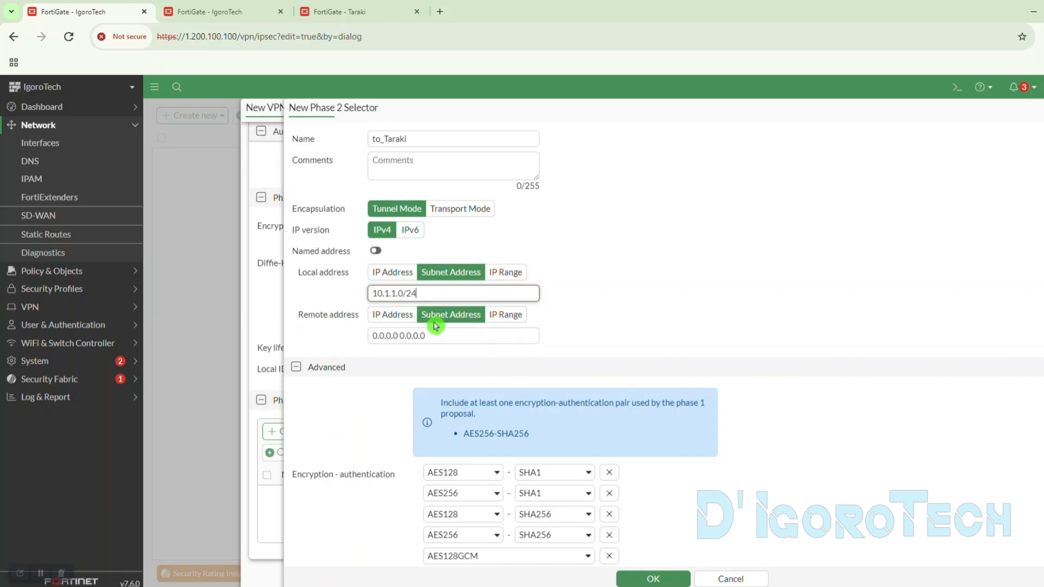
# - Copy the network part of Taraki's internal interface address and set the Phase 2 remote address to 192.168.1.0/24
pyautogui.click(450, 335)
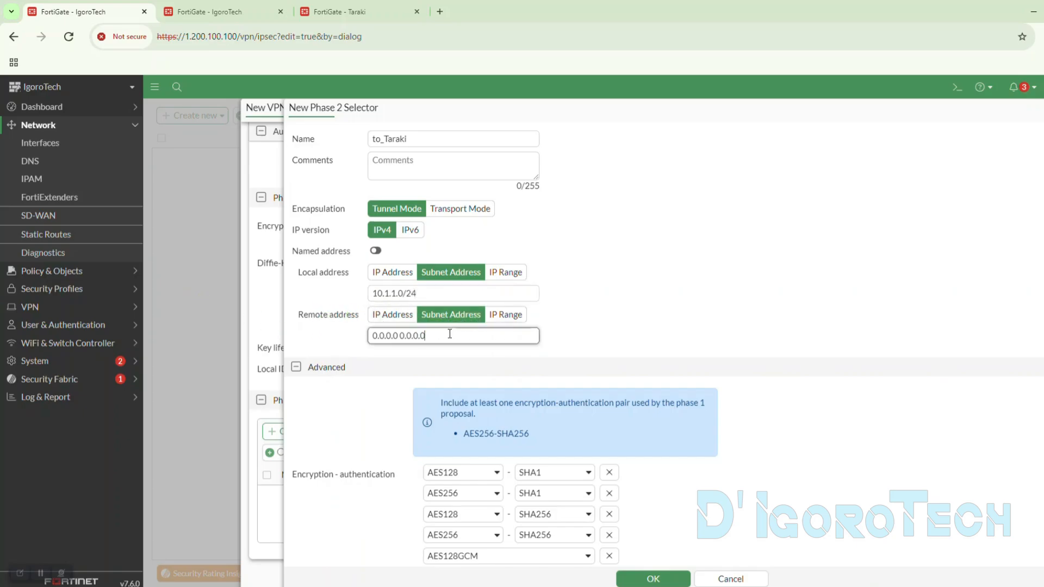
pyautogui.click(382, 173)
pyautogui.click(356, 22)
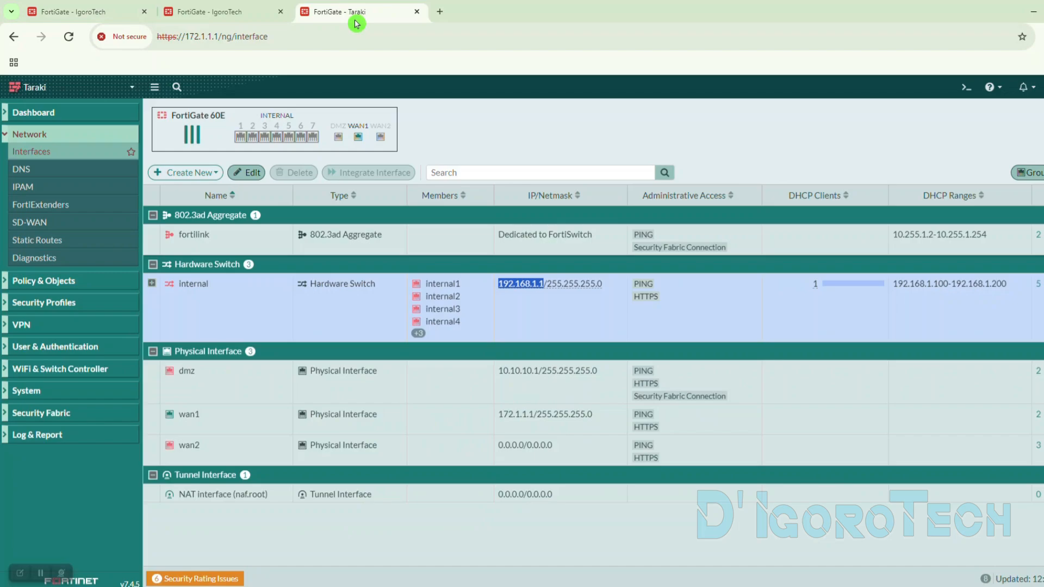
pyautogui.click(513, 308)
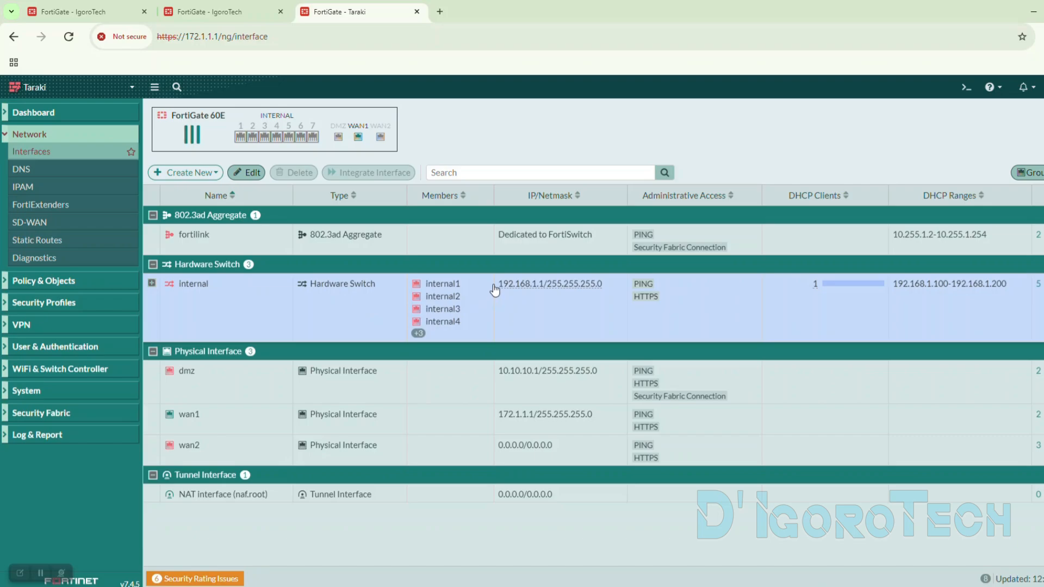
pyautogui.moveTo(494, 288); pyautogui.dragTo(536, 289)
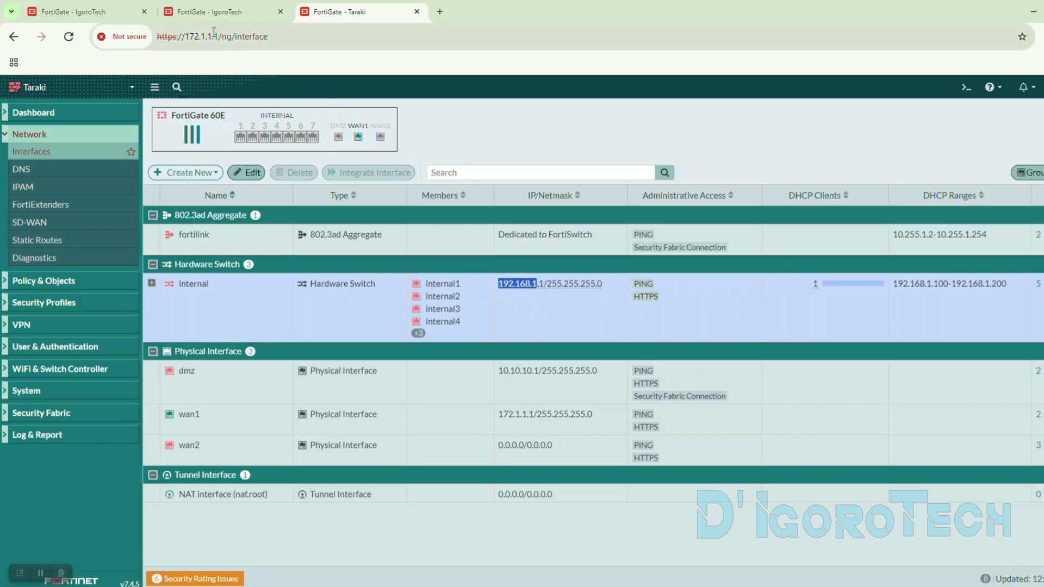
pyautogui.click(104, 16)
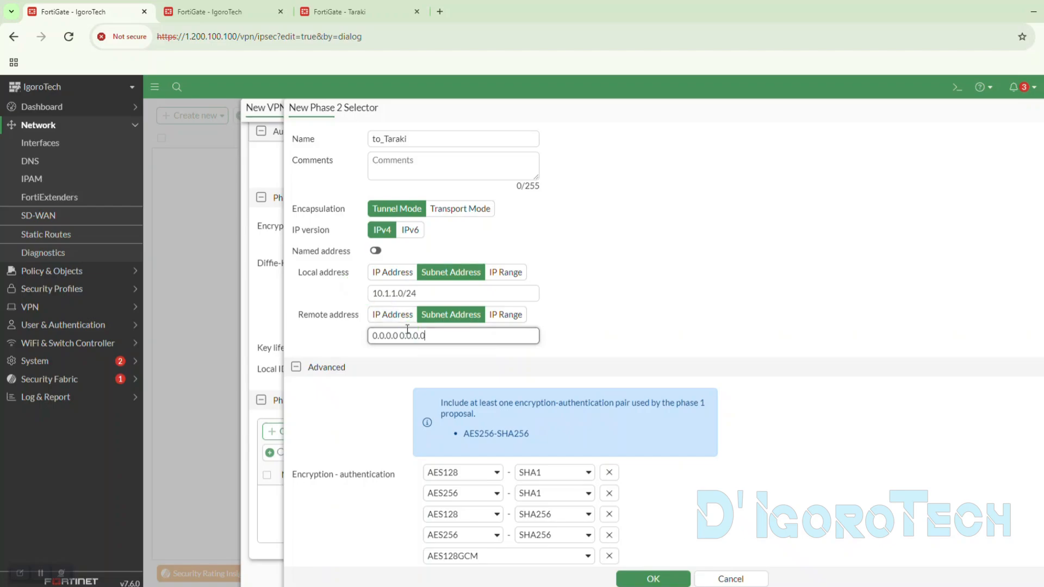
pyautogui.moveTo(423, 337); pyautogui.dragTo(350, 337)
pyautogui.write('192.168.1')
pyautogui.click(361, 343)
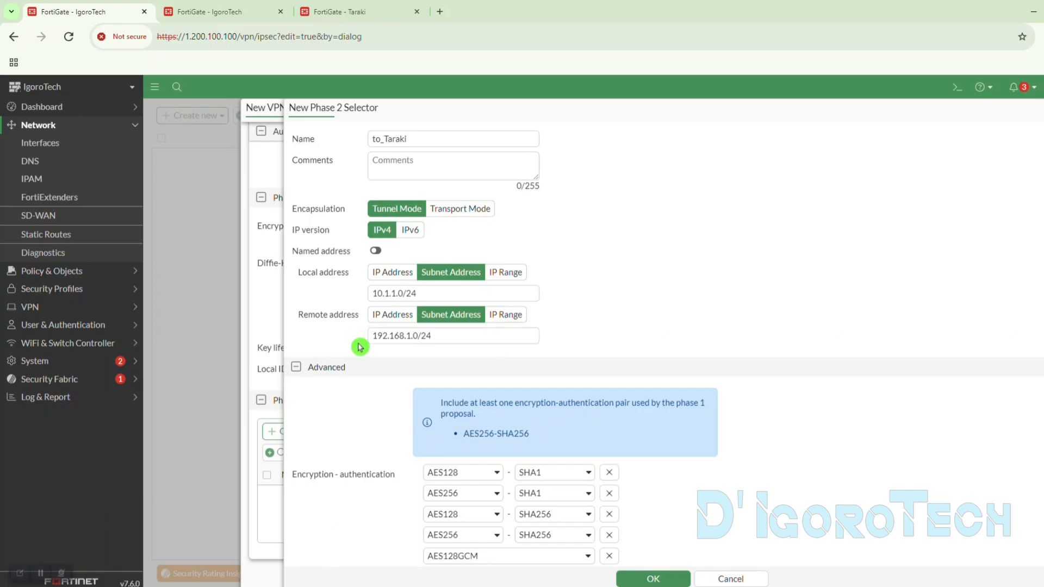
# - Remove every Phase 2 encryption-authentication proposal of the to_Taraki selector except the first one, AES128-SHA1
pyautogui.scroll(-3, 355, 266)
pyautogui.scroll(-2, 356, 267)
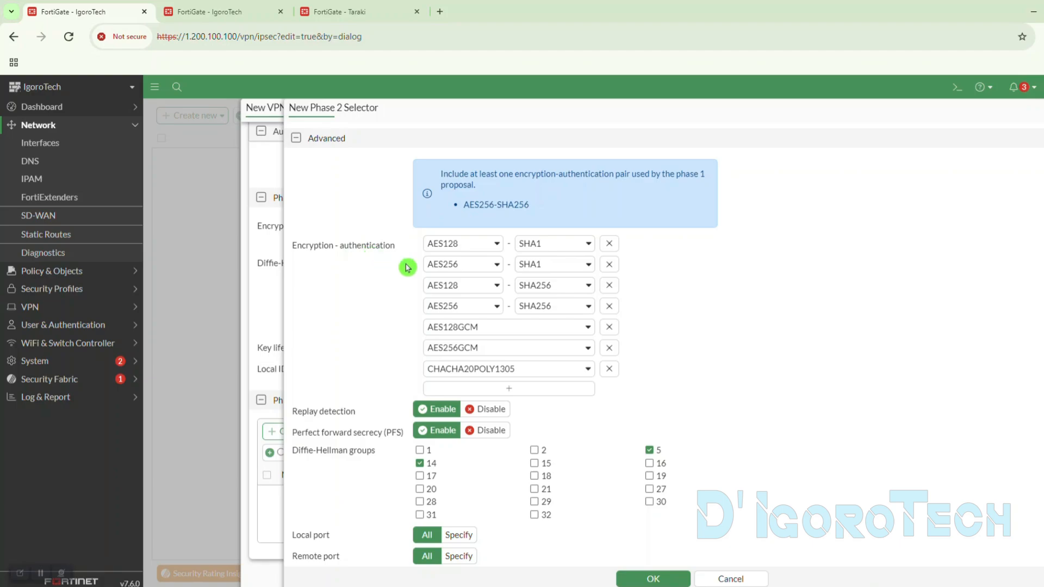
pyautogui.click(610, 269)
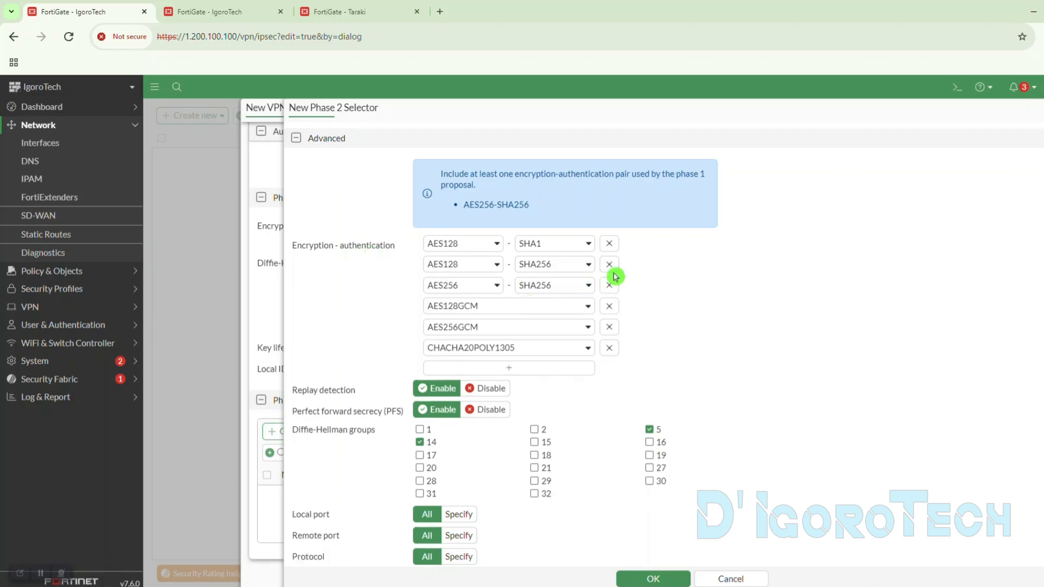
pyautogui.click(610, 265)
pyautogui.click(609, 265)
pyautogui.click(610, 265)
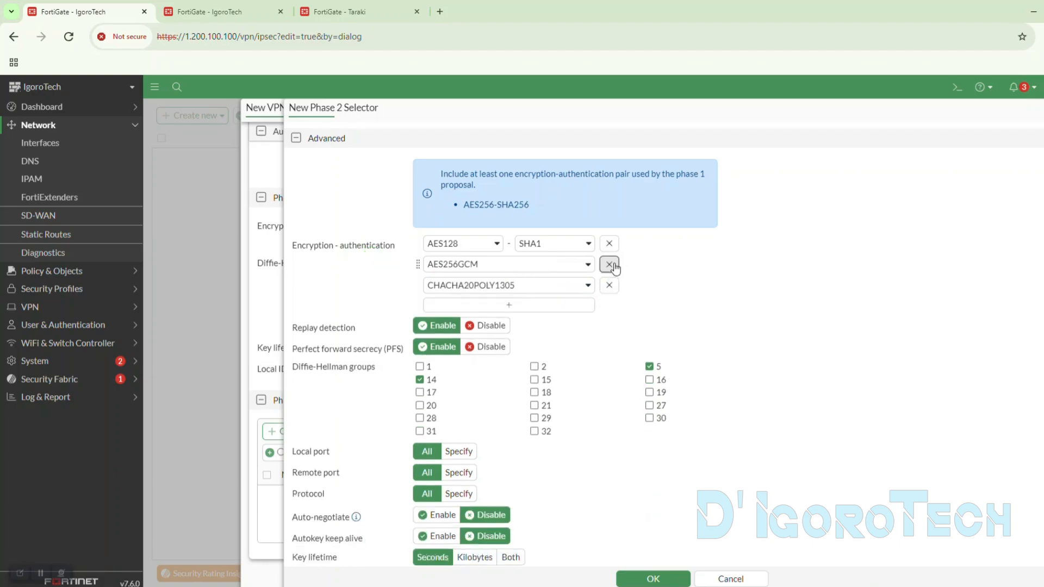
pyautogui.click(609, 265)
pyautogui.click(610, 265)
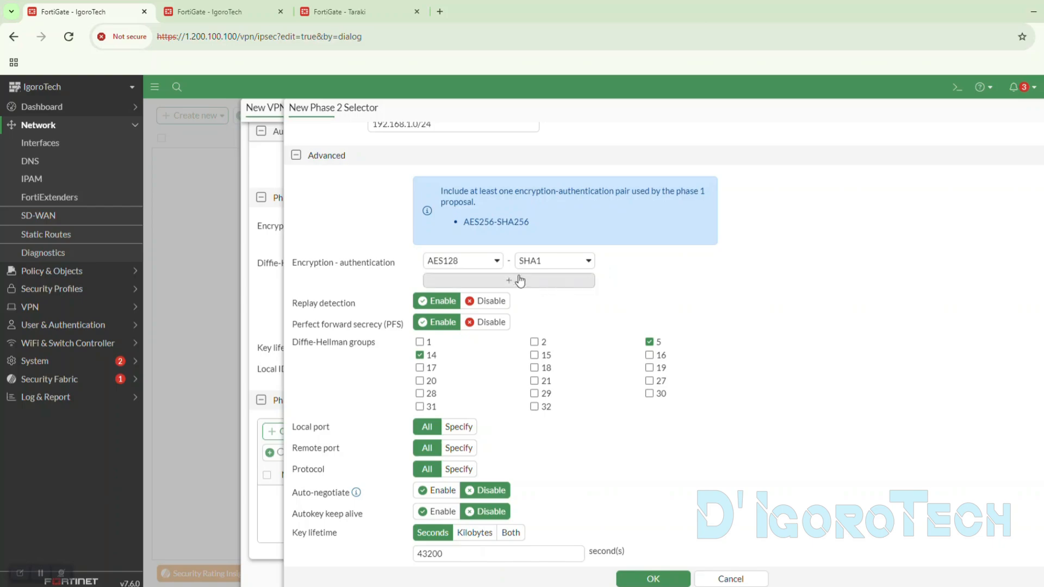
# - Set the remaining Phase 2 proposal to AES256 encryption with SHA256 authentication
pyautogui.click(470, 265)
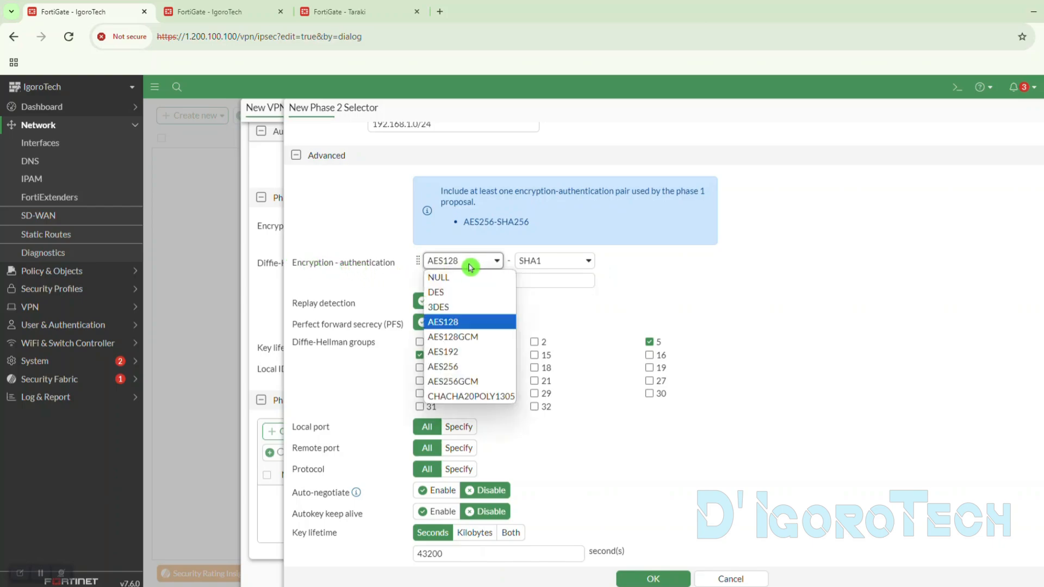
pyautogui.click(451, 369)
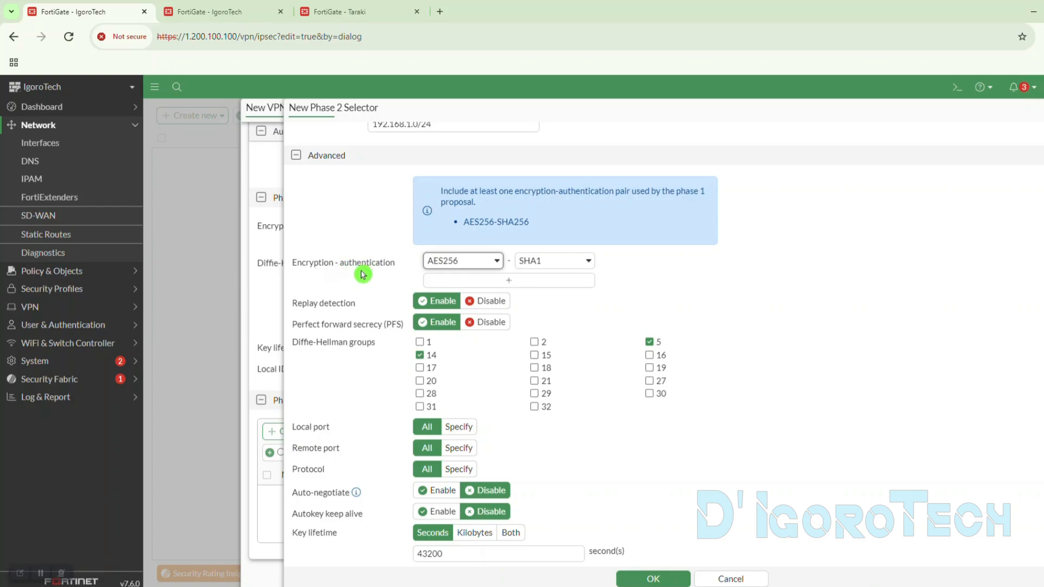
pyautogui.click(548, 261)
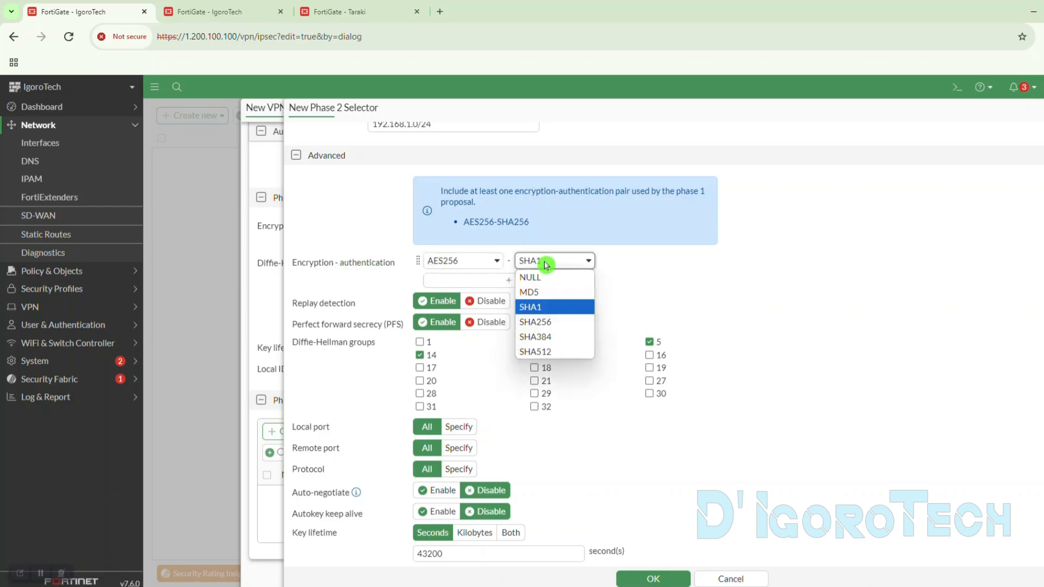
pyautogui.click(552, 323)
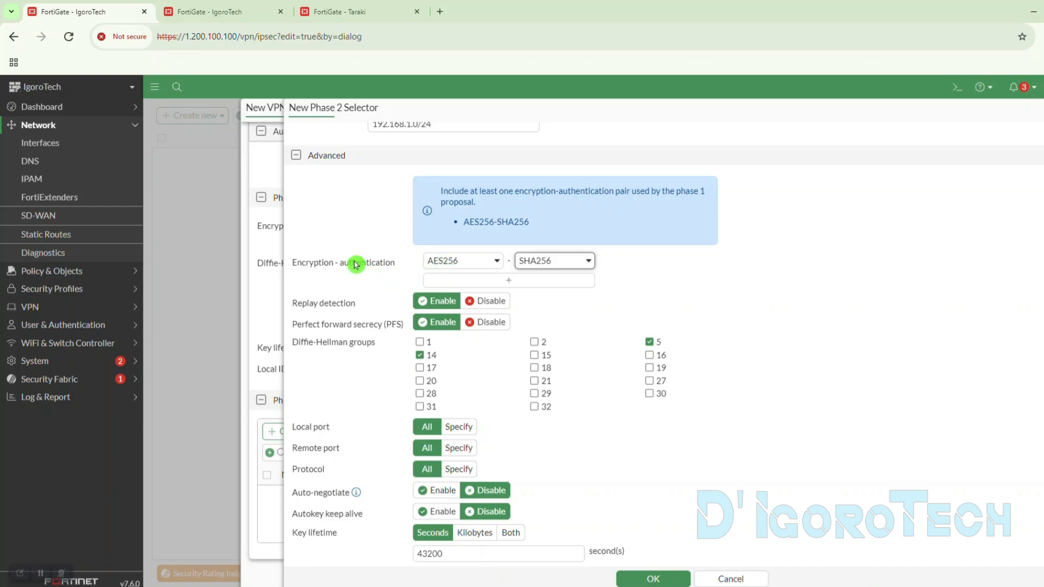
pyautogui.click(517, 281)
pyautogui.click(531, 303)
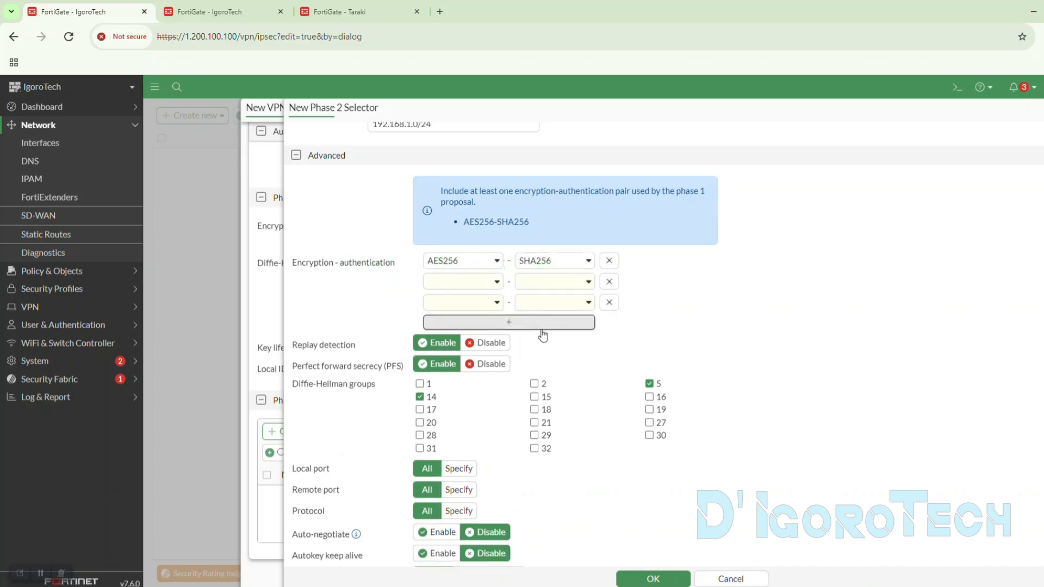
pyautogui.click(591, 323)
pyautogui.click(609, 322)
pyautogui.click(608, 302)
pyautogui.click(609, 281)
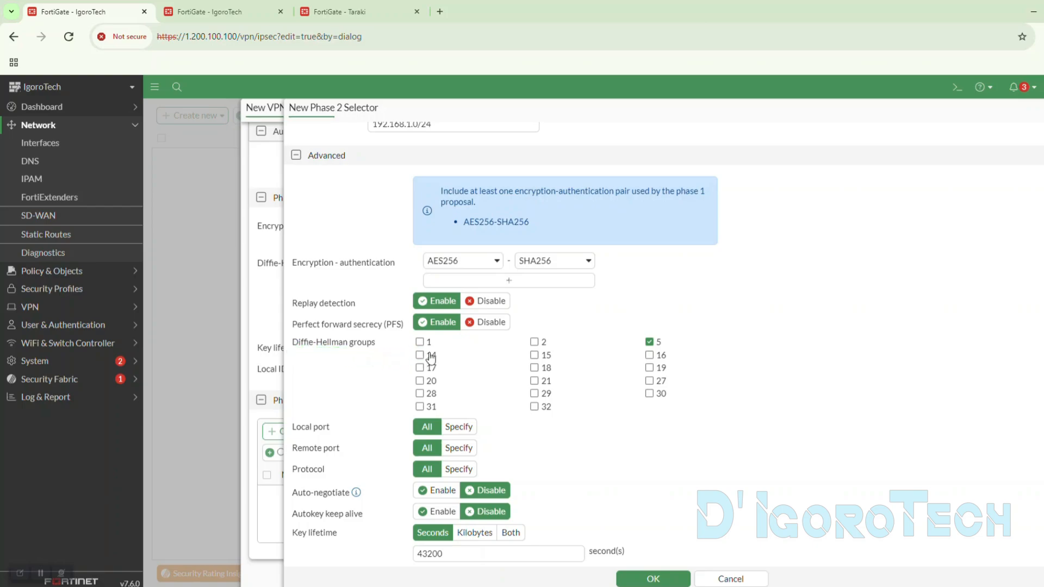
# - Select only Diffie-Hellman group 15 for the Phase 2 selector and enable Auto-negotiate
pyautogui.click(649, 341)
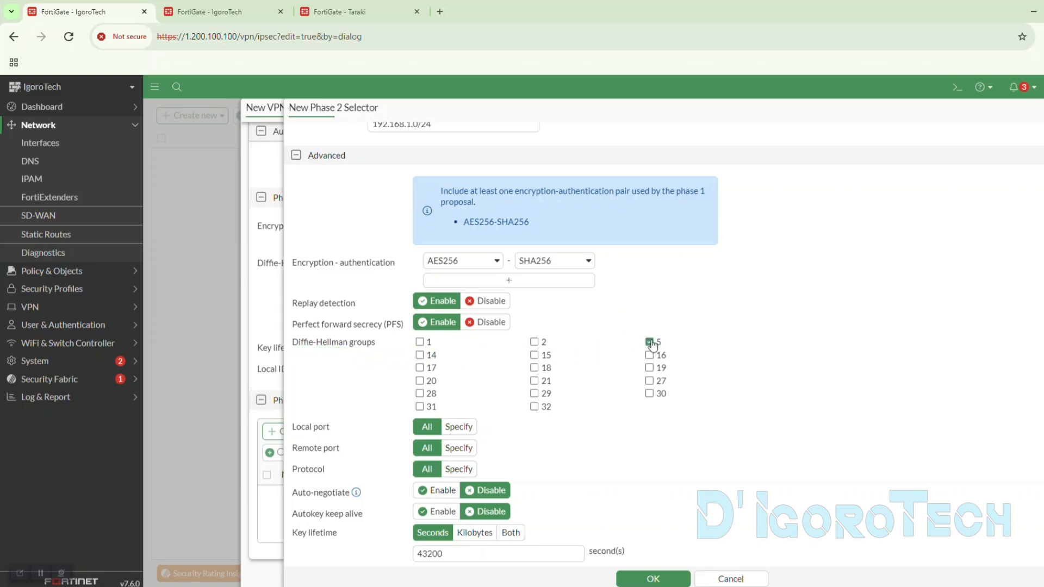
pyautogui.click(542, 358)
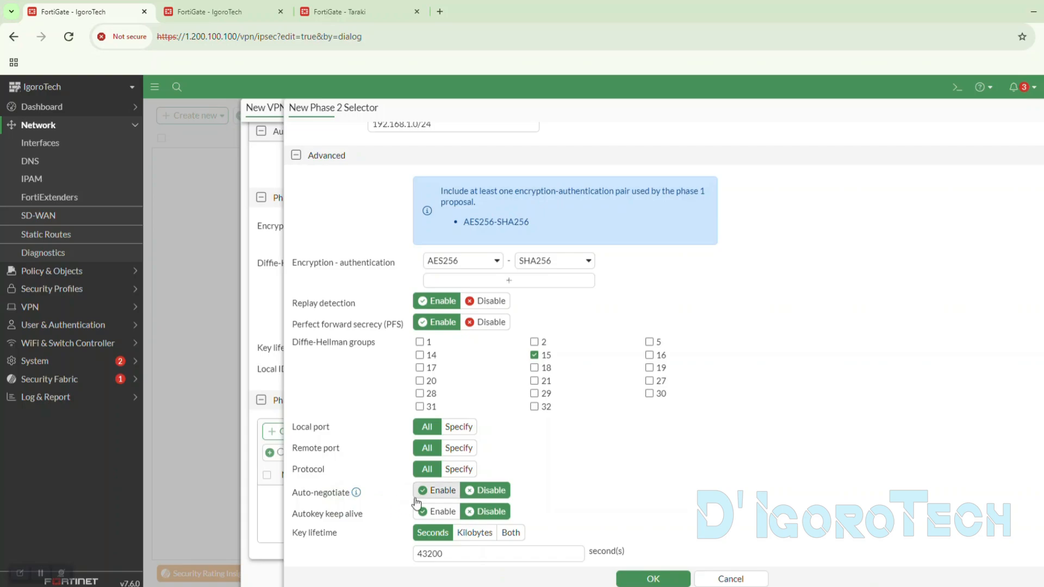
pyautogui.click(442, 494)
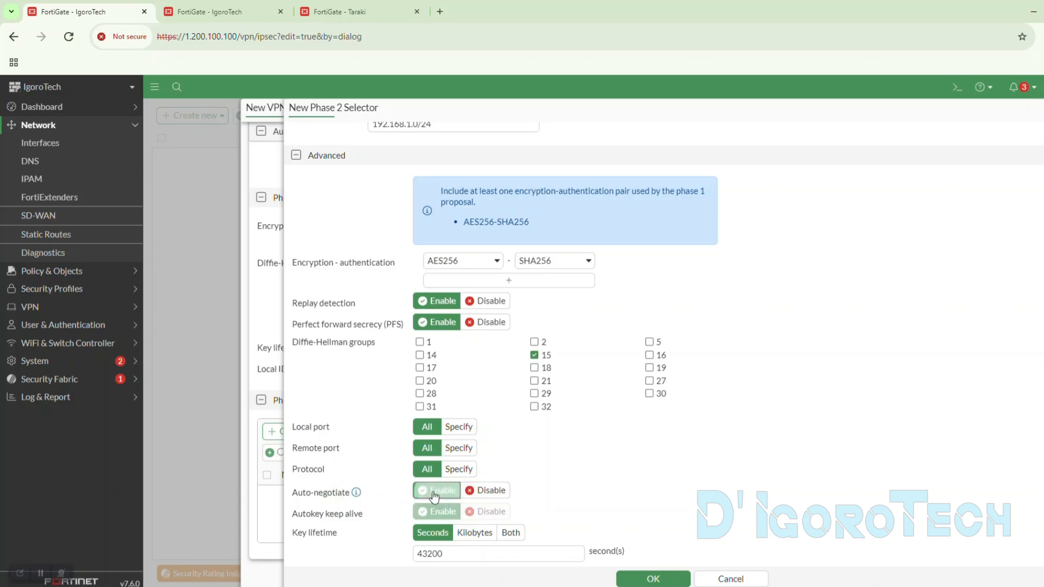
pyautogui.click(434, 514)
# - Save the Phase 2 selector and create the to_Taraki VPN tunnel
pyautogui.moveTo(357, 493)
pyautogui.doubleClick(415, 553)
pyautogui.click(375, 549)
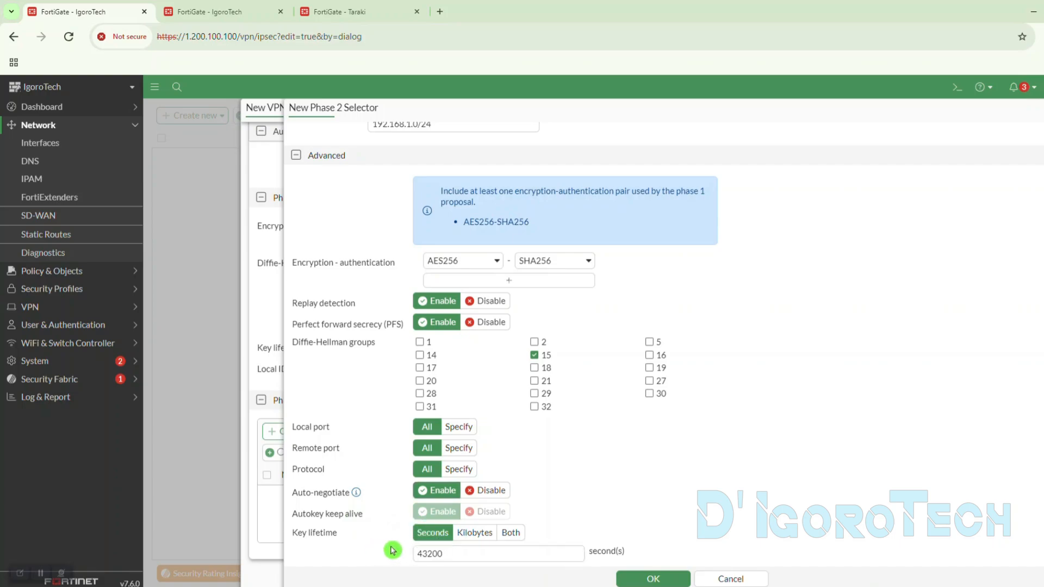
pyautogui.doubleClick(451, 553)
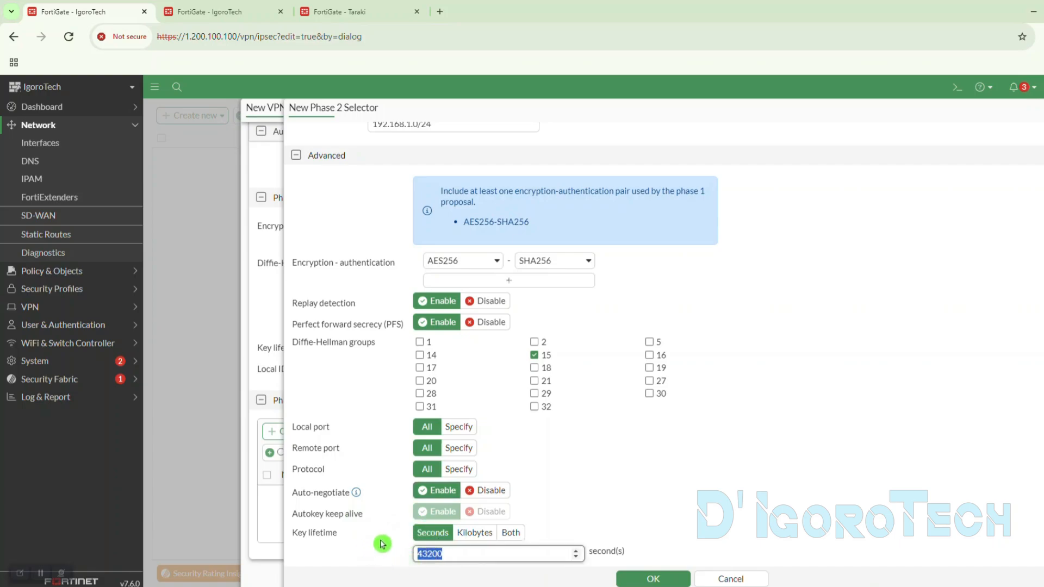
pyautogui.press('End')
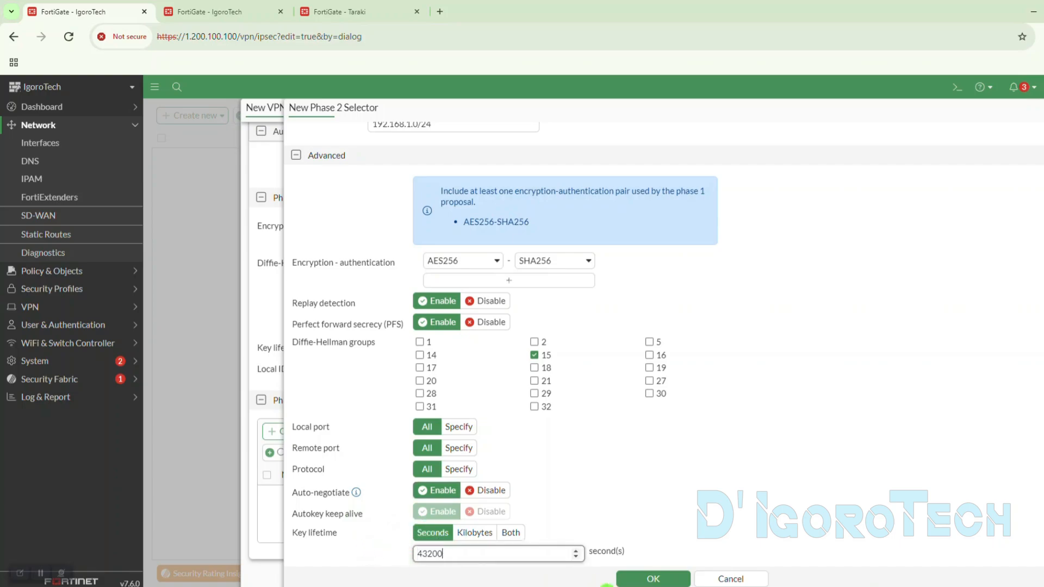
pyautogui.click(653, 578)
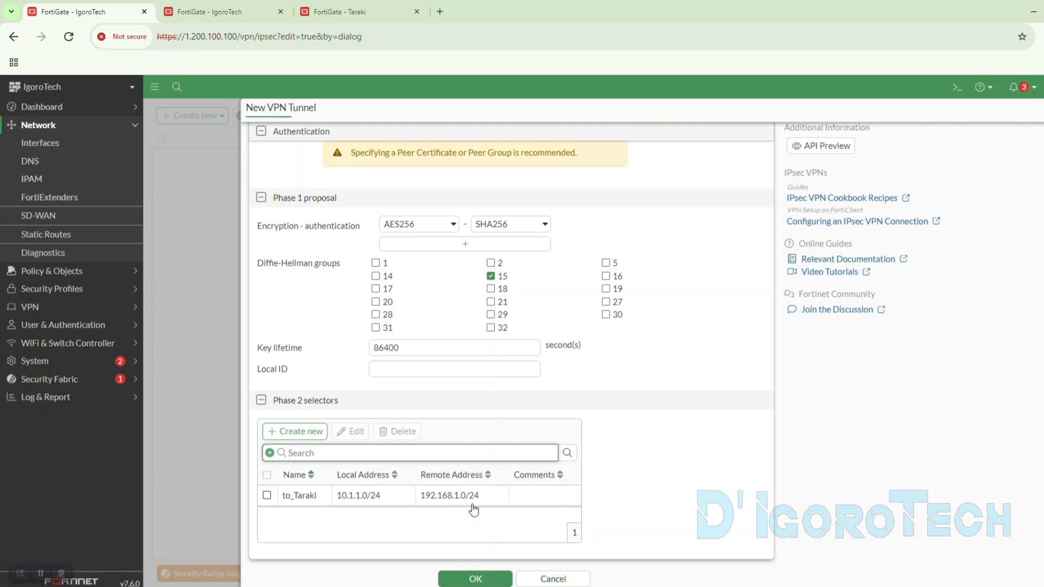
pyautogui.click(477, 579)
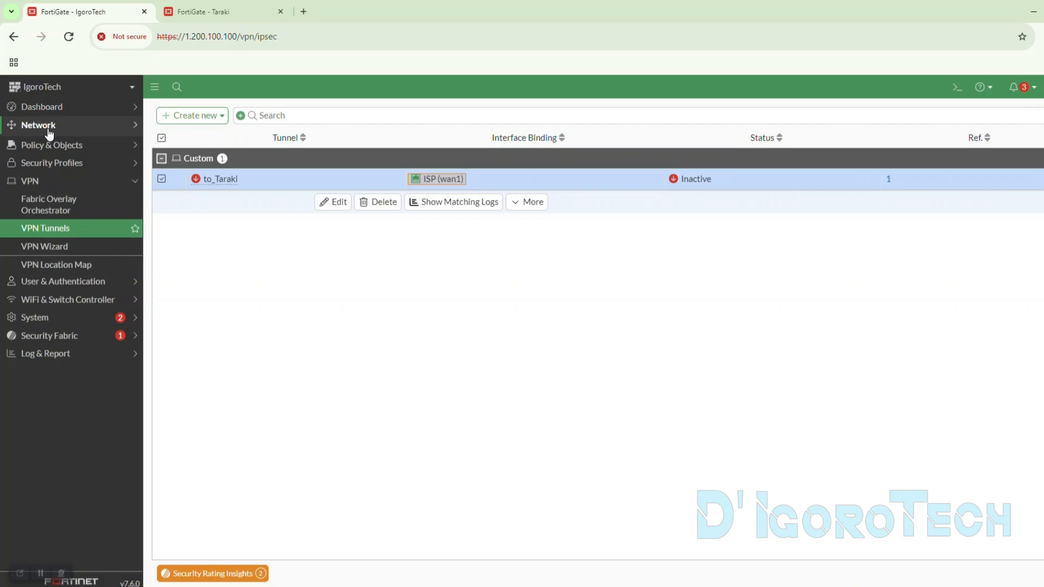
# - Examine the to_Taraki tunnel interface under ISP (wan1) in IgoroTech's network interfaces list
pyautogui.click(47, 128)
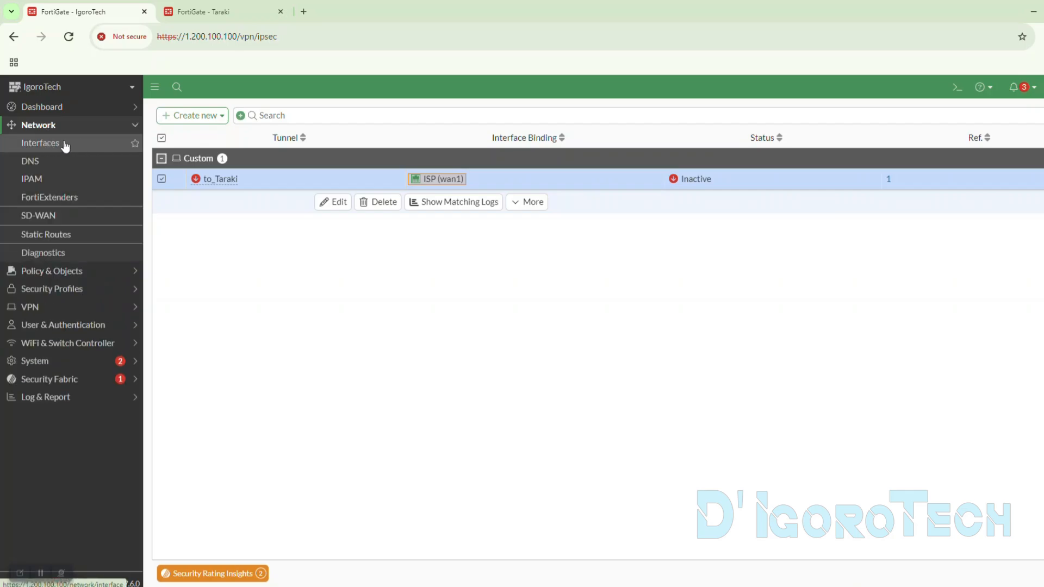
pyautogui.click(65, 144)
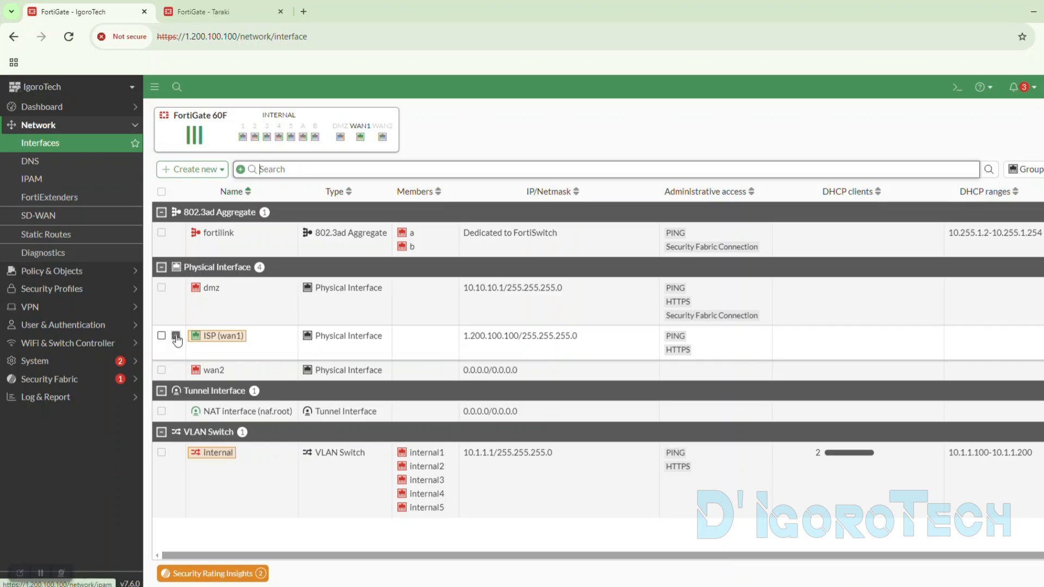
pyautogui.click(176, 336)
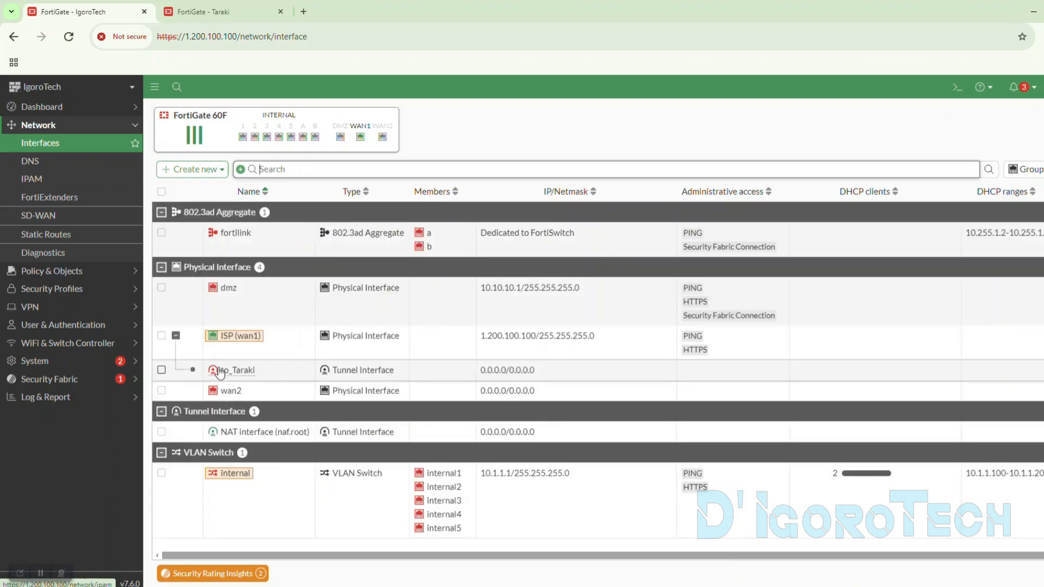
pyautogui.click(219, 373)
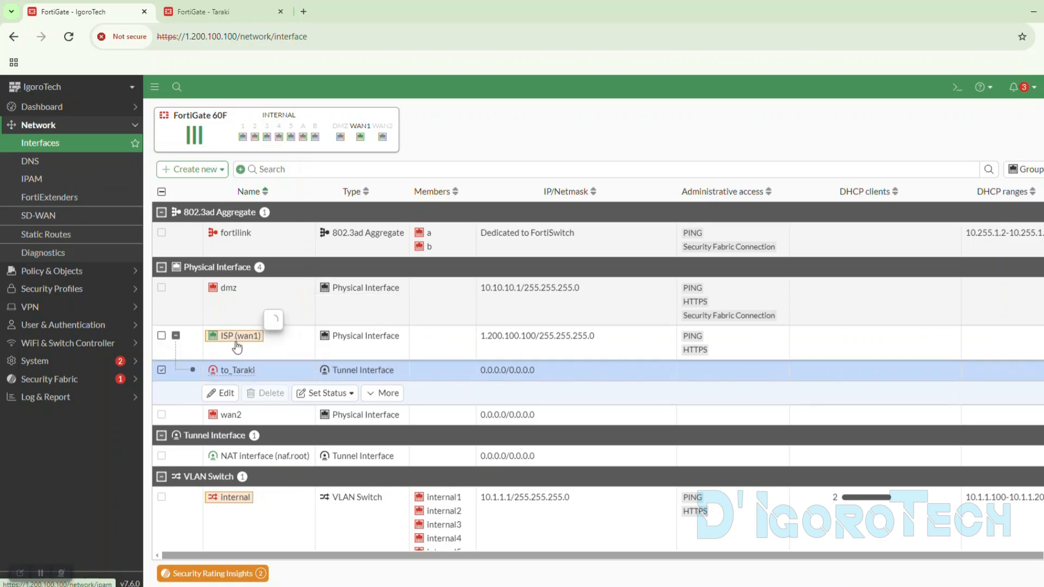
pyautogui.moveTo(228, 344)
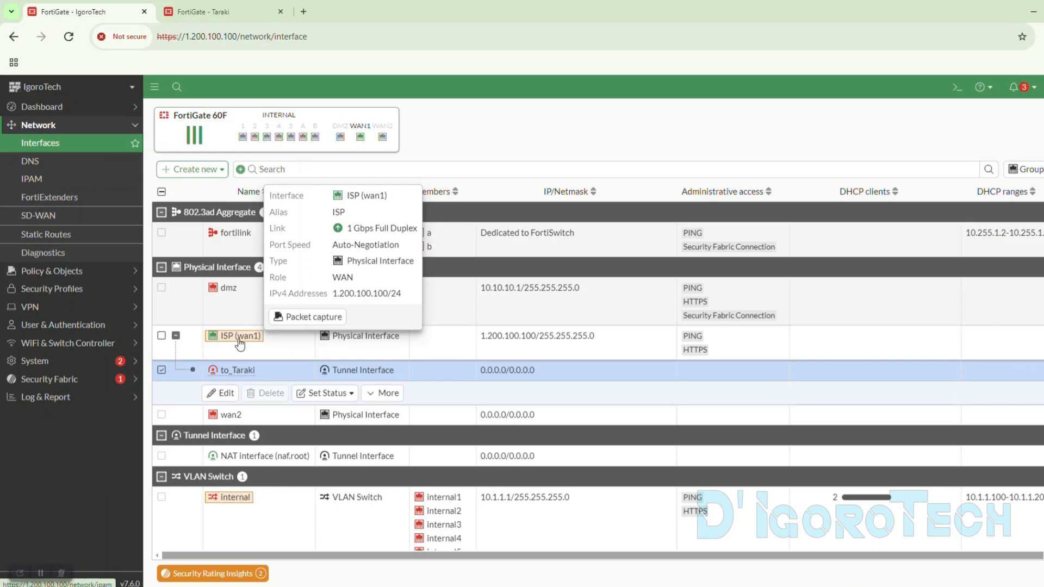
pyautogui.click(238, 415)
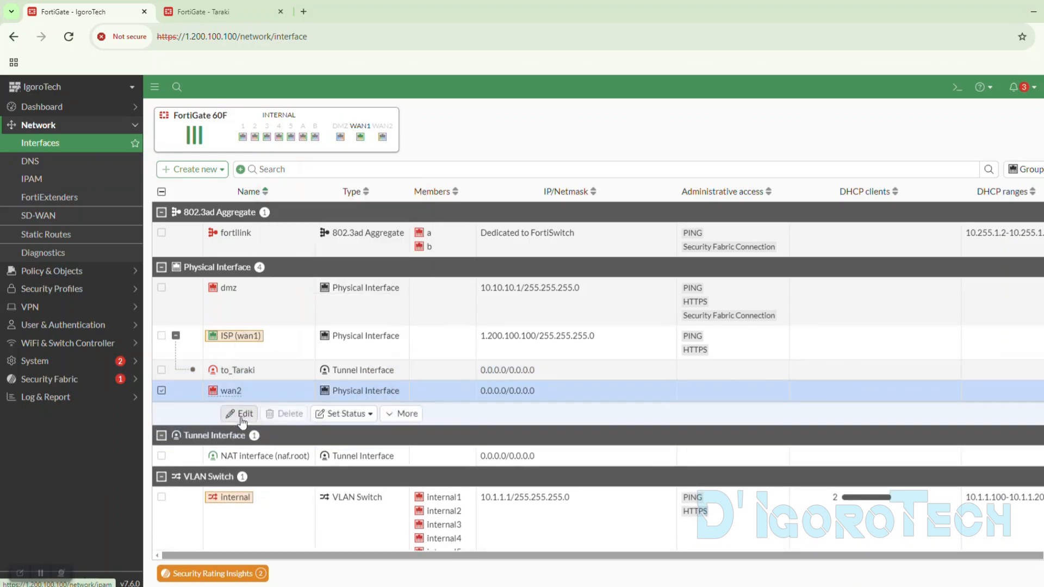
pyautogui.click(226, 401)
pyautogui.moveTo(220, 375)
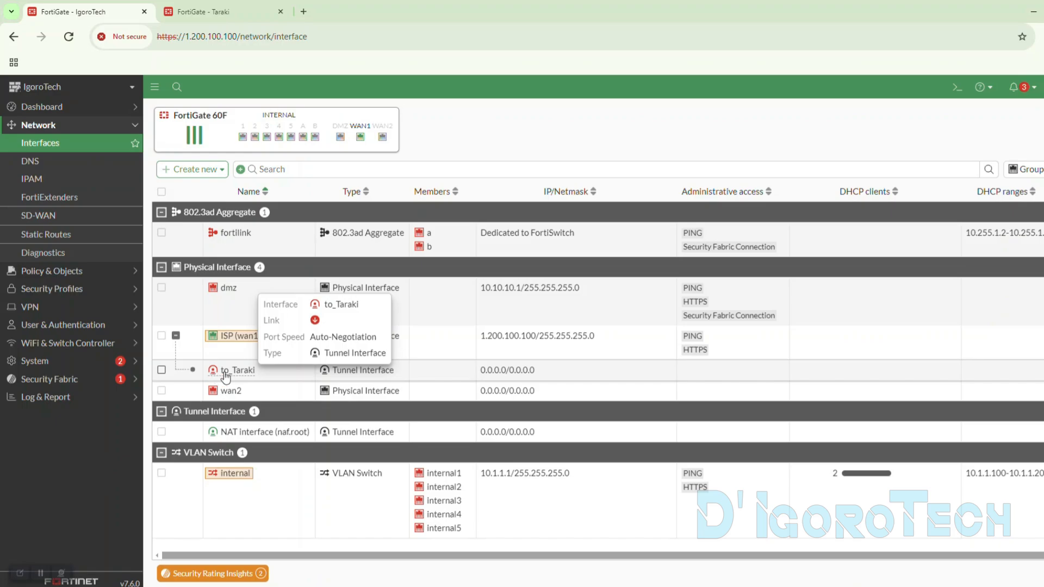
pyautogui.click(337, 375)
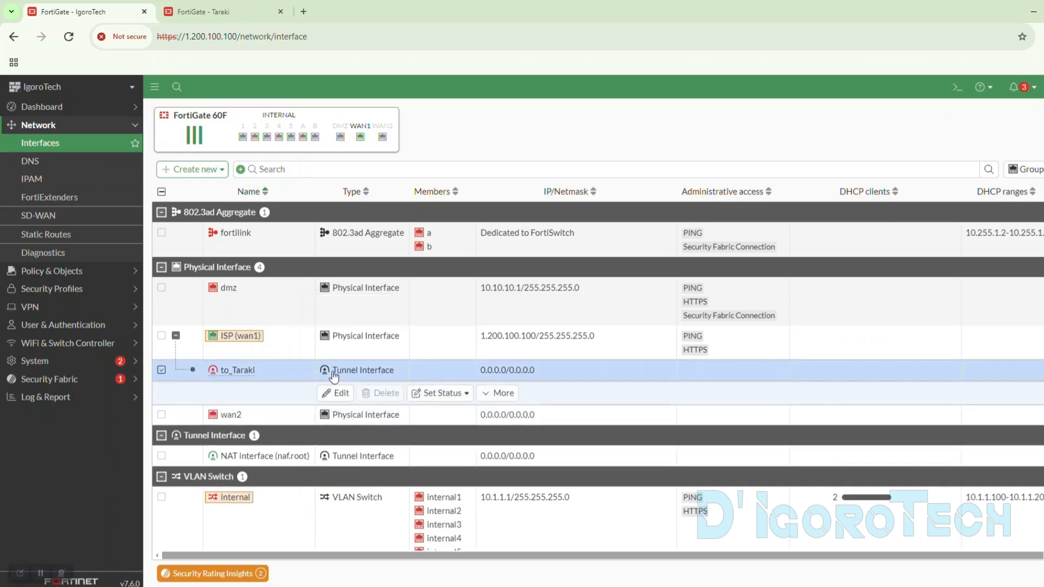
# - Open IgoroTech's static routes and add the Distance and Priority columns to the table
pyautogui.click(79, 210)
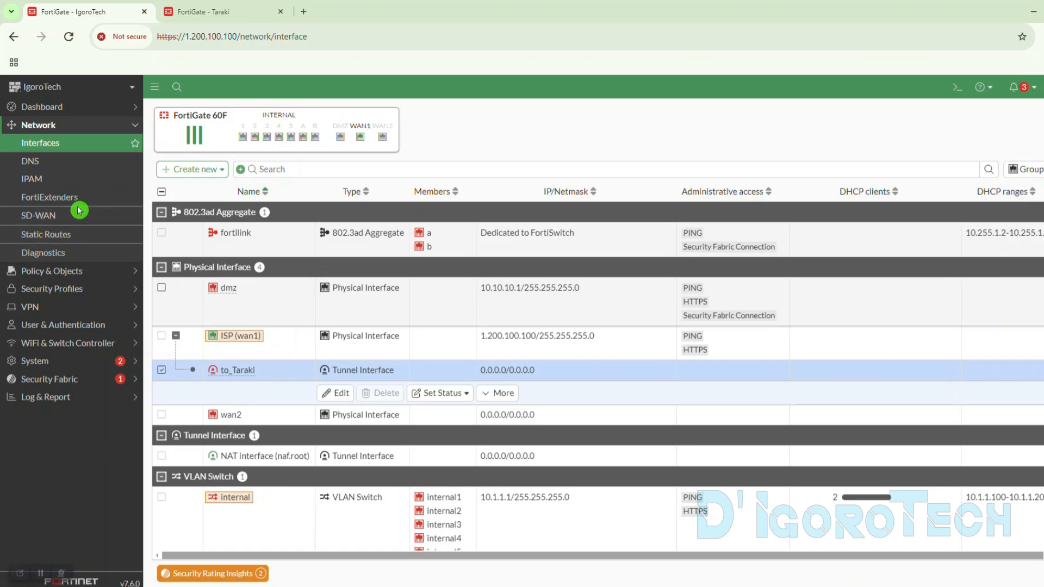
pyautogui.click(59, 235)
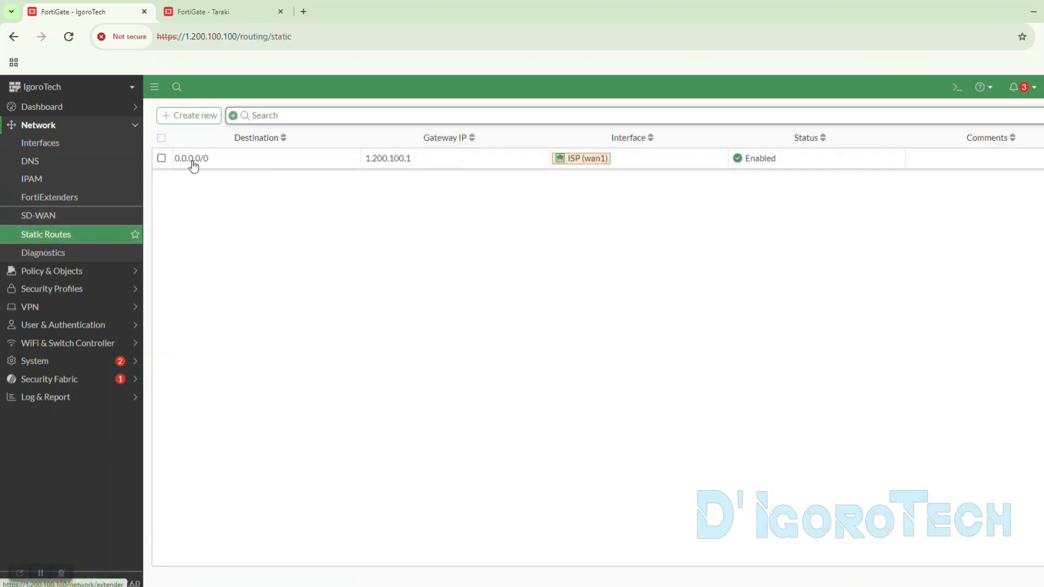
pyautogui.click(231, 164)
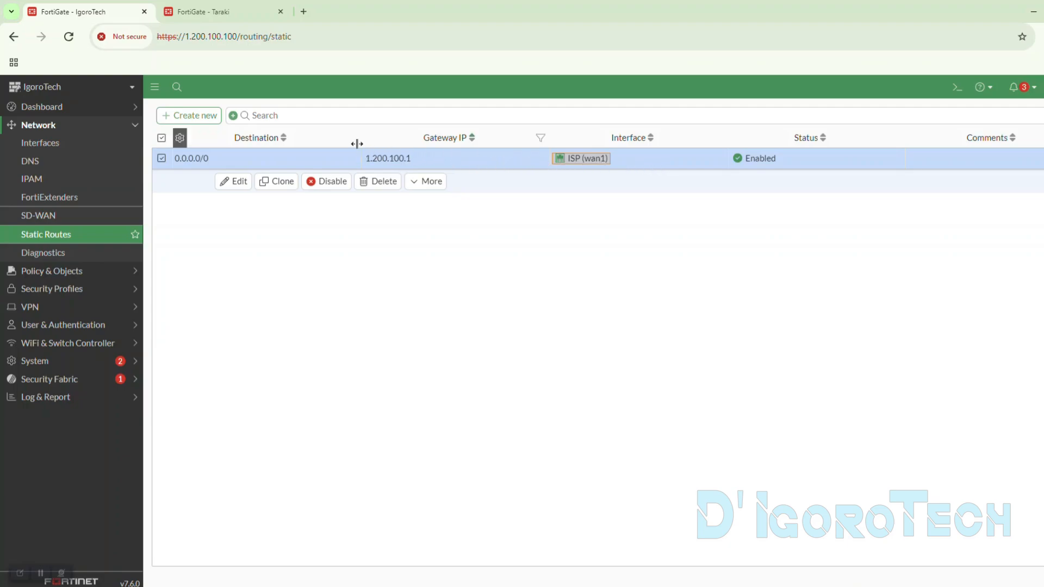
pyautogui.rightClick(327, 143)
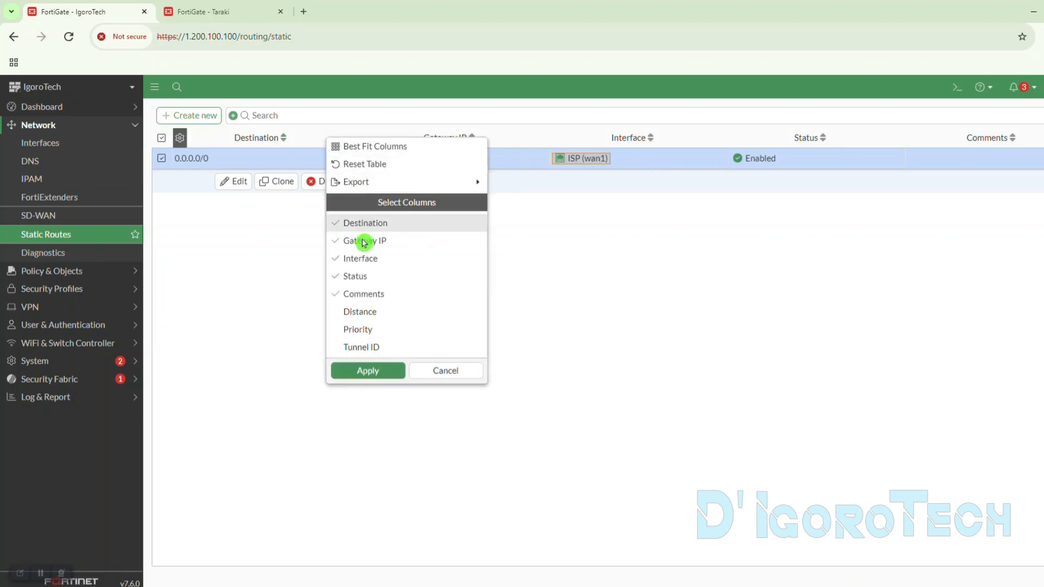
pyautogui.click(354, 312)
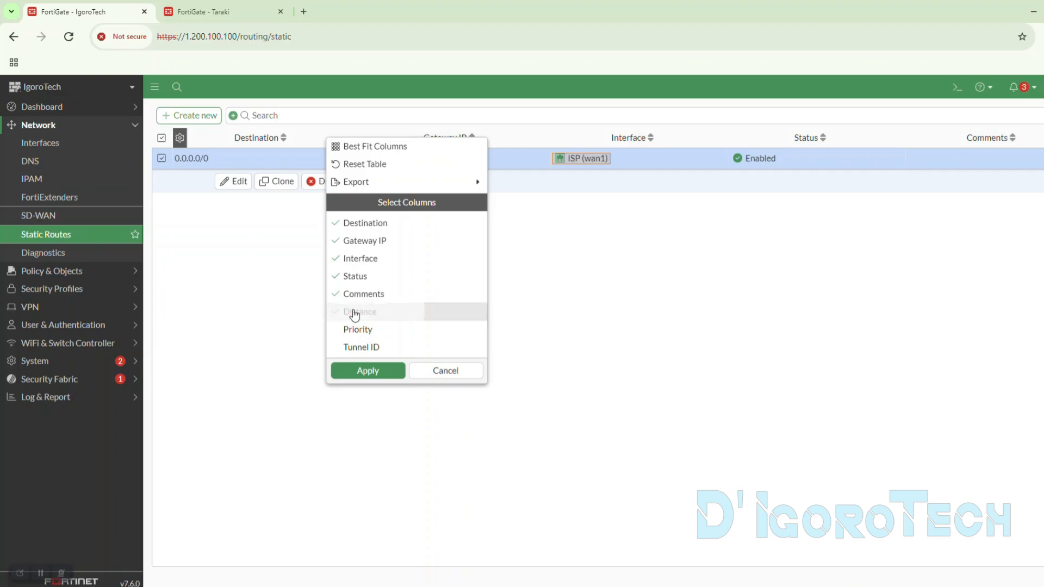
pyautogui.click(355, 330)
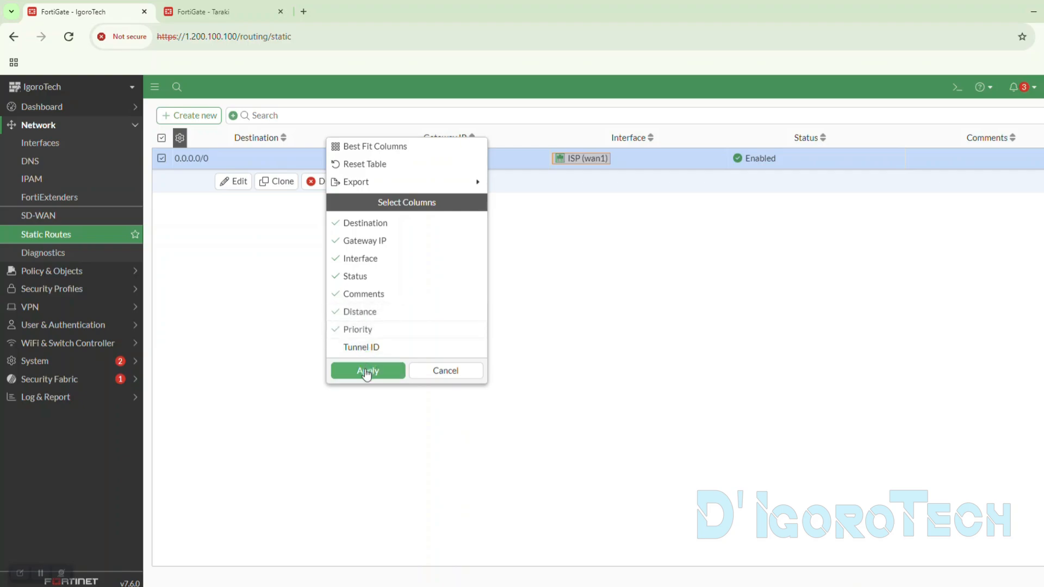
pyautogui.click(368, 370)
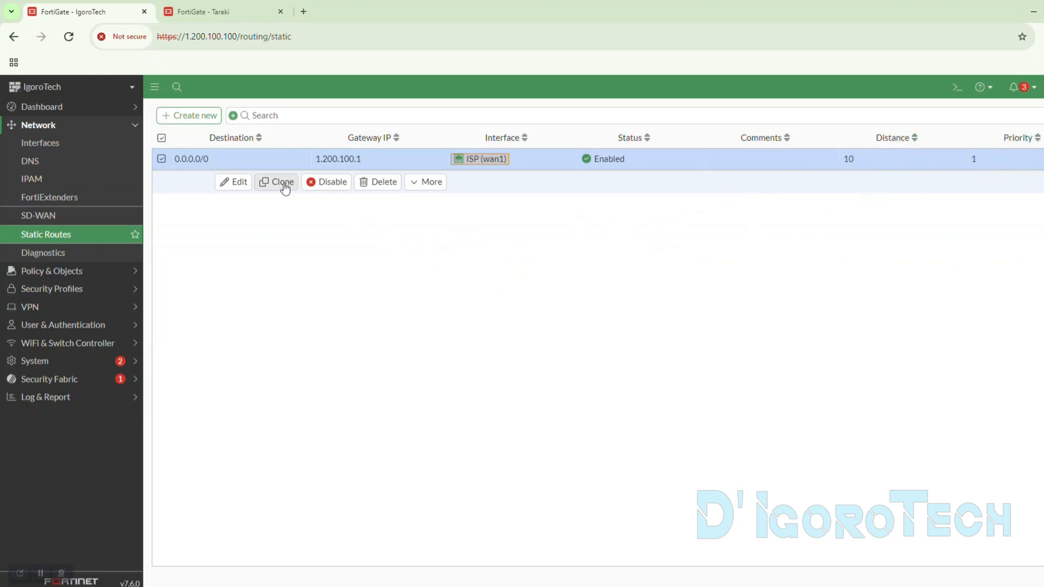
# - Create a static route on IgoroTech with destination 192.168.1.0/24, copying the network portion from Taraki's internal interface
pyautogui.click(193, 117)
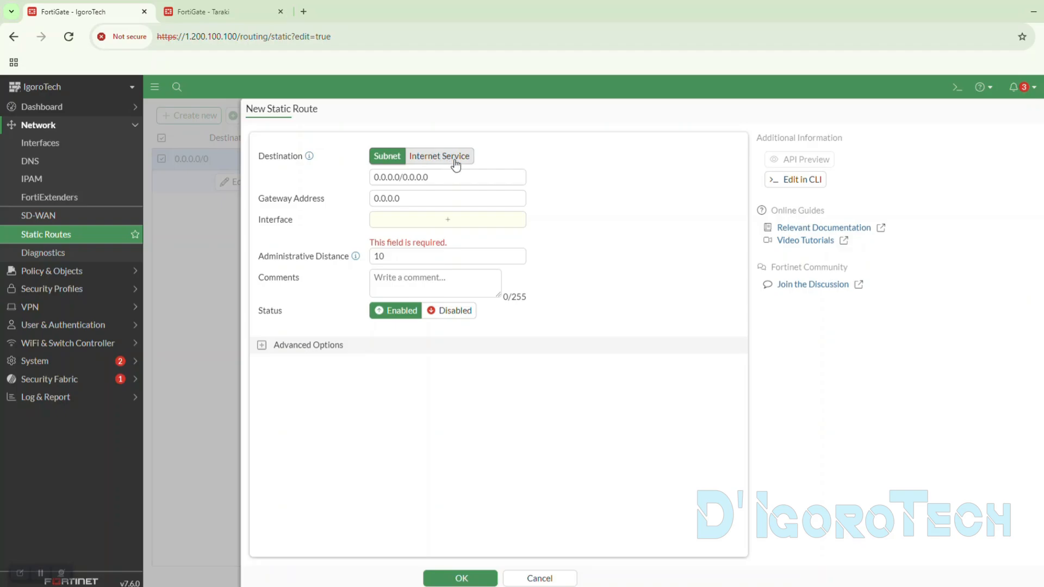
pyautogui.moveTo(438, 174); pyautogui.dragTo(233, 20)
pyautogui.click(234, 20)
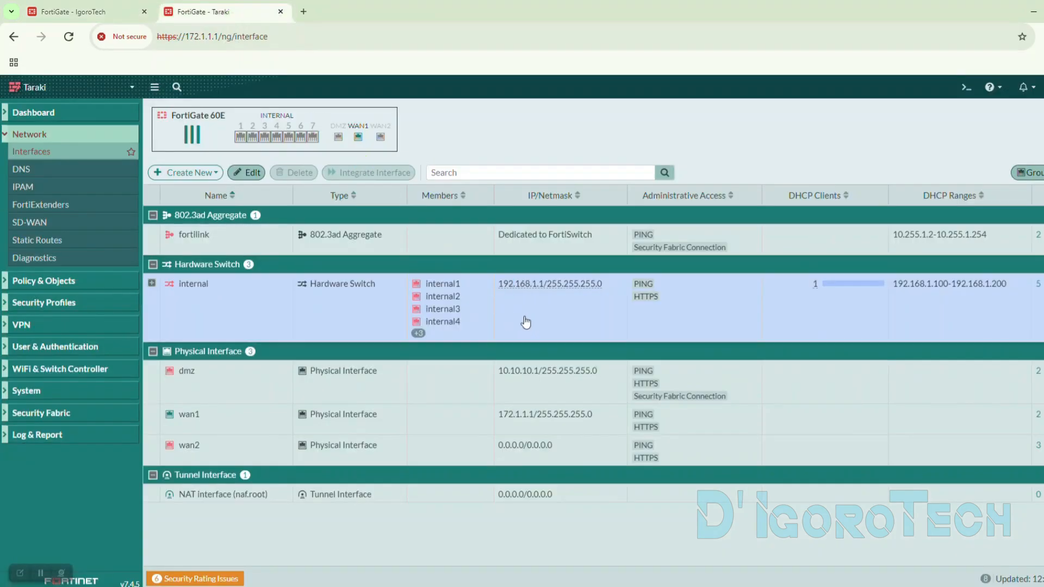
pyautogui.moveTo(498, 284); pyautogui.dragTo(536, 290)
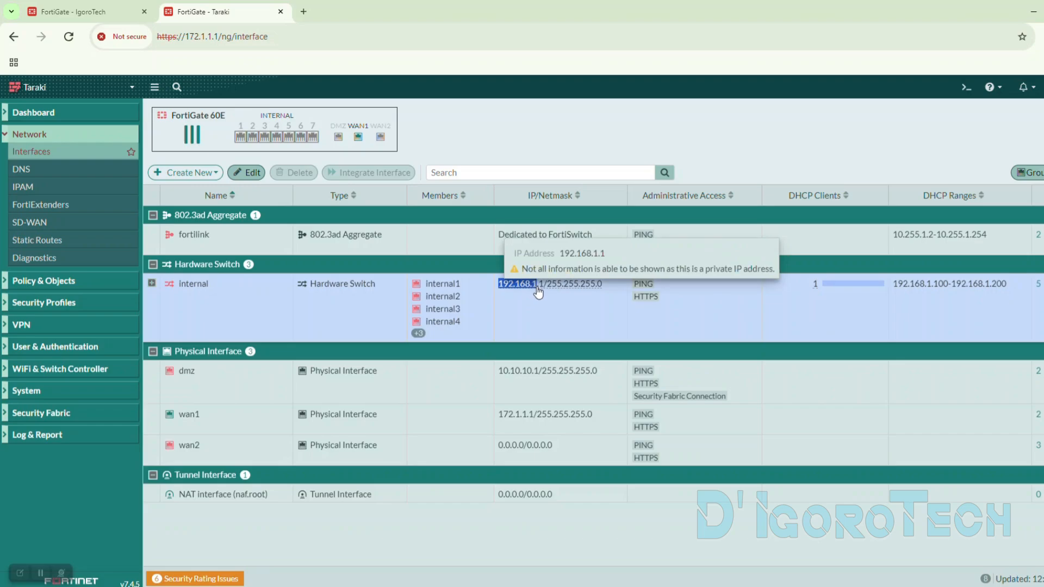
pyautogui.hotkey('ctrl', 'c')
pyautogui.click(109, 11)
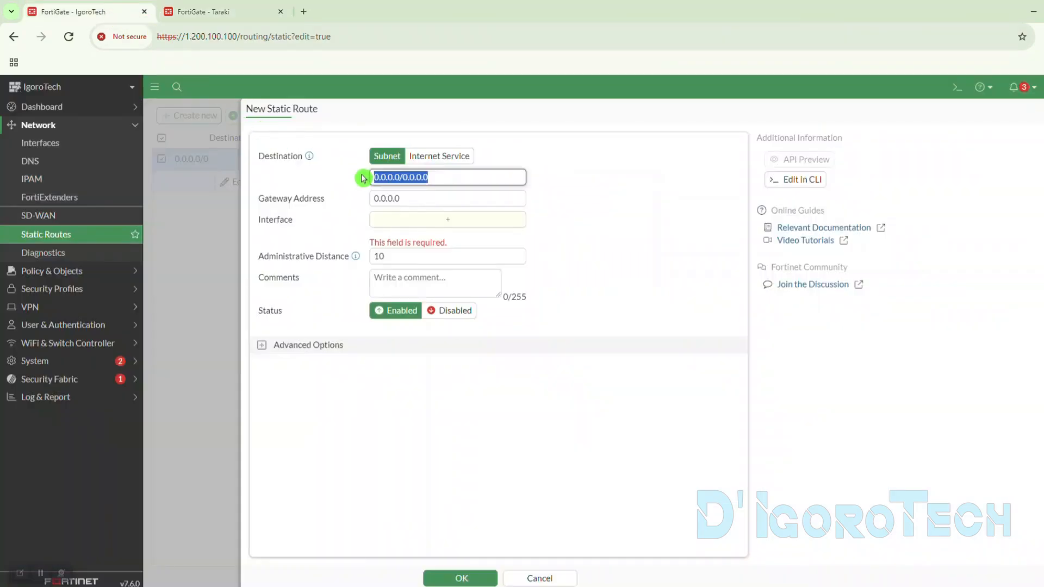
pyautogui.hotkey('ctrl', 'v')
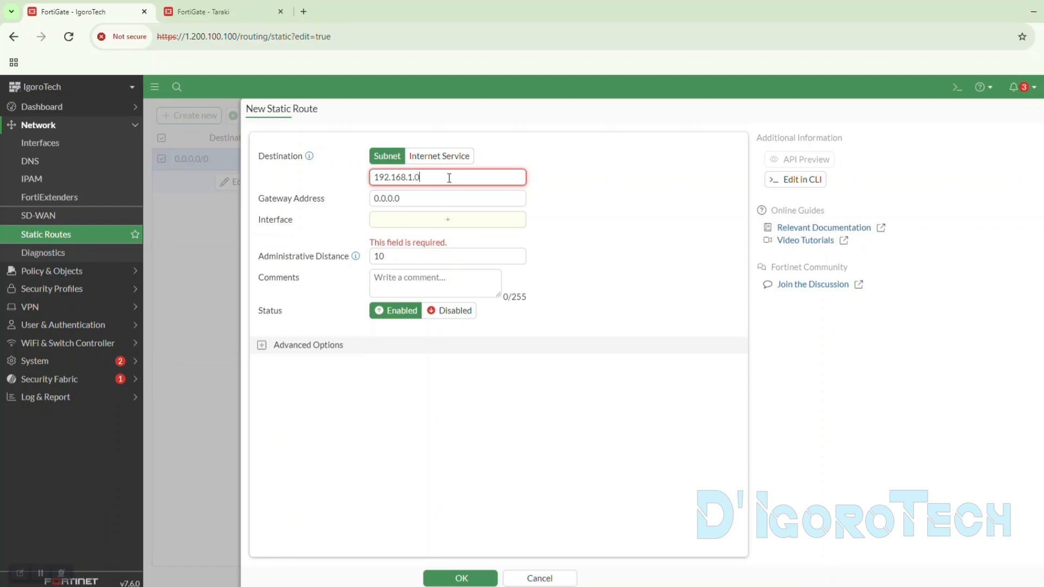
pyautogui.write('0/24')
pyautogui.moveTo(437, 178); pyautogui.dragTo(349, 180)
pyautogui.click(332, 184)
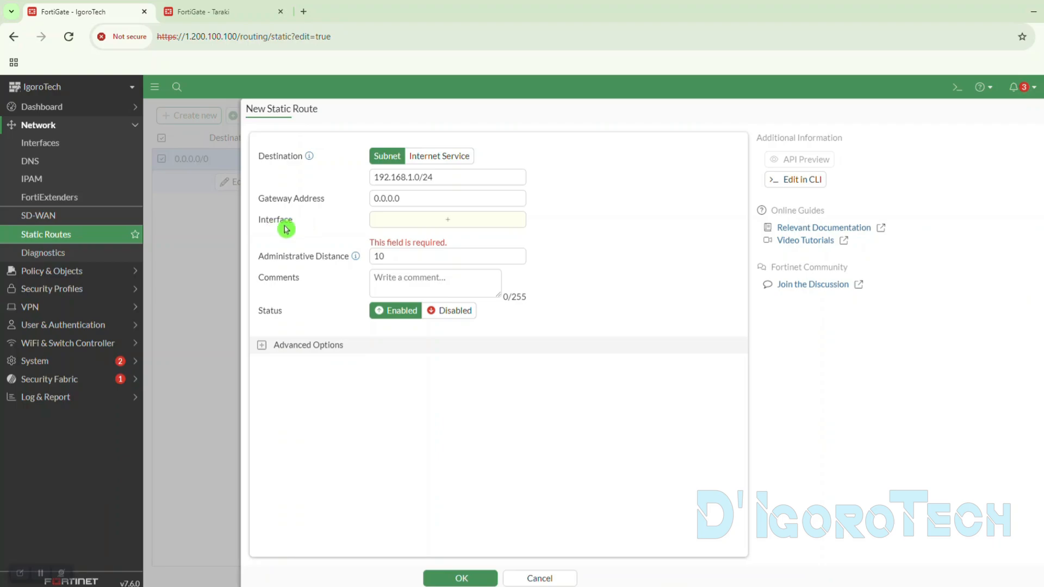
# - Route the new static route through the to_Taraki interface with administrative distance 5
pyautogui.click(450, 231)
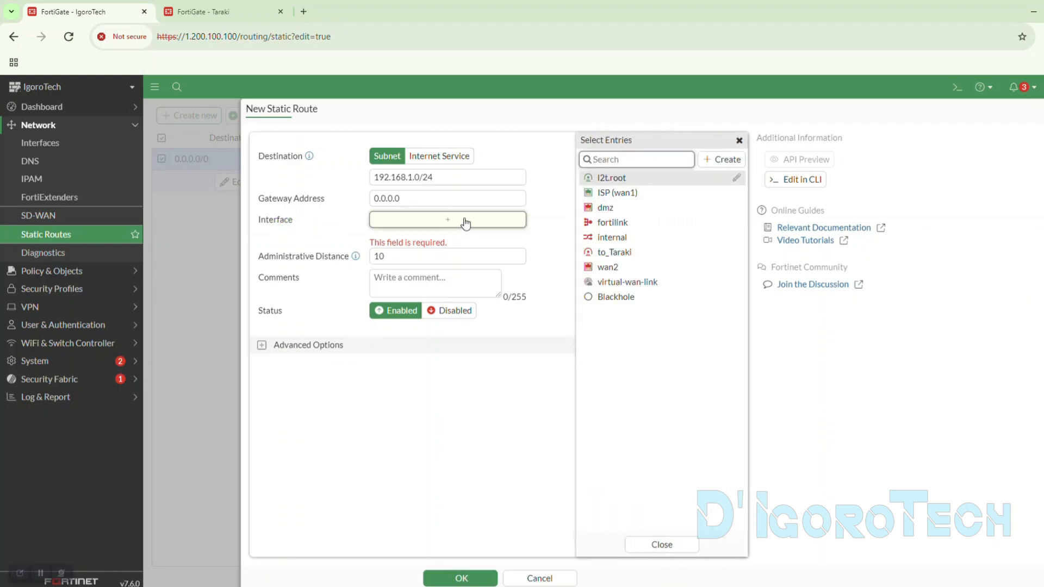
pyautogui.click(610, 255)
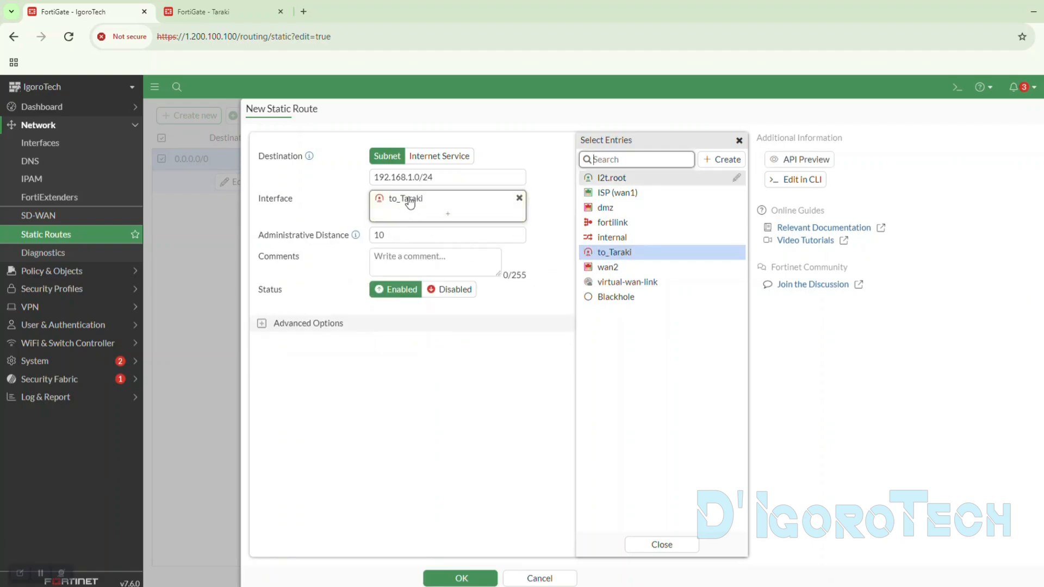
pyautogui.click(404, 237)
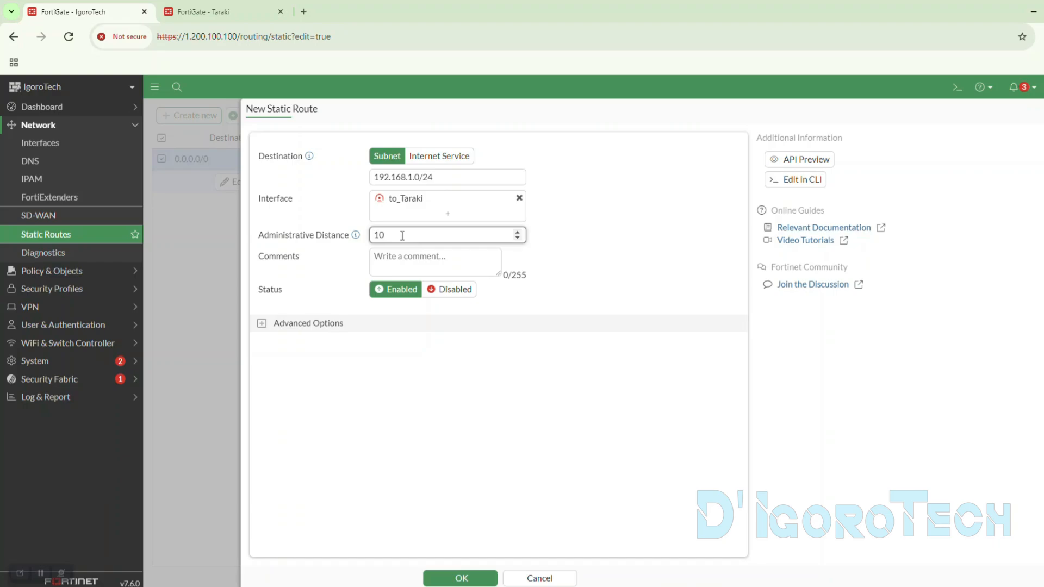
pyautogui.moveTo(402, 236); pyautogui.dragTo(373, 233)
# - Add the comment "To Taraki Network" to the static route and keep its status Enabled
pyautogui.click(392, 250)
pyautogui.write('To ')
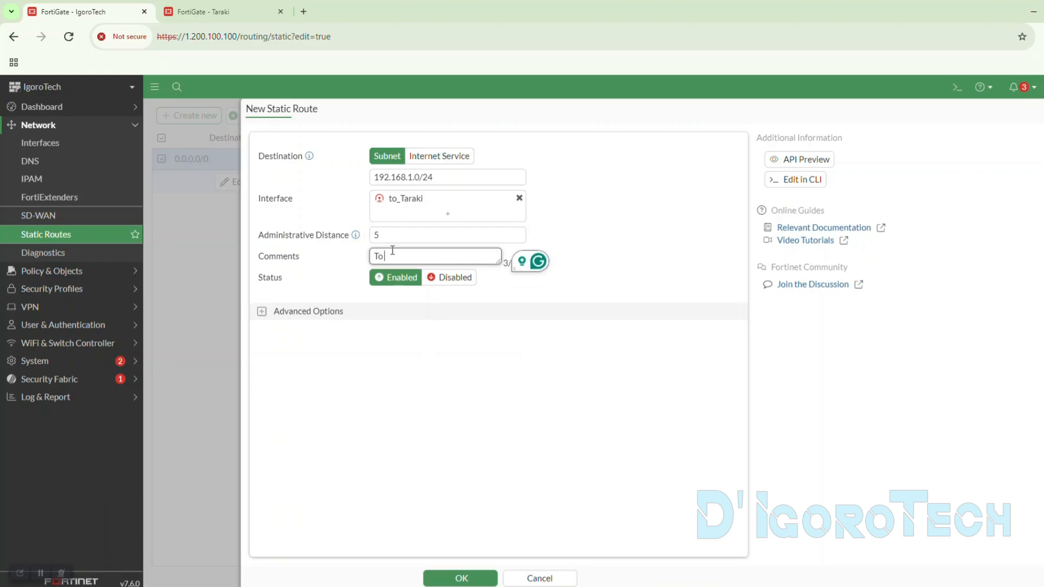
pyautogui.write('Taraki Network')
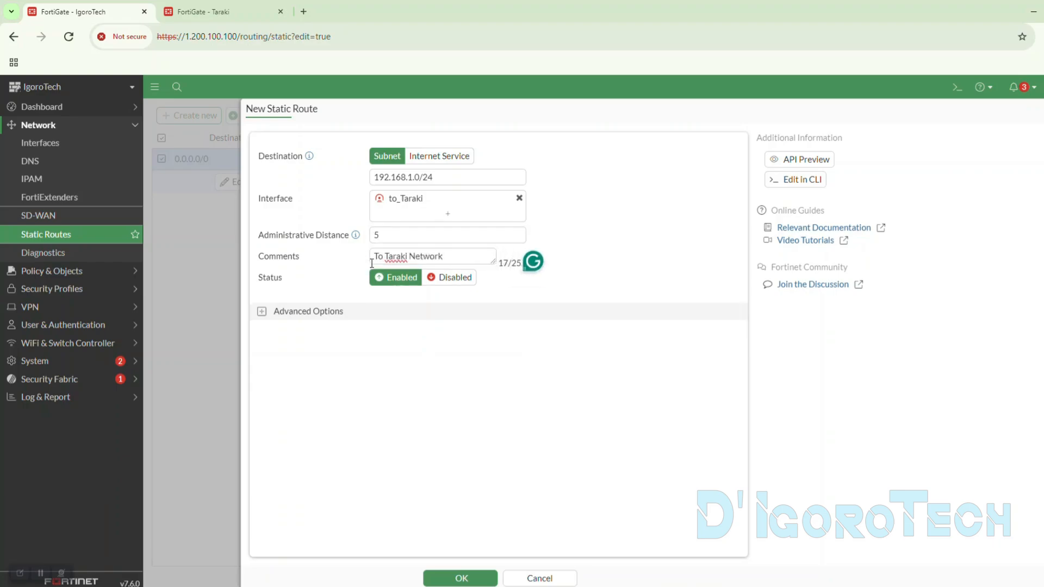
pyautogui.click(398, 290)
pyautogui.click(446, 278)
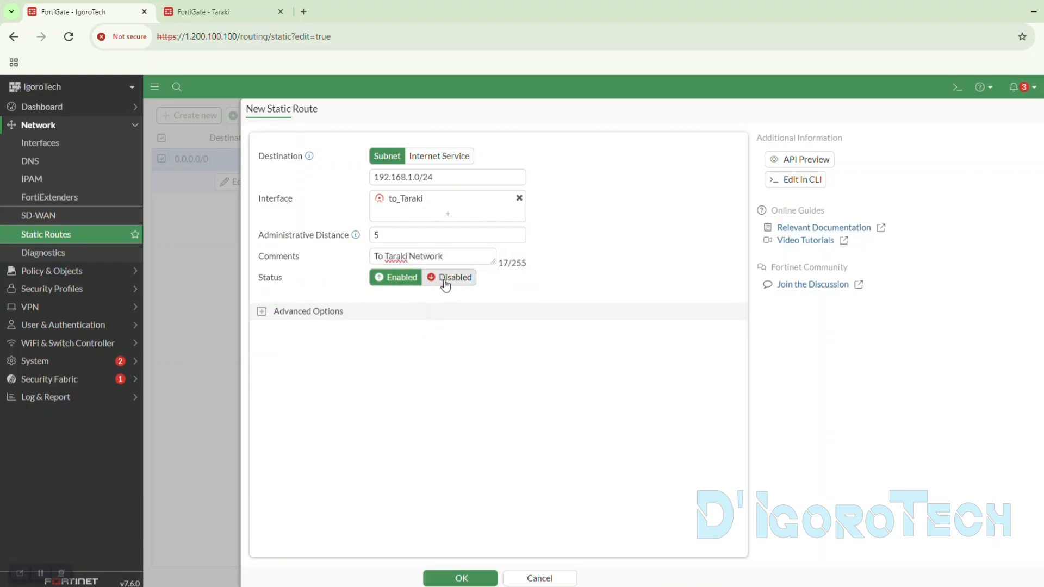
pyautogui.click(397, 278)
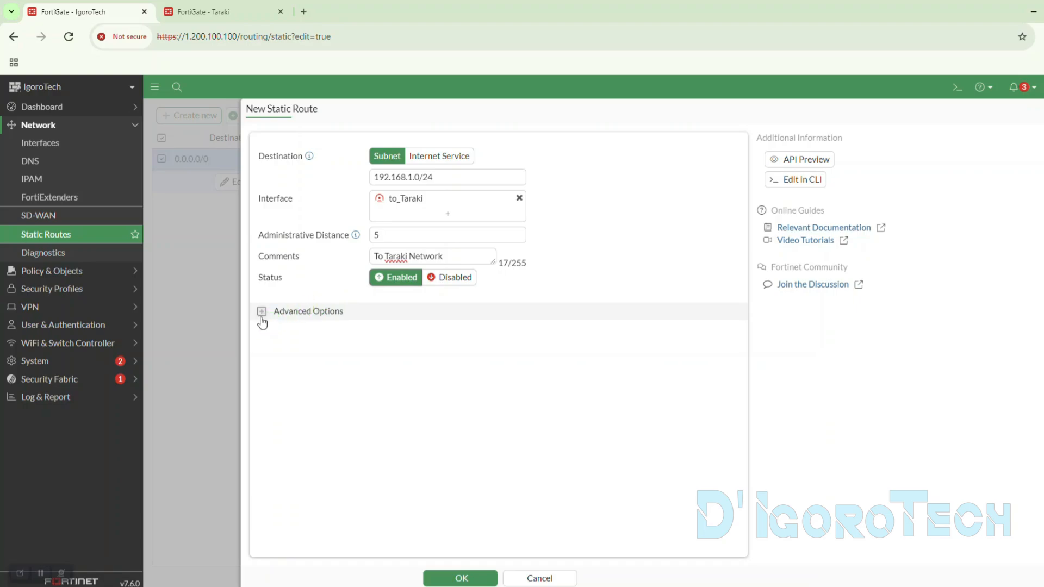
# - Check the route's priority in the advanced options, save the static route and select it in the list
pyautogui.click(261, 312)
pyautogui.click(292, 329)
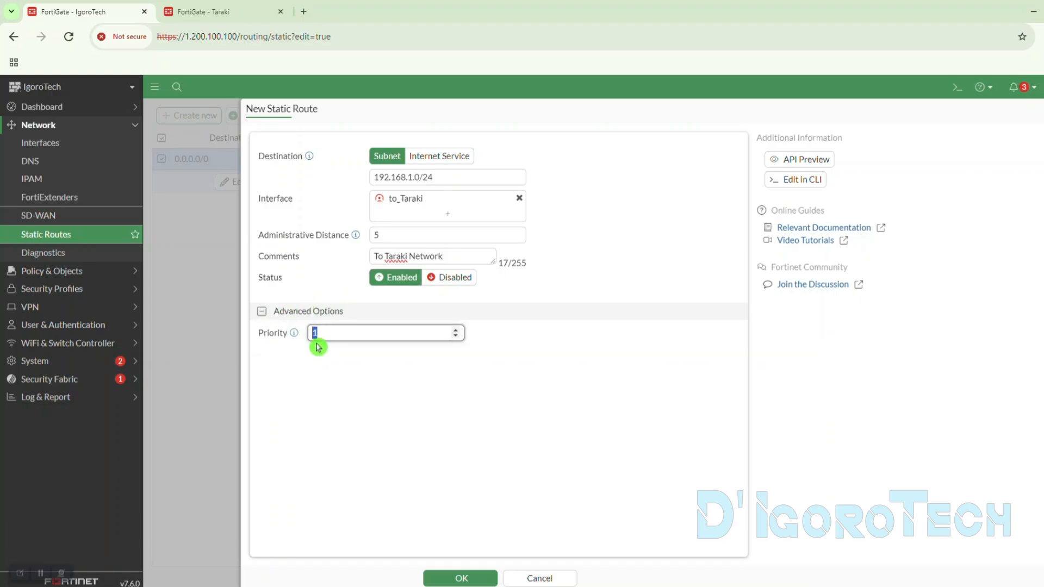
pyautogui.click(262, 312)
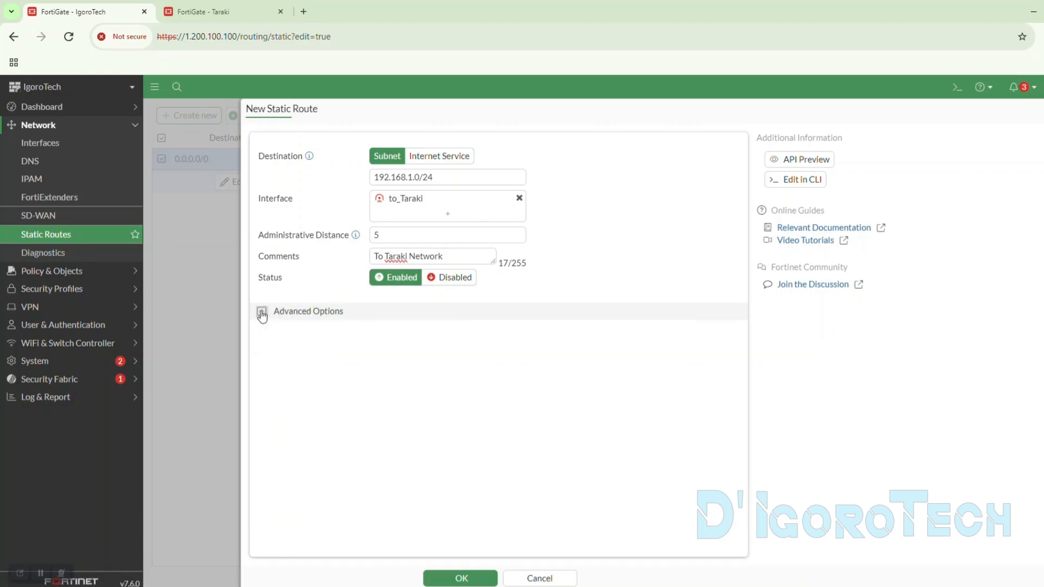
pyautogui.click(460, 579)
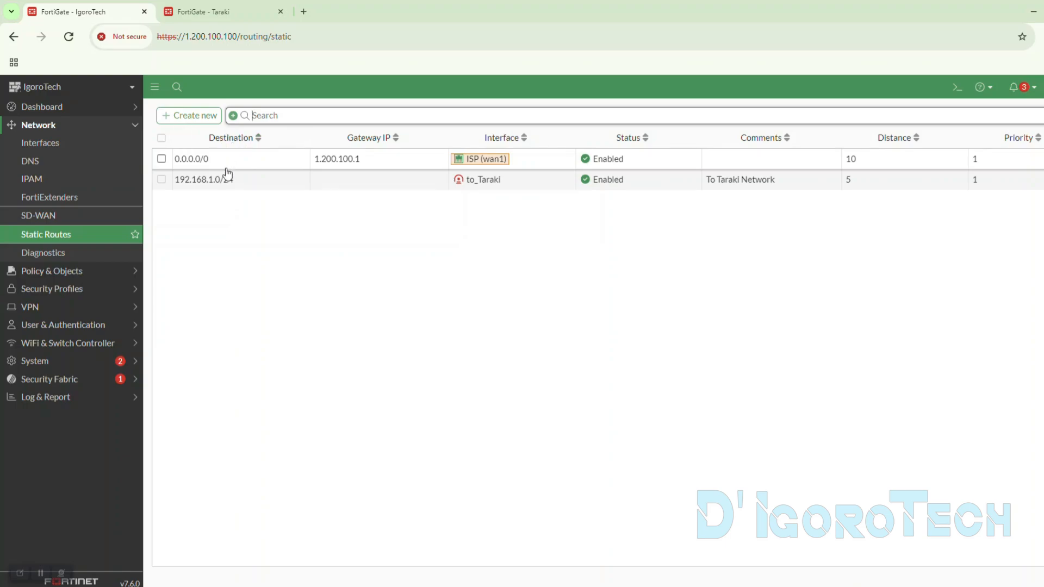
pyautogui.moveTo(243, 185); pyautogui.dragTo(174, 186)
pyautogui.click(320, 262)
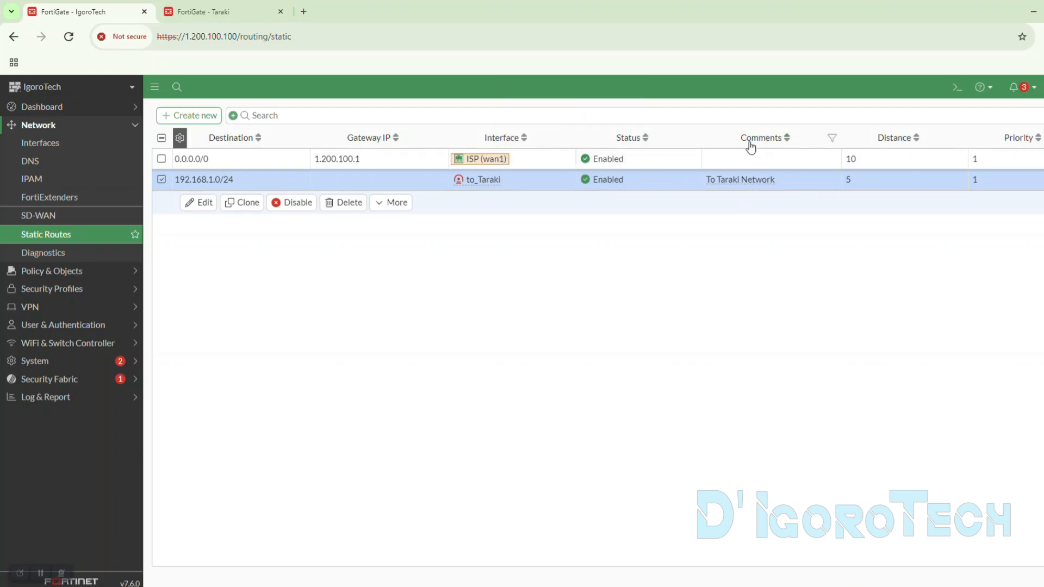
# - Set the administrative distance of the to_Taraki route to 15, save it and compare it with the default route
pyautogui.doubleClick(855, 182)
pyautogui.doubleClick(501, 236)
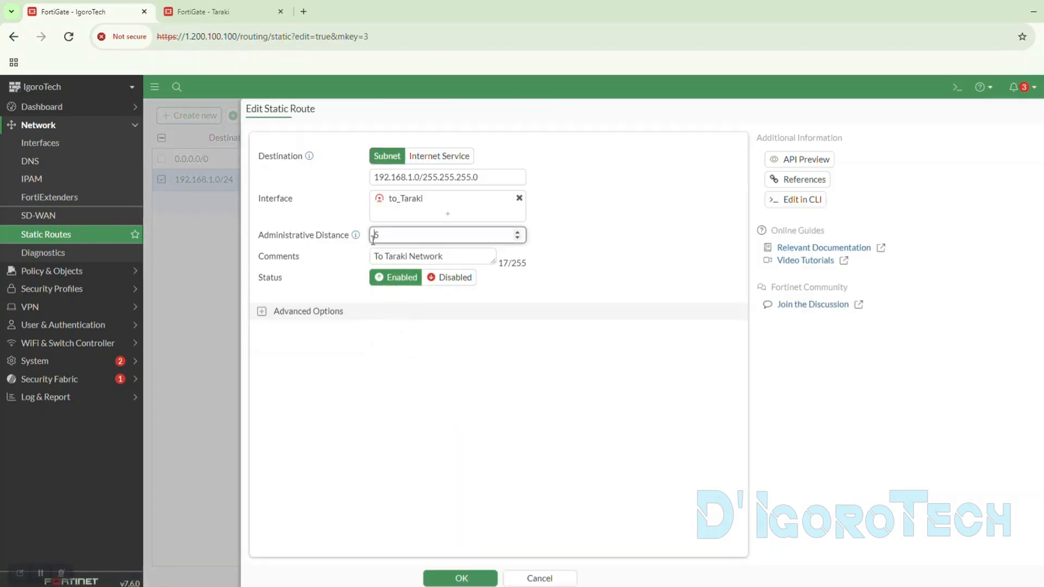
pyautogui.write('15')
pyautogui.click(467, 578)
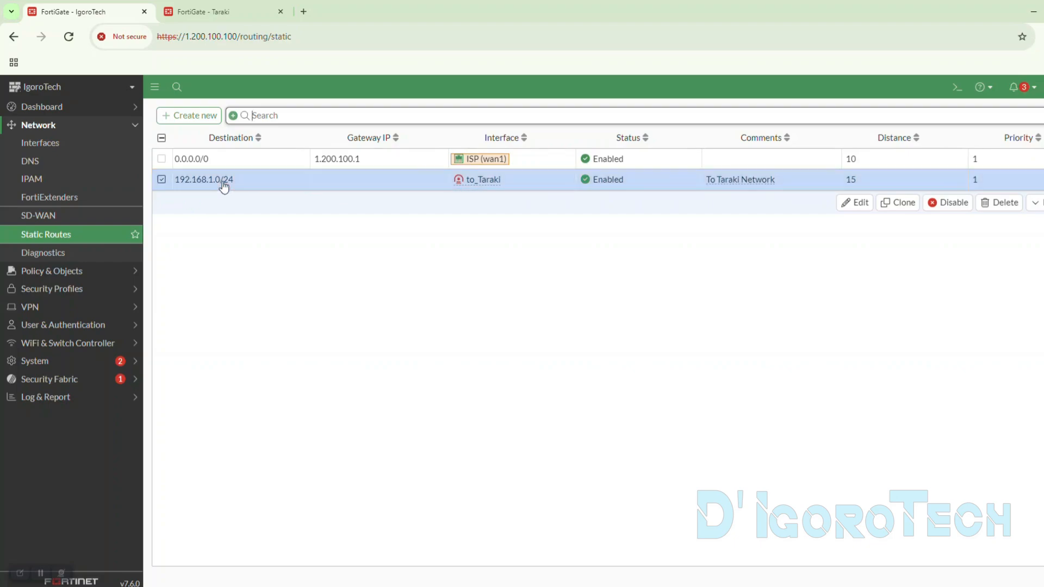
pyautogui.click(235, 163)
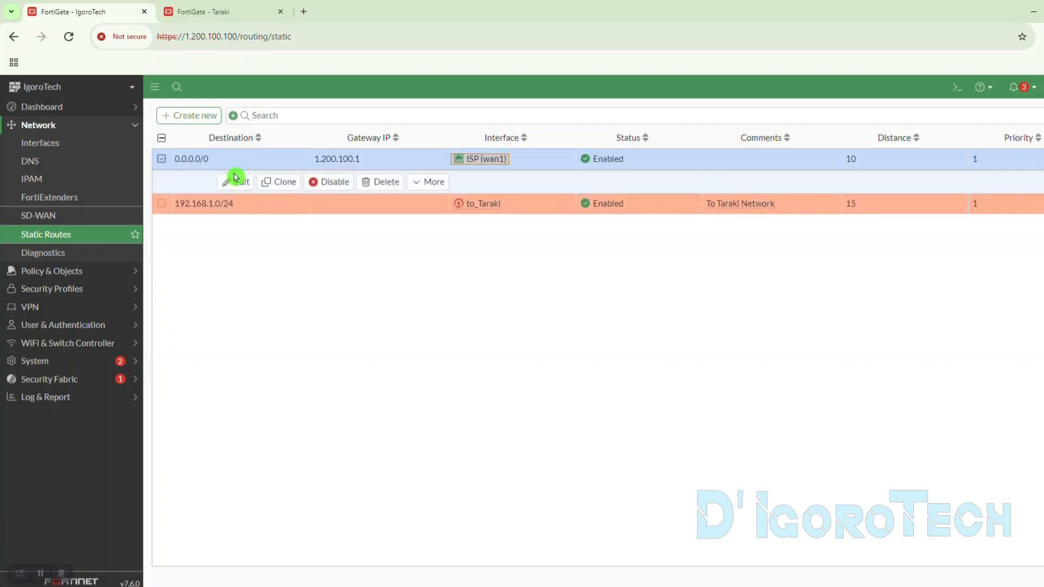
# - Set the to_Taraki route's administrative distance back to 5 and save it
pyautogui.doubleClick(261, 209)
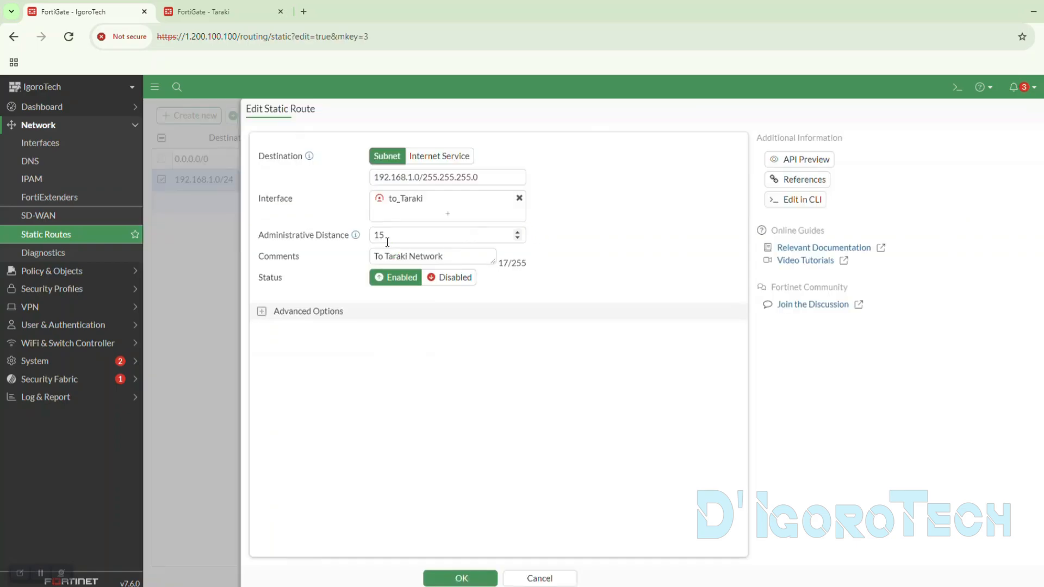
pyautogui.moveTo(384, 238); pyautogui.dragTo(375, 238)
pyautogui.press('BackSpace')
pyautogui.click(482, 580)
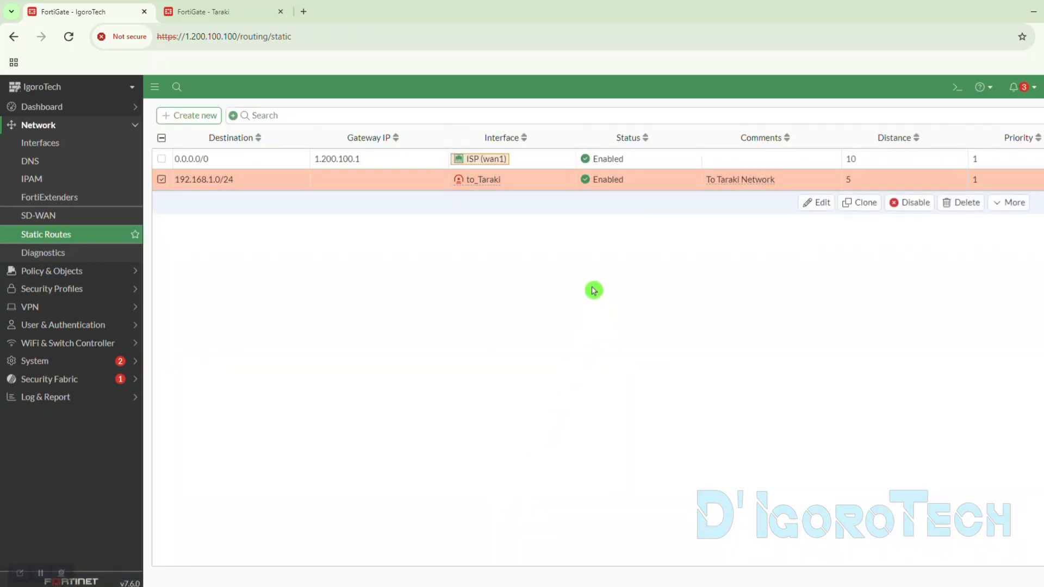
# - Open IgoroTech's firewall policies and expand the internal to ISP (wan1) group
pyautogui.click(60, 274)
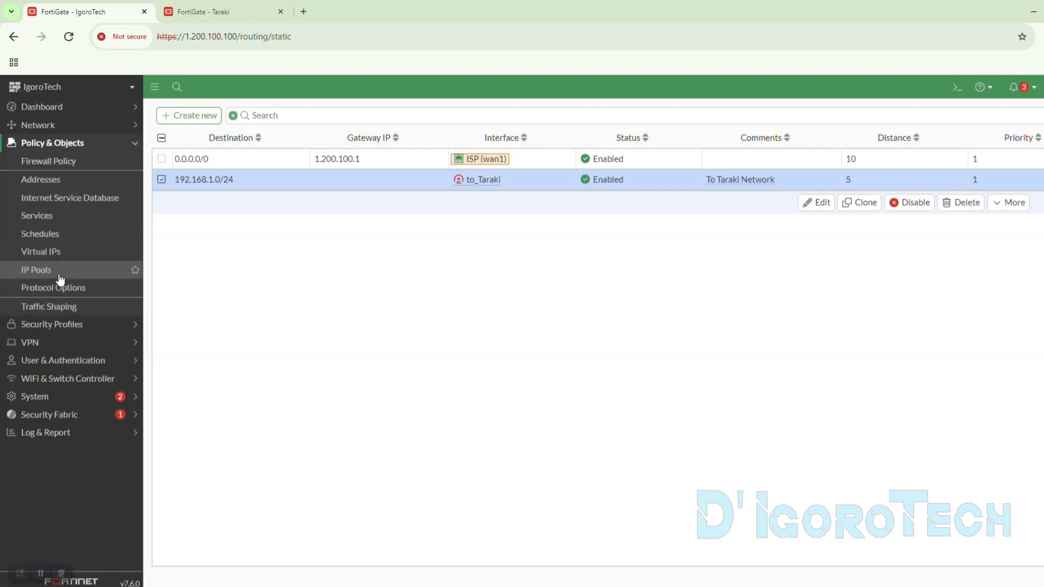
pyautogui.click(55, 166)
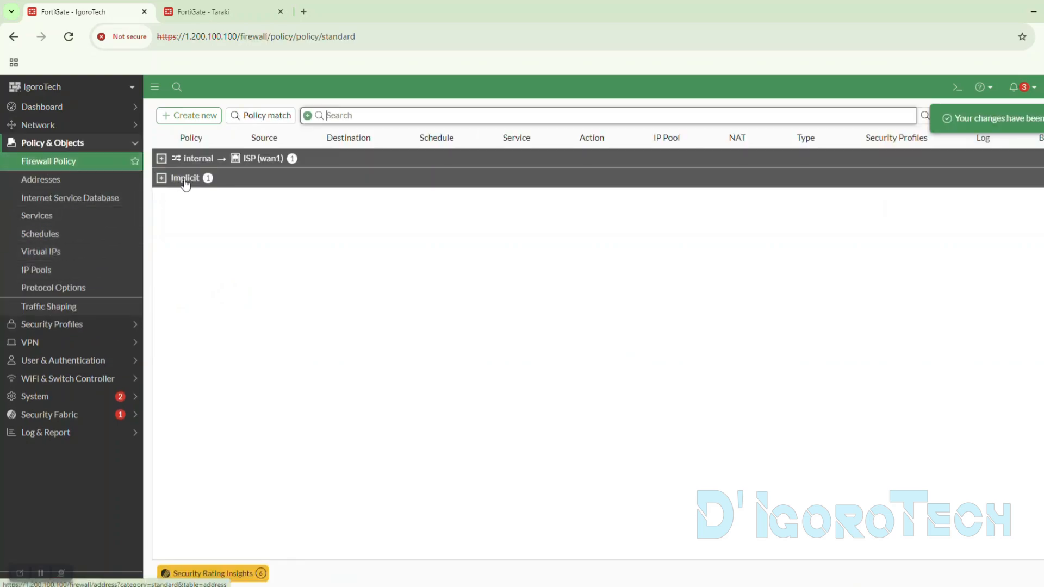
pyautogui.click(161, 159)
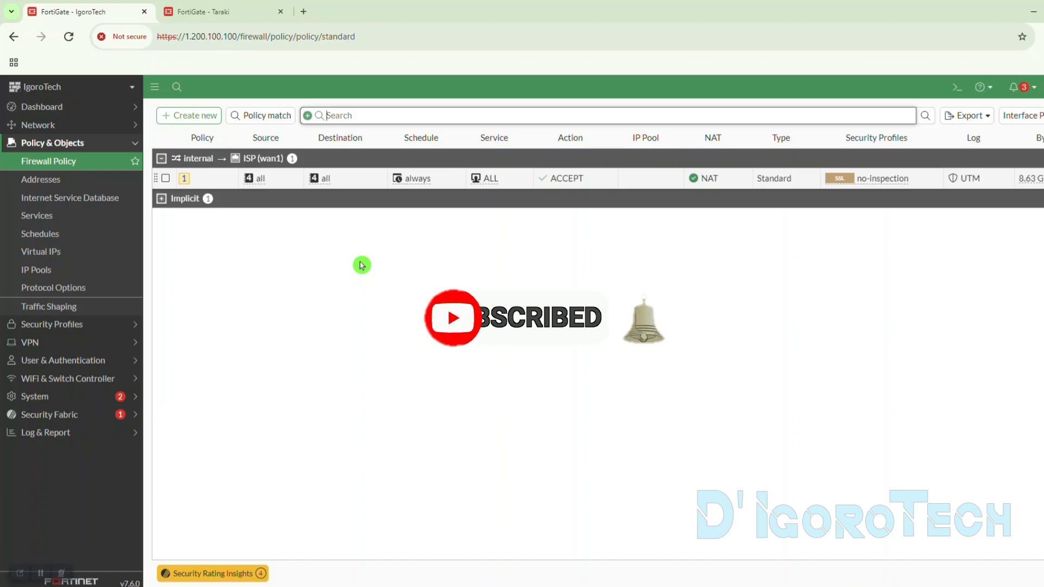
pyautogui.click(362, 265)
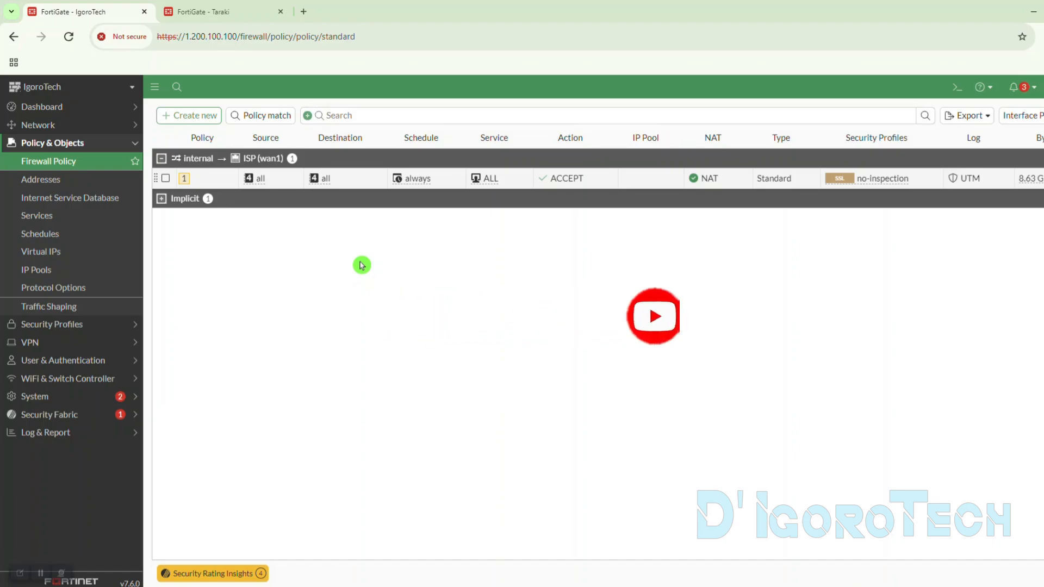
# - Start a new firewall policy named "LAN to Taraki" with the schedule always and the action ACCEPT
pyautogui.click(186, 115)
pyautogui.click(366, 147)
pyautogui.write('LAN to Taraki')
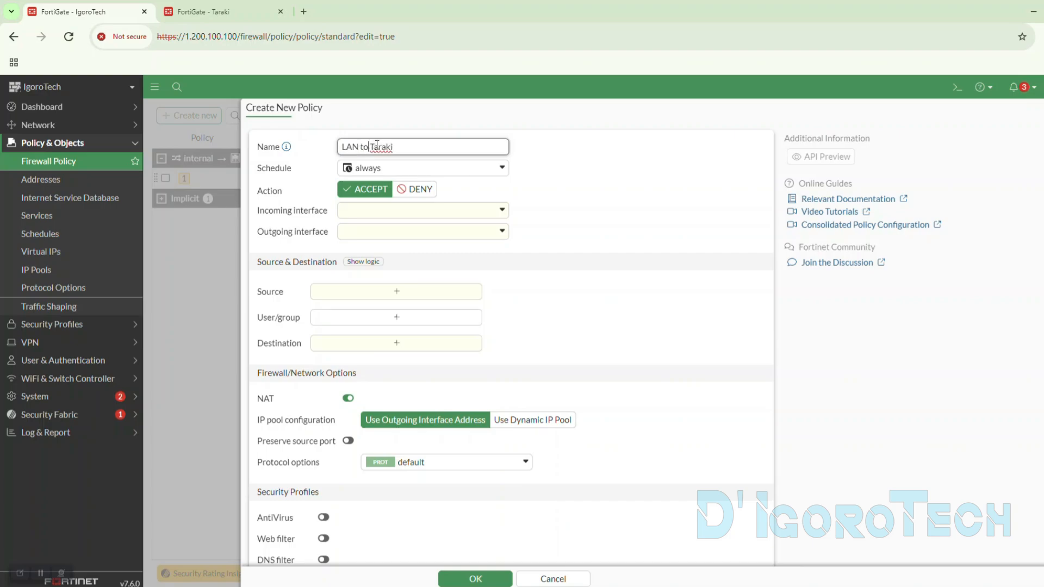
pyautogui.moveTo(372, 146); pyautogui.dragTo(421, 146)
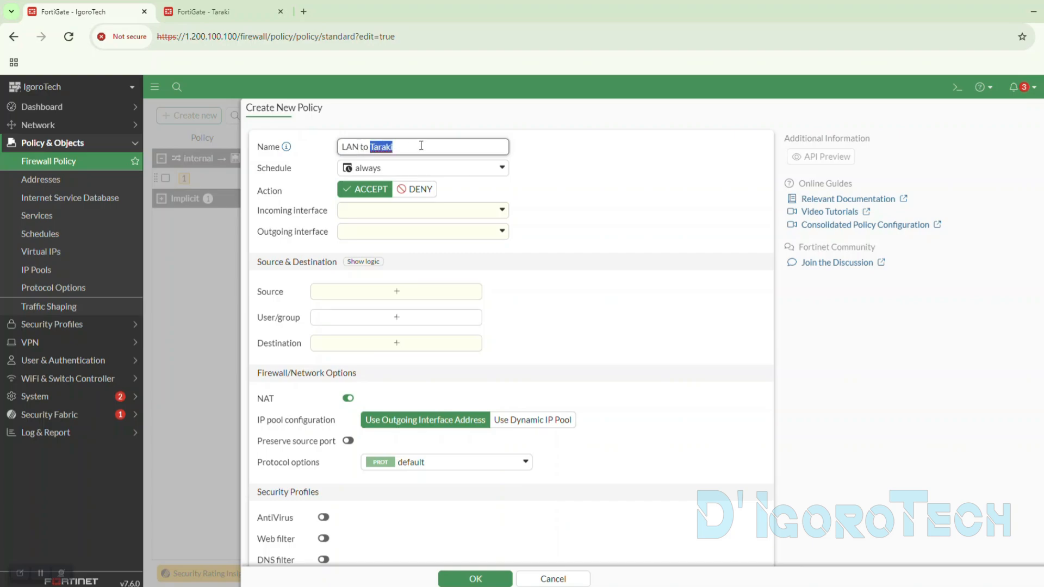
pyautogui.click(352, 169)
pyautogui.click(375, 244)
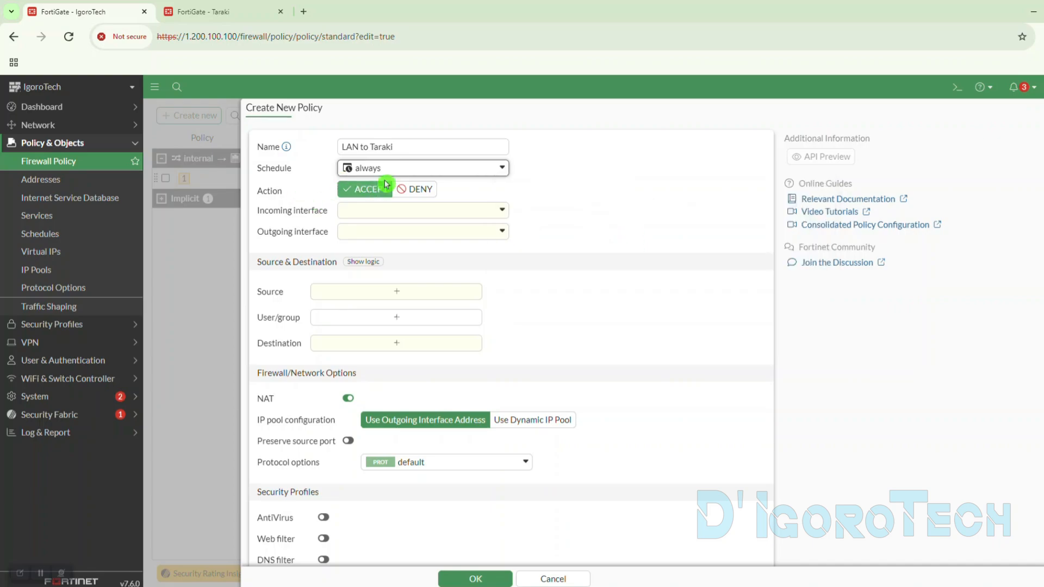
pyautogui.click(408, 189)
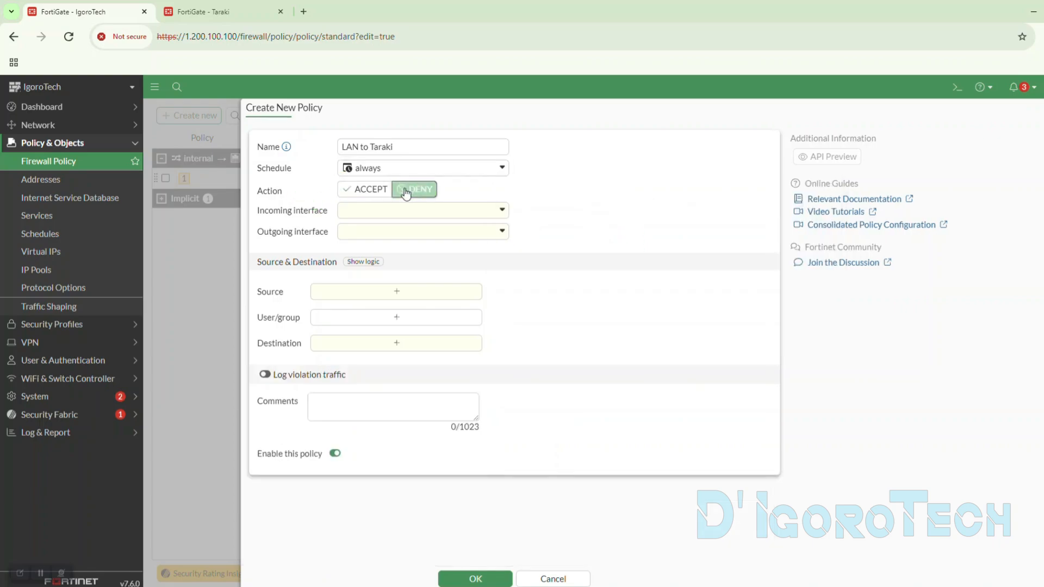
pyautogui.click(370, 191)
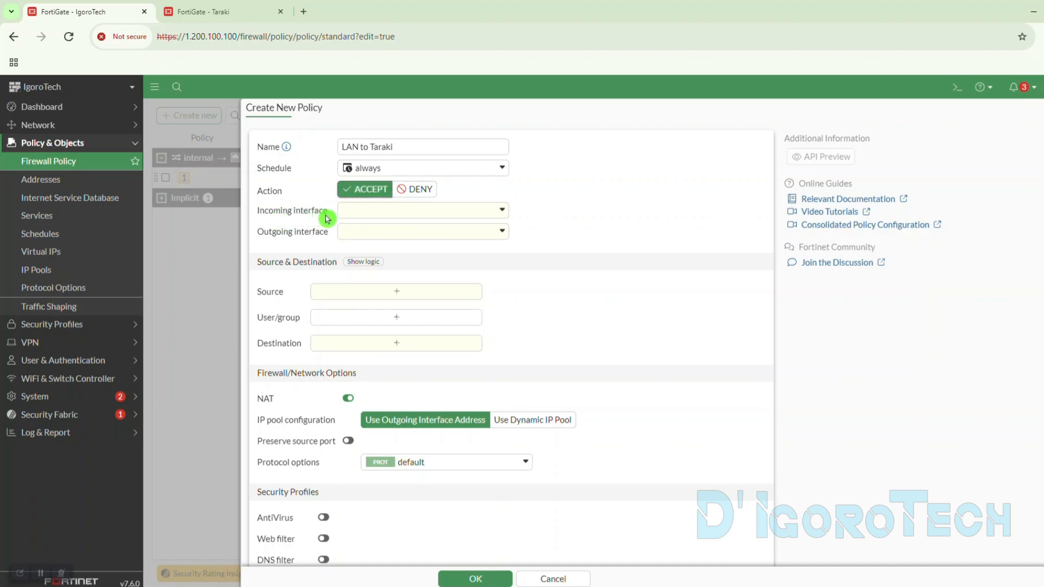
# - Set the policy's incoming interface to internal and its outgoing interface to to_Taraki
pyautogui.click(366, 214)
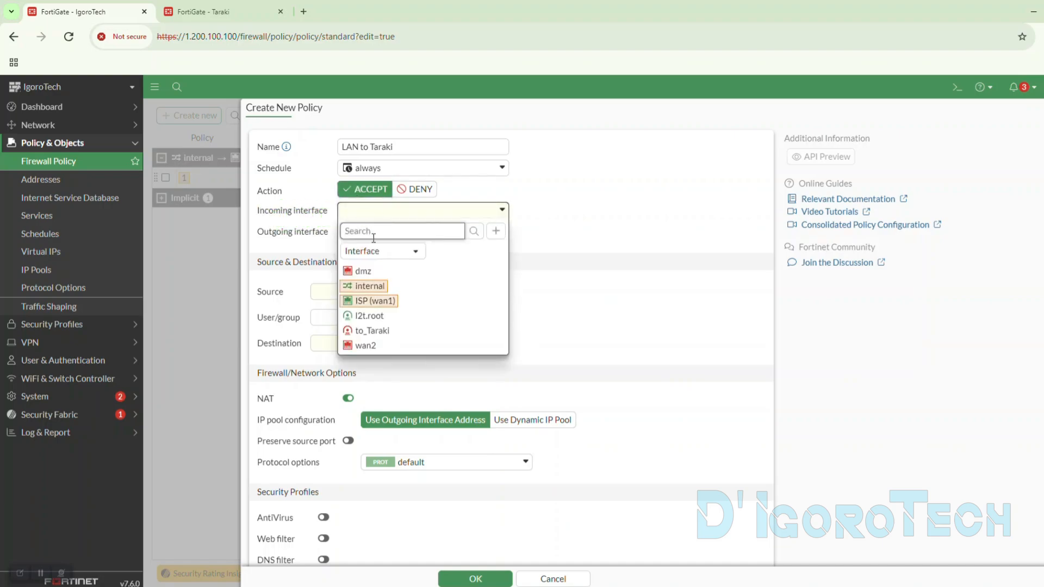
pyautogui.moveTo(368, 288)
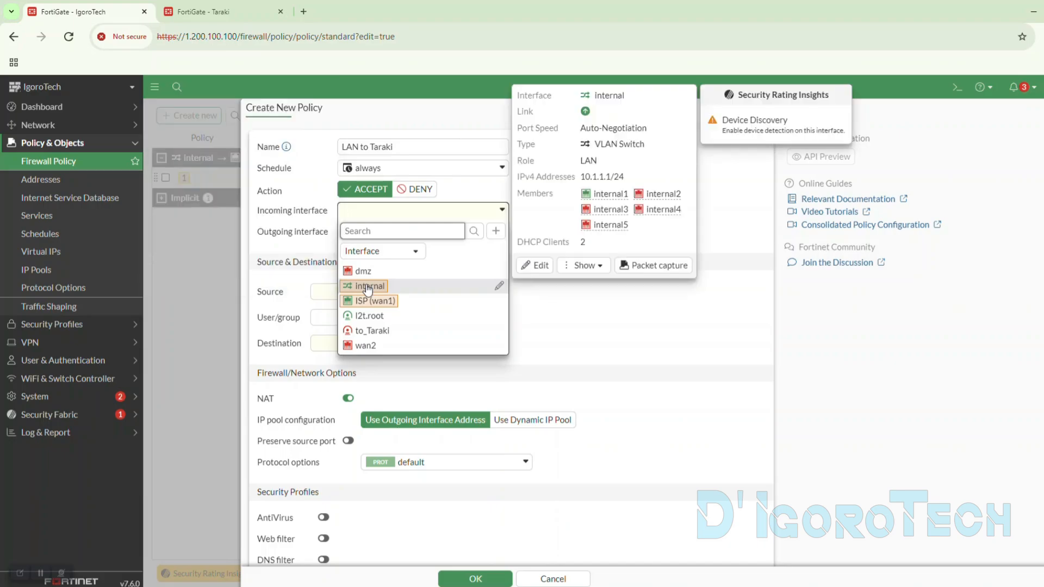
pyautogui.moveTo(581, 177); pyautogui.dragTo(608, 181)
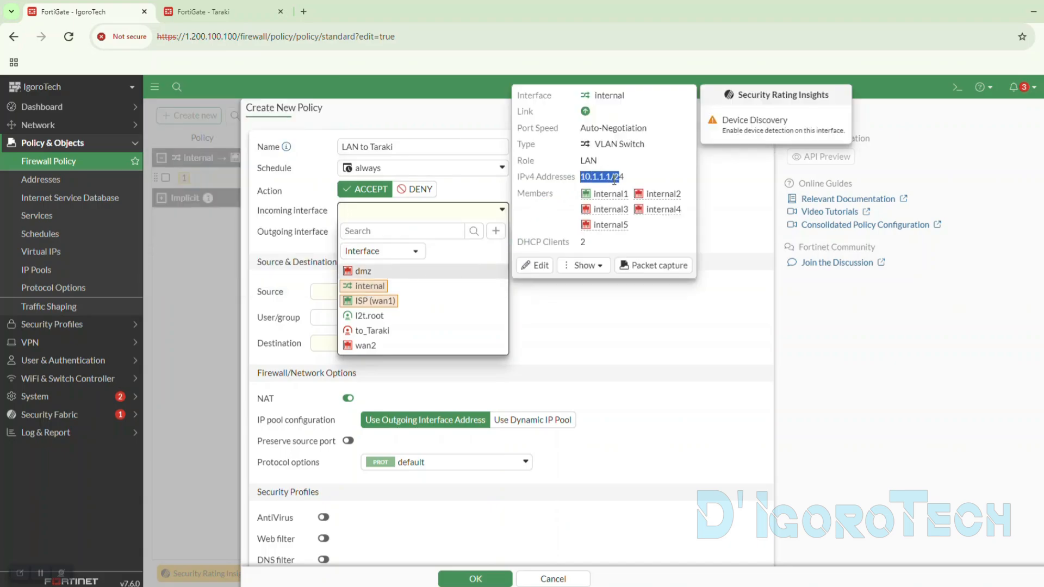
pyautogui.click(370, 286)
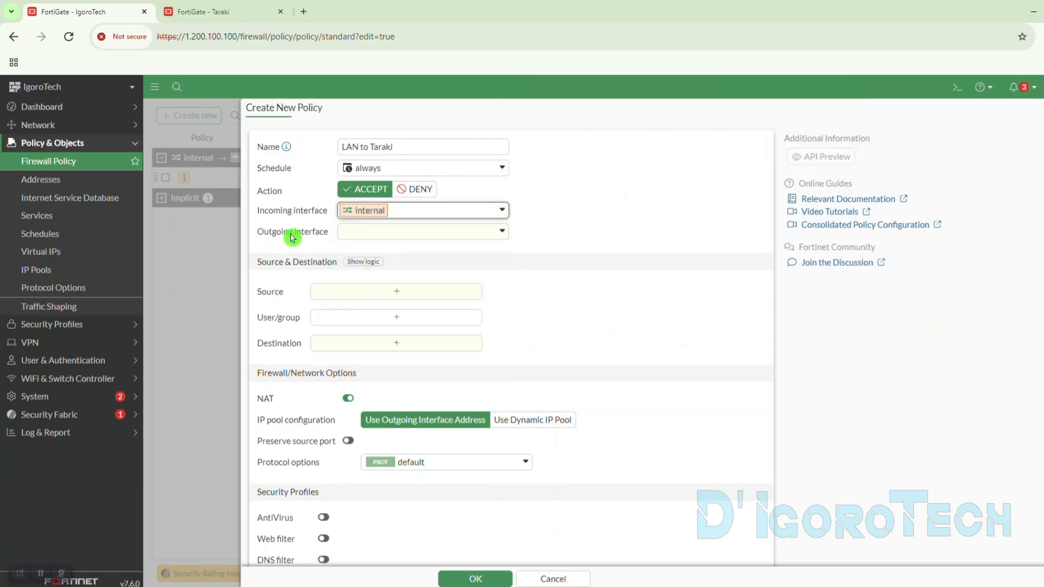
pyautogui.click(373, 233)
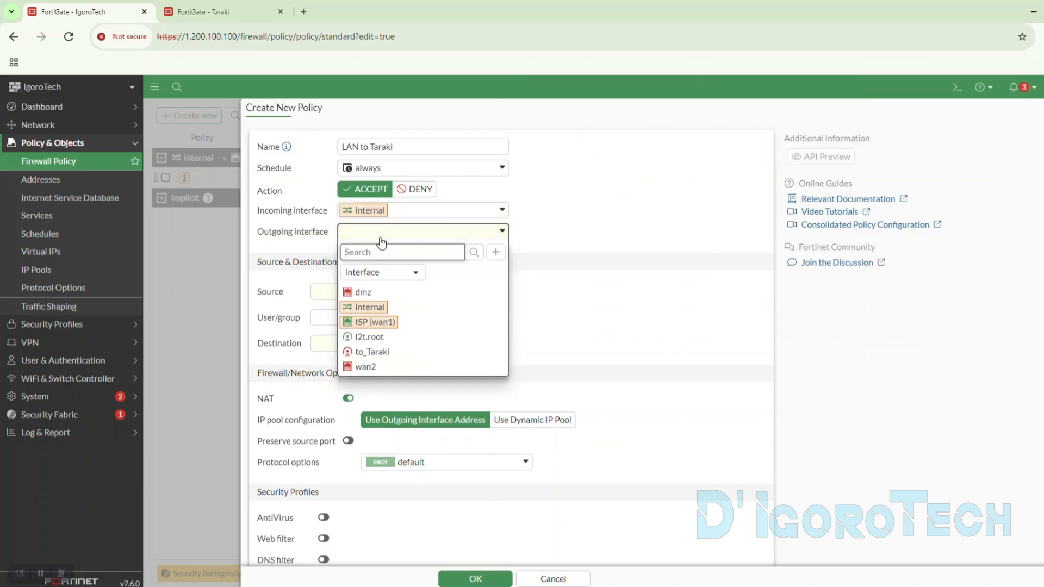
pyautogui.click(365, 354)
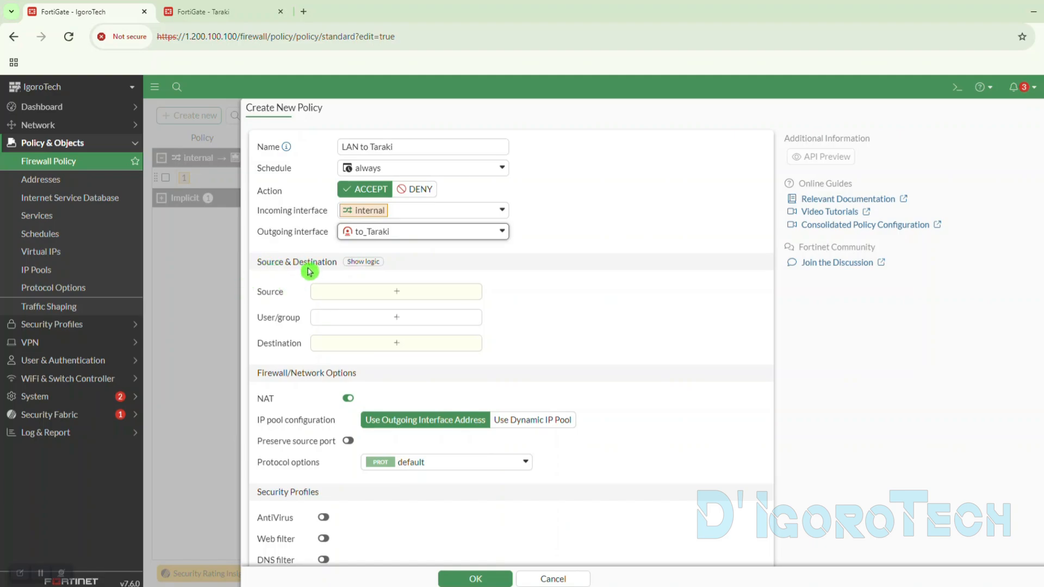
# - Start a new address object named "LAN" for the policy's source
pyautogui.click(356, 297)
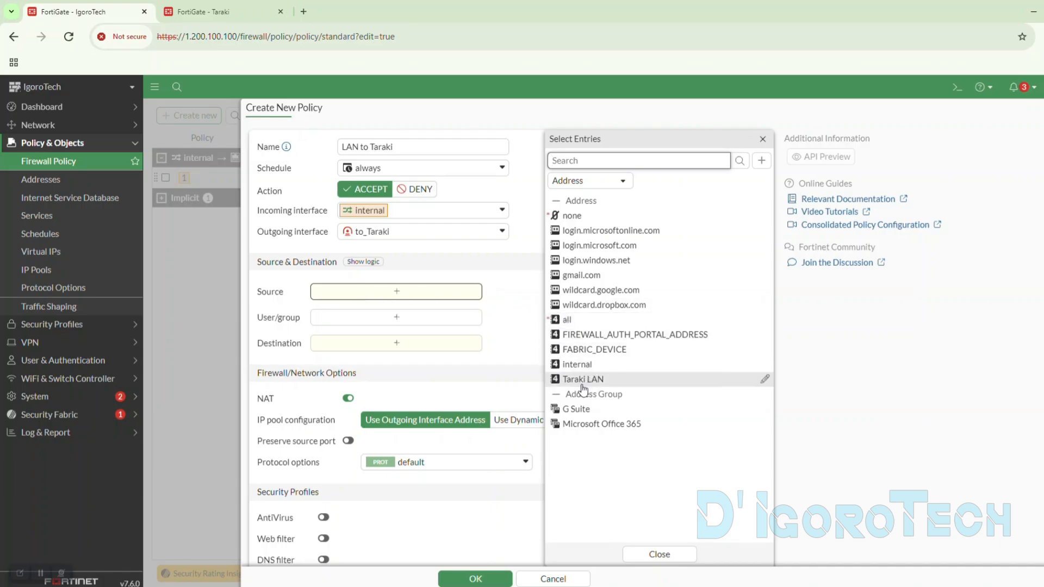
pyautogui.moveTo(576, 372)
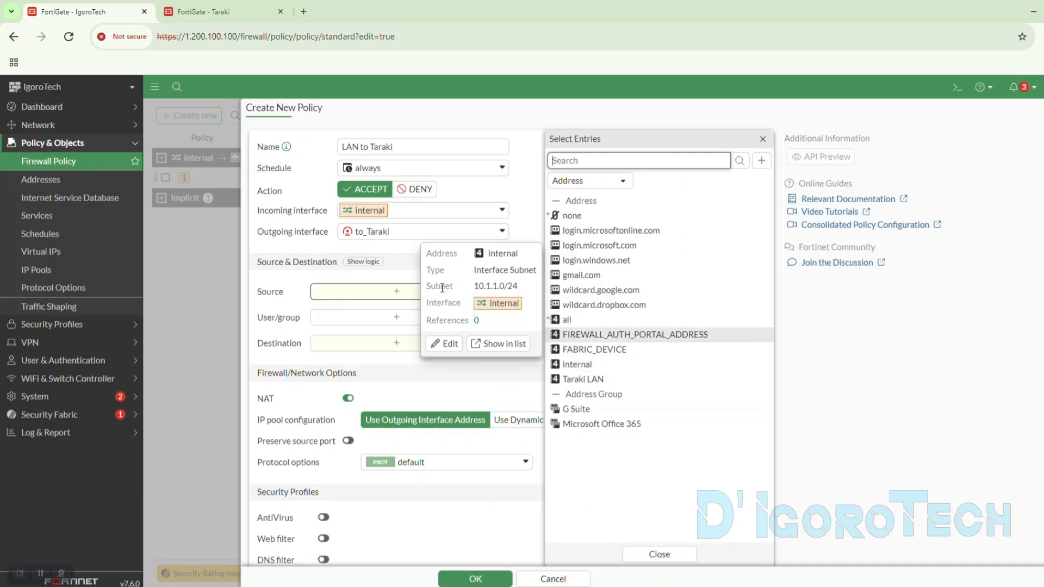
pyautogui.click(501, 311)
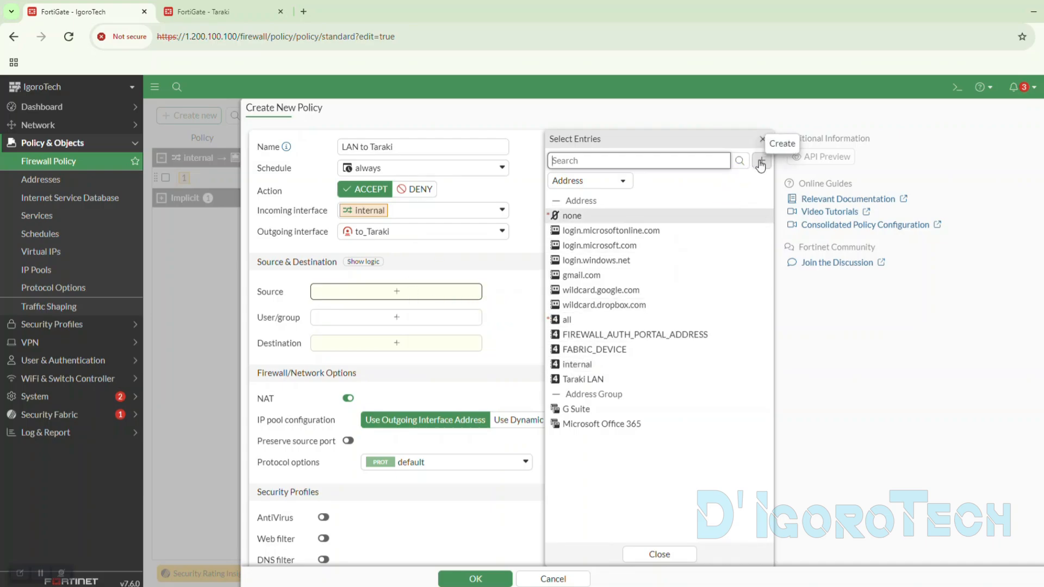
pyautogui.click(760, 164)
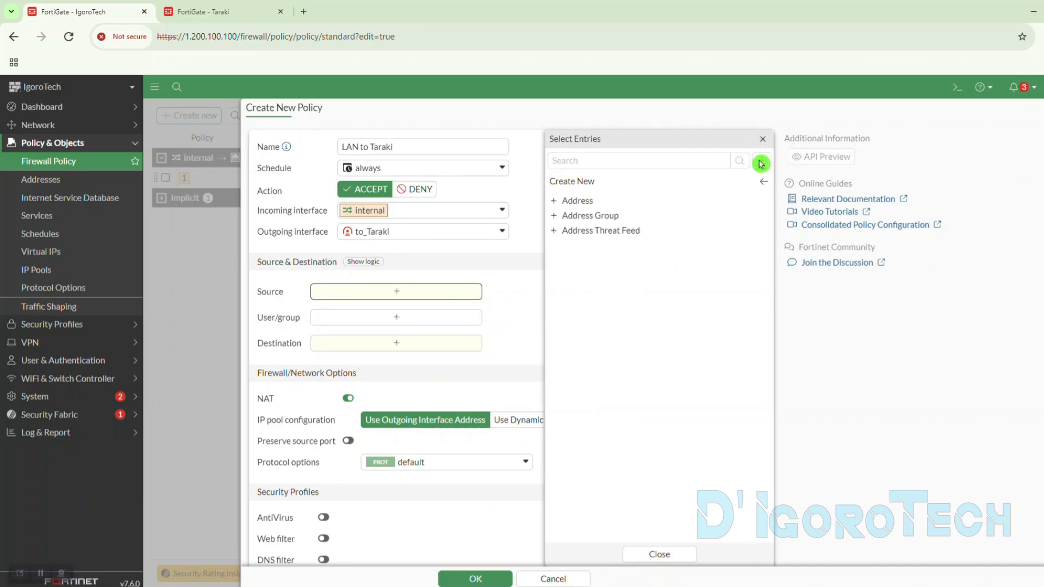
pyautogui.click(573, 202)
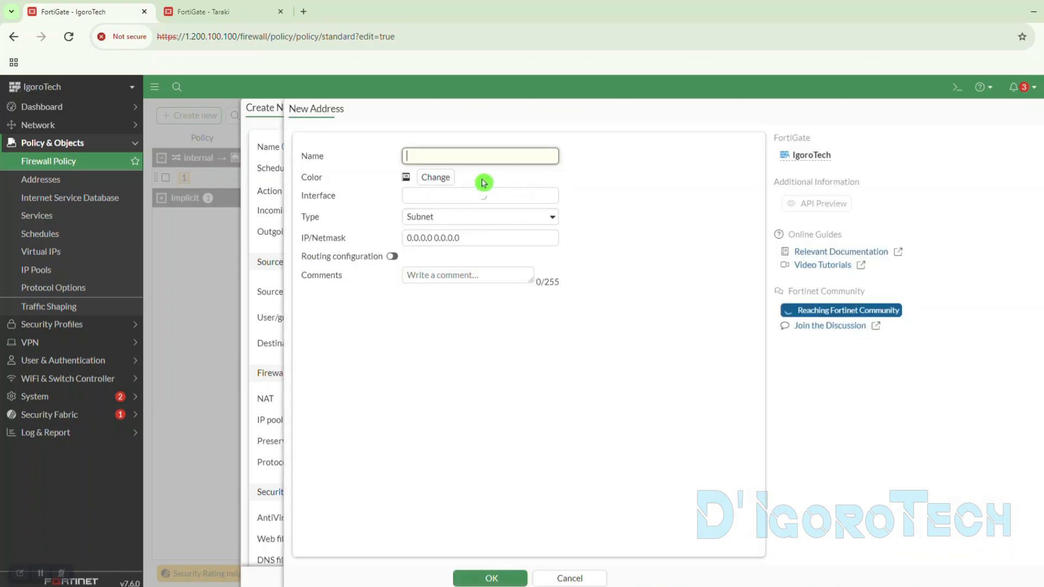
pyautogui.write('LAN')
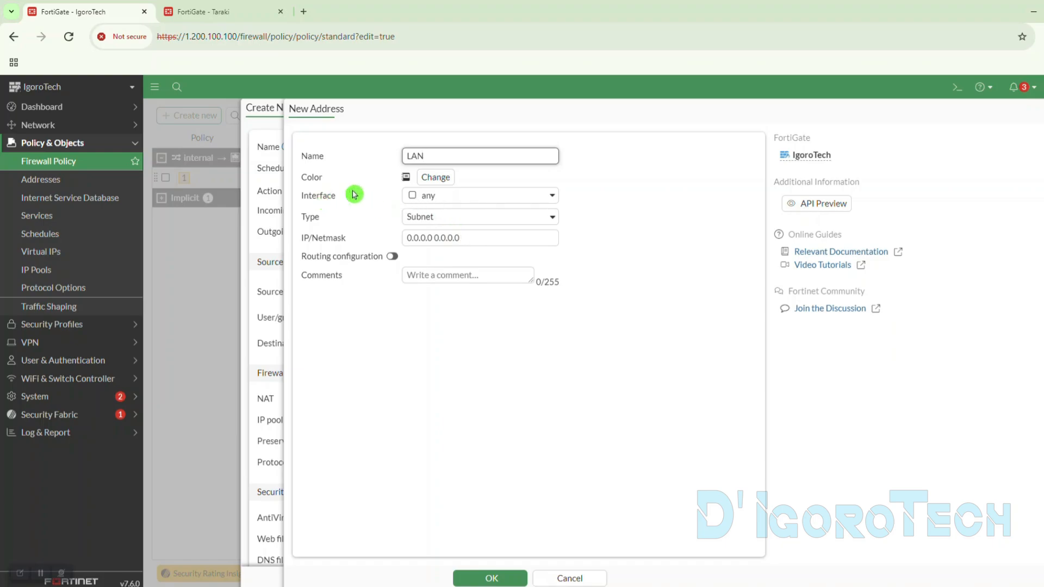
# - Give the LAN address a green colour and leave its interface as any
pyautogui.click(407, 179)
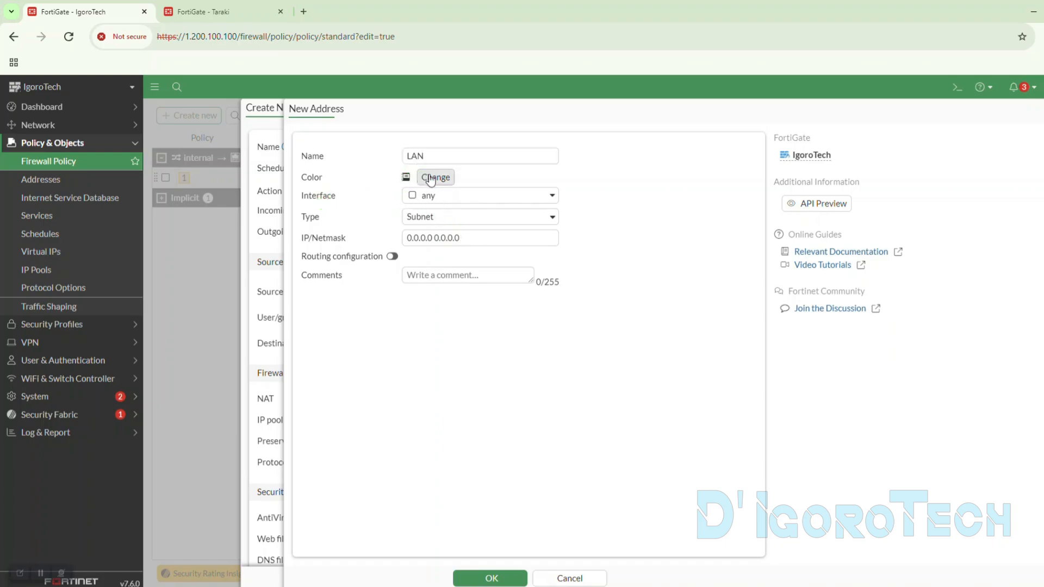
pyautogui.click(435, 177)
pyautogui.click(466, 195)
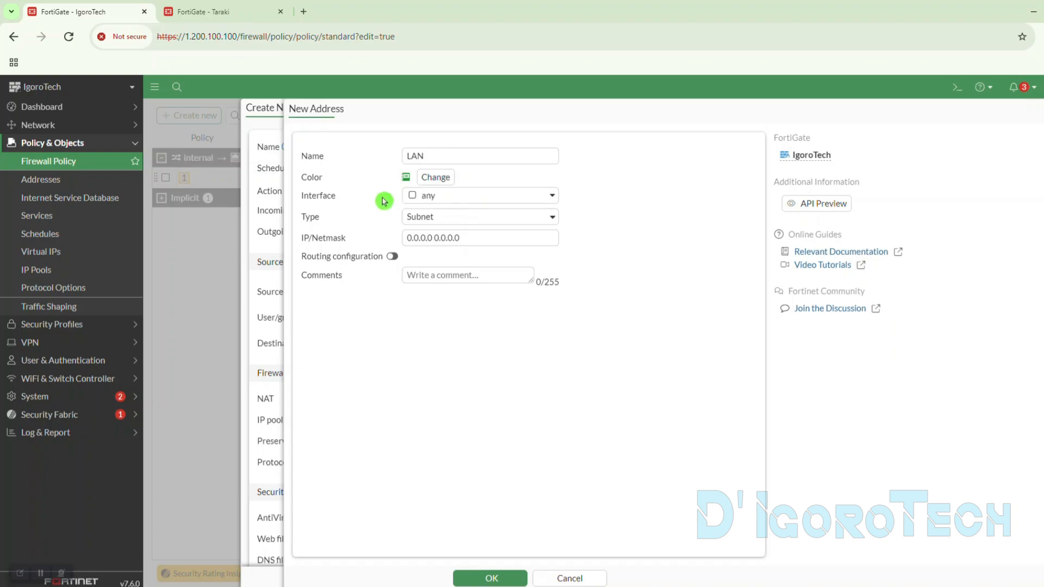
pyautogui.click(425, 203)
pyautogui.click(427, 200)
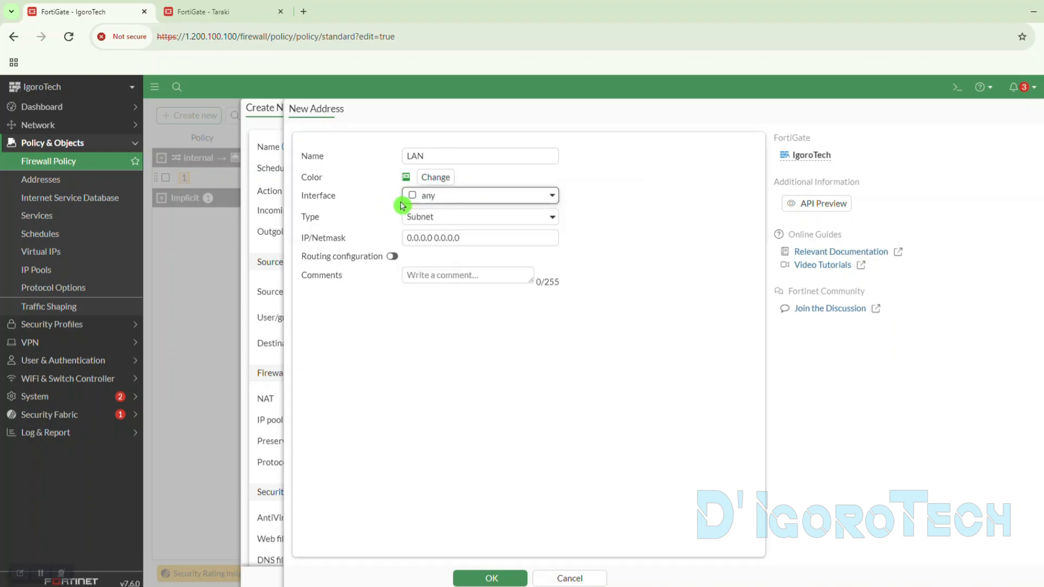
pyautogui.click(319, 214)
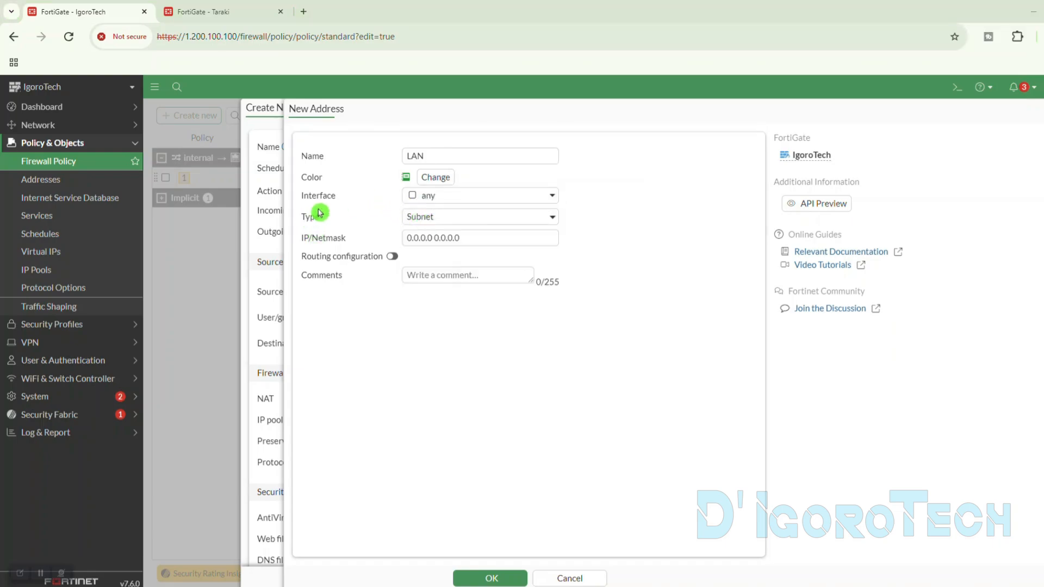
pyautogui.click(429, 219)
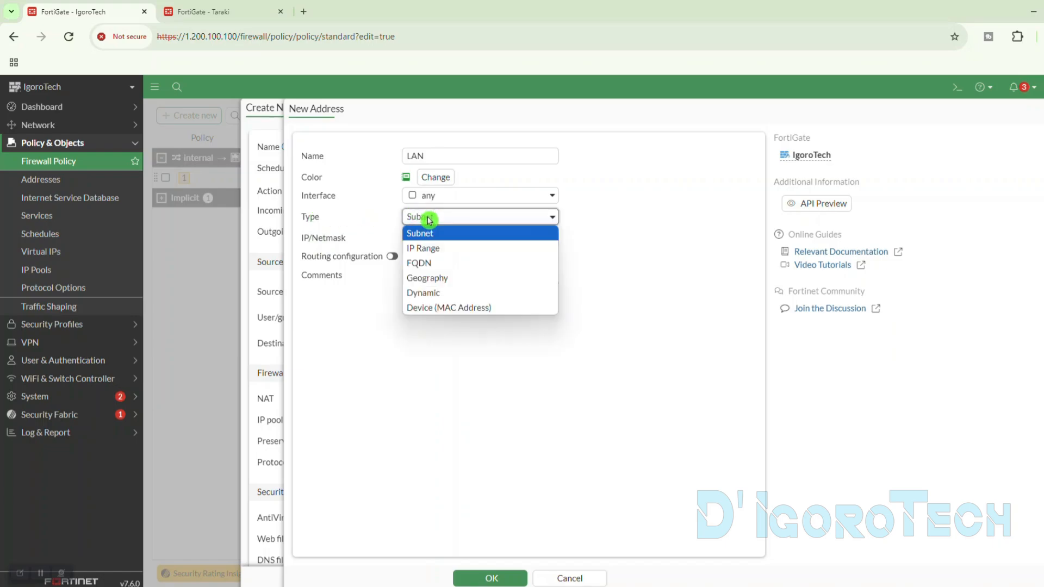
pyautogui.click(423, 250)
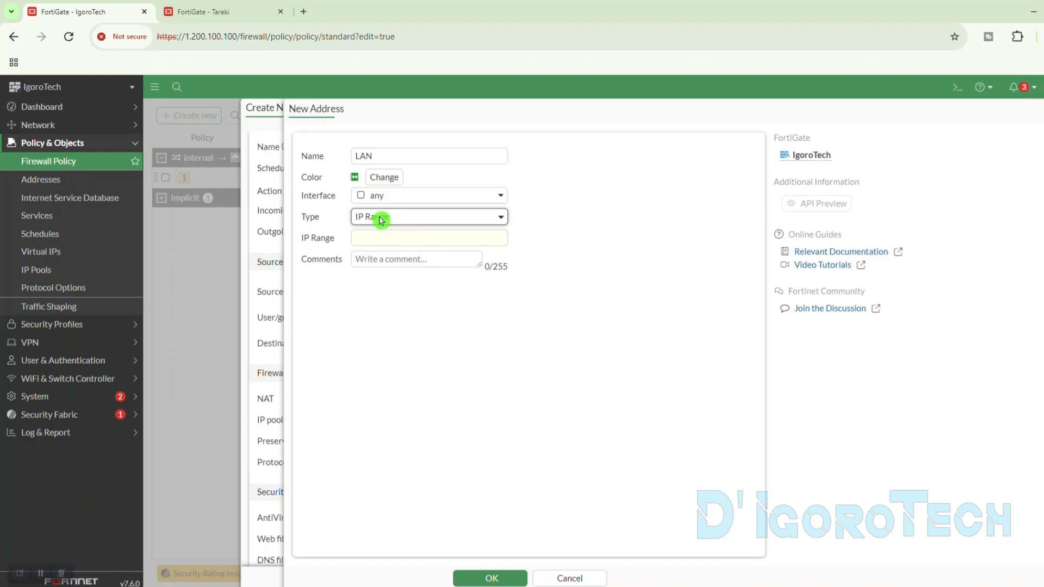
pyautogui.click(380, 233)
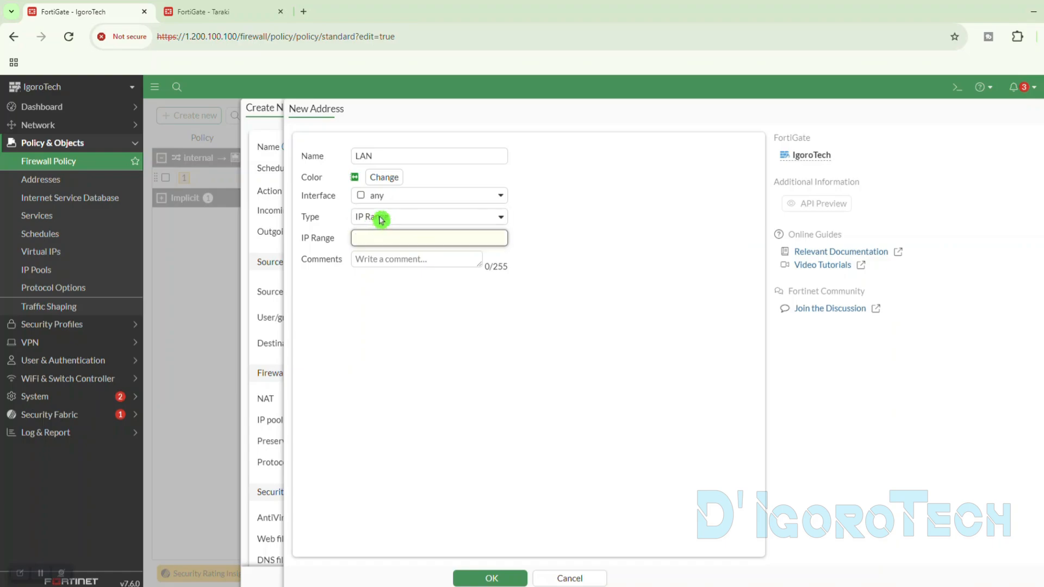
pyautogui.click(381, 219)
pyautogui.click(384, 234)
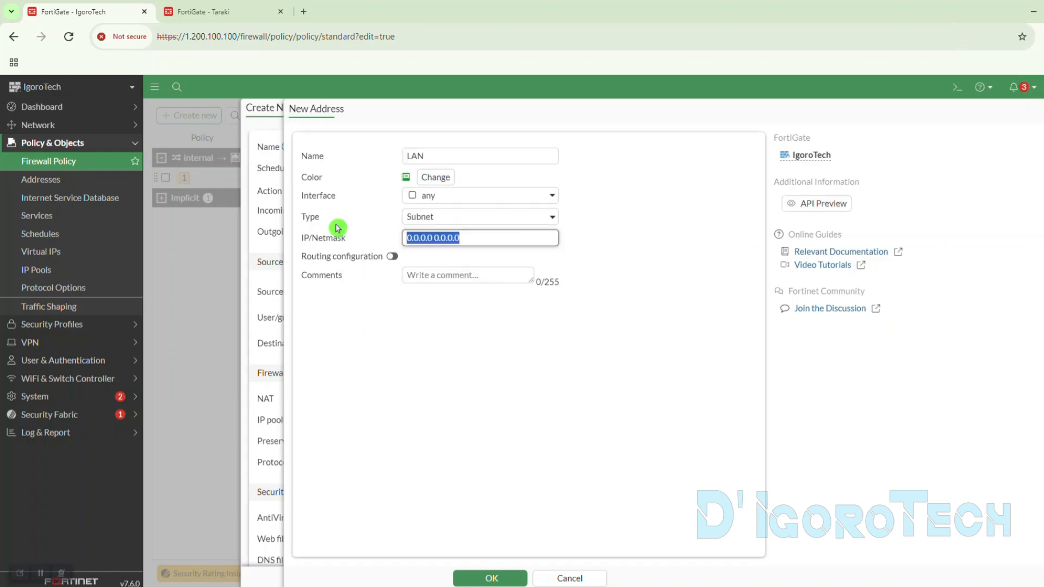
# - Set the LAN address's subnet to 10.1.1.0/24 with routing configuration enabled, and save it as the policy's source
pyautogui.write('10.1.1.')
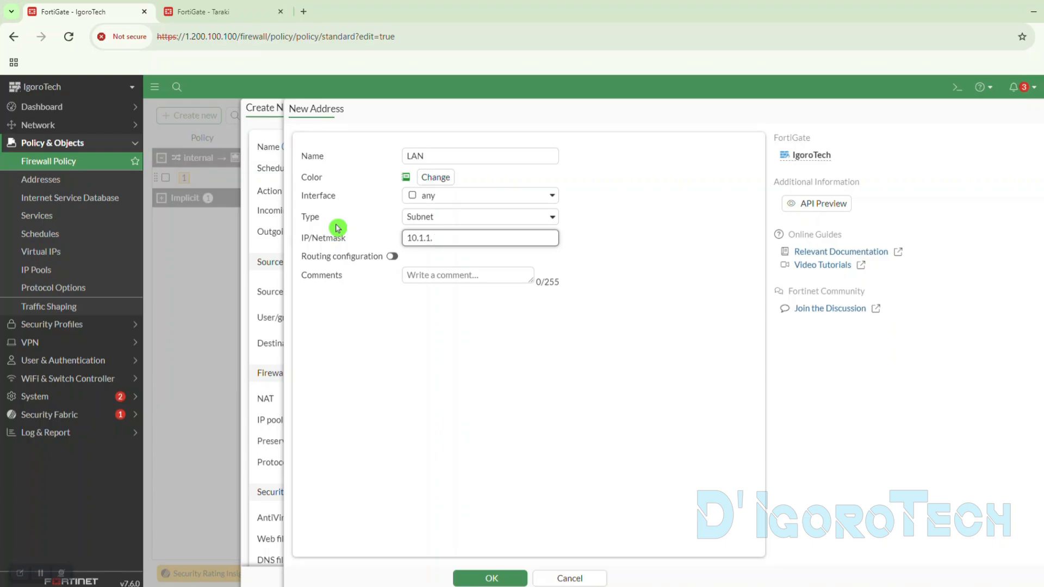
pyautogui.write('0/24')
pyautogui.moveTo(466, 246); pyautogui.dragTo(383, 244)
pyautogui.click(383, 244)
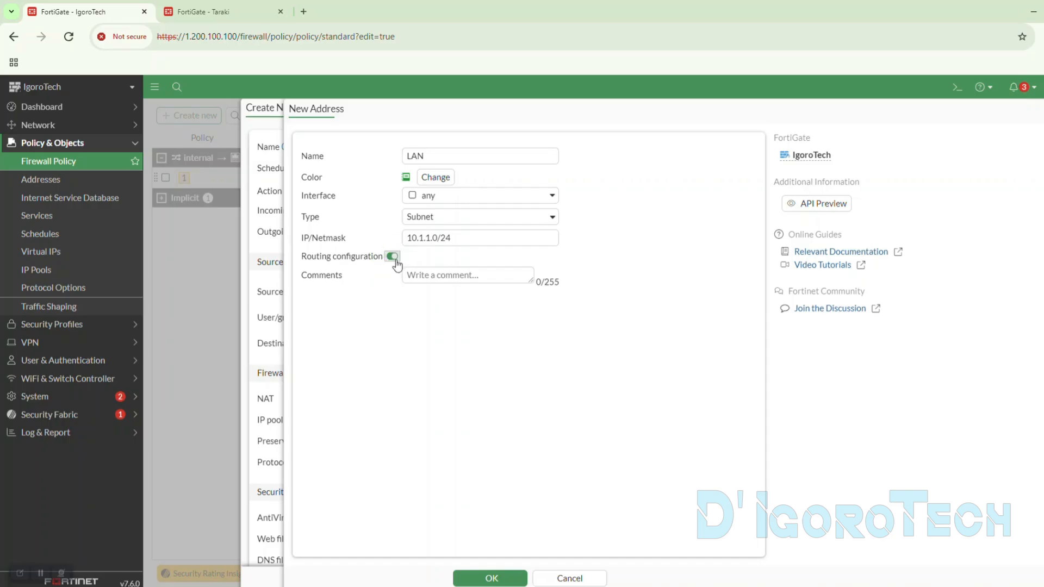
pyautogui.click(491, 579)
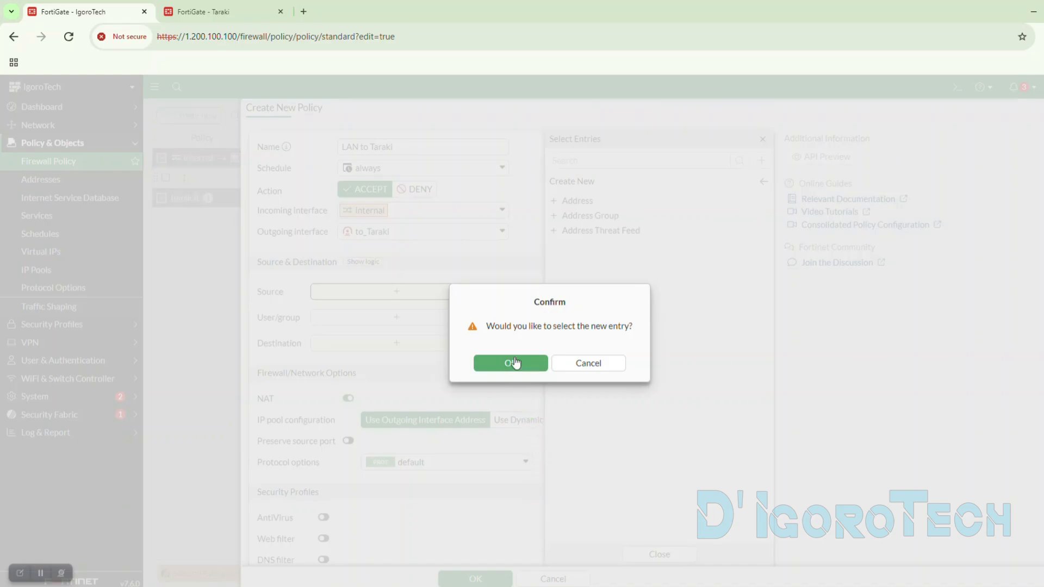
pyautogui.click(530, 365)
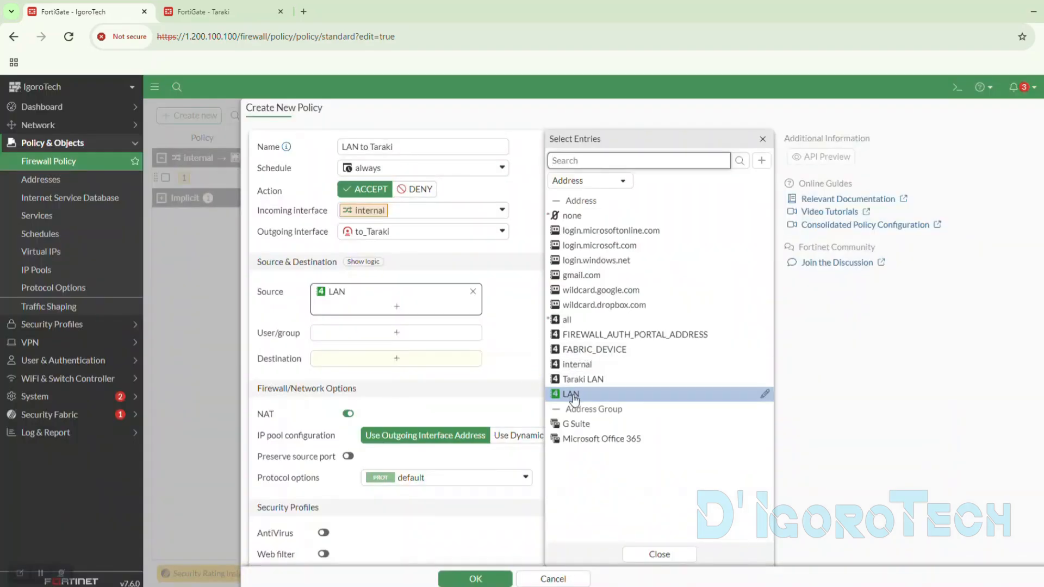
pyautogui.click(268, 305)
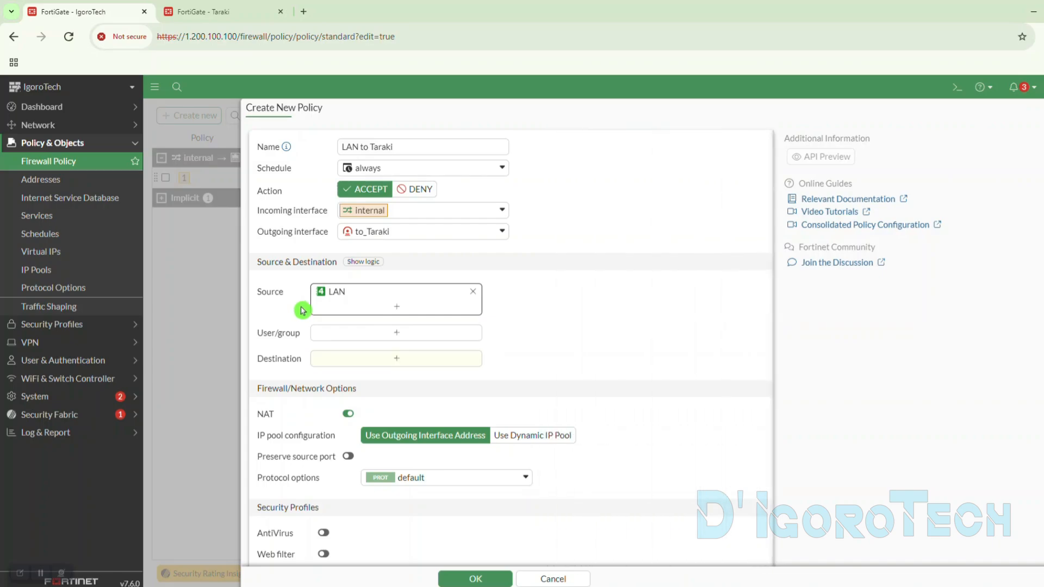
# - Compare the LAN address's subnet with the internal interface's IPv4 address and view the available users and groups
pyautogui.moveTo(343, 297)
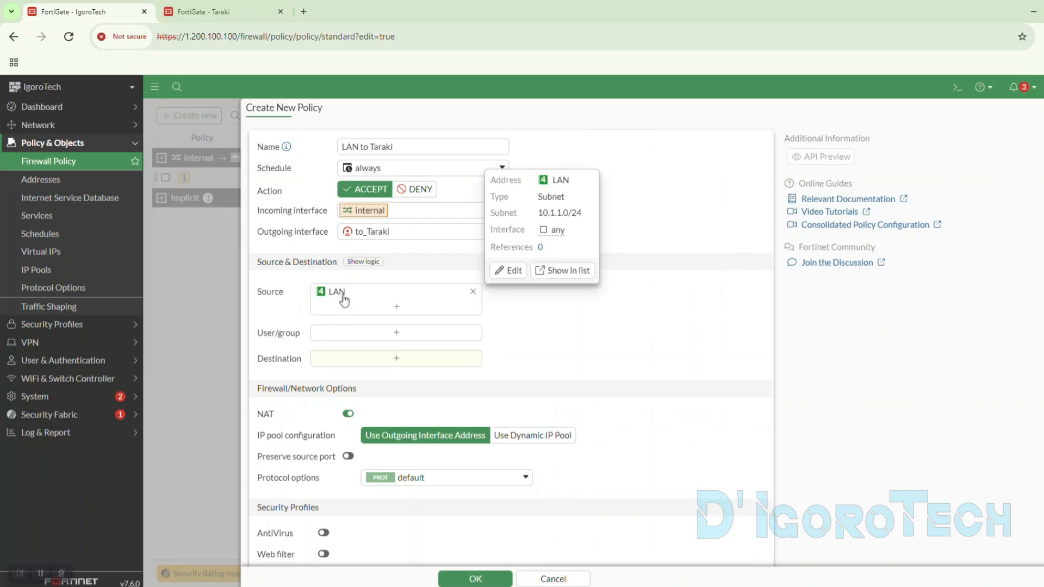
pyautogui.moveTo(367, 218)
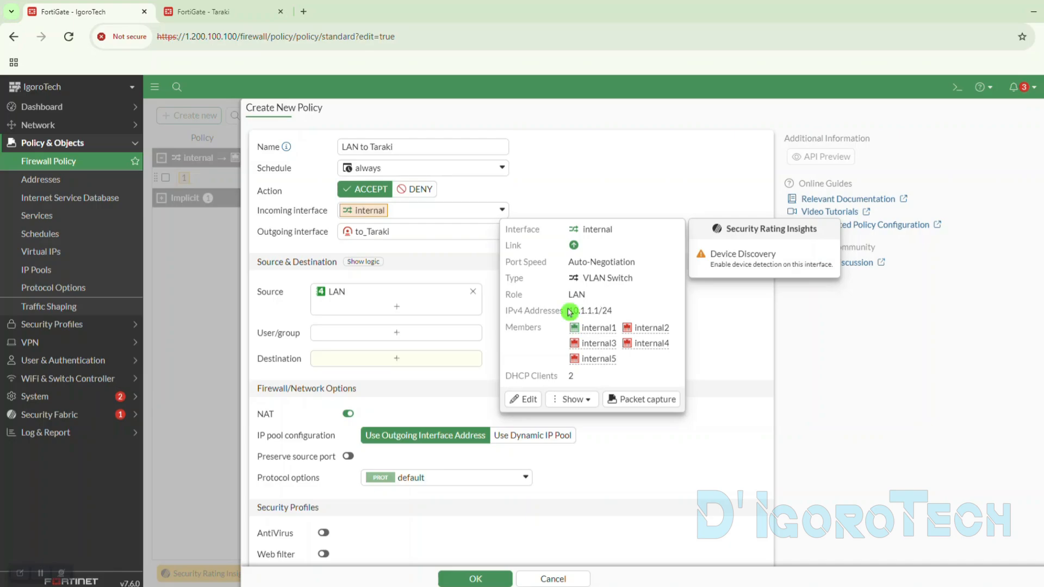
pyautogui.moveTo(569, 312); pyautogui.dragTo(608, 308)
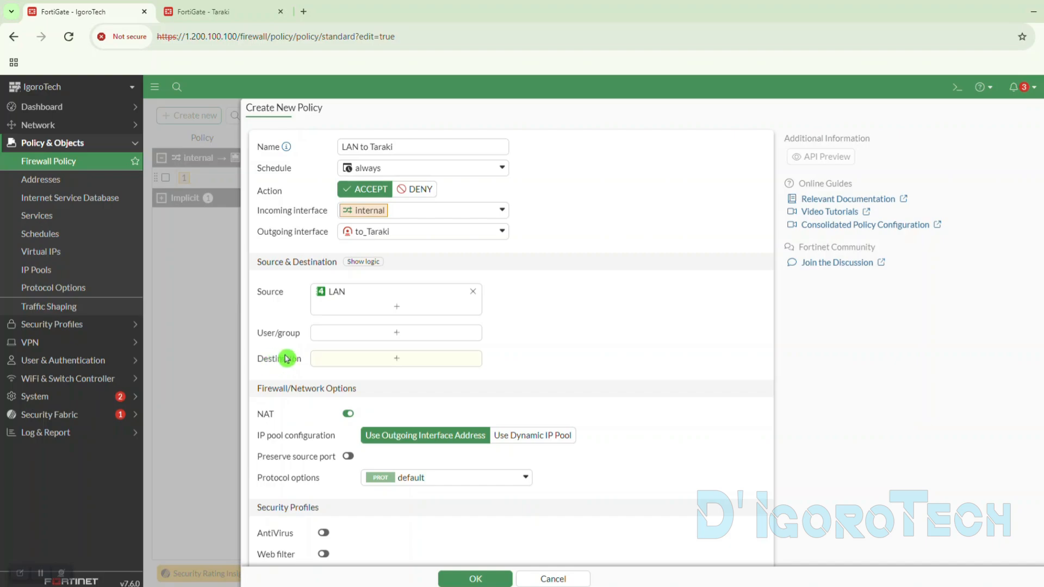
pyautogui.click(356, 338)
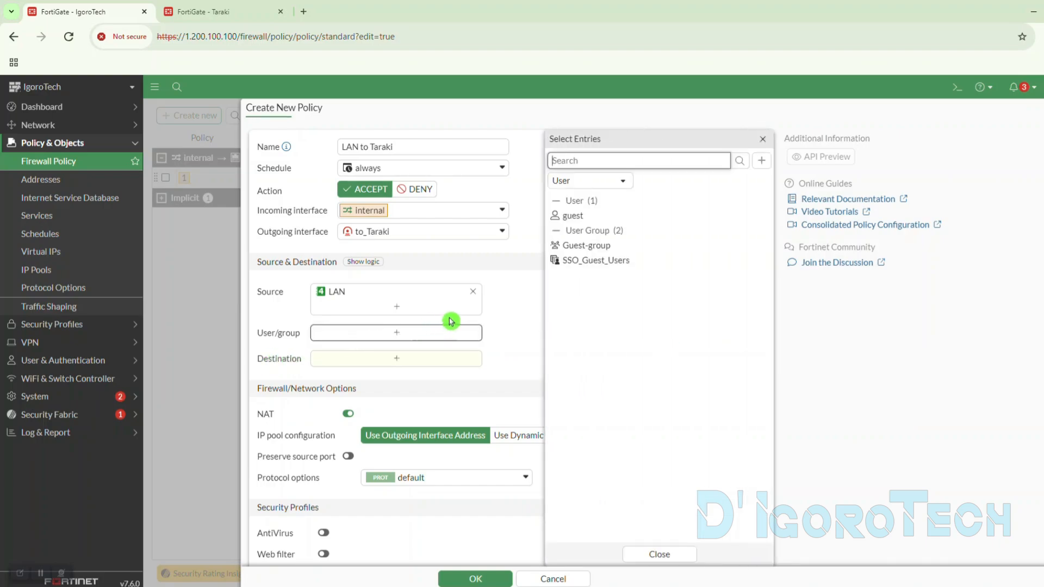
pyautogui.click(762, 139)
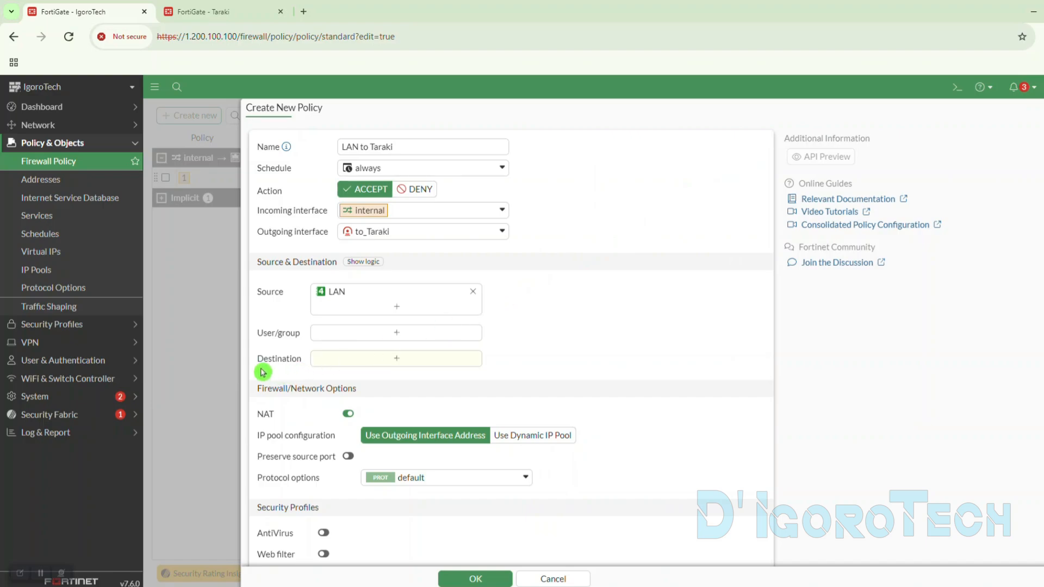
# - Start a new address object named "Taraki Network" for the policy's destination
pyautogui.click(369, 363)
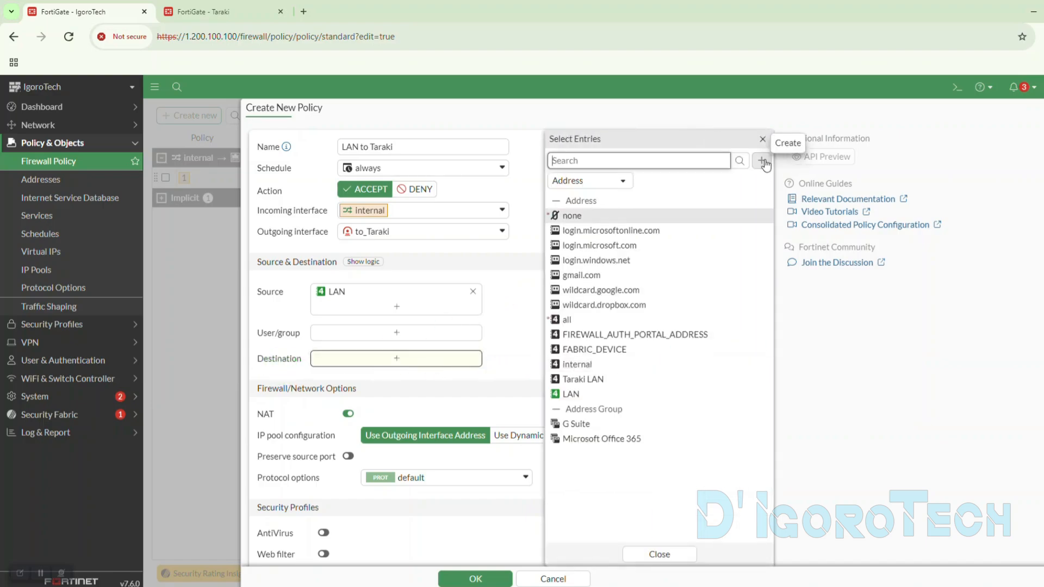
pyautogui.click(761, 161)
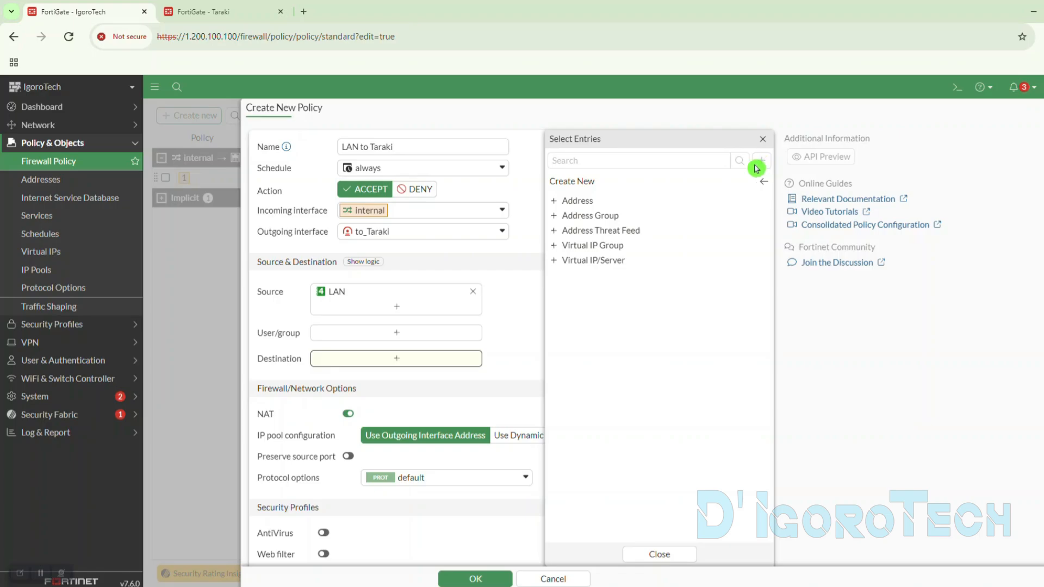
pyautogui.click(588, 207)
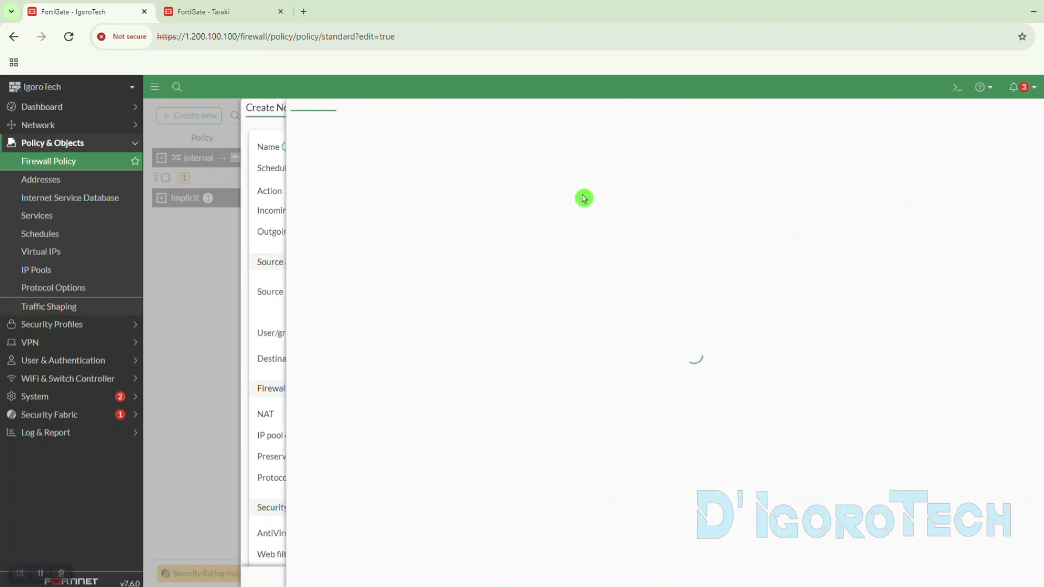
pyautogui.write('Taraki')
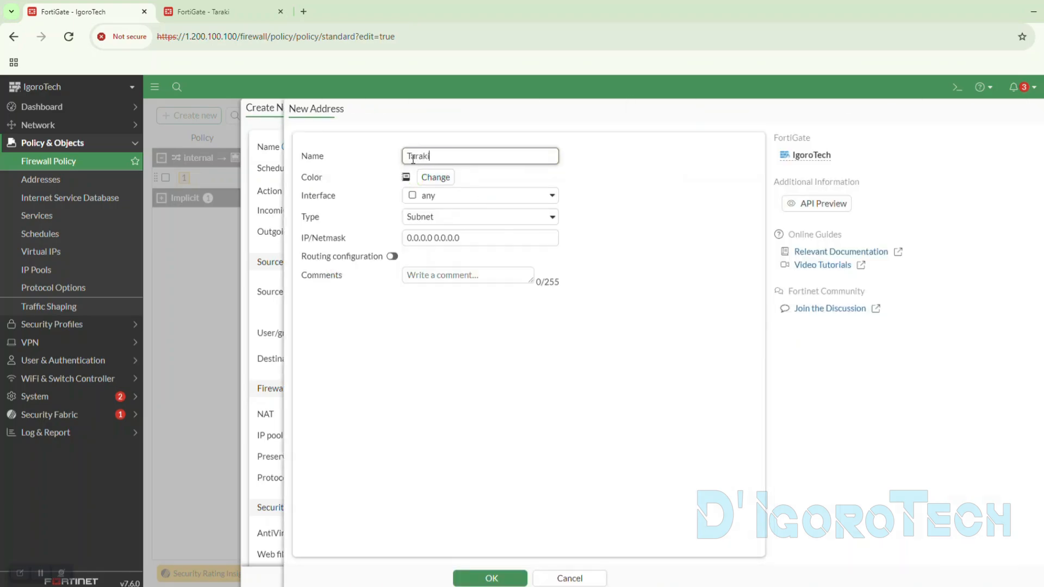
pyautogui.write(' Network')
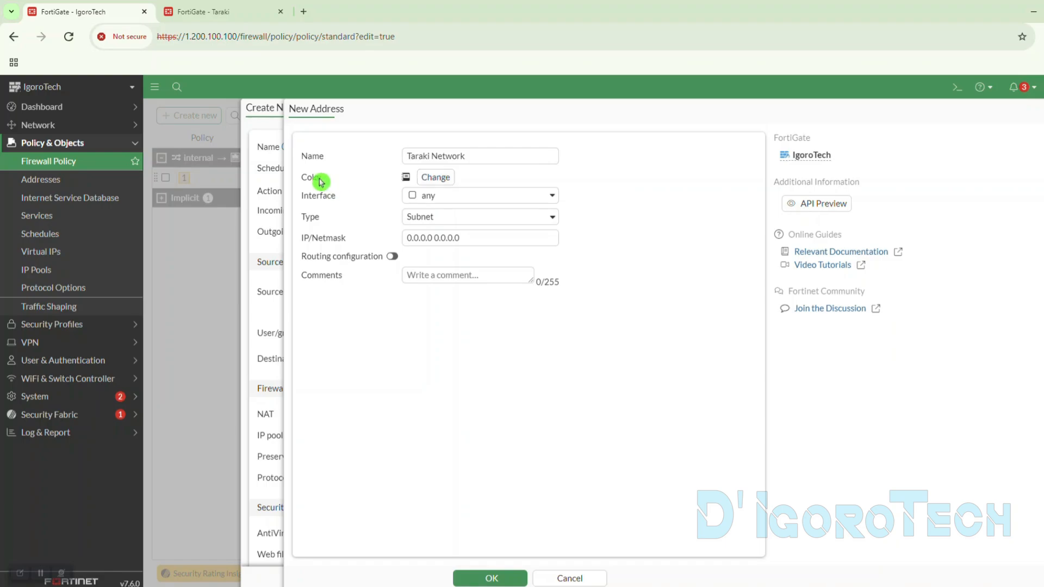
# - Give the Taraki Network address a green colour, set its subnet to 192.168.1.0/24 from Taraki's internal interface, and enable routing configuration
pyautogui.click(424, 186)
pyautogui.click(466, 200)
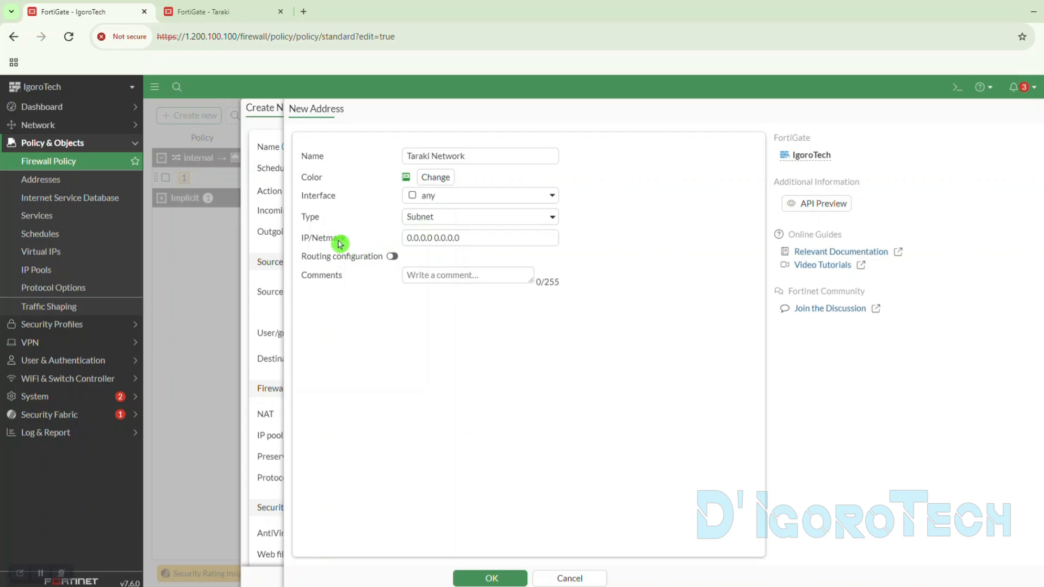
pyautogui.moveTo(454, 241); pyautogui.dragTo(396, 237)
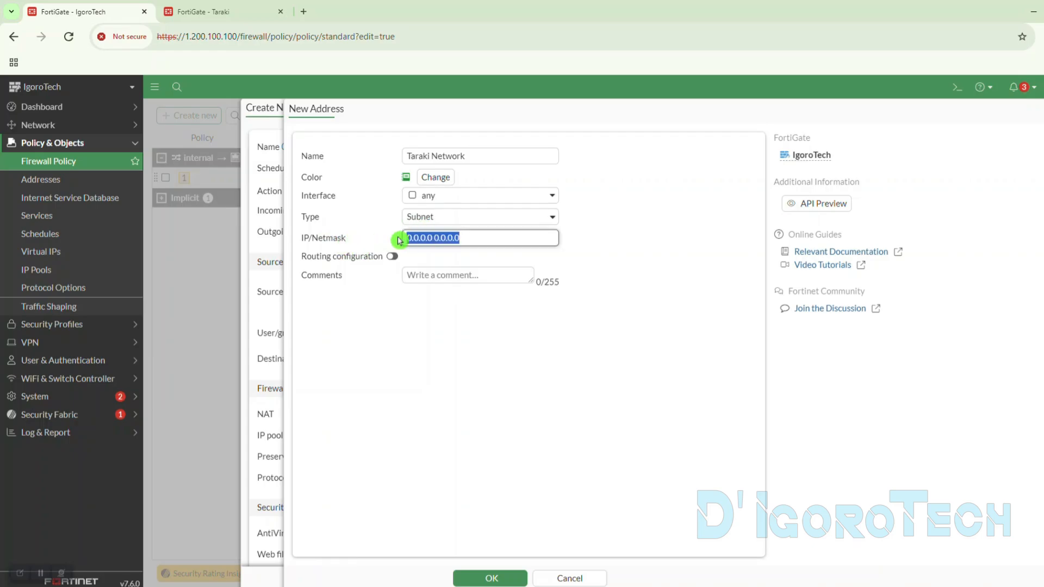
pyautogui.click(255, 14)
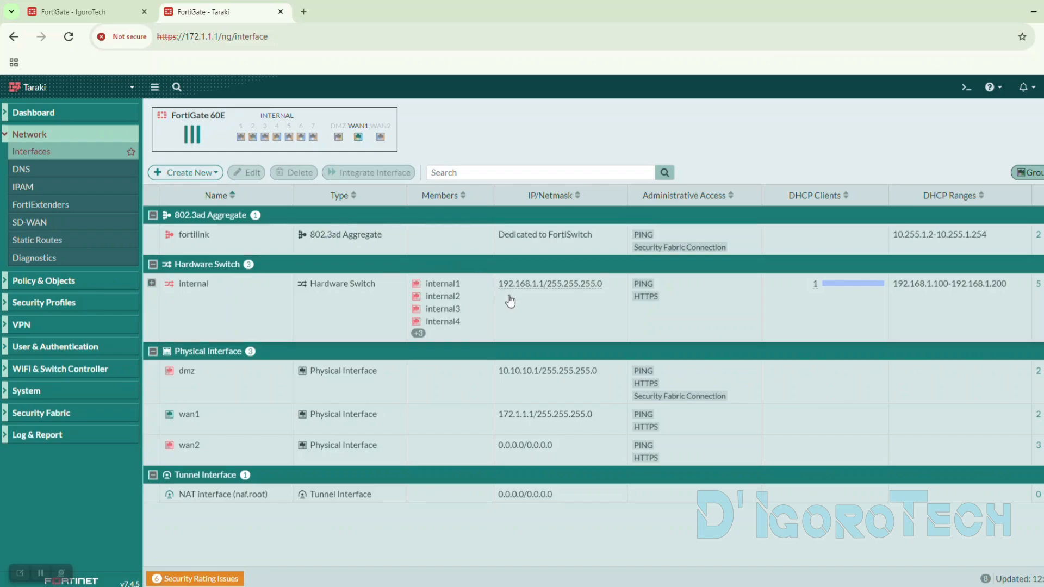
pyautogui.moveTo(498, 285); pyautogui.dragTo(531, 289)
pyautogui.hotkey('ctrl', 'c')
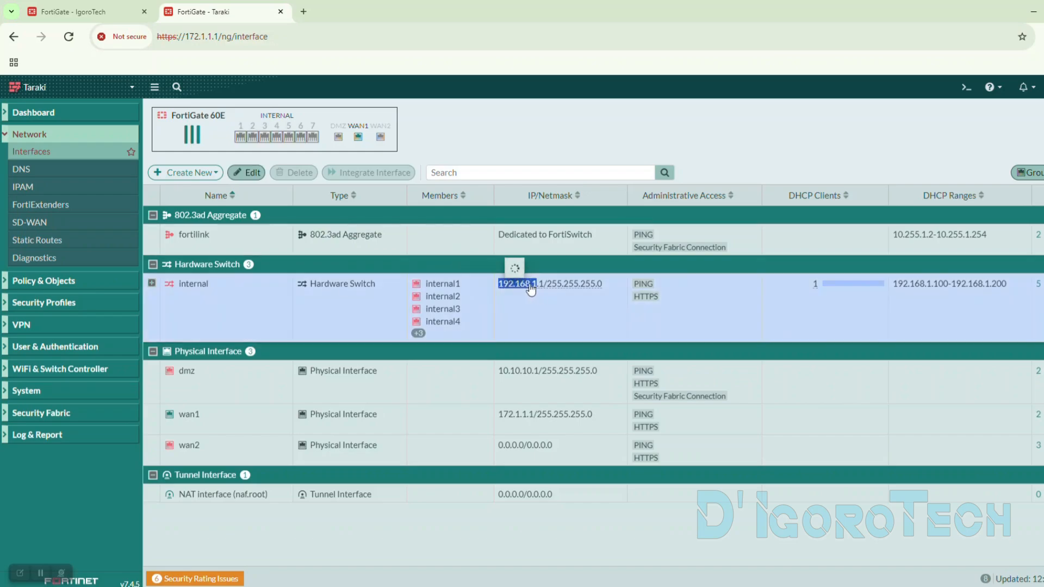
pyautogui.click(103, 11)
pyautogui.hotkey('ctrl', 'v')
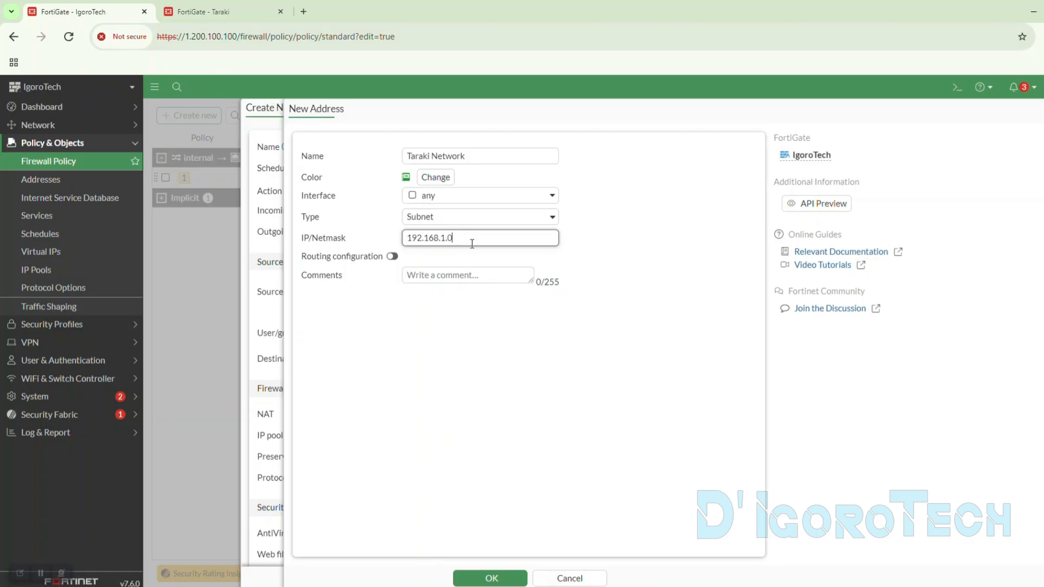
pyautogui.click(396, 260)
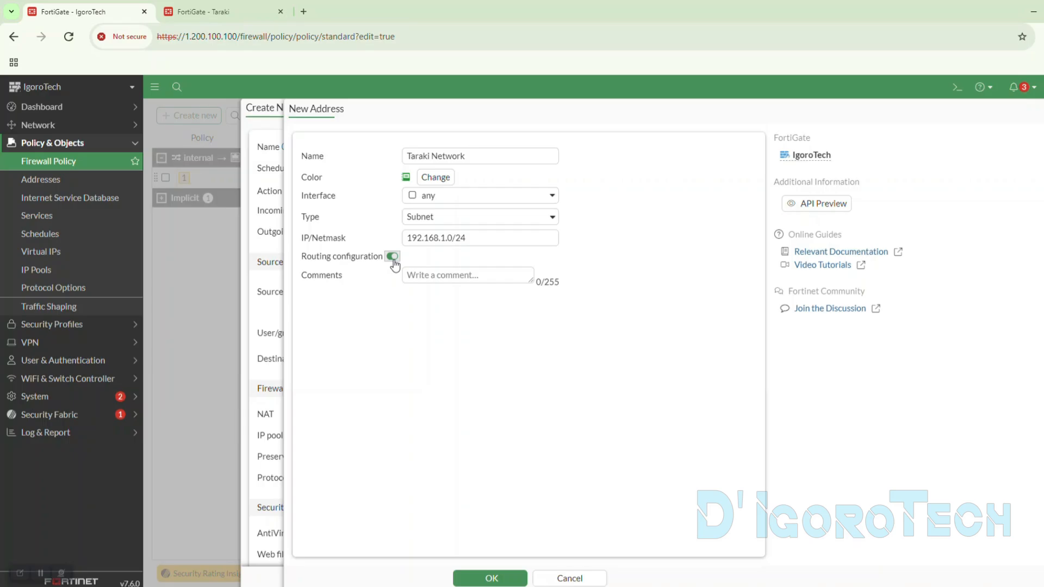
# - Save the Taraki Network address and select it as the policy's destination
pyautogui.click(491, 578)
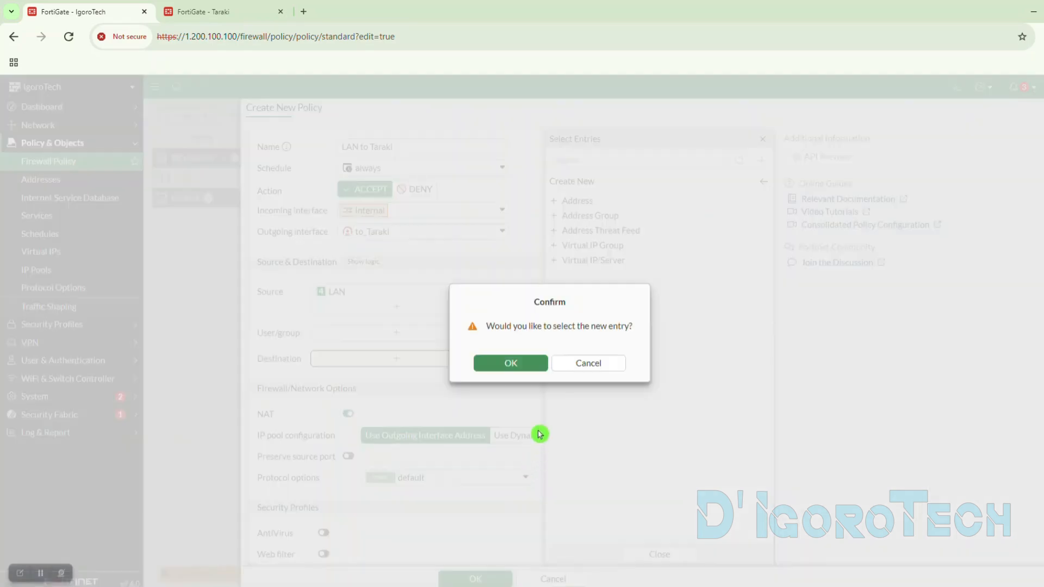
pyautogui.click(530, 363)
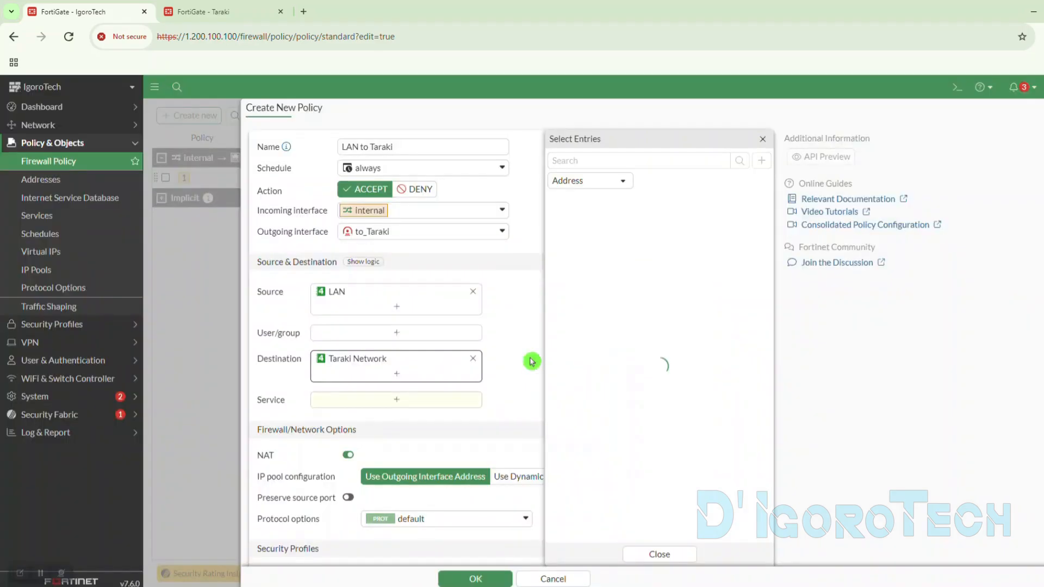
pyautogui.click(525, 386)
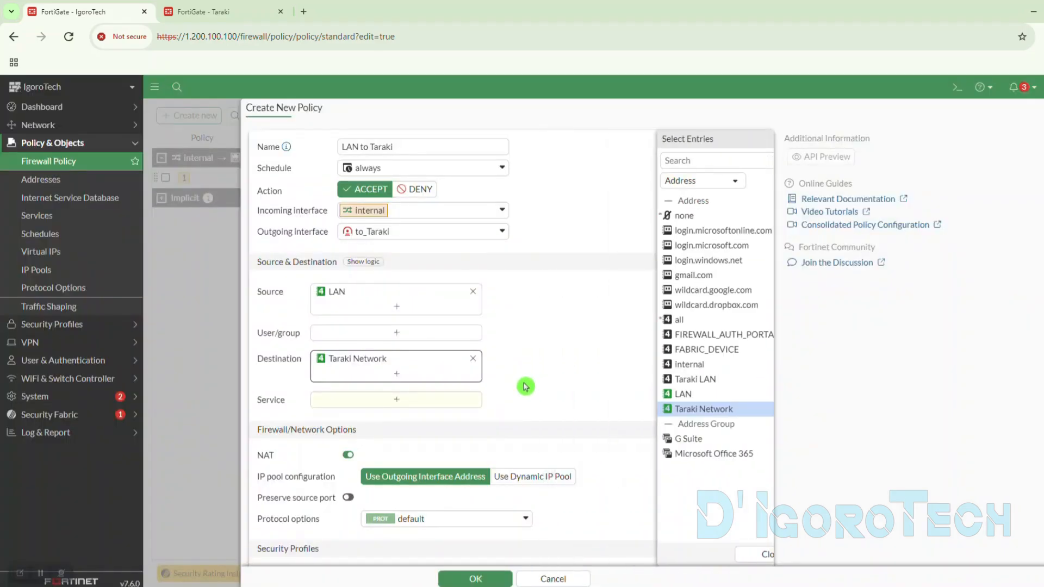
# - Set the LAN to Taraki policy's service to ALL
pyautogui.click(409, 402)
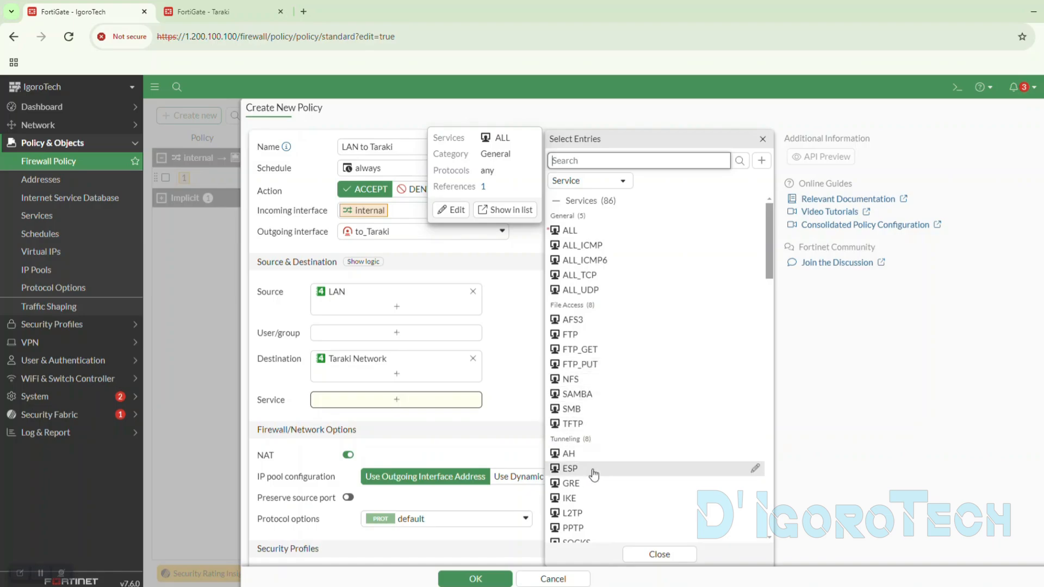
pyautogui.scroll(-5, 593, 474)
pyautogui.scroll(-6, 594, 474)
pyautogui.scroll(10, 598, 473)
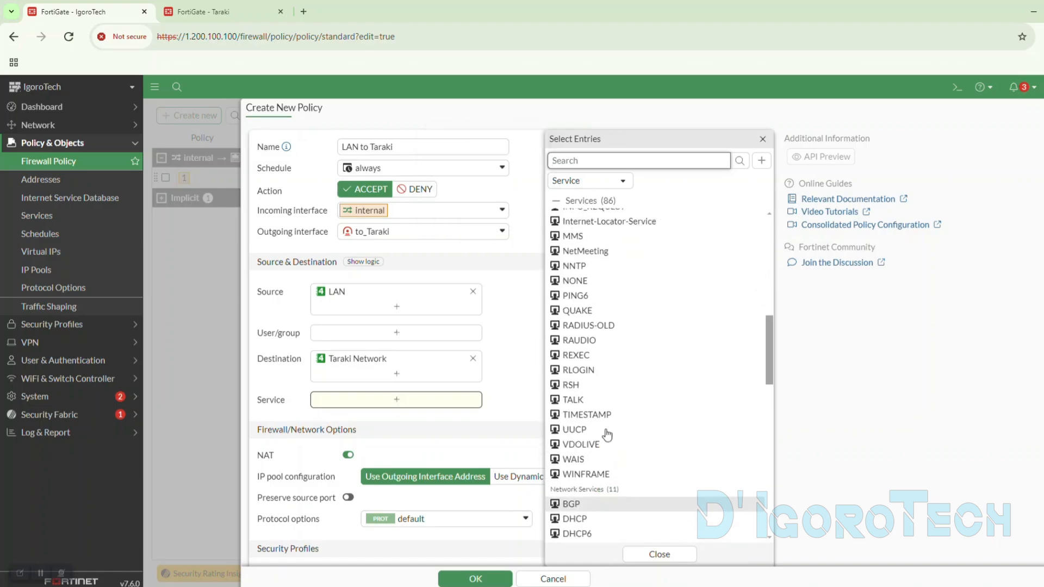
pyautogui.scroll(2, 611, 348)
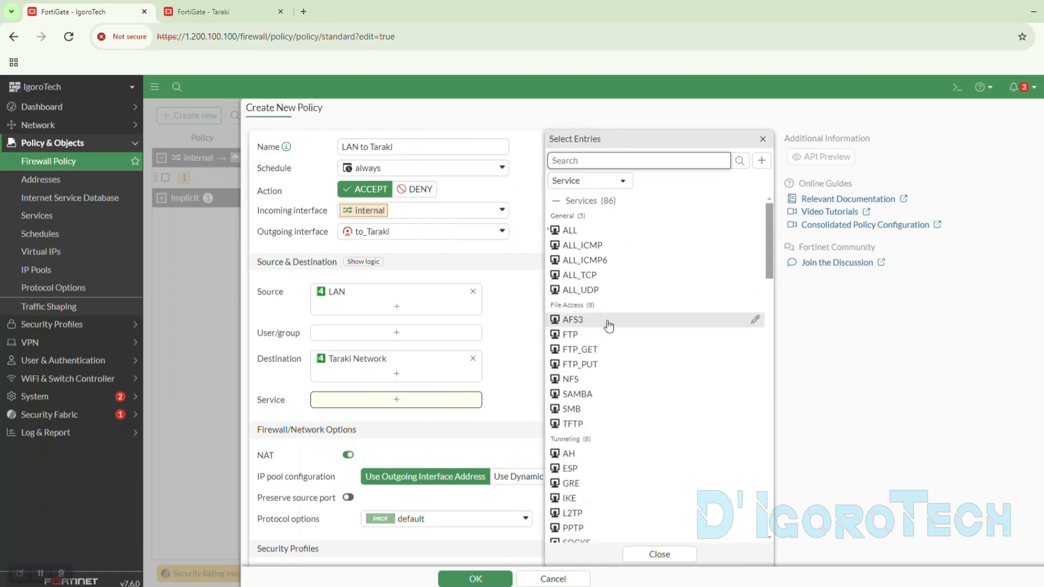
pyautogui.click(580, 233)
pyautogui.click(524, 384)
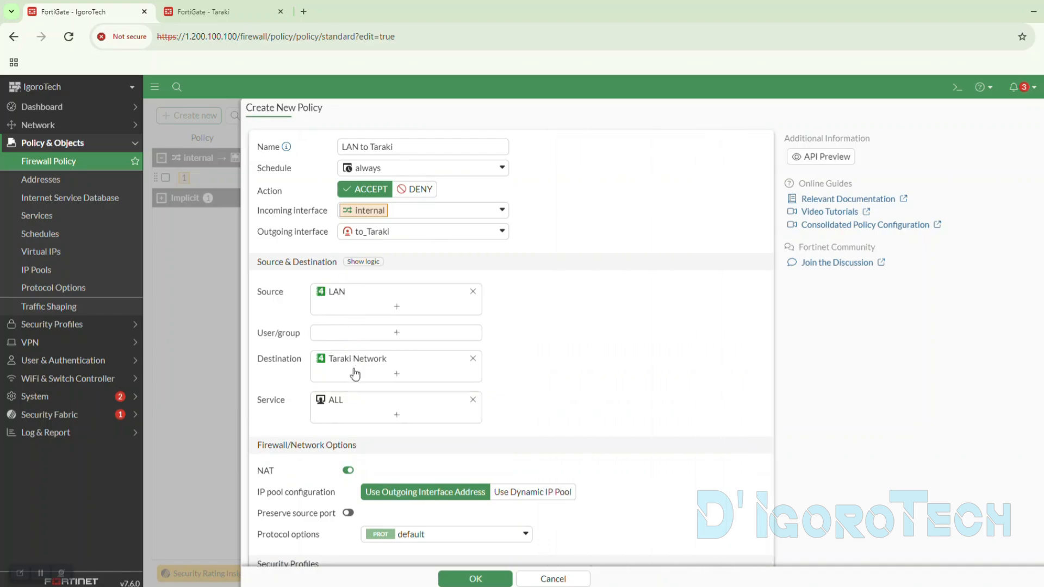
# - Disable NAT in the policy's firewall and network options
pyautogui.scroll(-2, 527, 373)
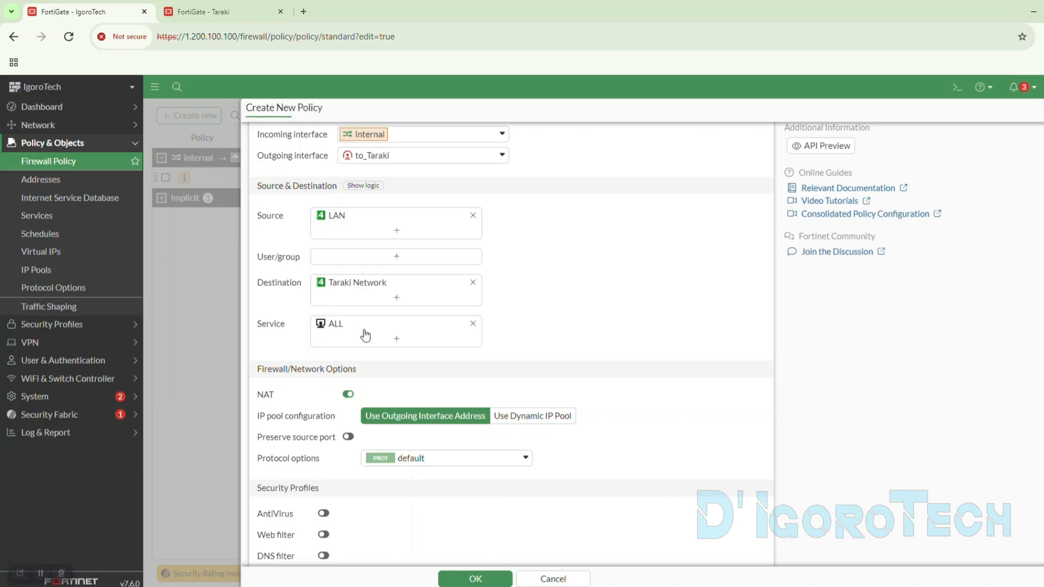
pyautogui.scroll(-4, 365, 335)
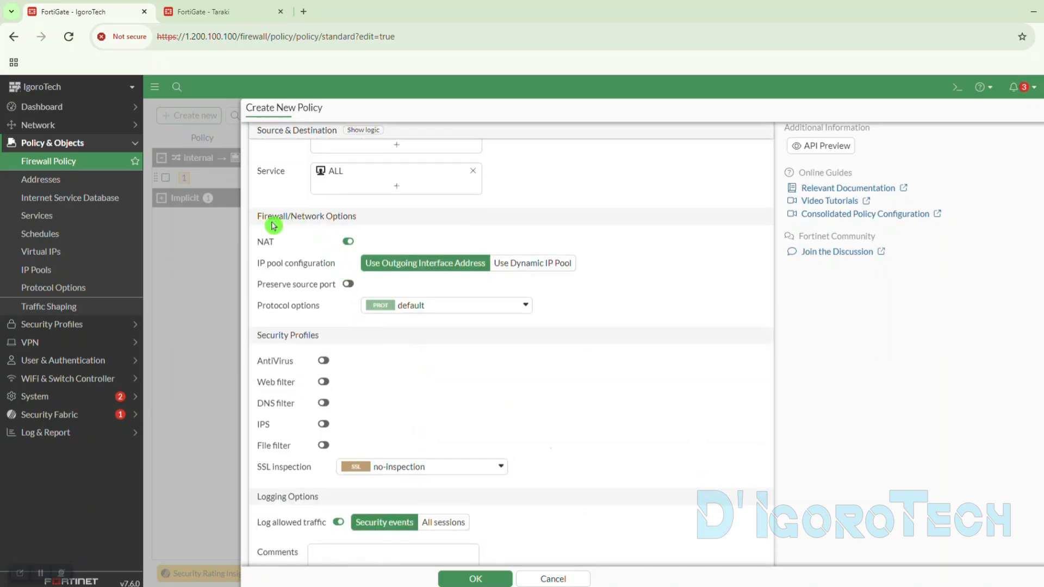
pyautogui.click(347, 243)
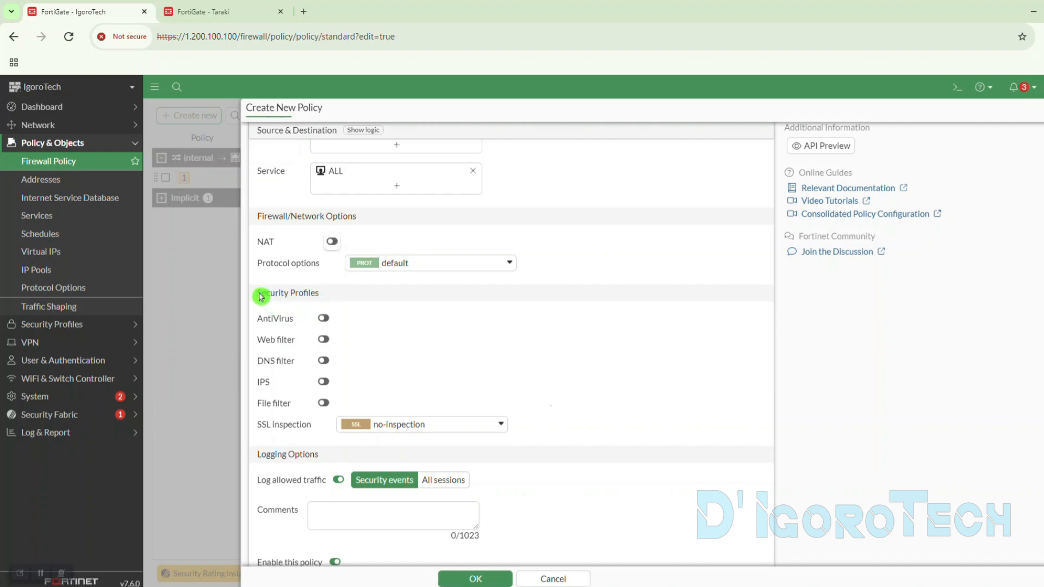
# - Enable AntiVirus with the default profile and set SSL inspection to certificate-inspection in the policy's security profiles
pyautogui.moveTo(256, 293); pyautogui.dragTo(340, 313)
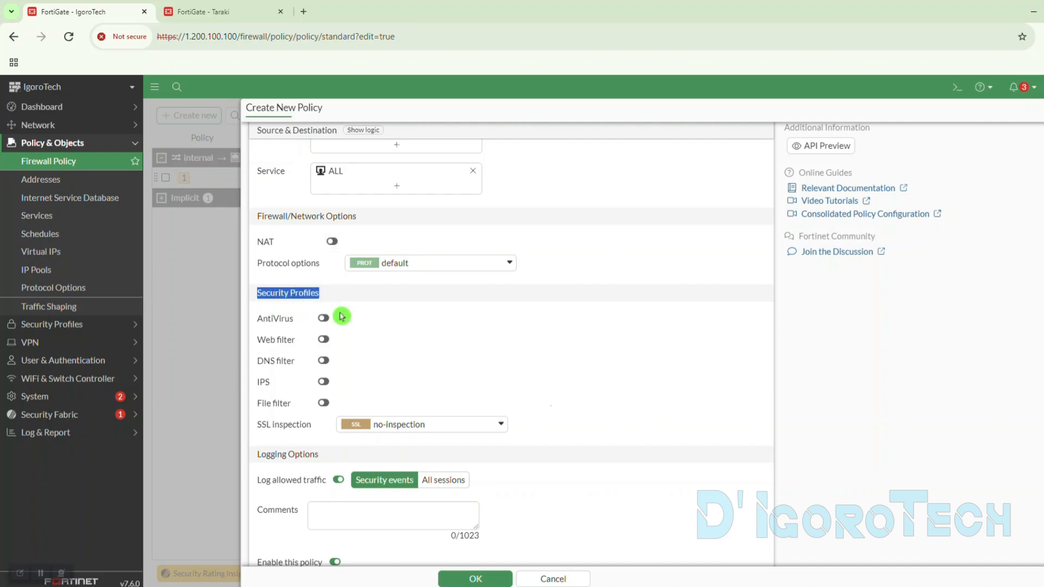
pyautogui.click(324, 318)
pyautogui.click(382, 424)
pyautogui.click(403, 482)
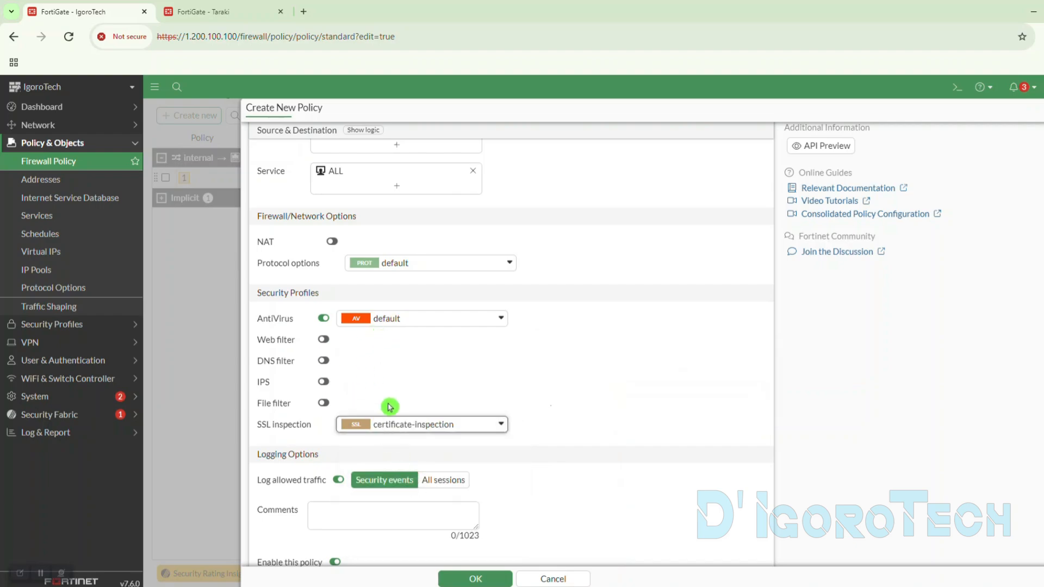
# - Log all sessions for the policy's allowed traffic and save the LAN to Taraki policy
pyautogui.scroll(-1, 390, 406)
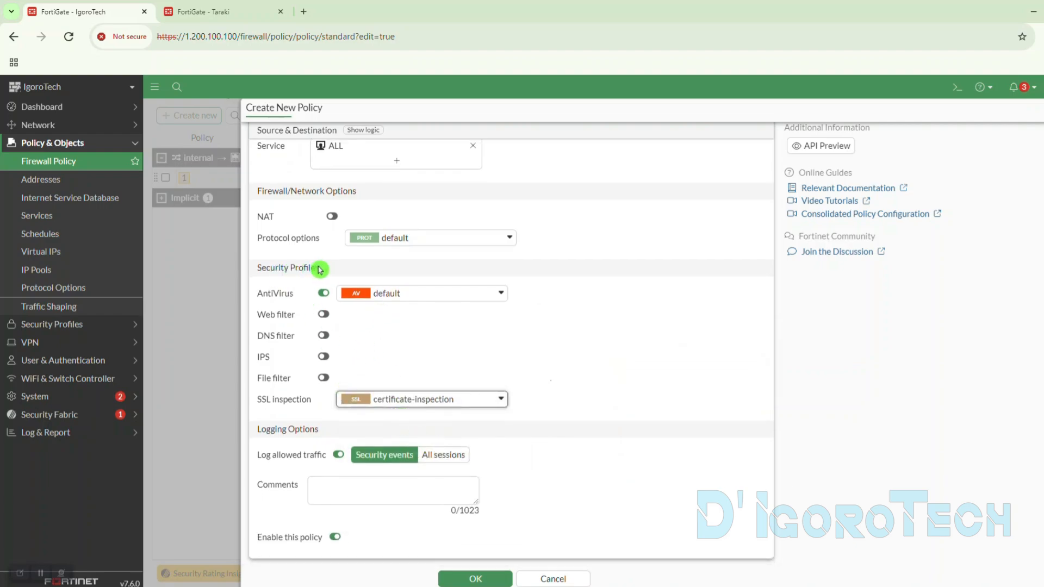
pyautogui.click(438, 458)
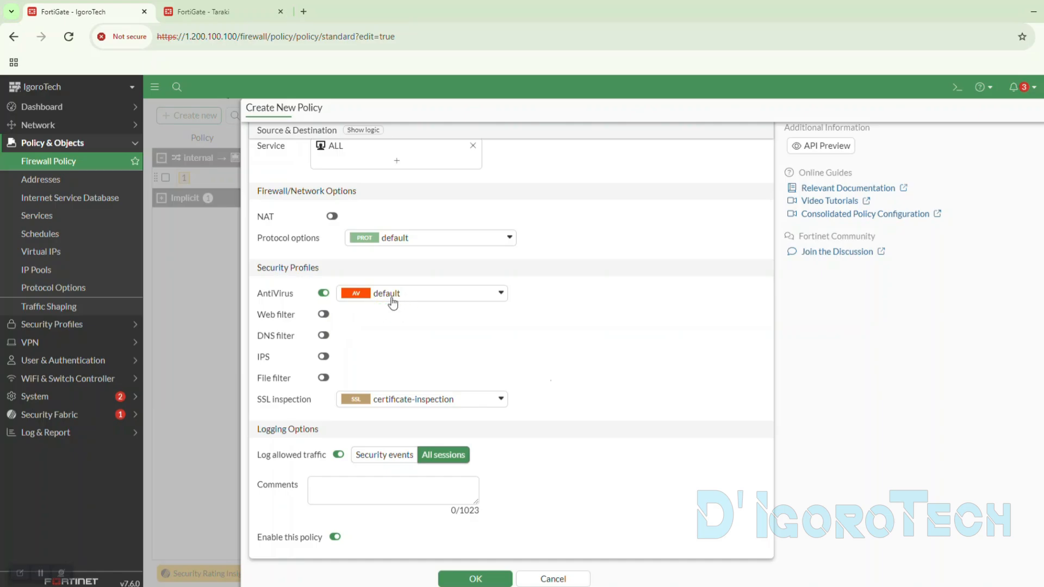
pyautogui.click(490, 579)
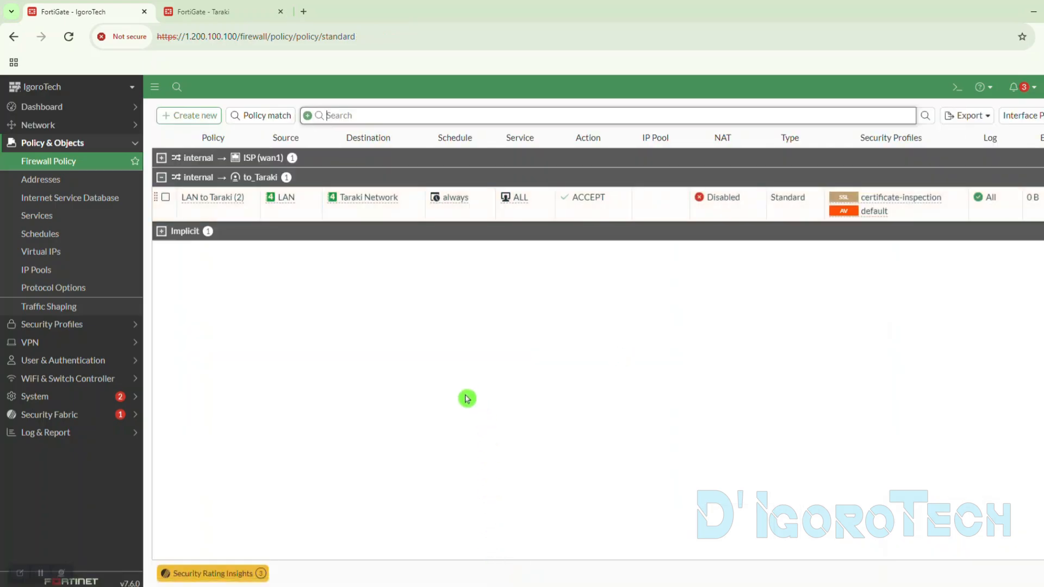
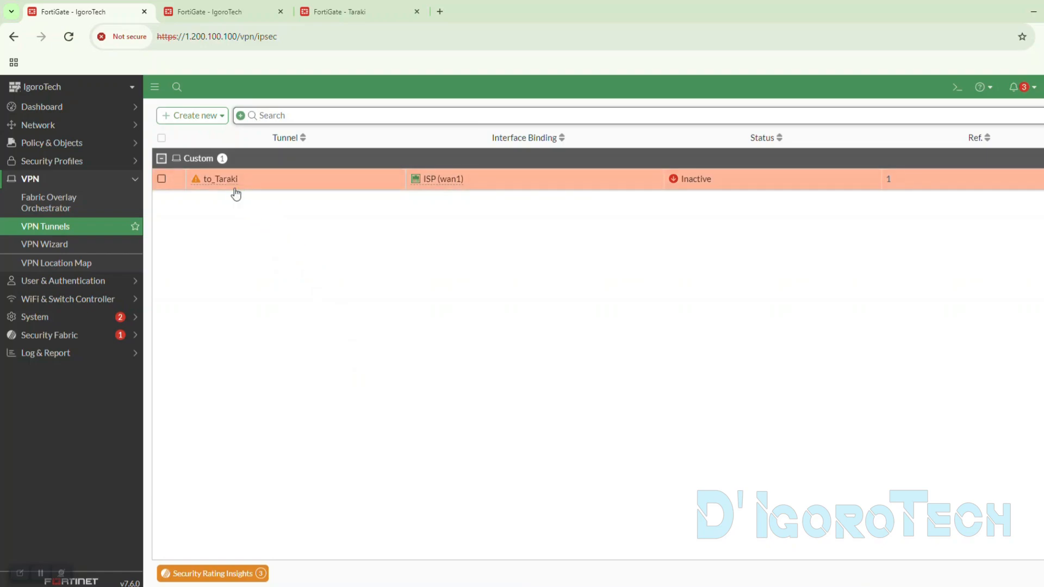
# - Switch to the Taraki FortiGate and start creating a new IPsec tunnel
pyautogui.click(282, 172)
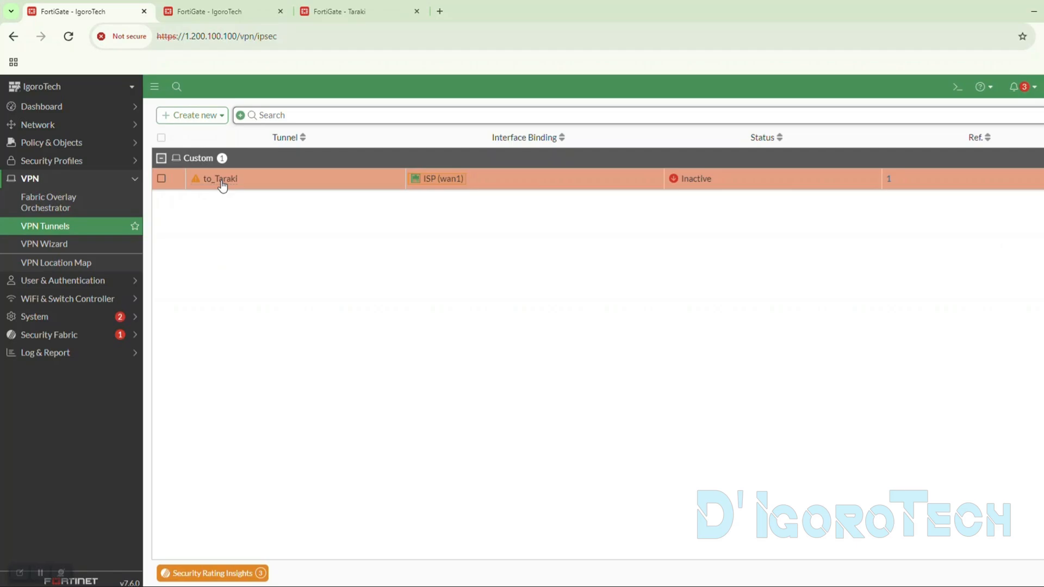
pyautogui.click(243, 13)
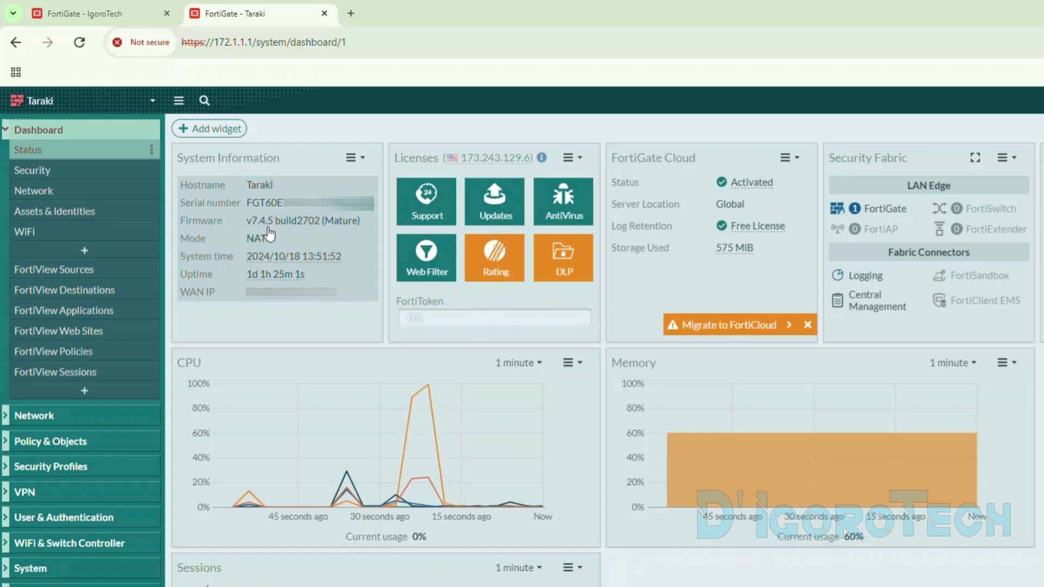
pyautogui.click(30, 492)
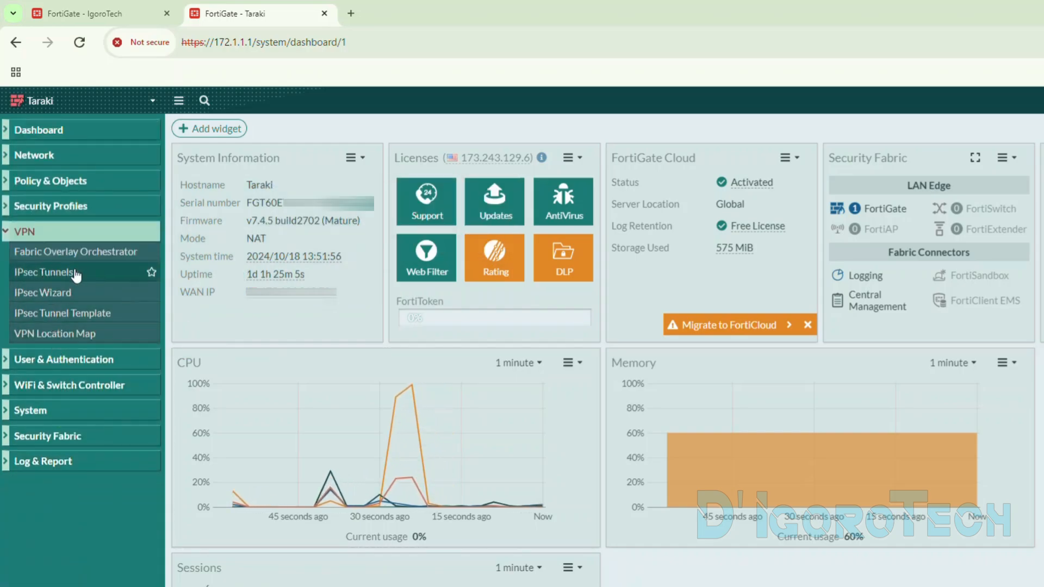
pyautogui.click(74, 274)
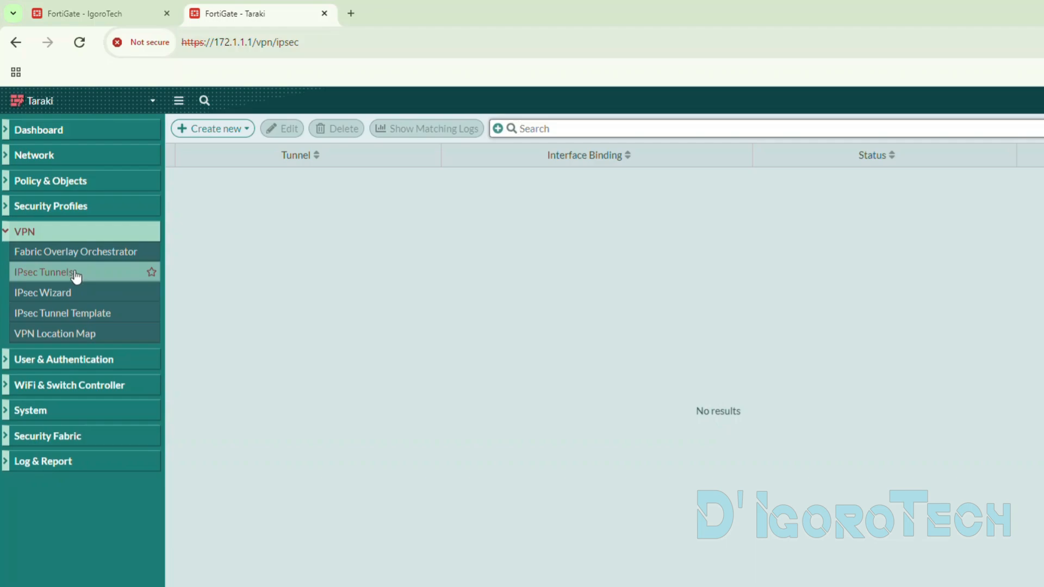
pyautogui.click(213, 135)
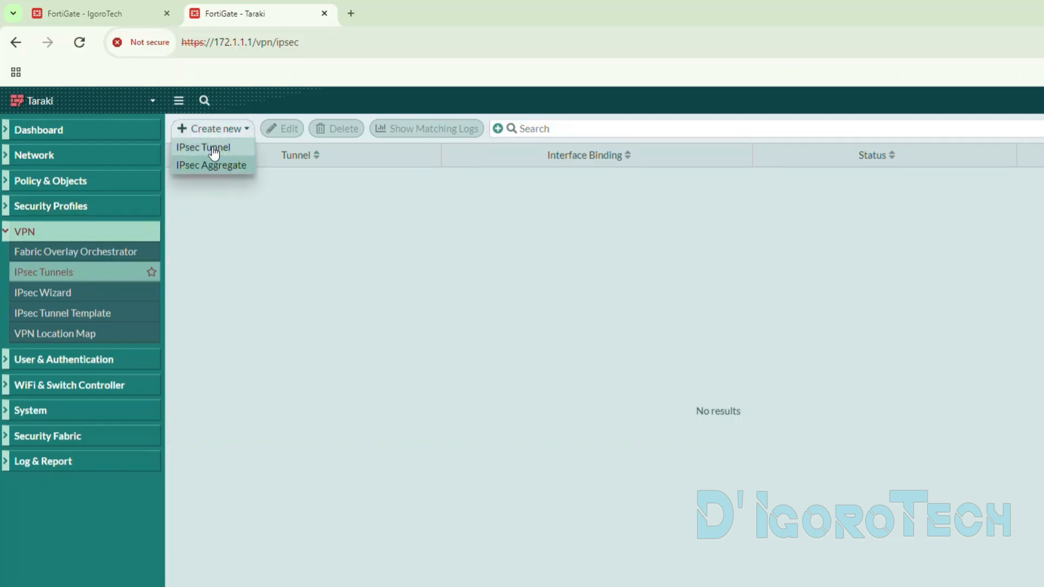
pyautogui.click(212, 153)
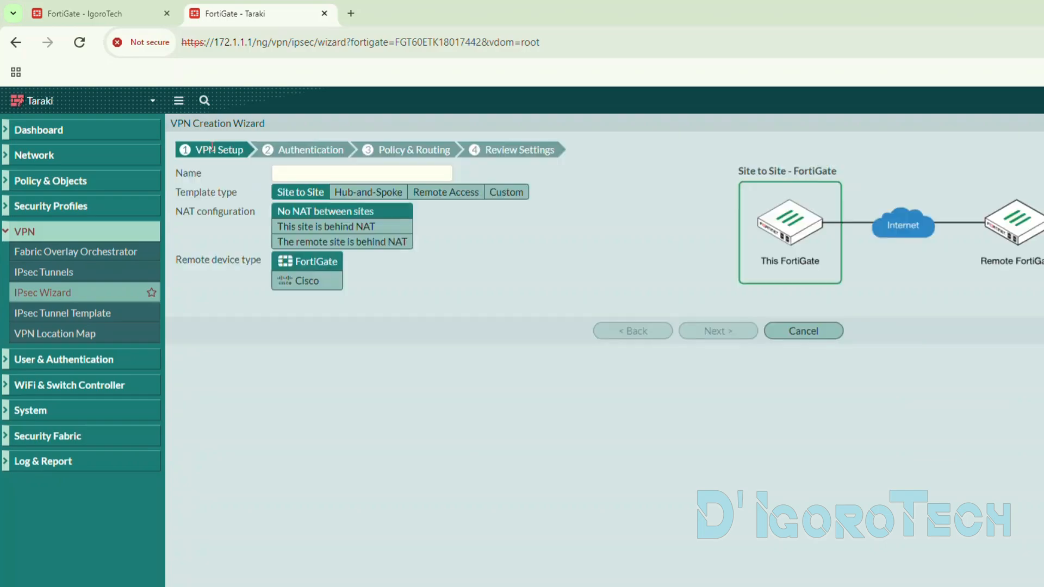
# - Name the VPN tunnel to_Igorotech, choose the Custom template type and continue to the tunnel settings
pyautogui.click(286, 174)
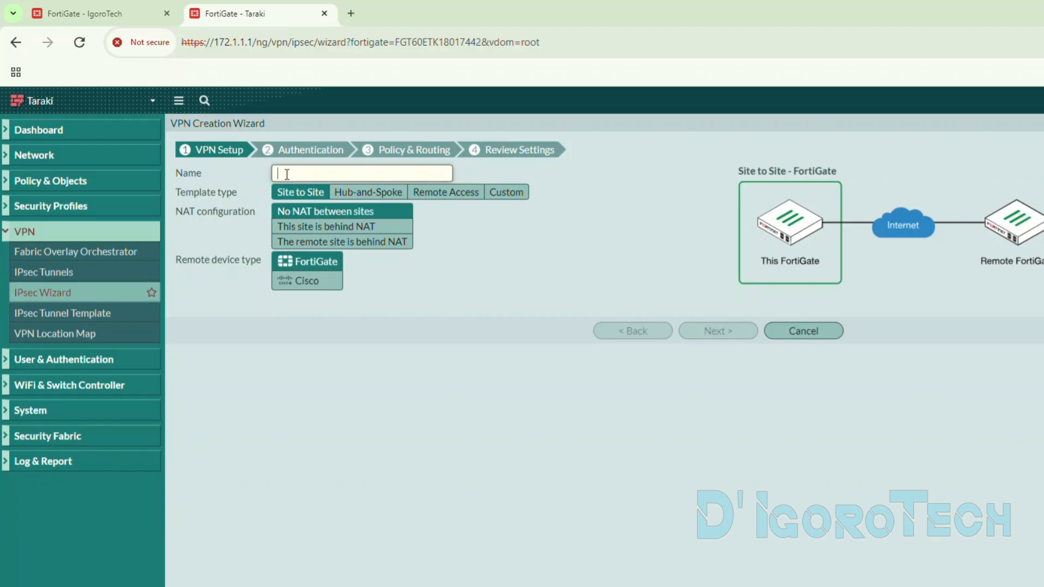
pyautogui.write('to_Igorotech')
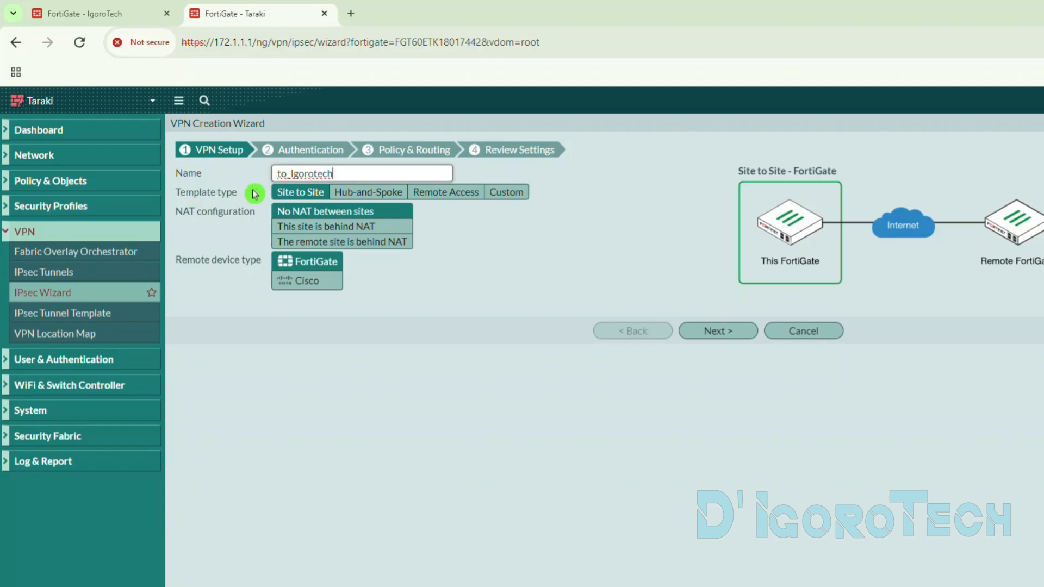
pyautogui.click(503, 197)
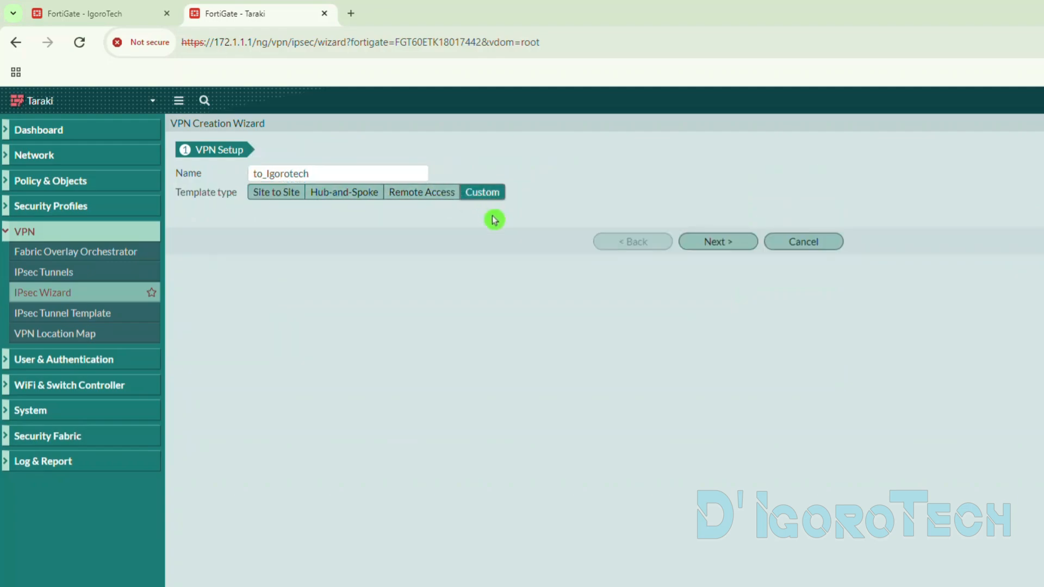
pyautogui.click(718, 242)
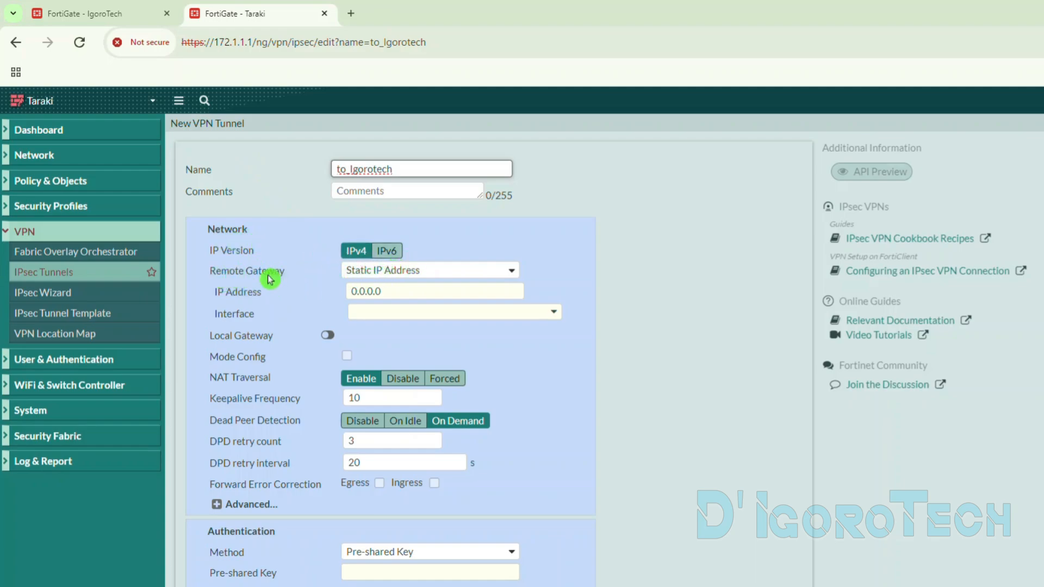
# - Set the remote gateway to Static IP Address with IgoroTech's WAN address 1.200.100.100
pyautogui.click(382, 271)
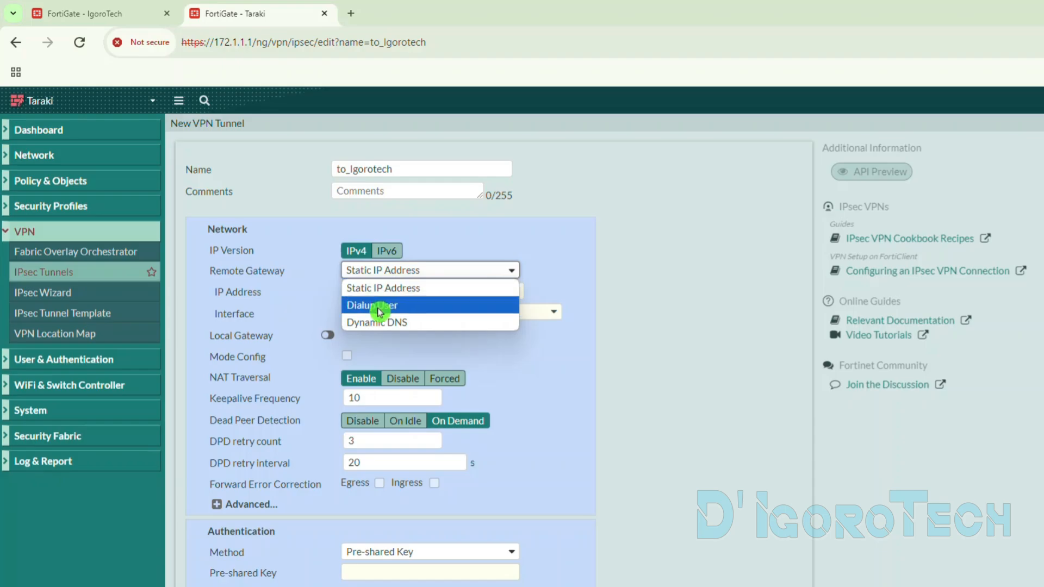
pyautogui.click(399, 287)
pyautogui.moveTo(399, 291); pyautogui.dragTo(332, 280)
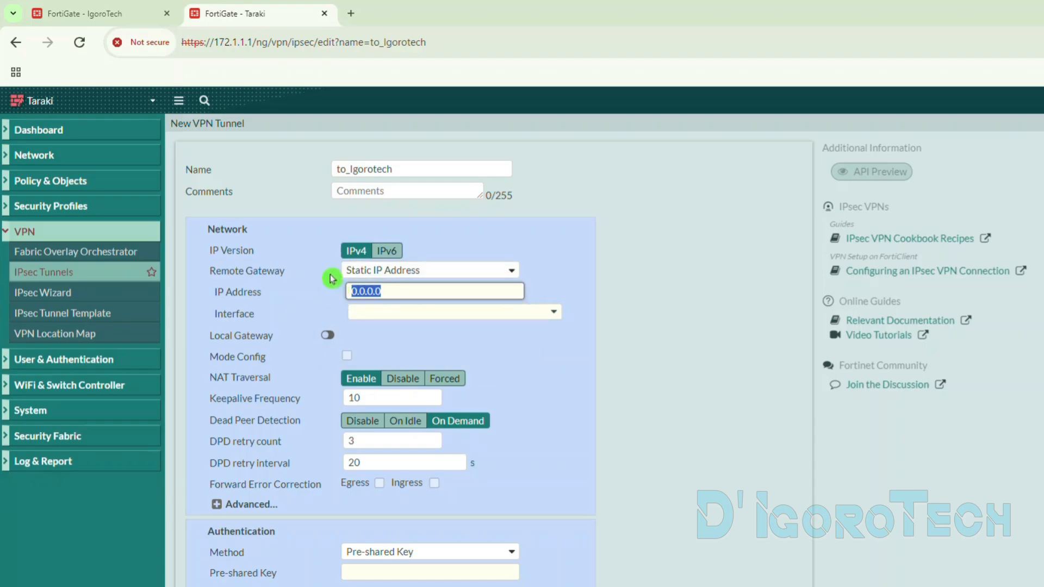
pyautogui.click(128, 15)
pyautogui.moveTo(212, 47); pyautogui.dragTo(270, 45)
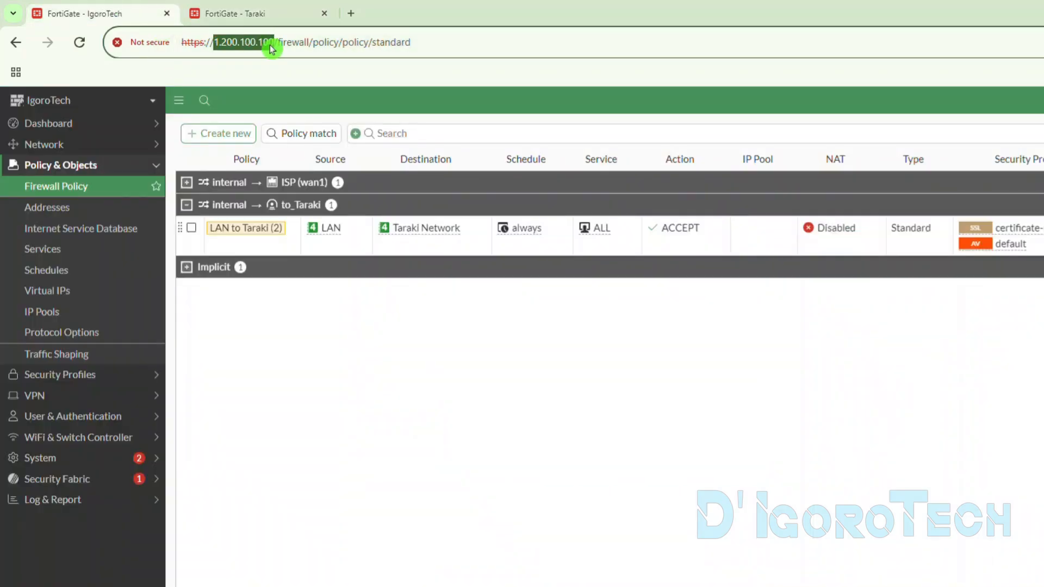
pyautogui.hotkey('ctrl', 'c')
pyautogui.click(260, 12)
pyautogui.hotkey('ctrl', 'v')
pyautogui.click(649, 293)
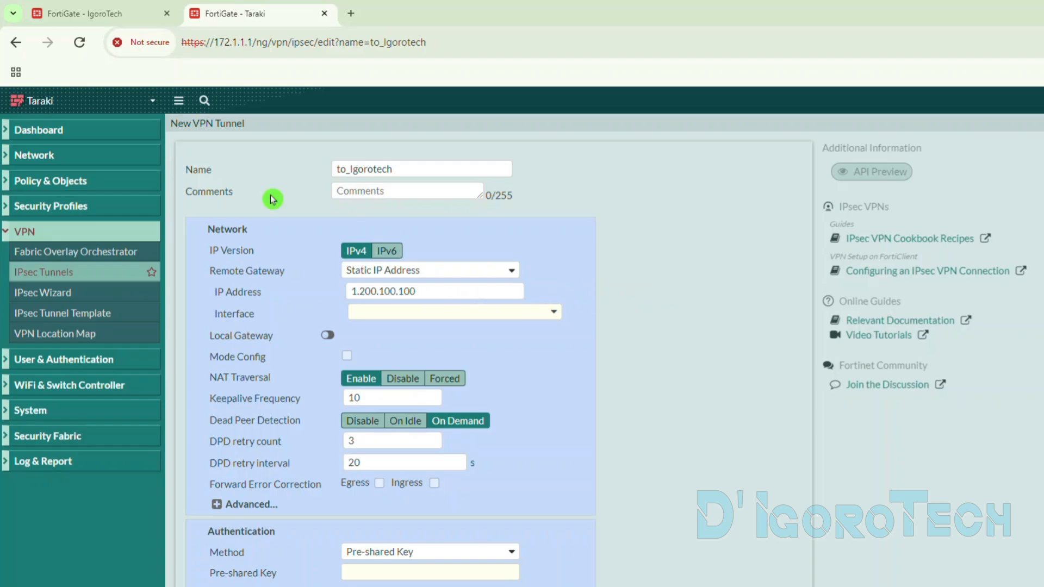
# - Set the remote gateway to Dynamic DNS with d-igorotech.fortiddns.com, copied from IgoroTech's DNS settings
pyautogui.click(109, 13)
pyautogui.click(59, 146)
pyautogui.click(47, 191)
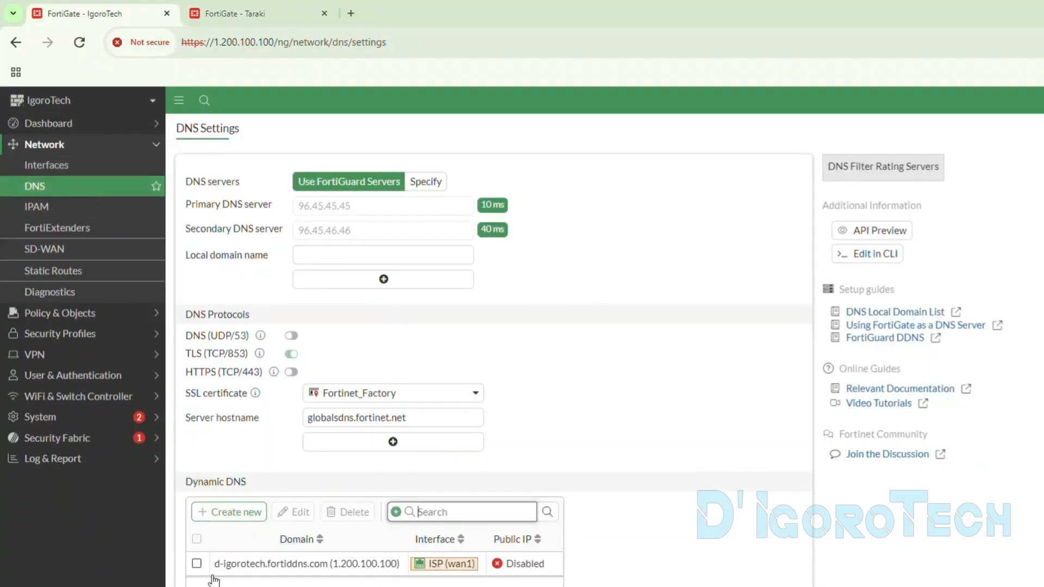
pyautogui.moveTo(214, 565); pyautogui.dragTo(326, 565)
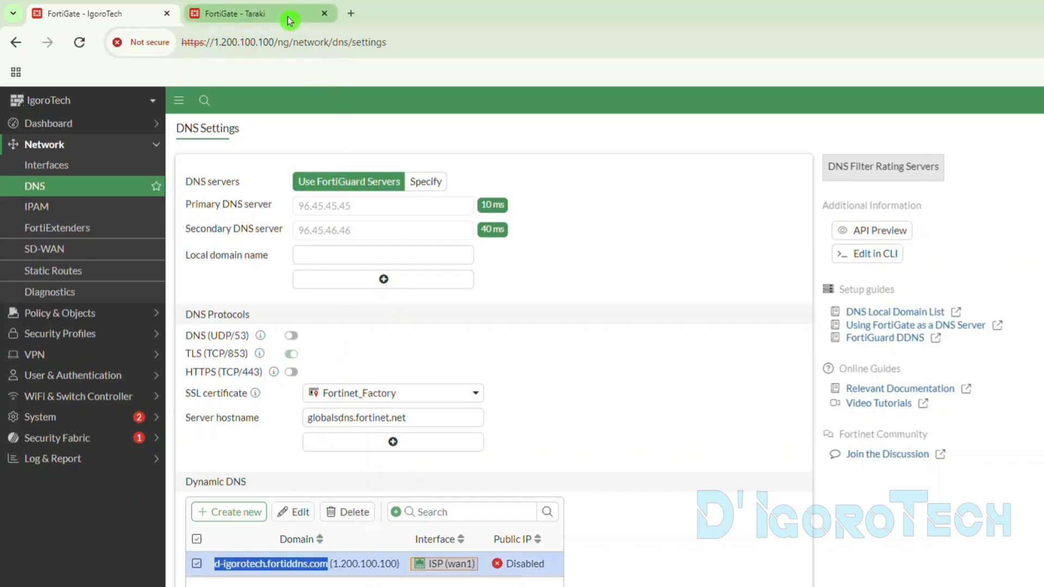
pyautogui.click(288, 21)
pyautogui.click(373, 288)
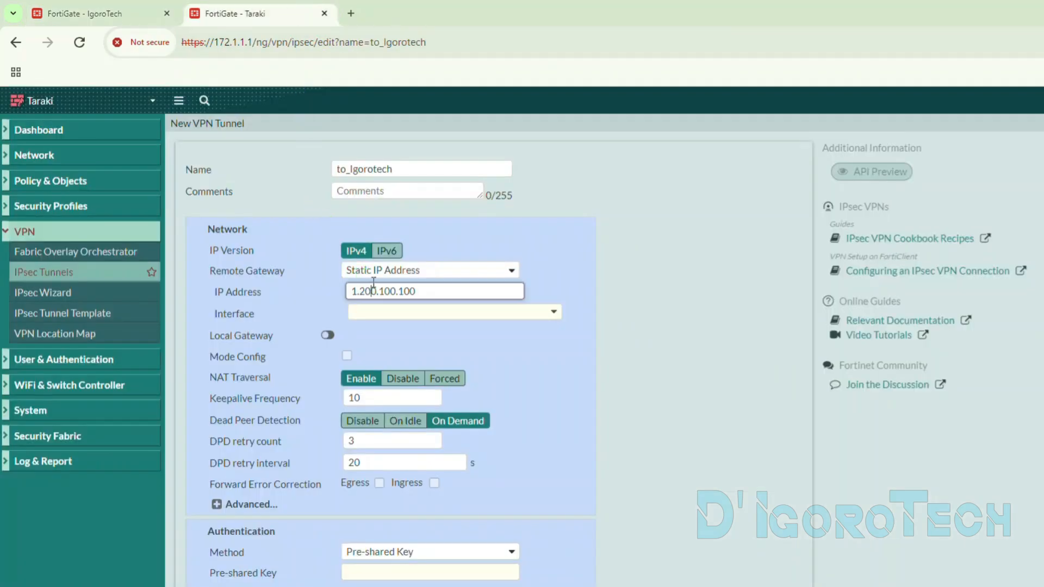
pyautogui.moveTo(372, 271); pyautogui.dragTo(380, 323)
pyautogui.click(384, 294)
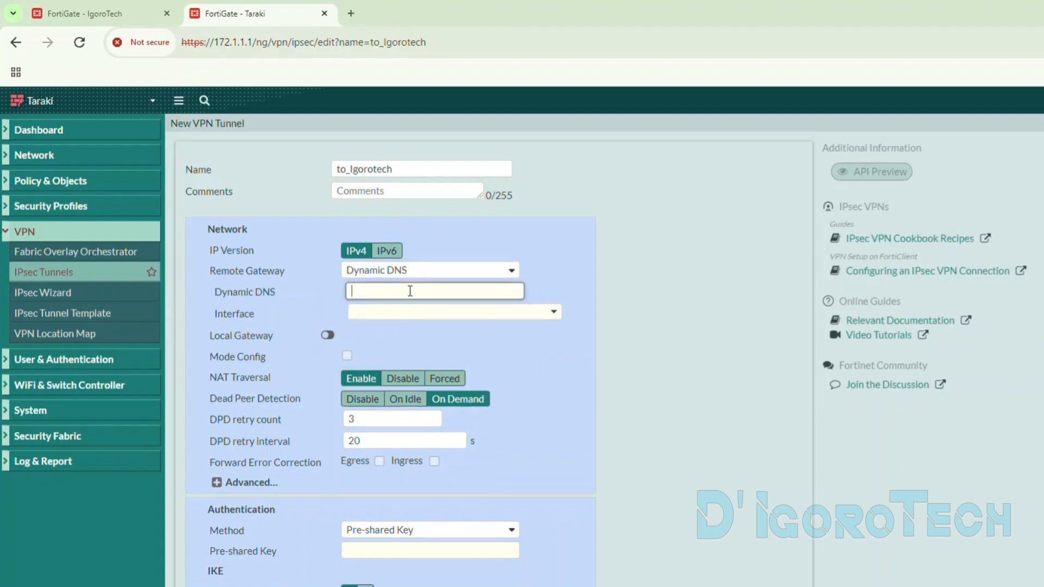
pyautogui.hotkey('ctrl', 'v')
# - Set the tunnel's interface to wan1
pyautogui.click(369, 318)
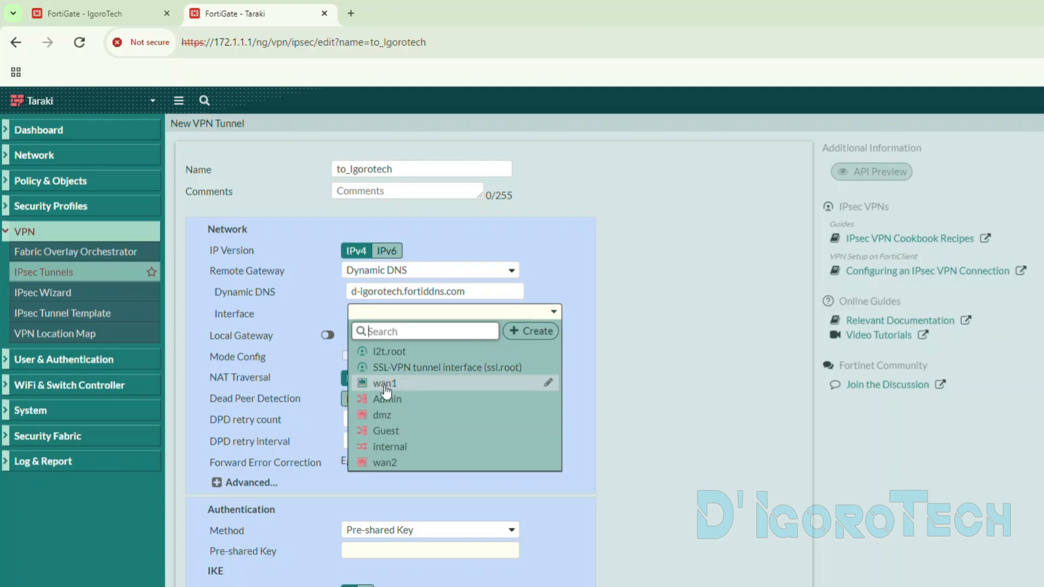
pyautogui.moveTo(380, 390)
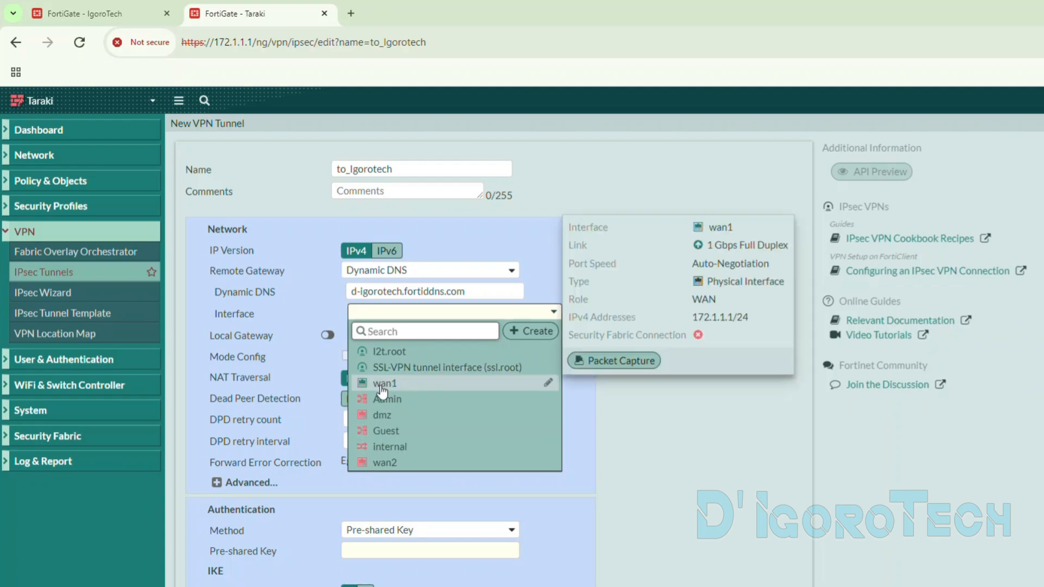
pyautogui.click(382, 385)
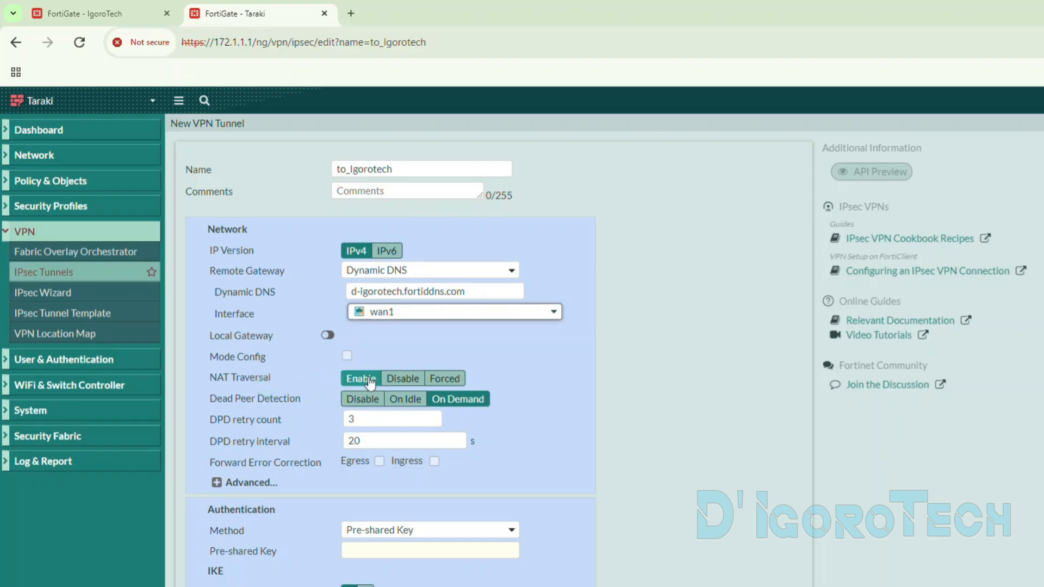
# - Examine Taraki's wan1 interface settings in a separate browser tab and return to the new tunnel
pyautogui.click(43, 154)
pyautogui.rightClick(33, 174)
pyautogui.click(61, 178)
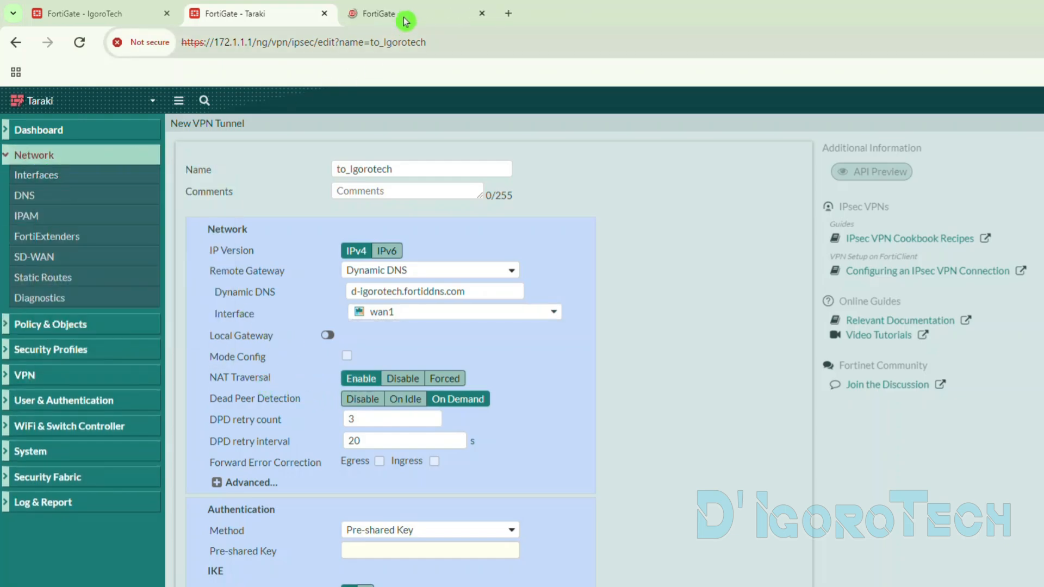
pyautogui.click(405, 19)
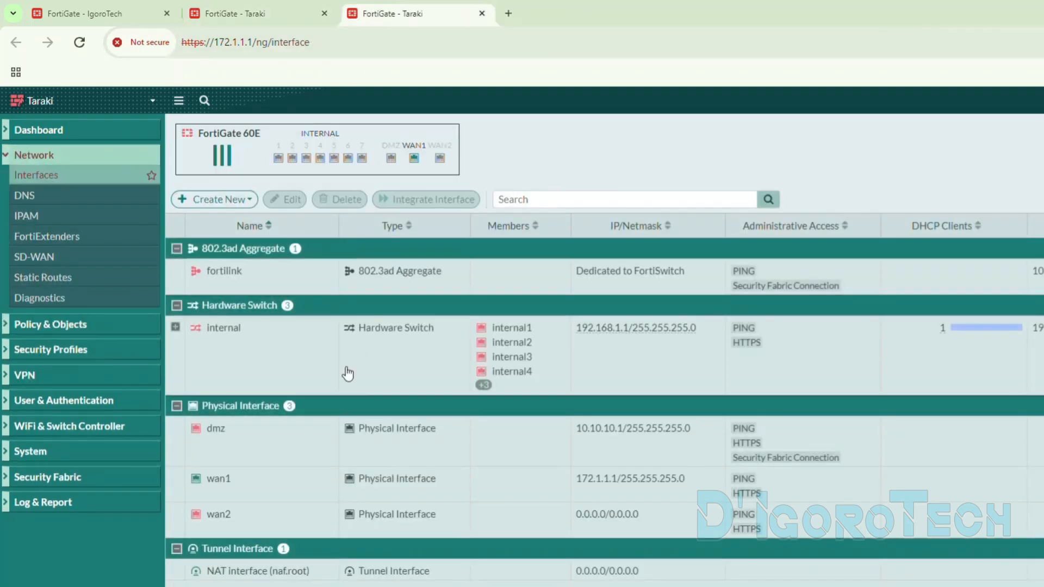
pyautogui.doubleClick(559, 489)
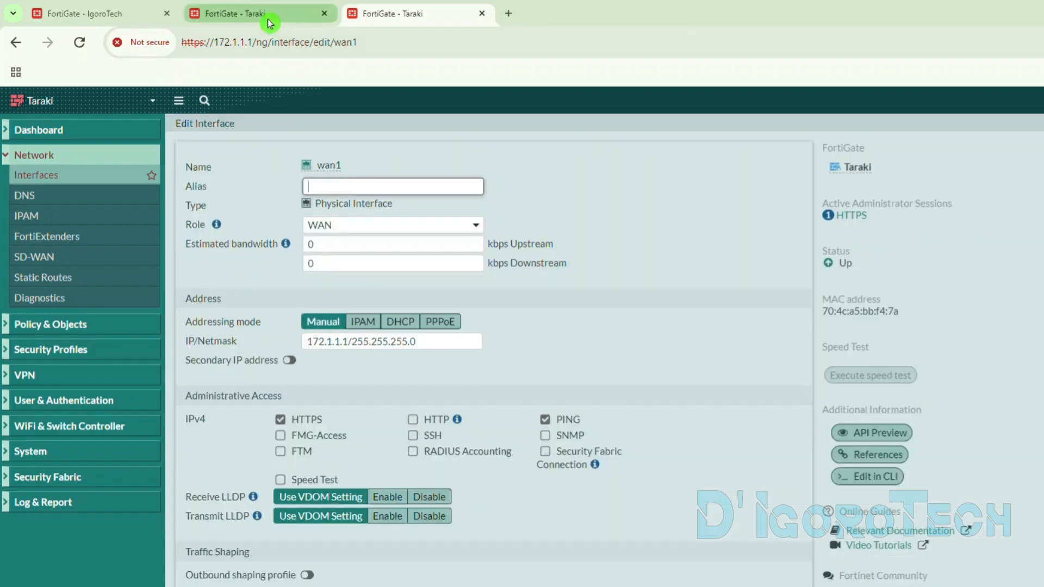
pyautogui.click(268, 22)
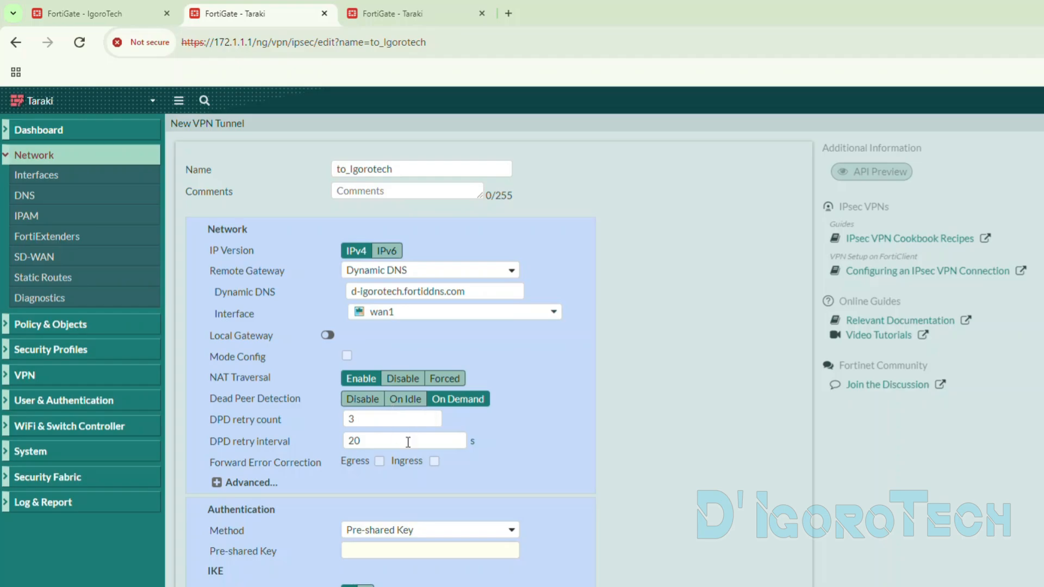
# - Choose Pre-shared Key as the tunnel's authentication method and make the key field ready for entry
pyautogui.scroll(-5, 407, 441)
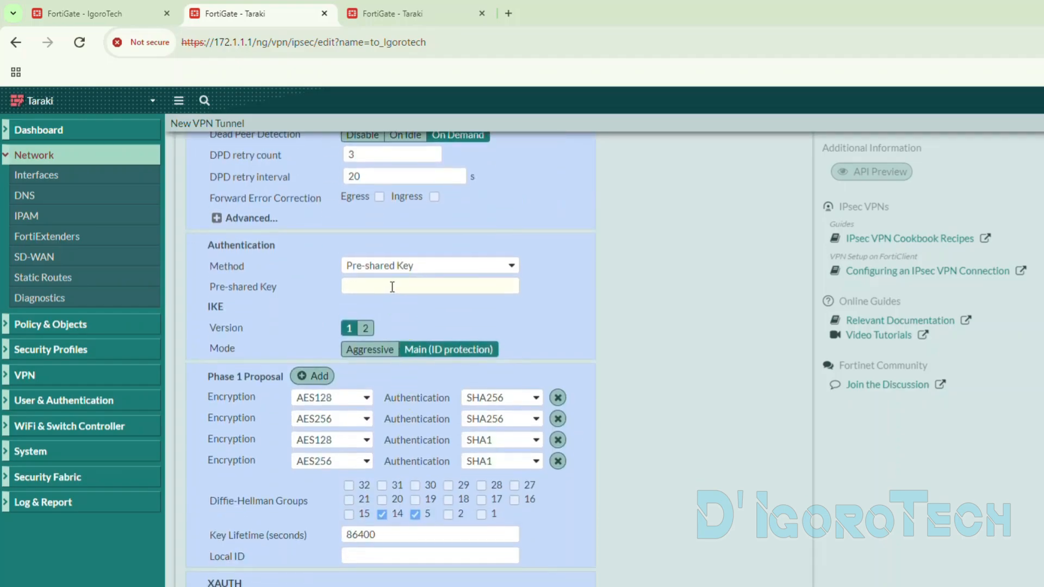
pyautogui.click(392, 287)
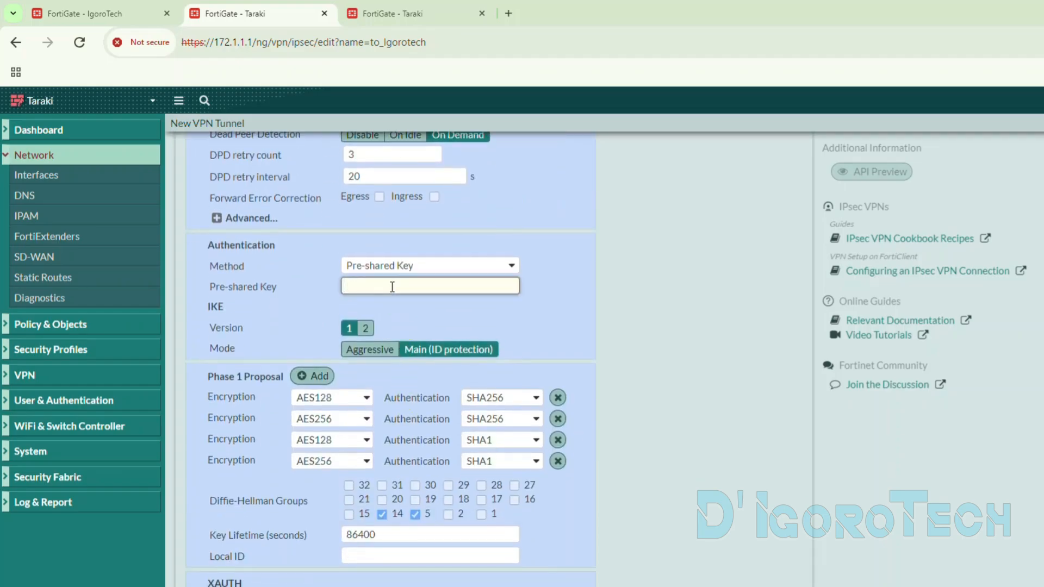
pyautogui.click(316, 262)
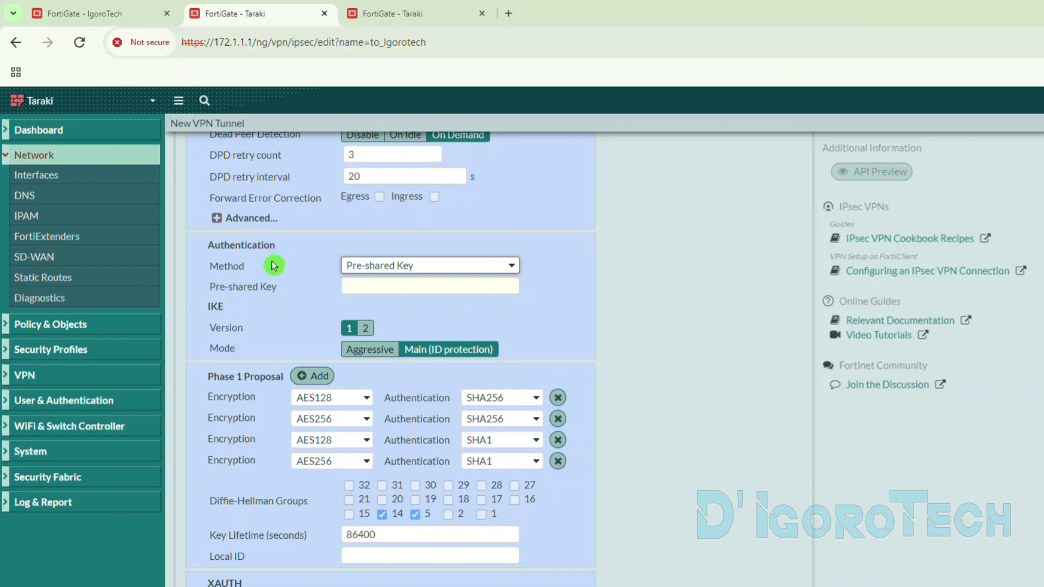
pyautogui.click(390, 265)
pyautogui.click(387, 280)
pyautogui.click(367, 282)
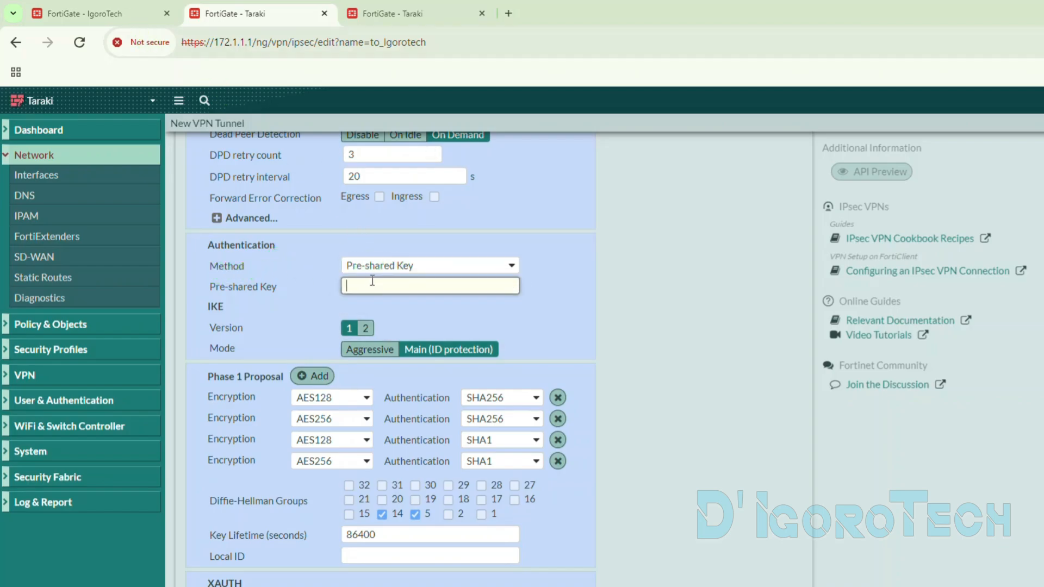
# - Paste the pre-shared key used by IgoroTech's to_Taraki tunnel into the new tunnel's key field and reveal it for checking
pyautogui.click(109, 12)
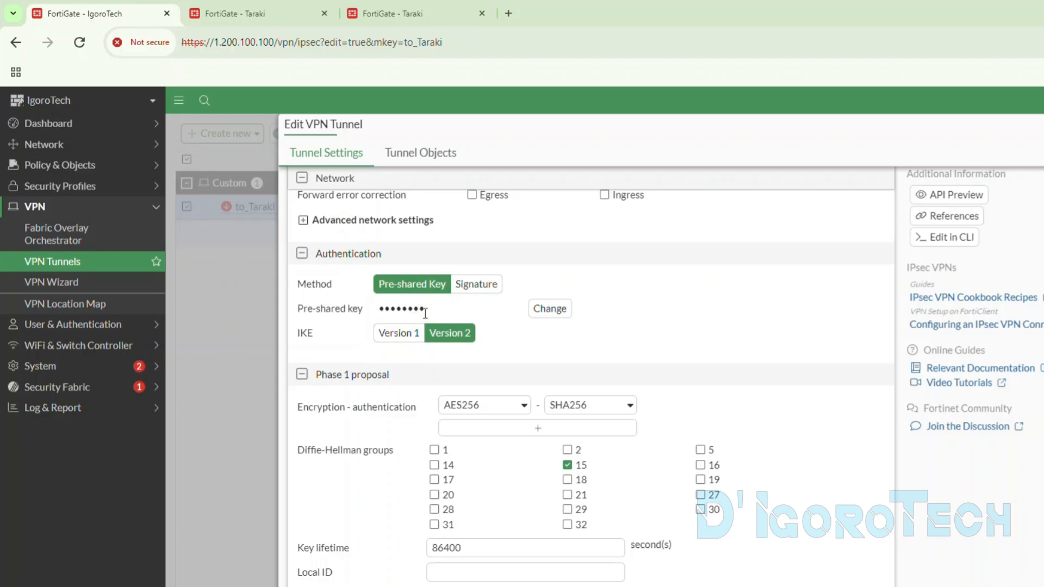
pyautogui.moveTo(426, 307); pyautogui.dragTo(360, 307)
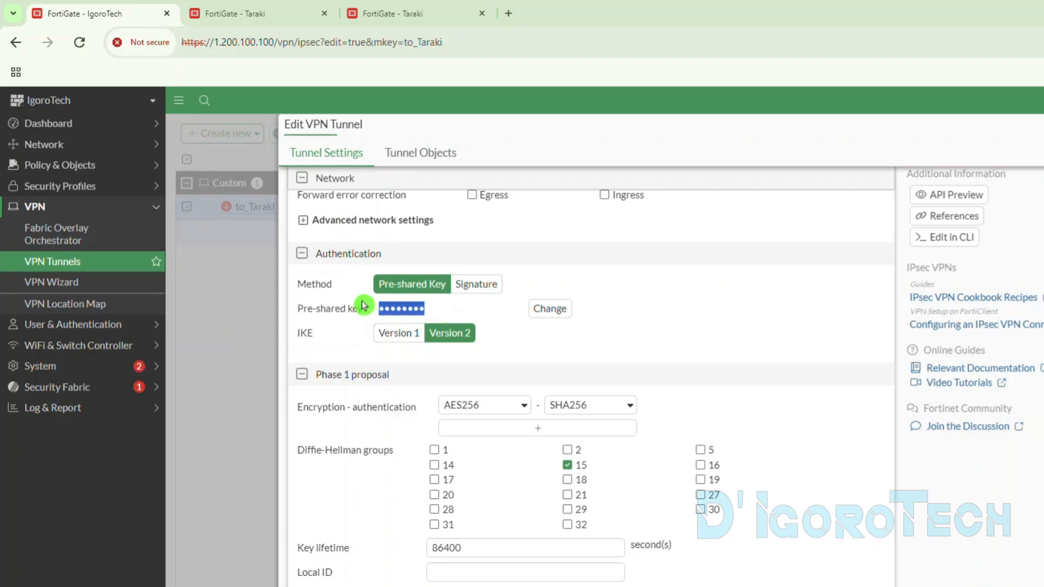
pyautogui.click(294, 20)
pyautogui.hotkey('ctrl', 'v')
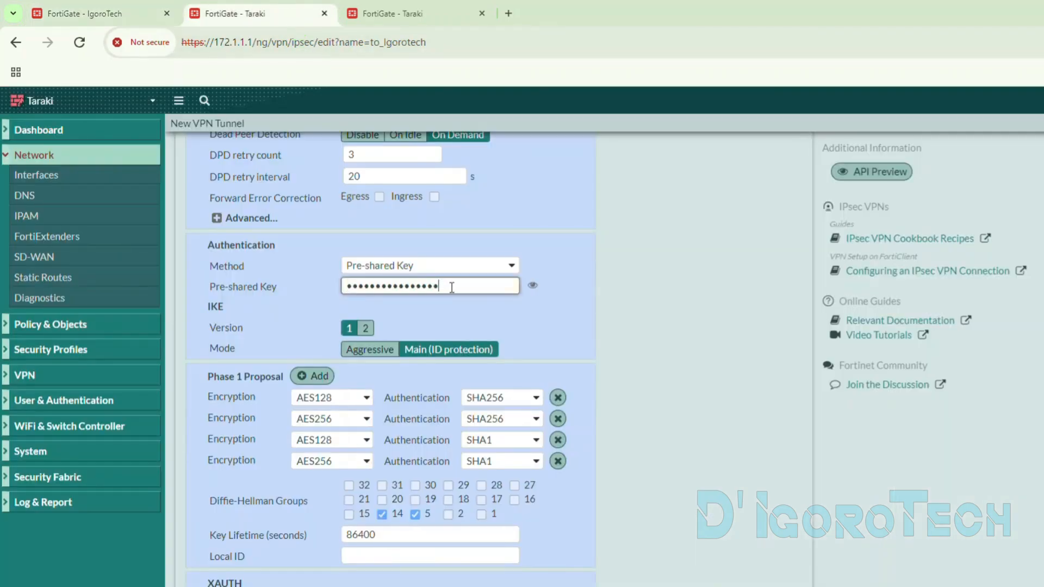
pyautogui.click(534, 262)
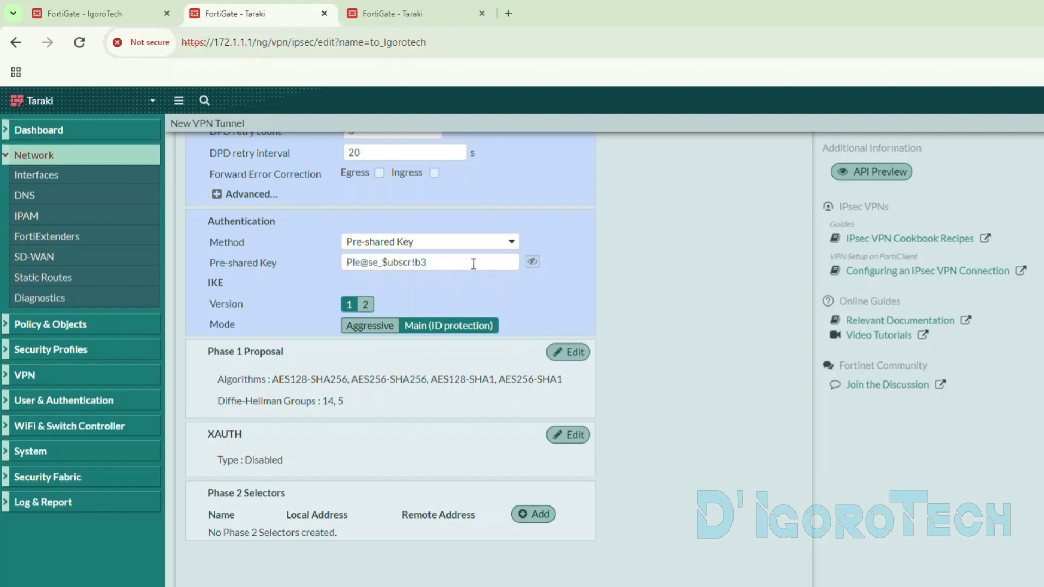
pyautogui.click(427, 263)
# - Check the IKE version of IgoroTech's to_Taraki tunnel and set the new Taraki tunnel's IKE version to 2
pyautogui.click(212, 306)
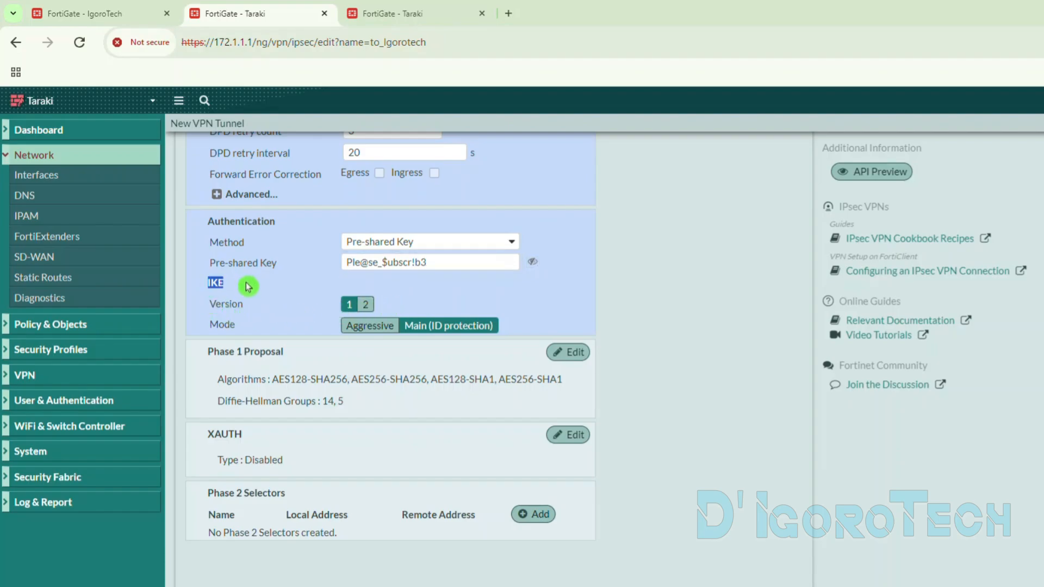
pyautogui.click(147, 13)
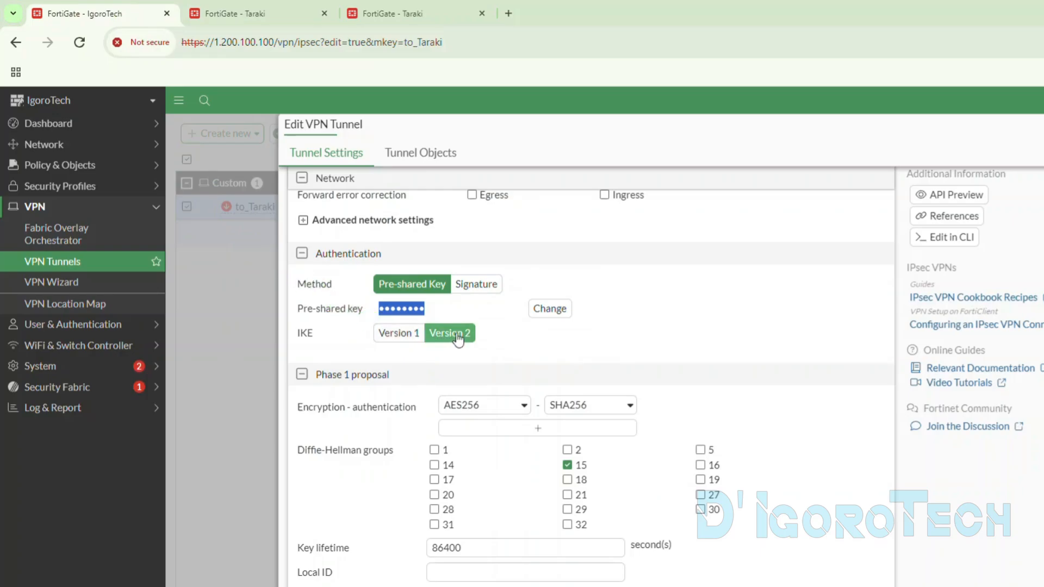
pyautogui.click(283, 13)
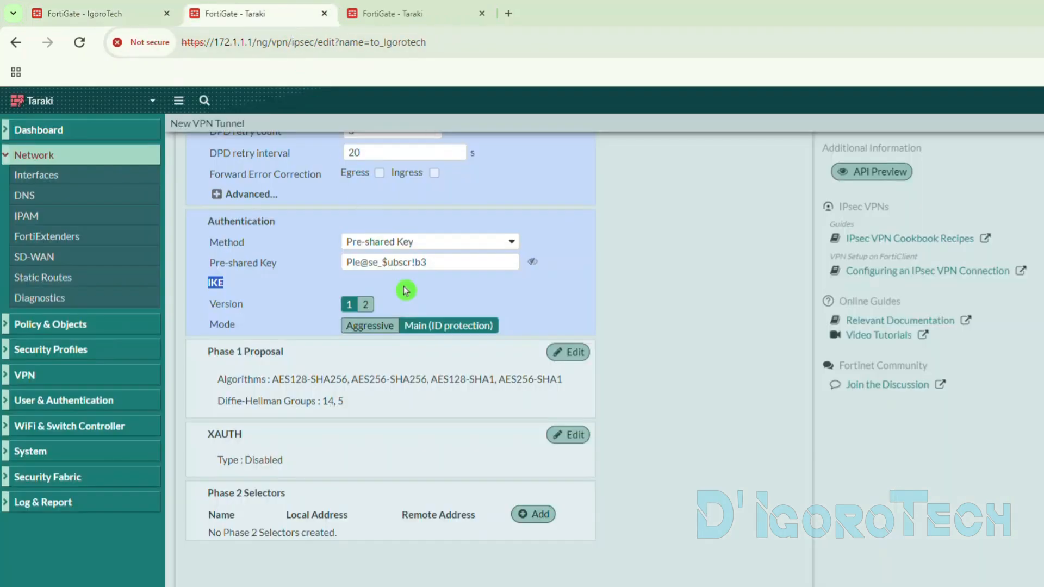
pyautogui.click(366, 305)
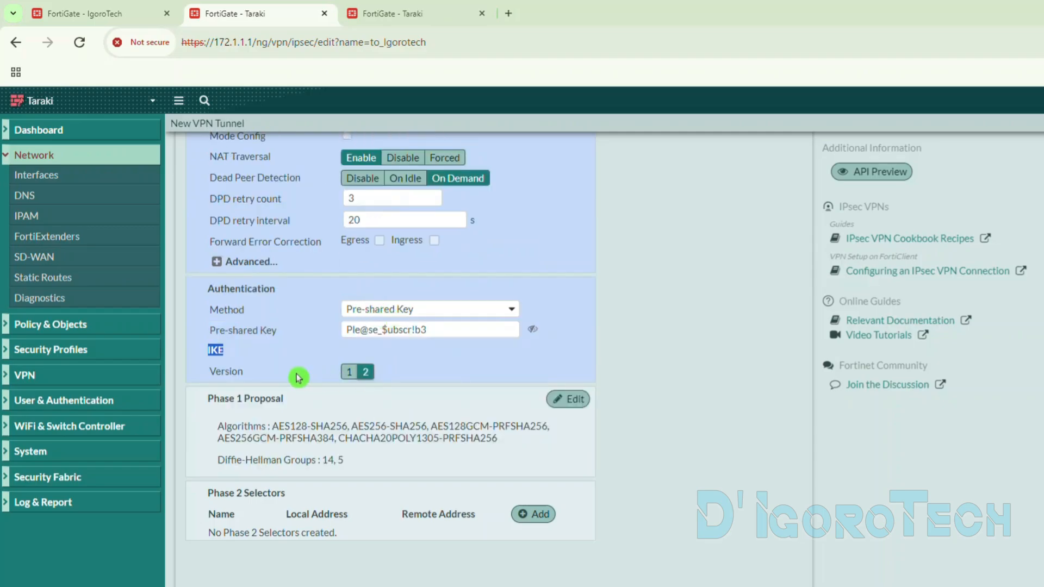
pyautogui.click(314, 380)
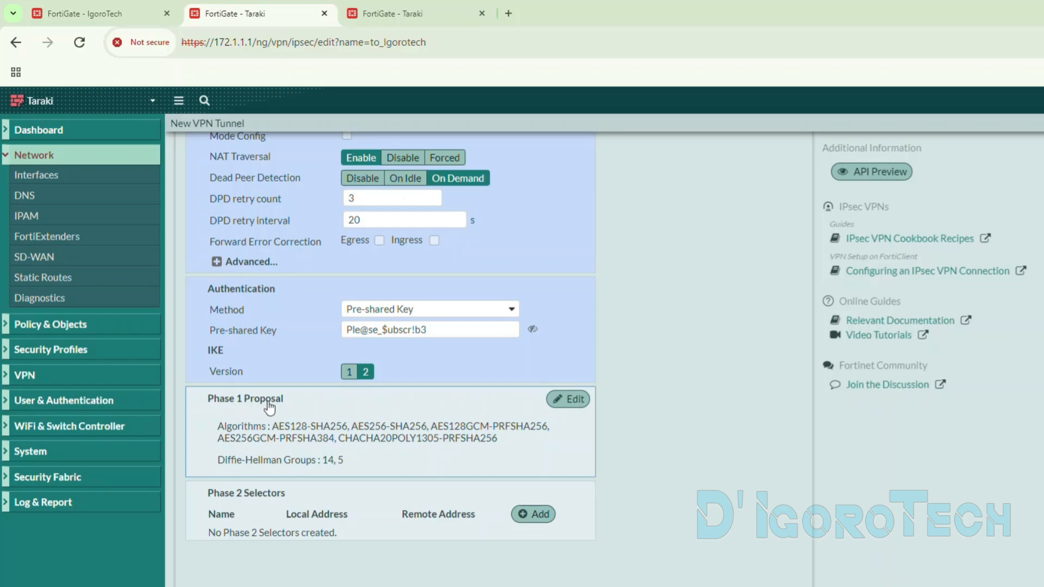
# - Open the new tunnel's Phase 1 Proposal for editing and examine the Phase 1 settings of IgoroTech's to_Taraki tunnel for comparison
pyautogui.click(563, 407)
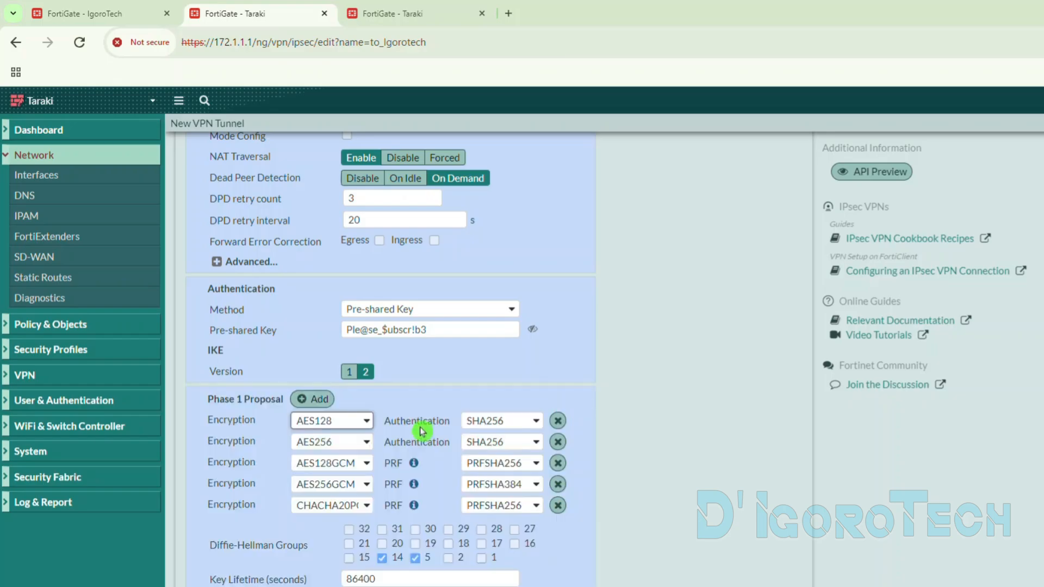
pyautogui.scroll(-2, 329, 391)
pyautogui.scroll(-1, 443, 356)
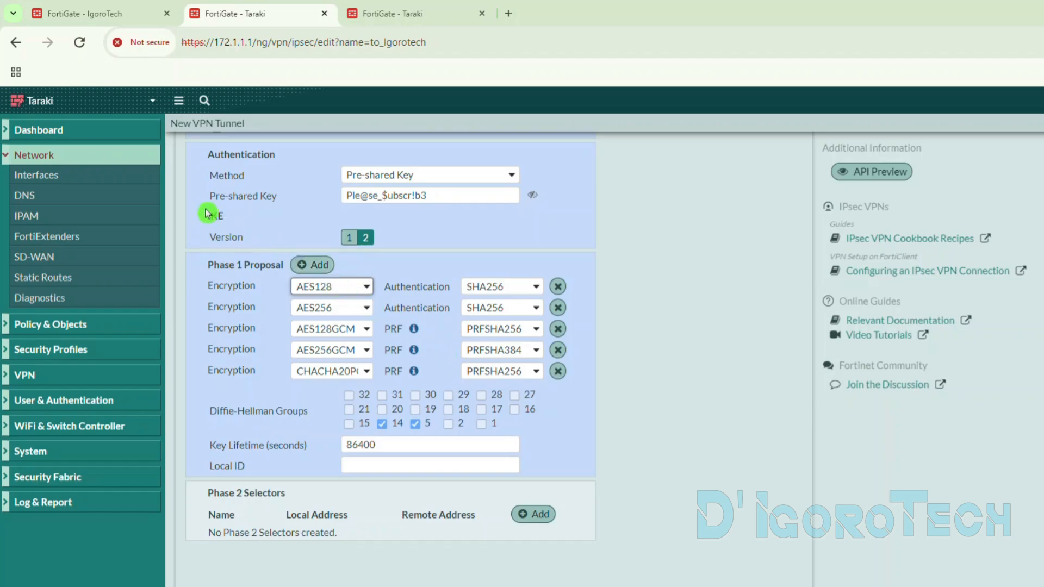
pyautogui.click(117, 21)
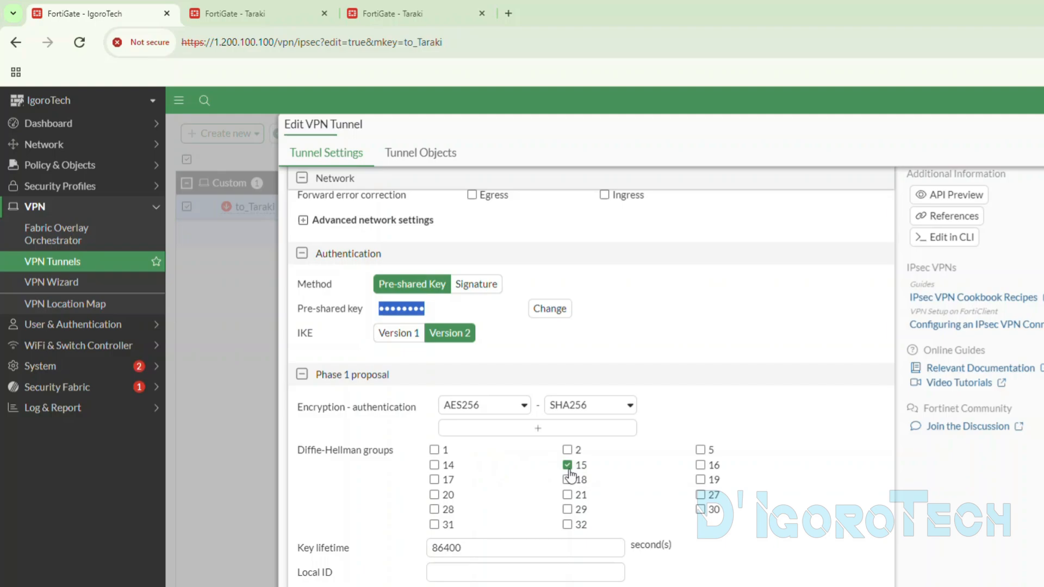
pyautogui.moveTo(463, 547); pyautogui.dragTo(411, 552)
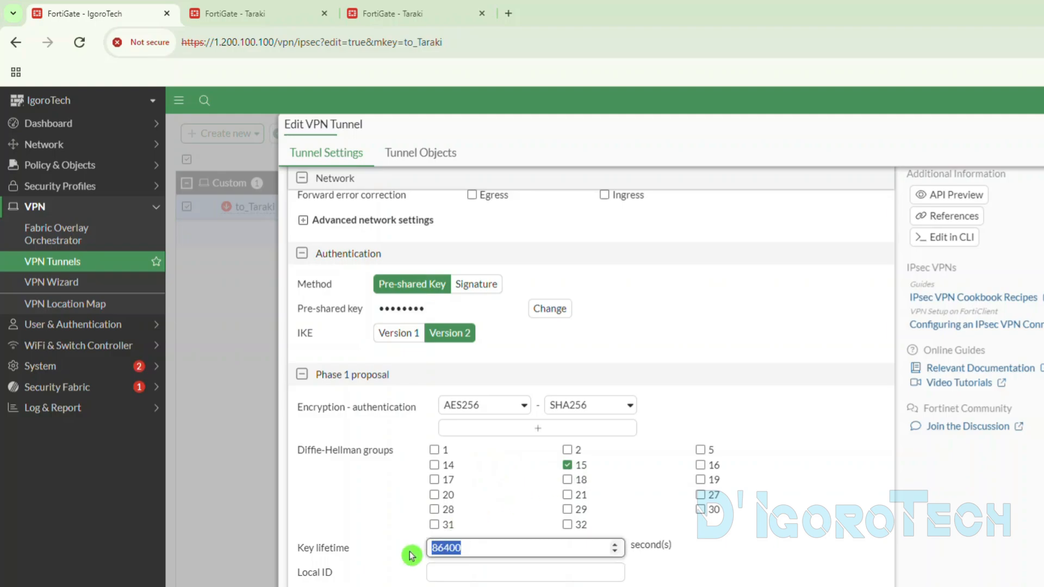
pyautogui.click(380, 528)
pyautogui.moveTo(294, 375); pyautogui.dragTo(701, 584)
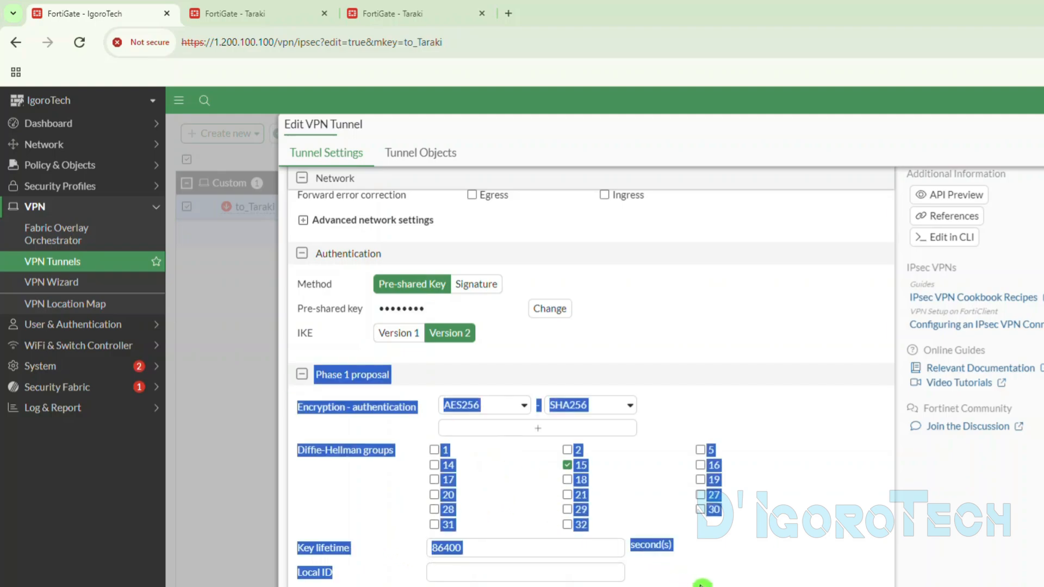
pyautogui.click(752, 582)
pyautogui.click(288, 20)
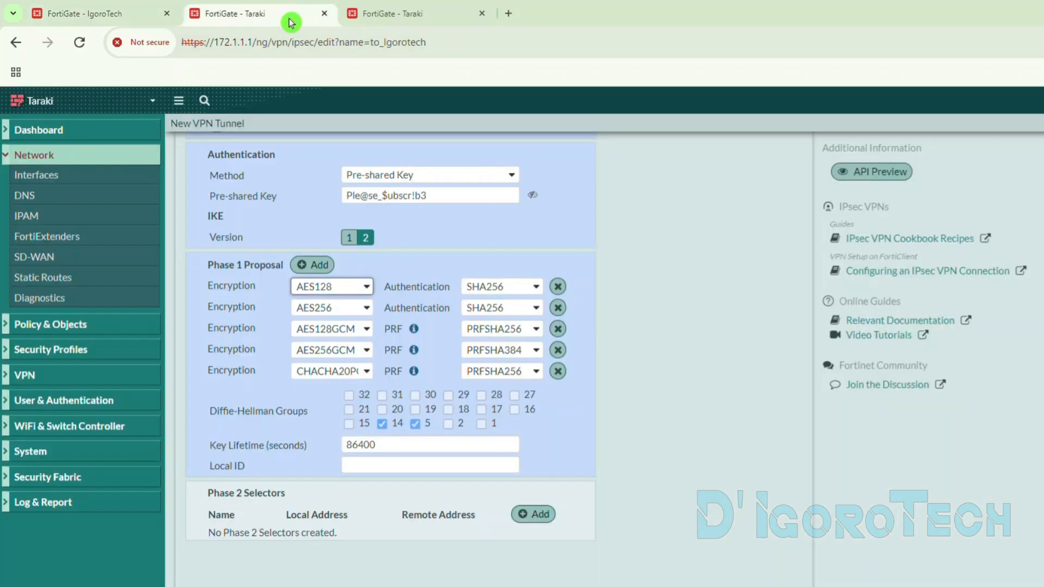
# - Reduce the Phase 1 Proposal to a single entry with AES256 encryption and SHA256 authentication
pyautogui.click(558, 308)
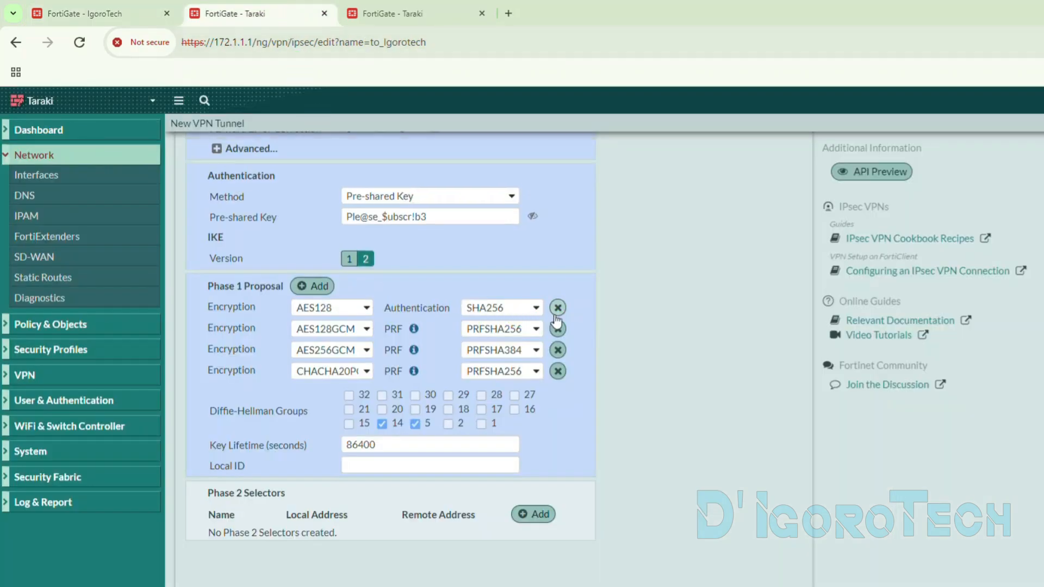
pyautogui.click(557, 349)
pyautogui.click(557, 349)
pyautogui.click(557, 371)
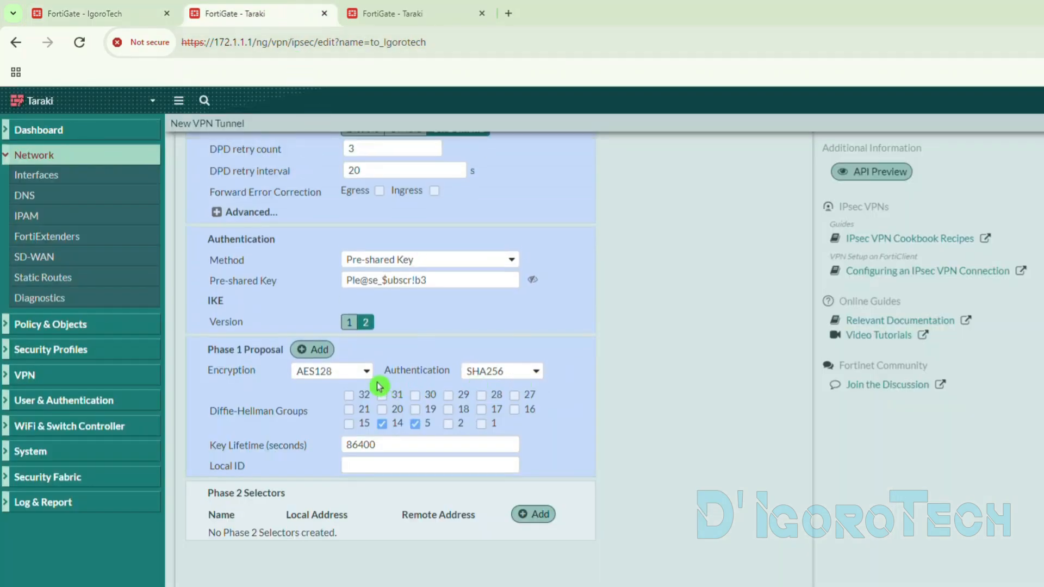
pyautogui.click(341, 374)
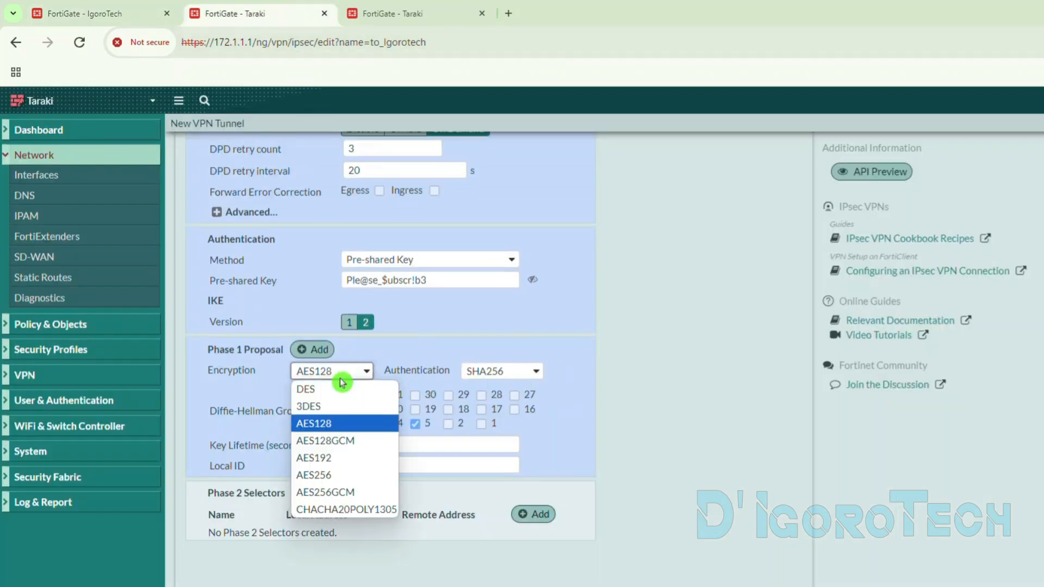
pyautogui.click(328, 476)
pyautogui.click(498, 374)
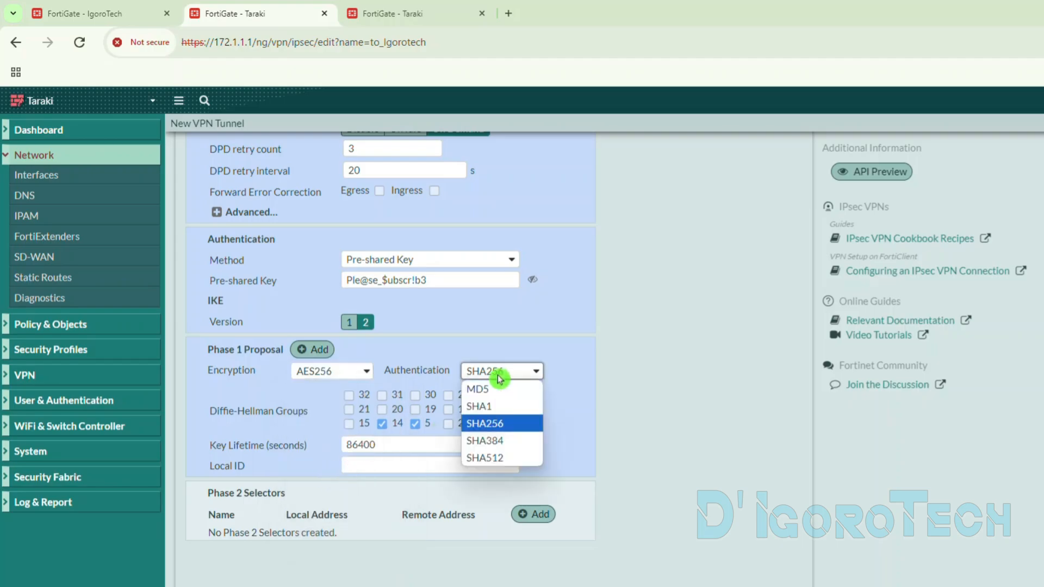
pyautogui.click(489, 423)
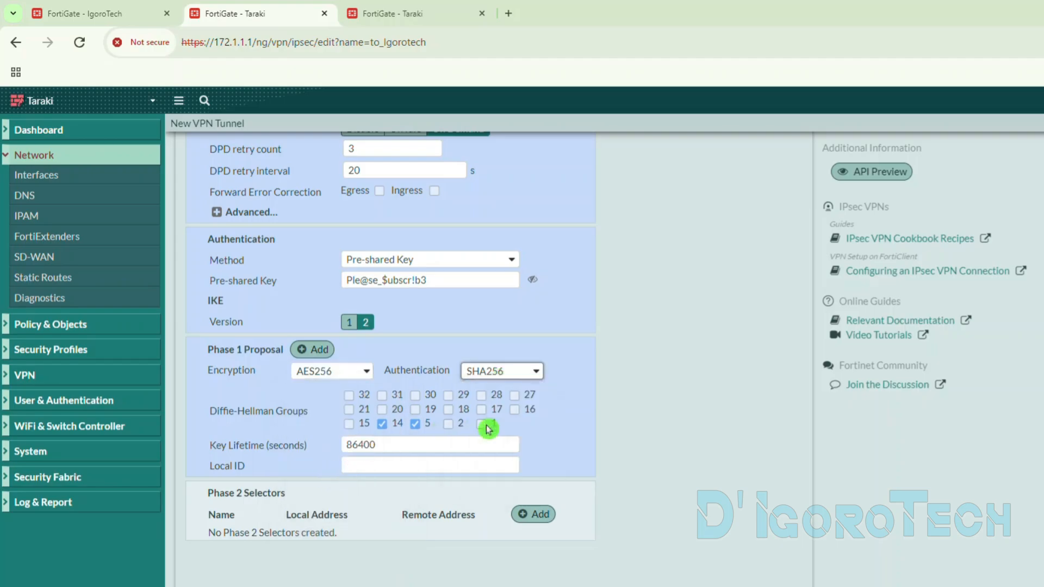
# - Select only Diffie-Hellman group 15 for Phase 1 and compare the key lifetime with IgoroTech's to_Taraki tunnel
pyautogui.click(409, 419)
pyautogui.click(366, 428)
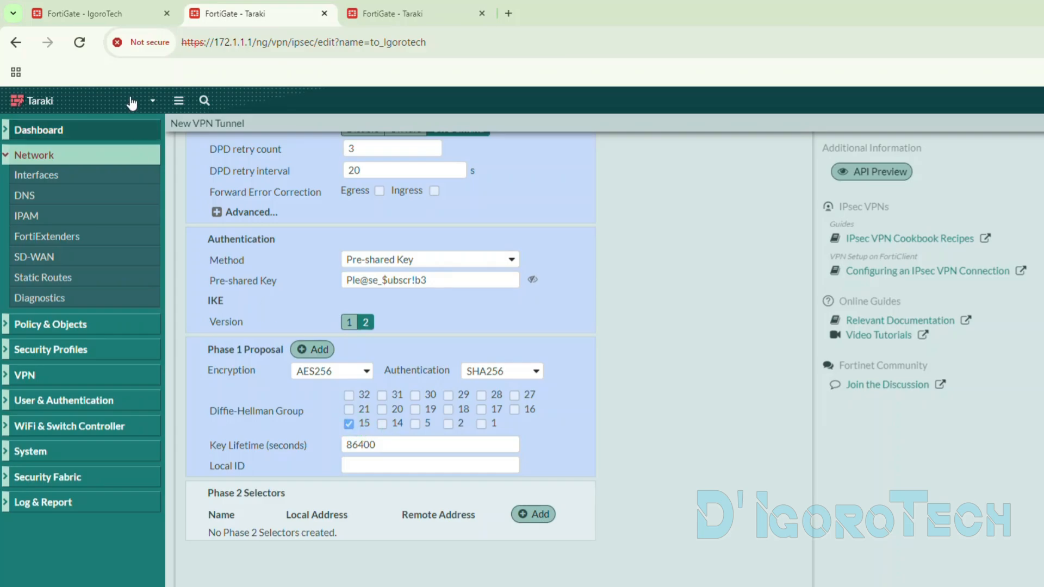
pyautogui.click(104, 15)
pyautogui.doubleClick(472, 548)
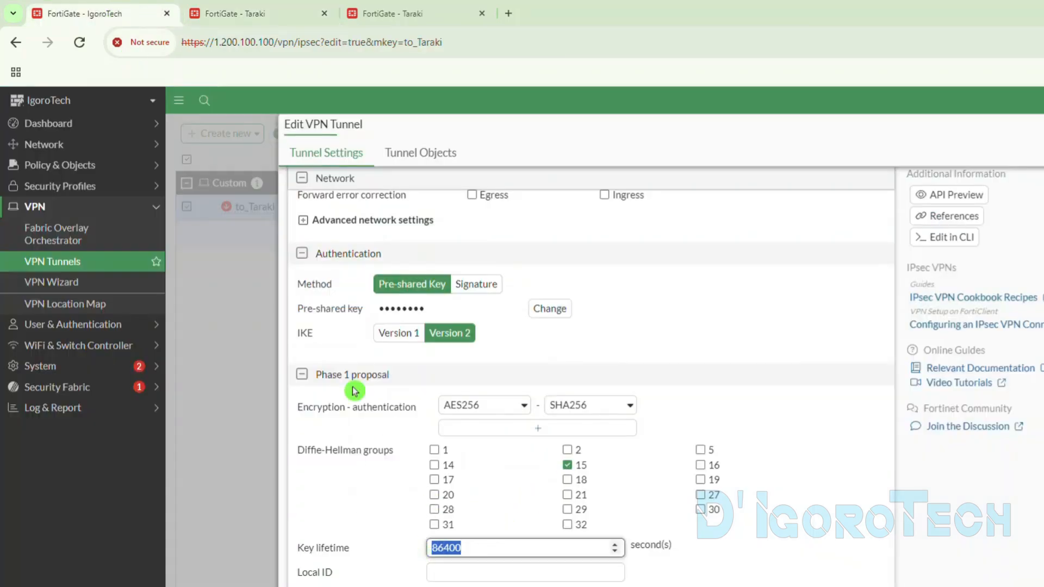
pyautogui.click(294, 15)
pyautogui.moveTo(407, 446); pyautogui.dragTo(306, 463)
pyautogui.click(679, 452)
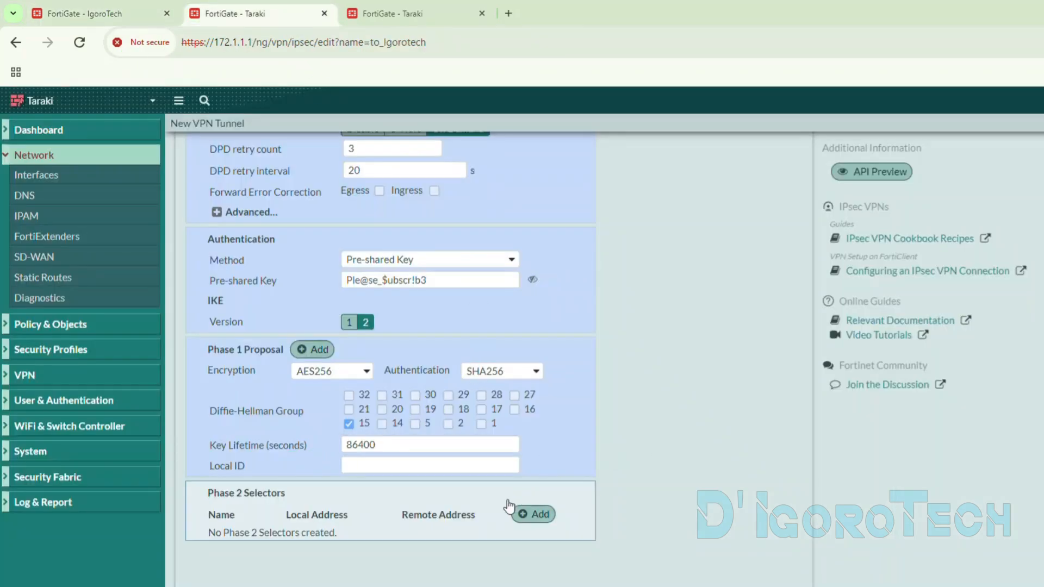
# - Add a Phase 2 selector to the new tunnel and name it to_Igorotech
pyautogui.moveTo(292, 501); pyautogui.dragTo(199, 495)
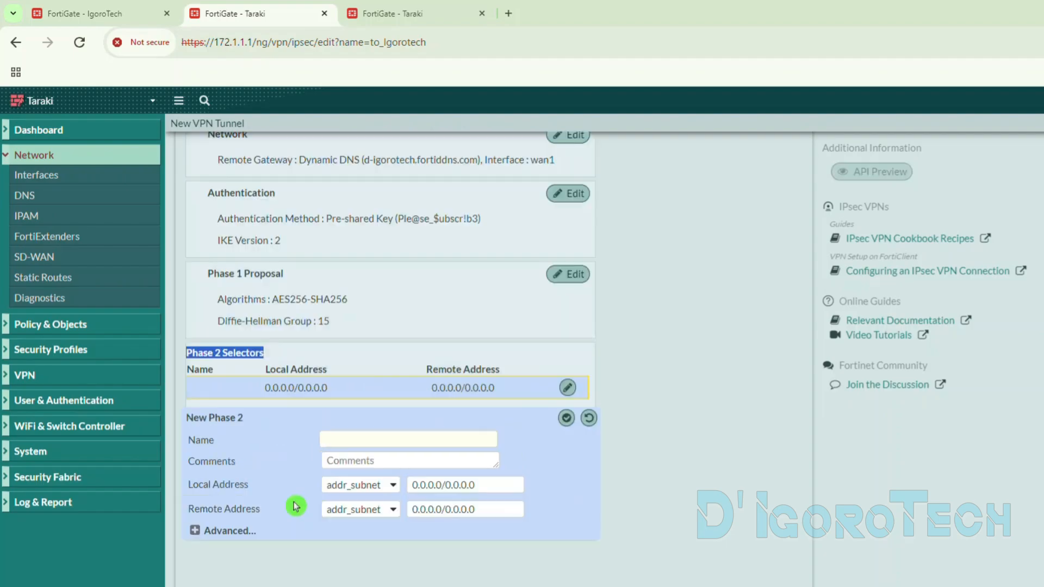
pyautogui.click(402, 439)
pyautogui.write('t')
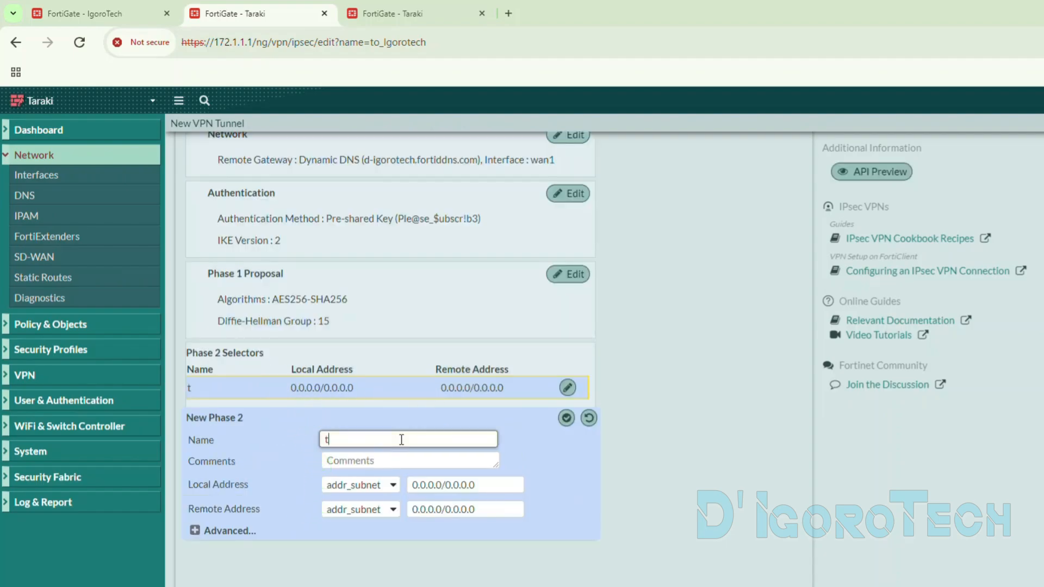
pyautogui.write('o_IgoroT')
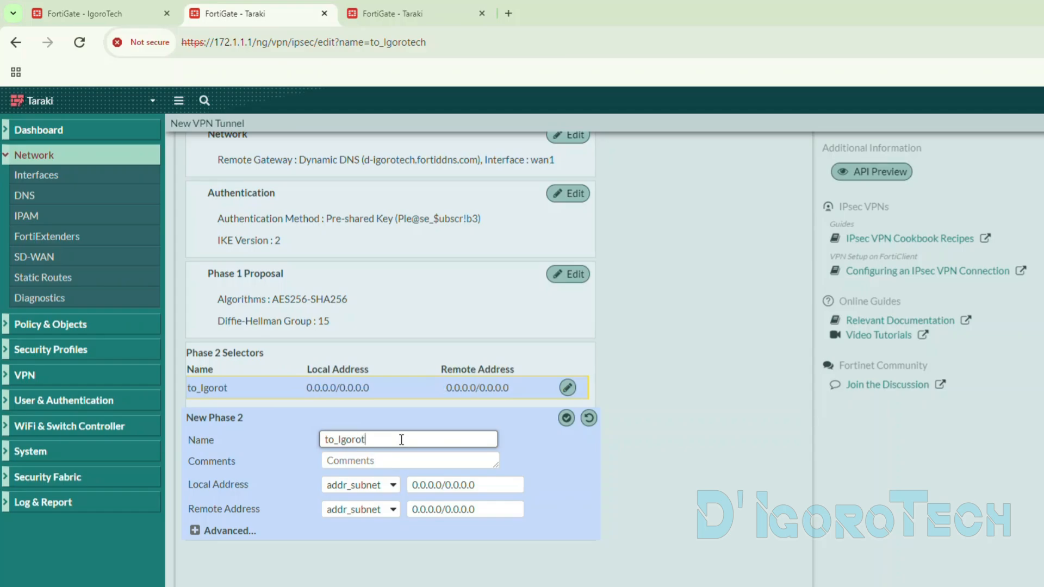
pyautogui.write('ech')
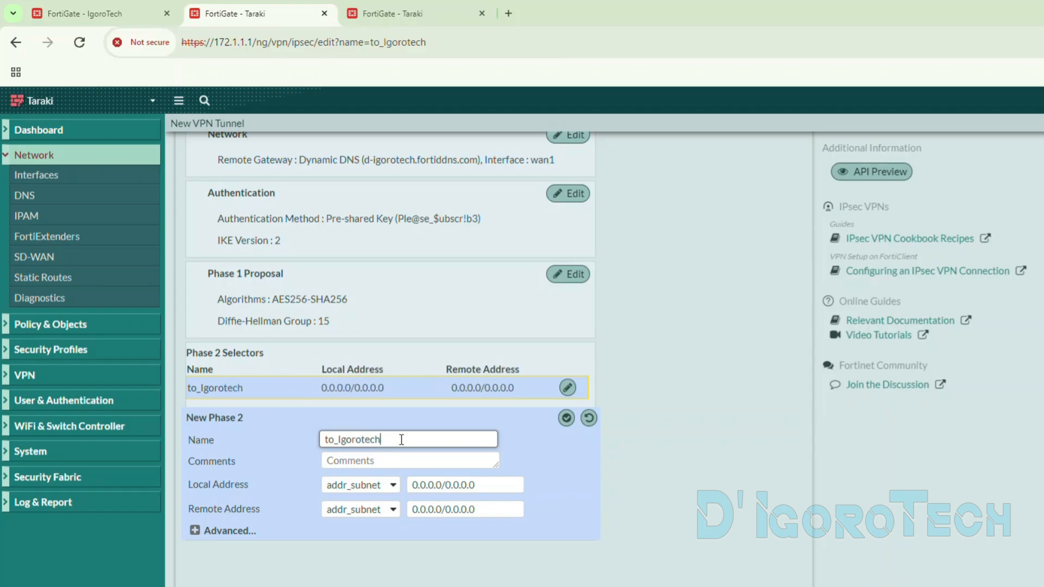
pyautogui.click(250, 461)
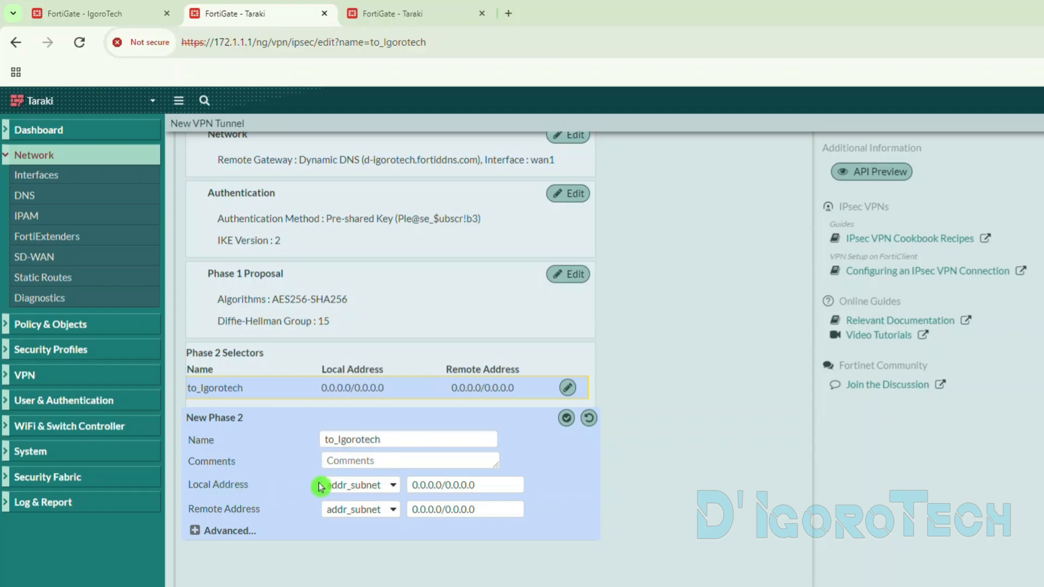
# - Examine the address types available for the selector's local address and the entries under Policy & Objects
pyautogui.click(341, 487)
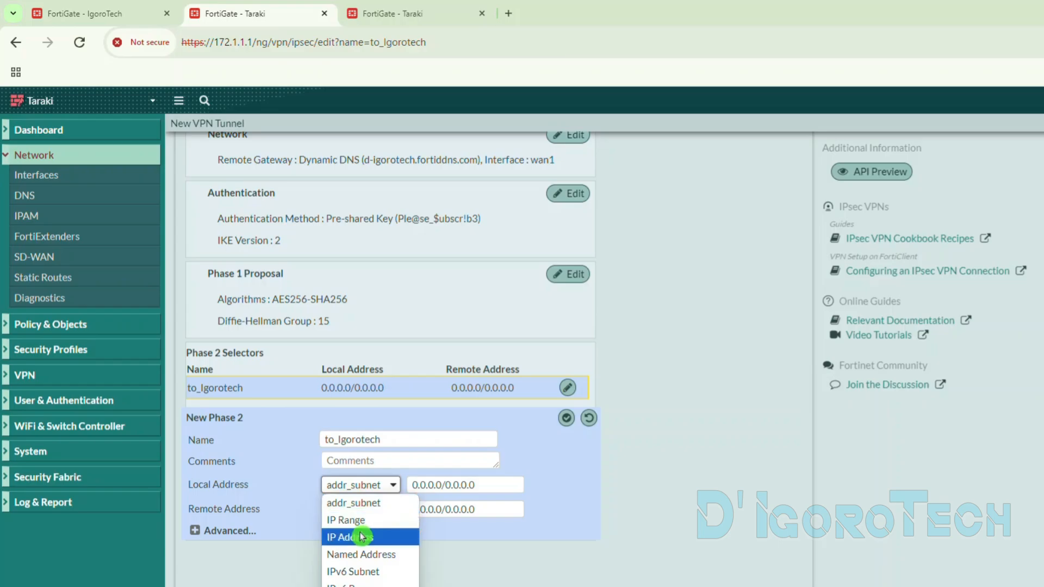
pyautogui.click(343, 487)
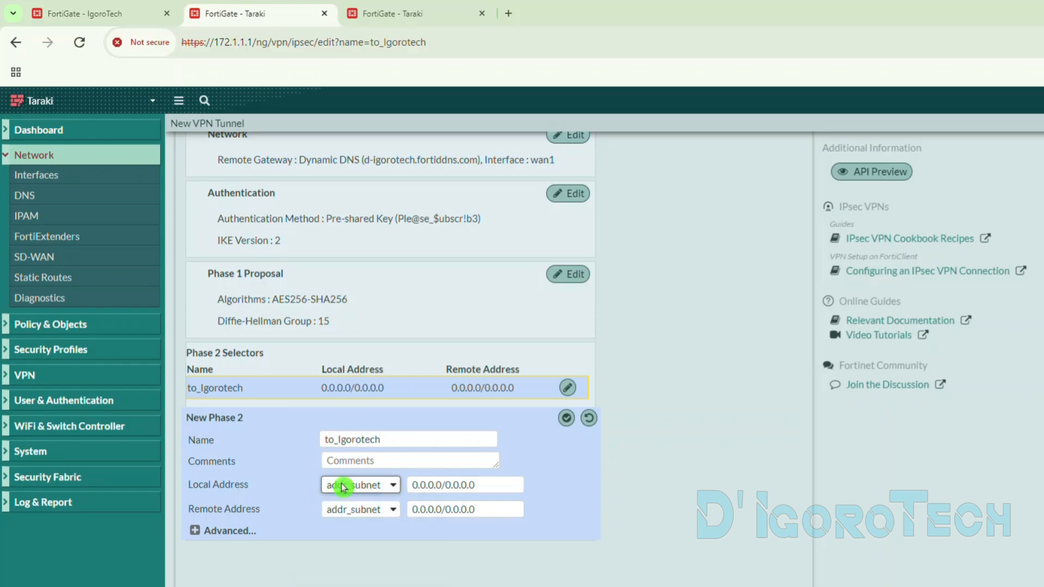
pyautogui.click(343, 487)
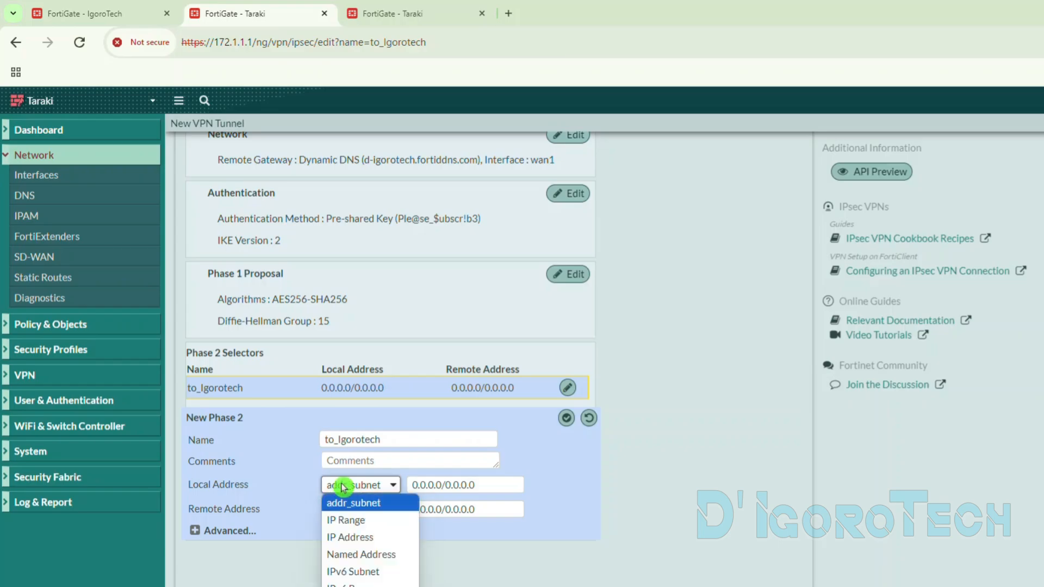
pyautogui.click(50, 324)
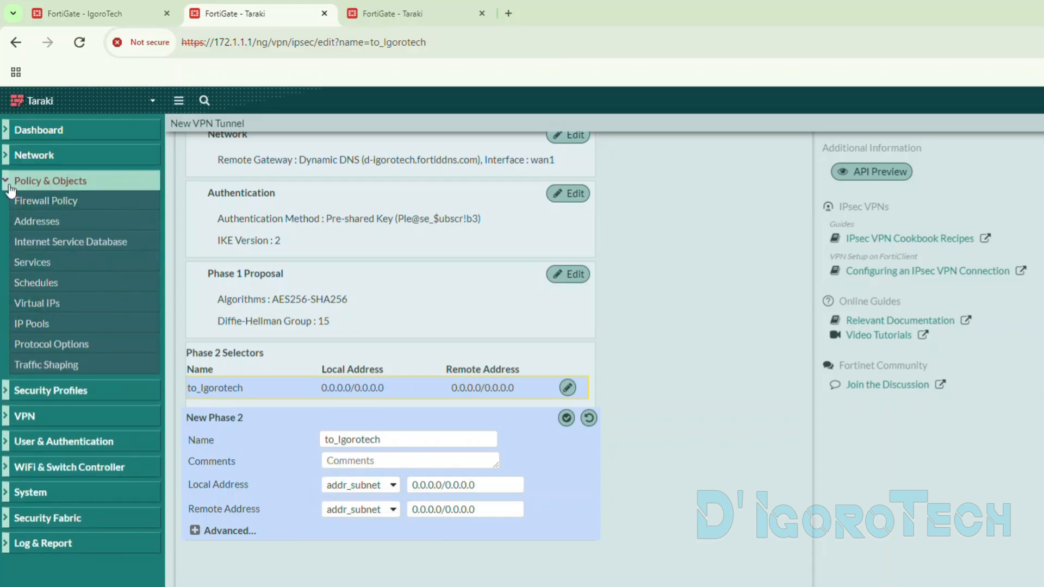
pyautogui.click(33, 409)
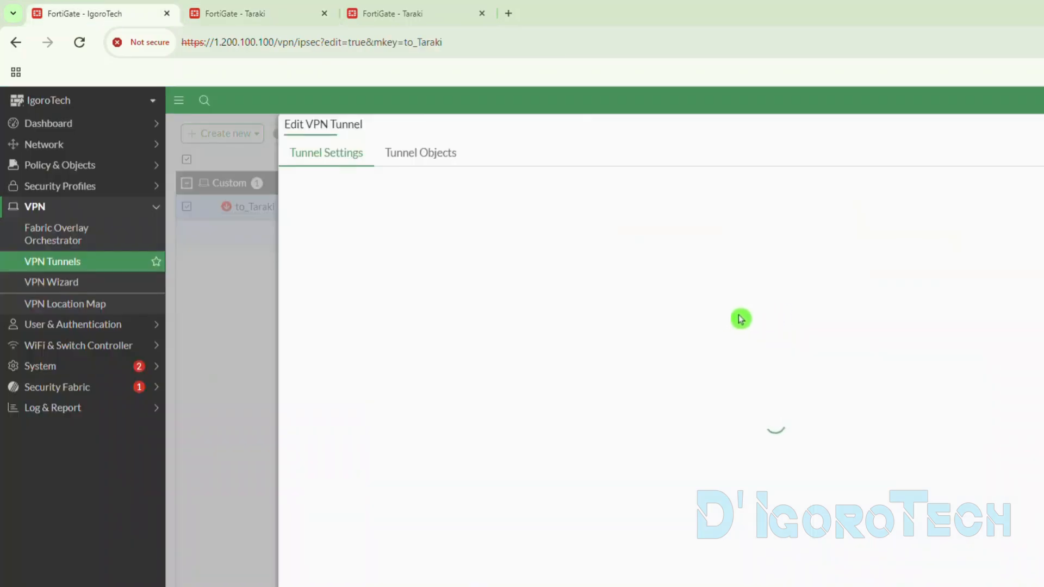
# - Examine the local and remote addresses of IgoroTech's to_Taraki Phase 2 selector and return to the new Taraki tunnel
pyautogui.scroll(-10, 587, 413)
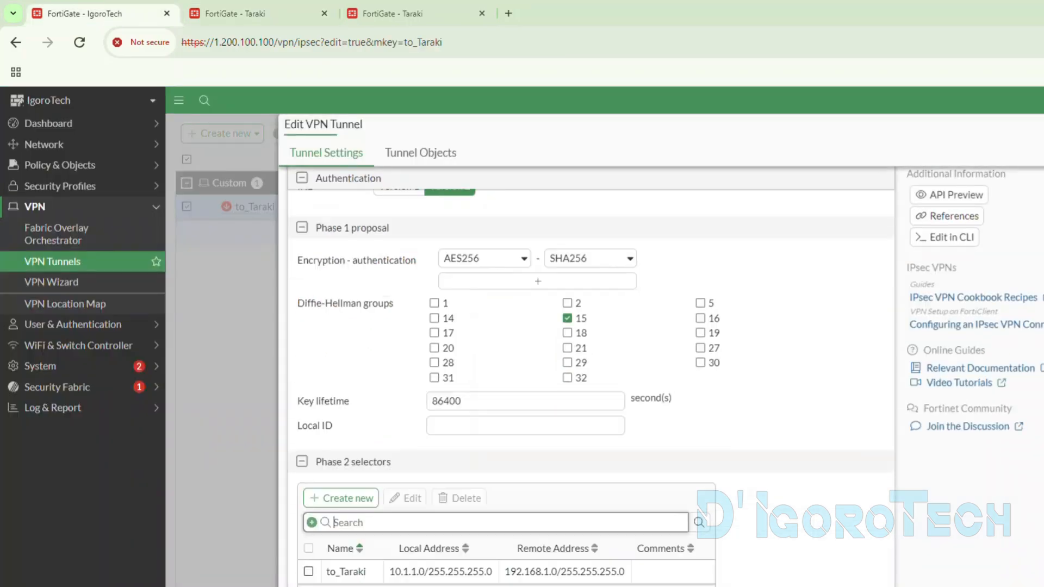
pyautogui.moveTo(317, 464); pyautogui.dragTo(394, 463)
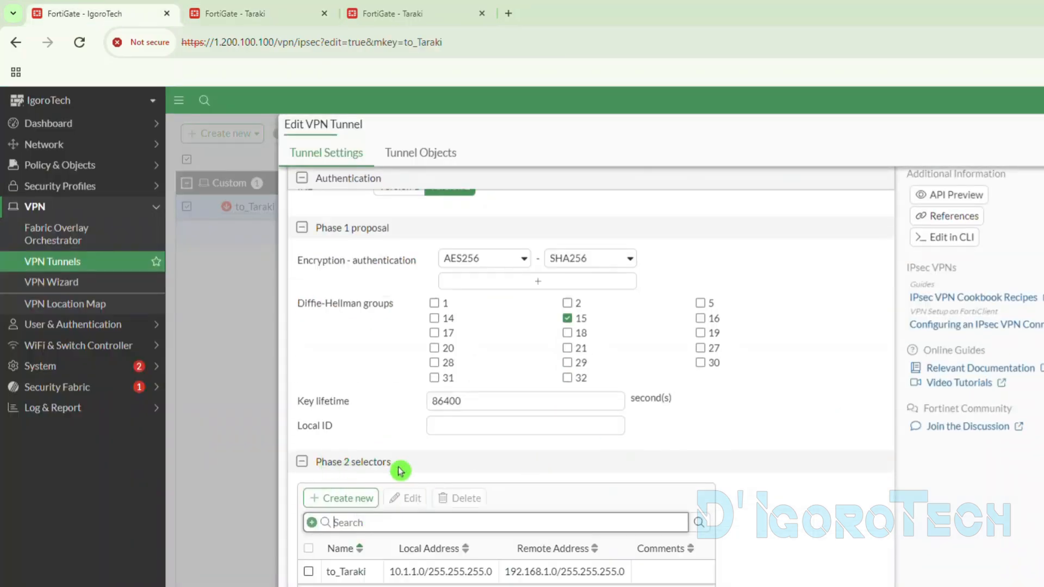
pyautogui.click(434, 572)
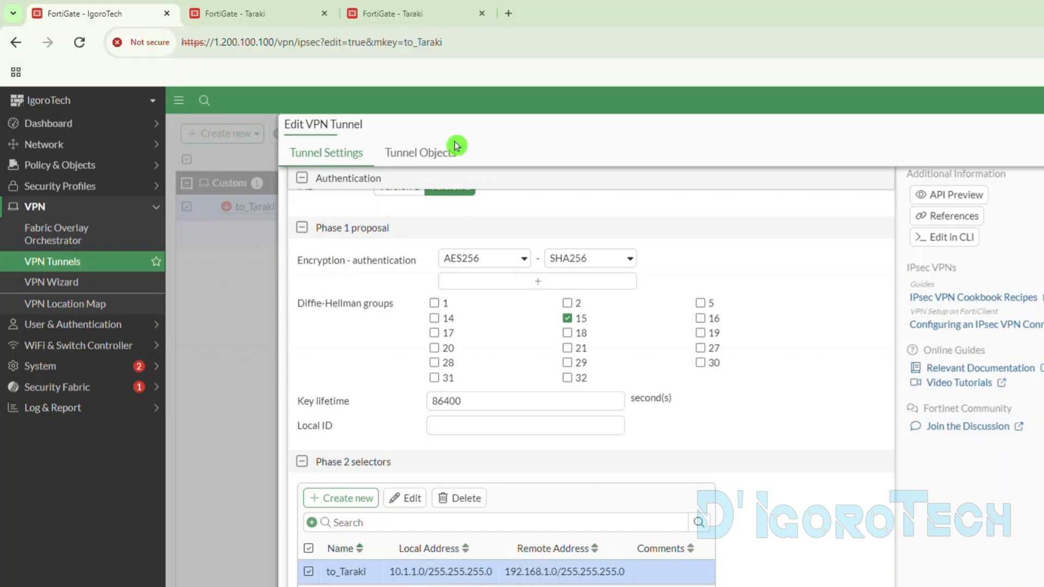
pyautogui.click(280, 14)
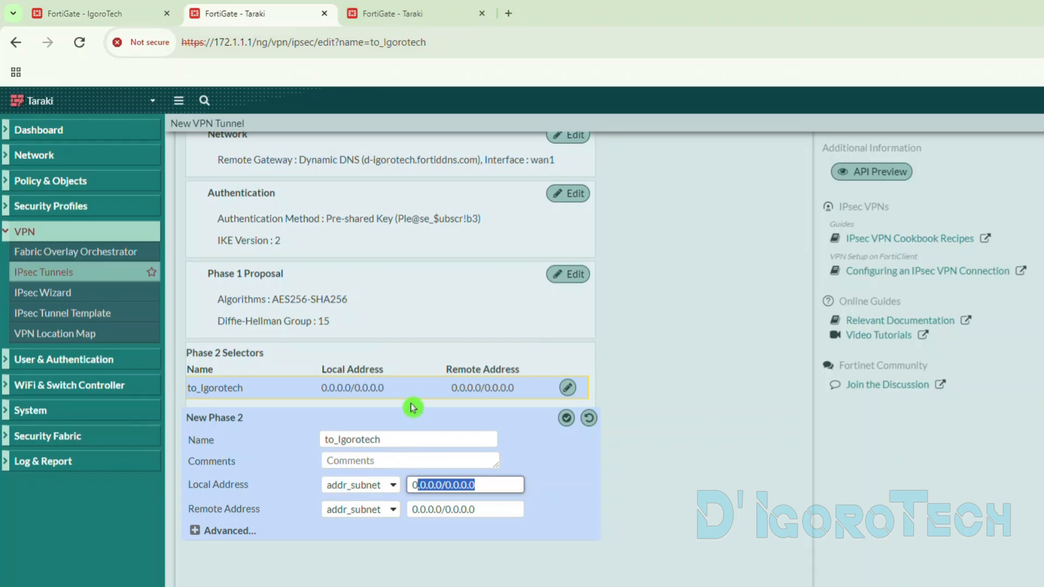
# - Set the Phase 2 selector's local address to 192.168.1.0/24, matching the network of Taraki's internal interface
pyautogui.click(386, 15)
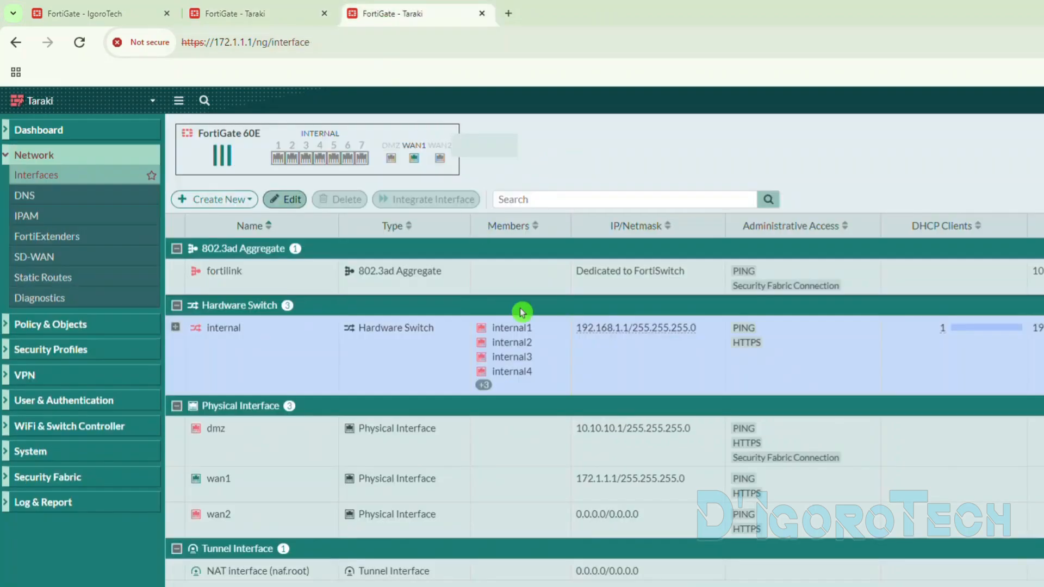
pyautogui.moveTo(577, 329); pyautogui.dragTo(629, 327)
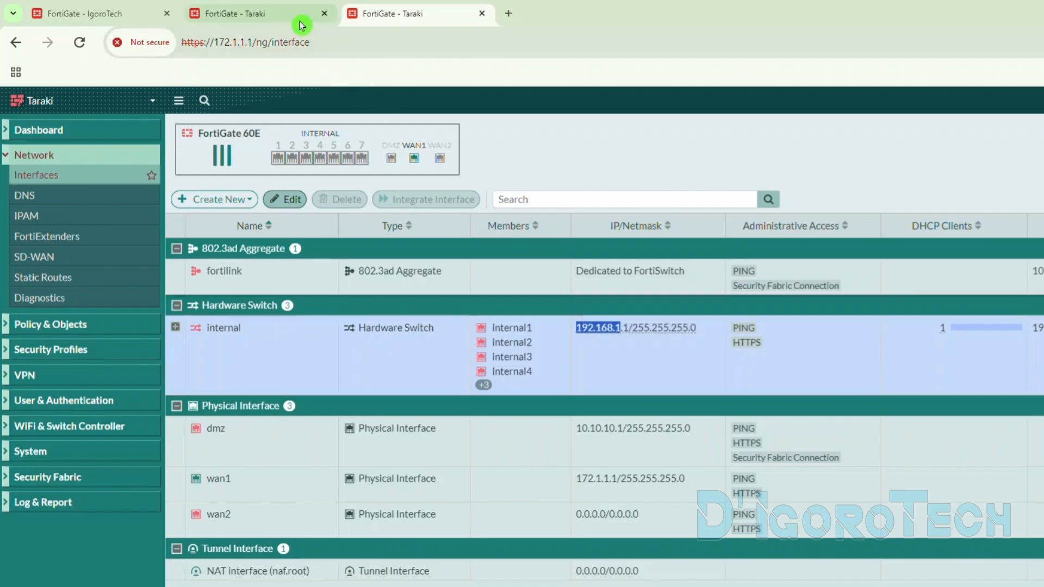
pyautogui.click(298, 17)
pyautogui.moveTo(481, 486); pyautogui.dragTo(394, 472)
pyautogui.write('192.168.1')
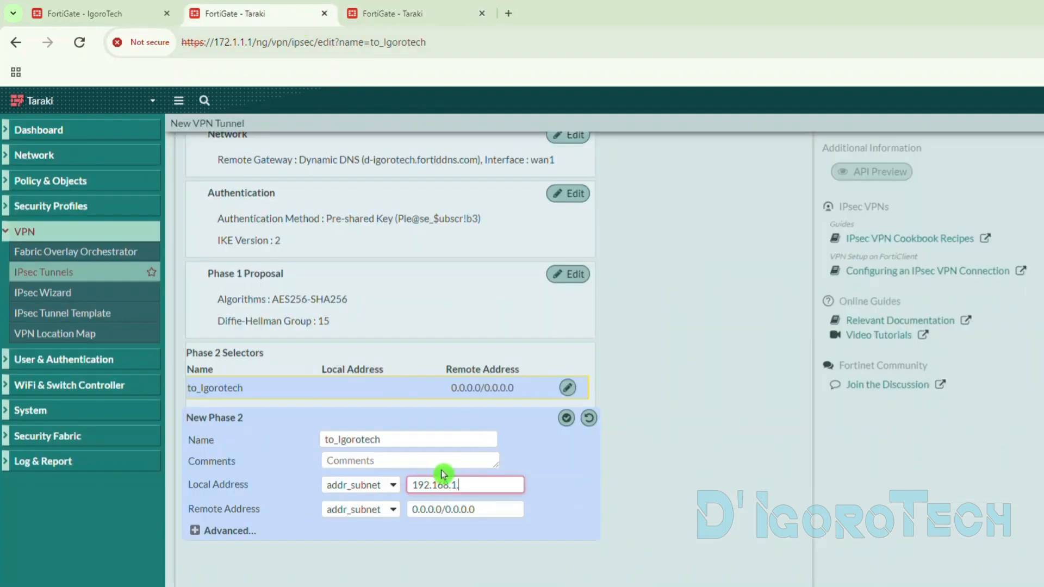
pyautogui.write('.0/24')
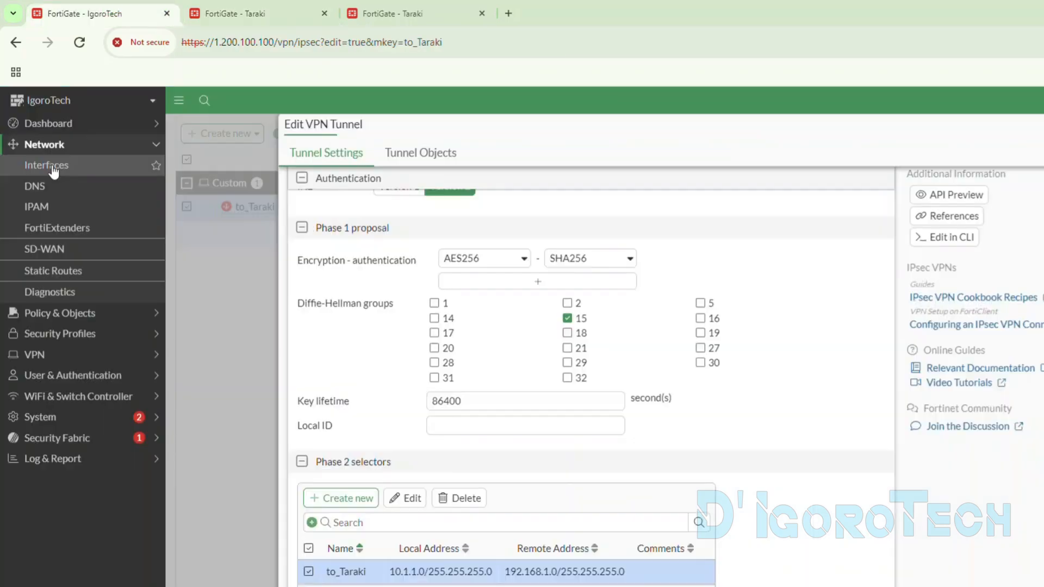
# - Set the Phase 2 selector's remote address to 10.1.1.0/24, copying the network from IgoroTech's interface list
pyautogui.click(53, 172)
pyautogui.moveTo(536, 522); pyautogui.dragTo(561, 530)
pyautogui.hotkey('ctrl', 'c')
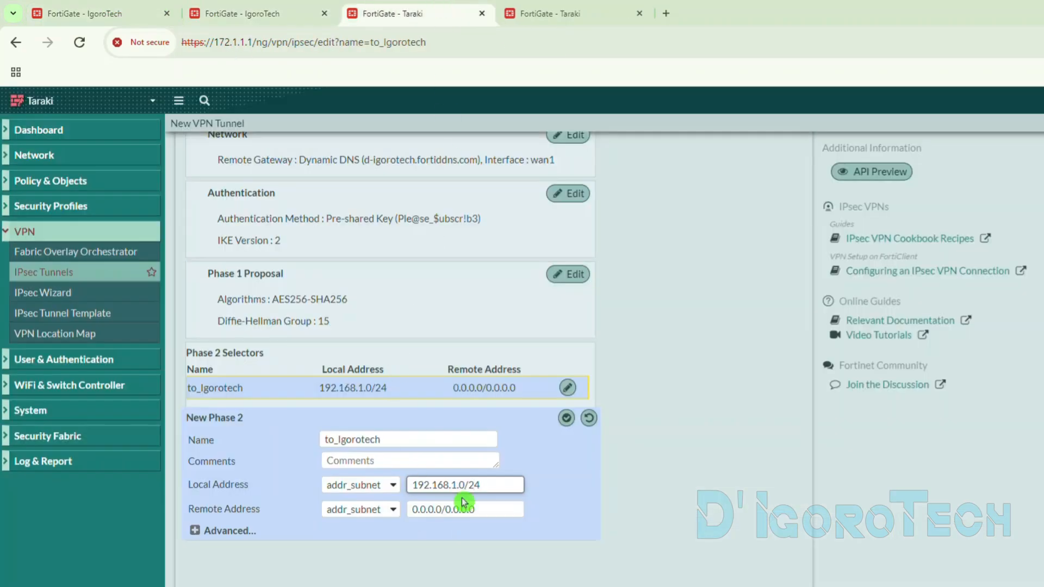
pyautogui.moveTo(469, 509); pyautogui.dragTo(405, 509)
pyautogui.hotkey('ctrl', 'v')
pyautogui.write('.0/24')
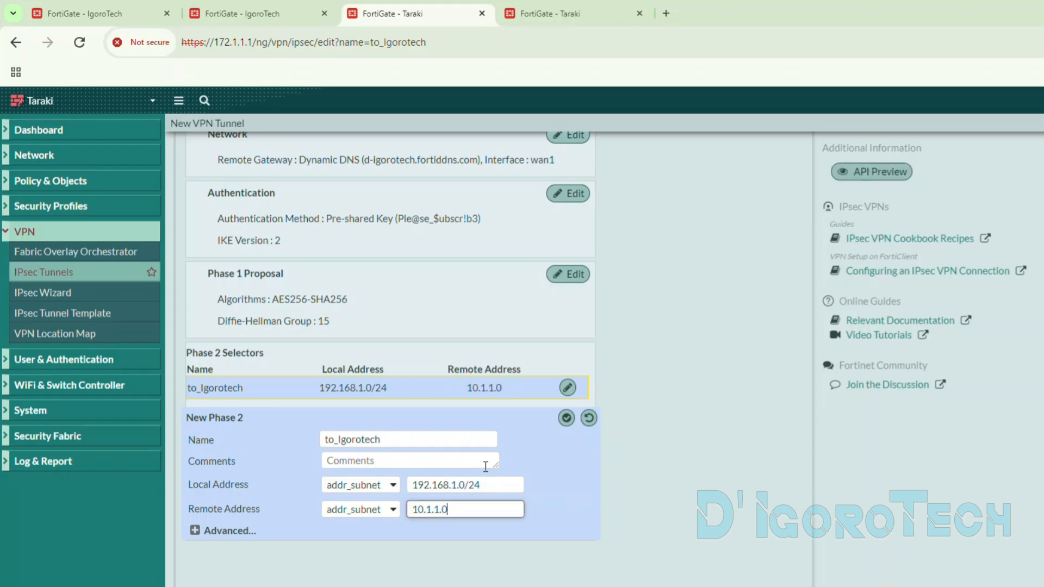
# - Expand the selector's advanced settings and examine the encryption, Diffie-Hellman and key lifetime settings of IgoroTech's to_Taraki Phase 2 selector
pyautogui.click(226, 538)
pyautogui.scroll(-3, 249, 466)
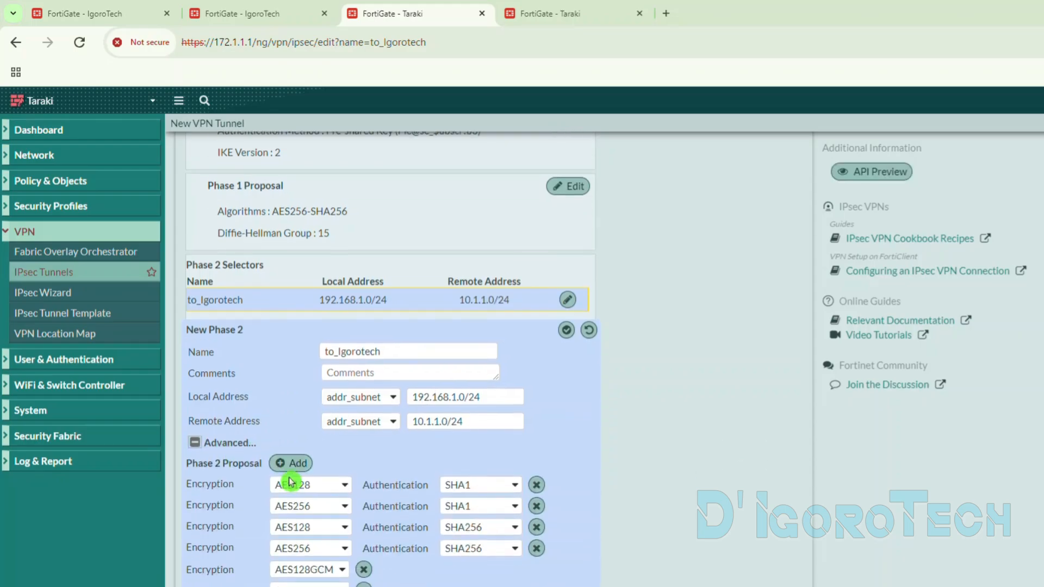
pyautogui.click(325, 14)
pyautogui.click(127, 16)
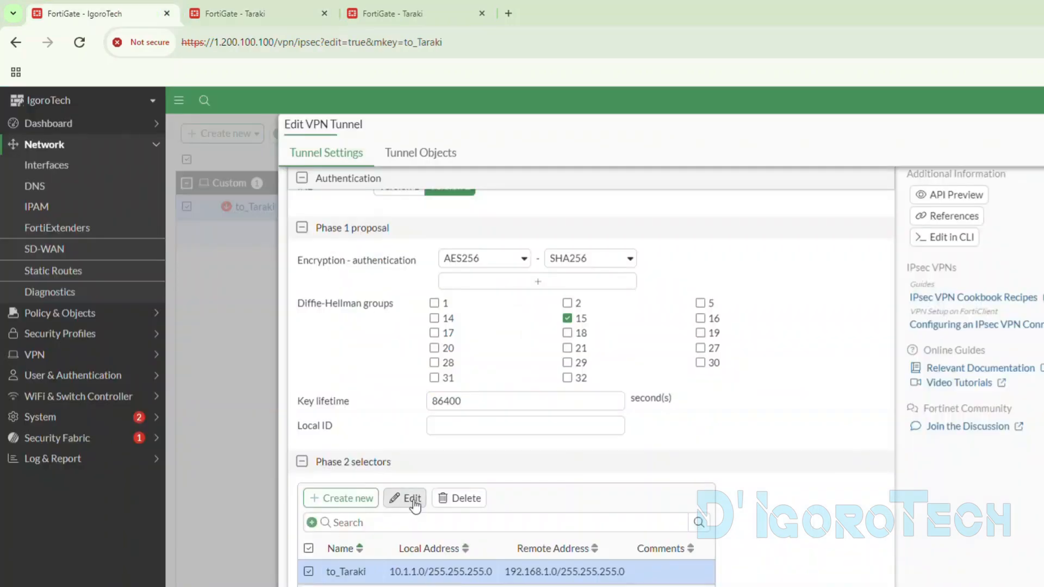
pyautogui.click(419, 504)
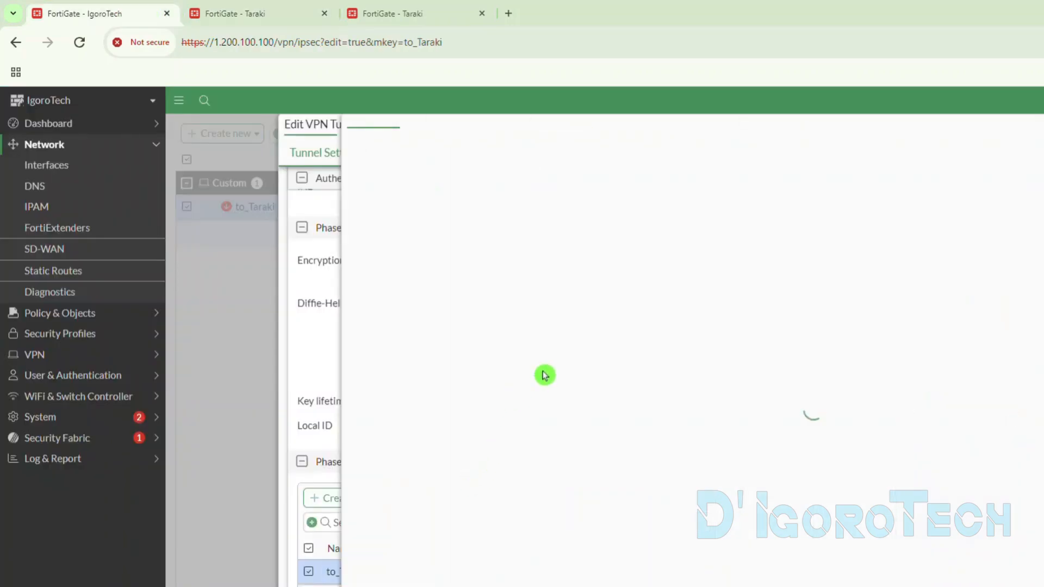
pyautogui.scroll(-5, 609, 359)
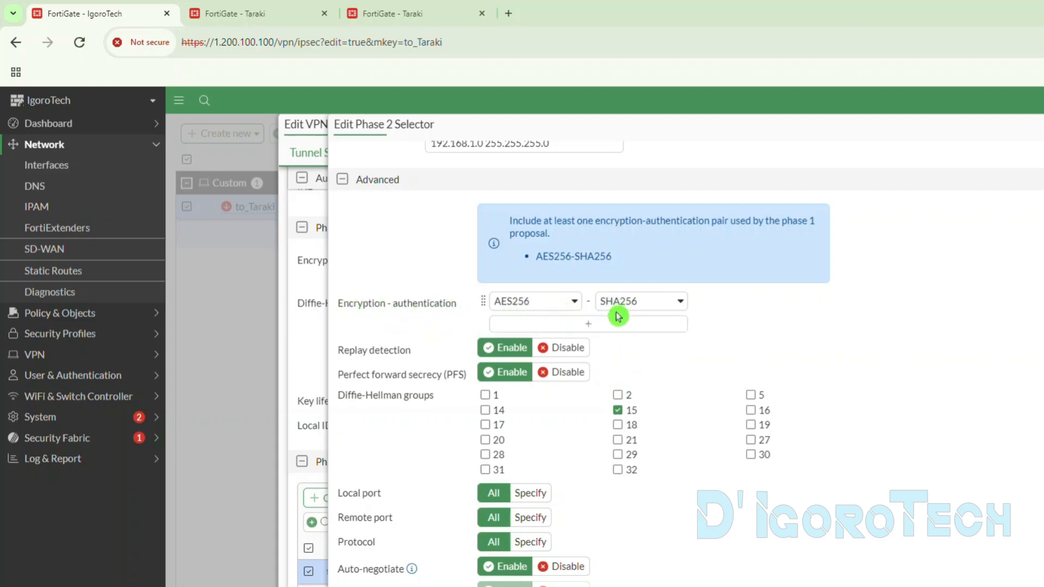
pyautogui.moveTo(338, 395); pyautogui.dragTo(430, 404)
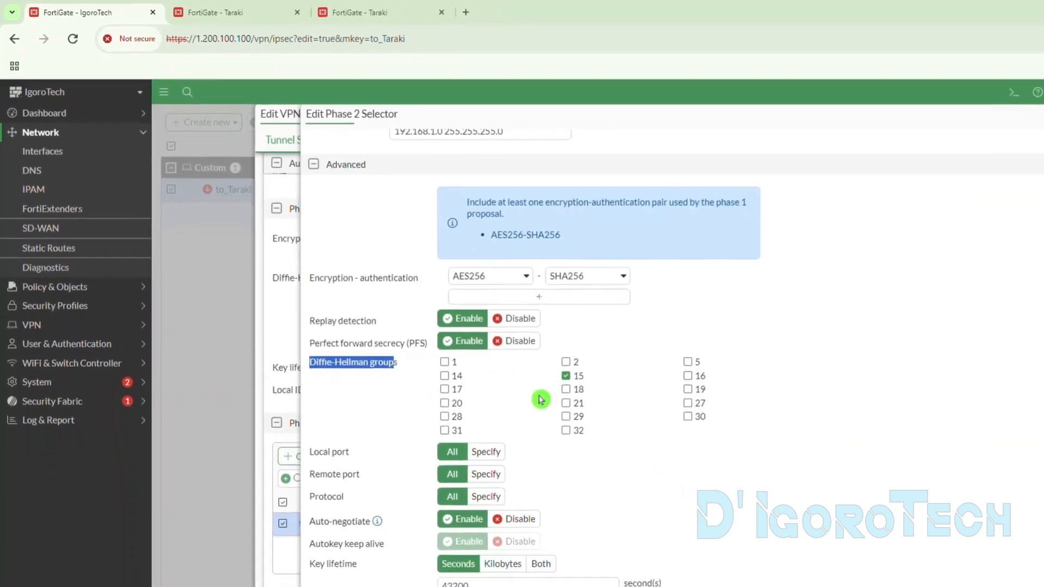
pyautogui.click(387, 585)
pyautogui.click(469, 585)
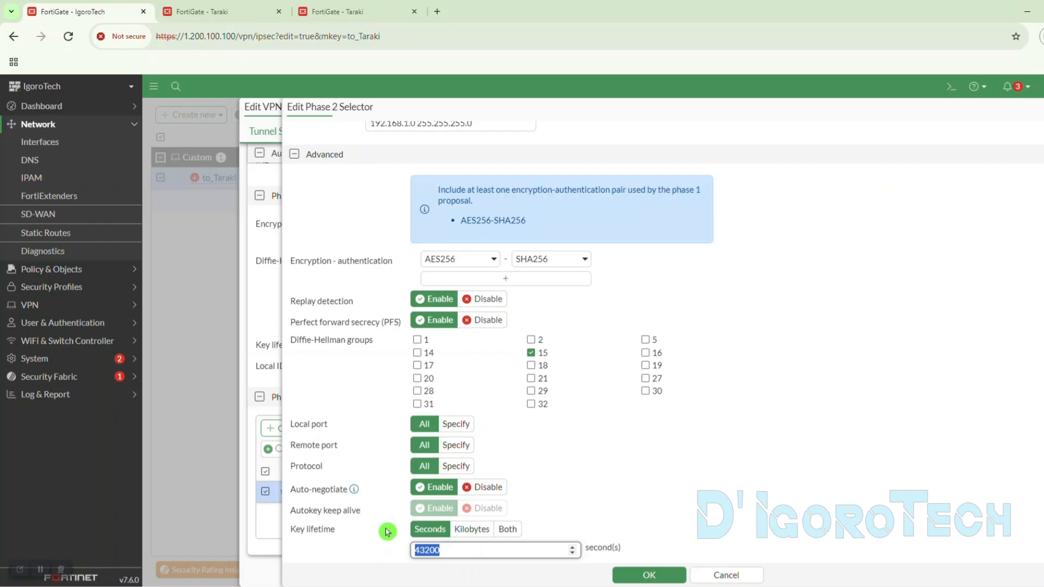
# - Remove every encryption proposal except the first from Taraki's to_Igorotech Phase 2 selector
pyautogui.click(248, 11)
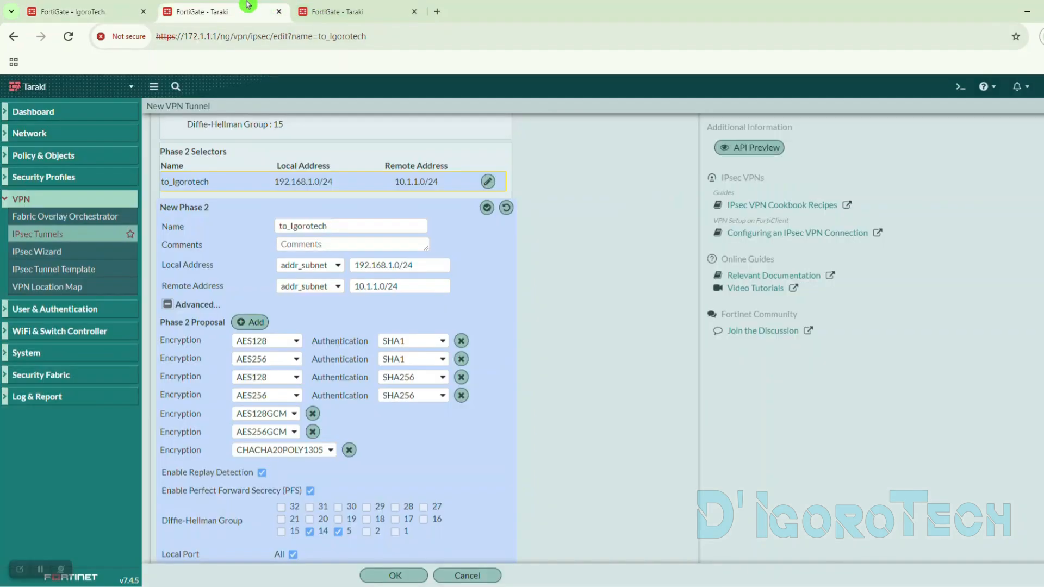
pyautogui.click(460, 359)
pyautogui.click(460, 359)
pyautogui.click(460, 358)
pyautogui.click(312, 359)
pyautogui.click(312, 359)
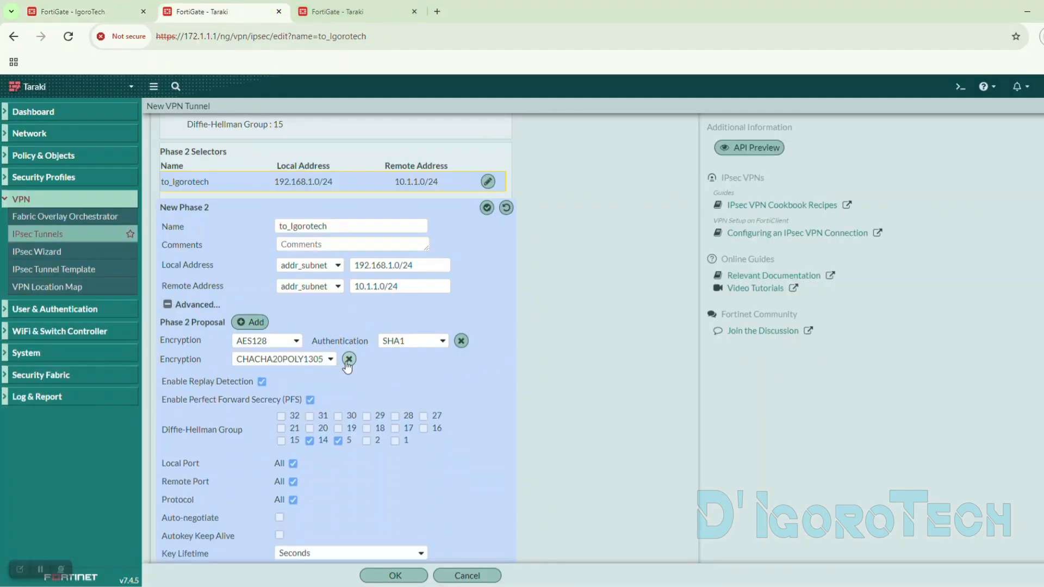
pyautogui.click(349, 360)
# - Set the remaining Phase 2 proposal to AES256 encryption with SHA256 authentication
pyautogui.moveTo(161, 351); pyautogui.dragTo(212, 347)
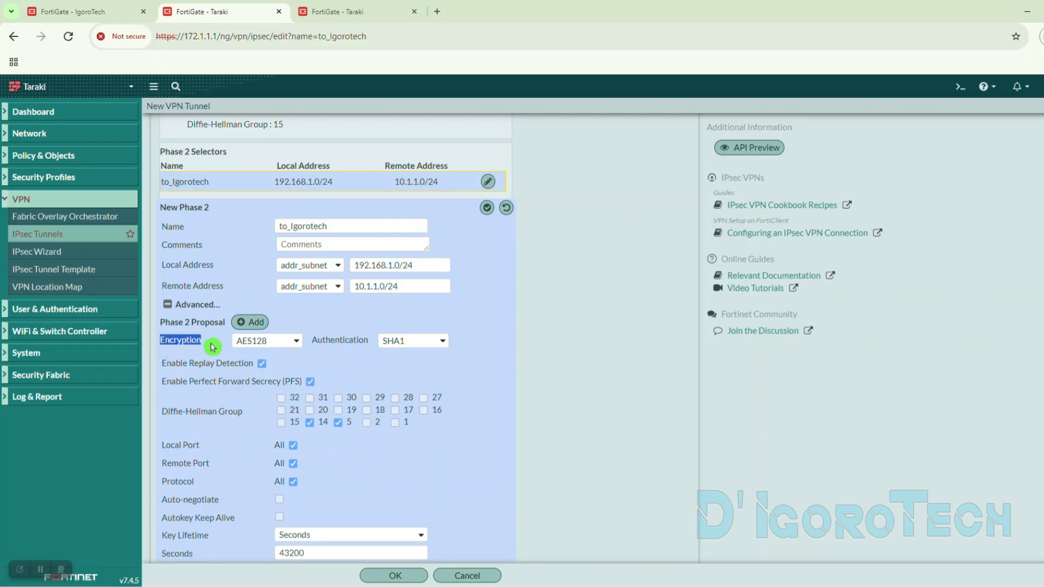
pyautogui.click(258, 347)
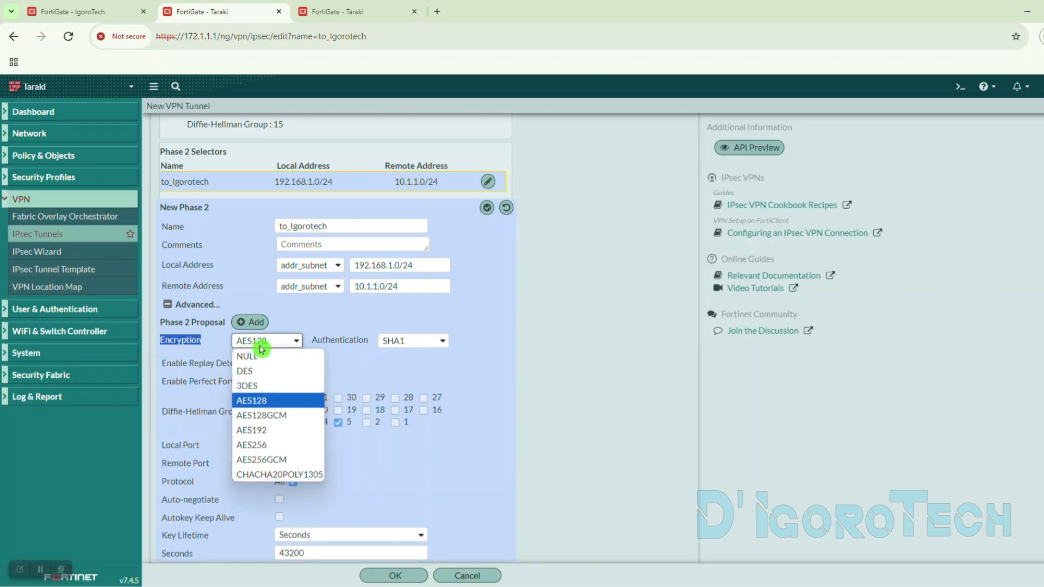
pyautogui.click(263, 443)
pyautogui.moveTo(311, 340); pyautogui.dragTo(364, 341)
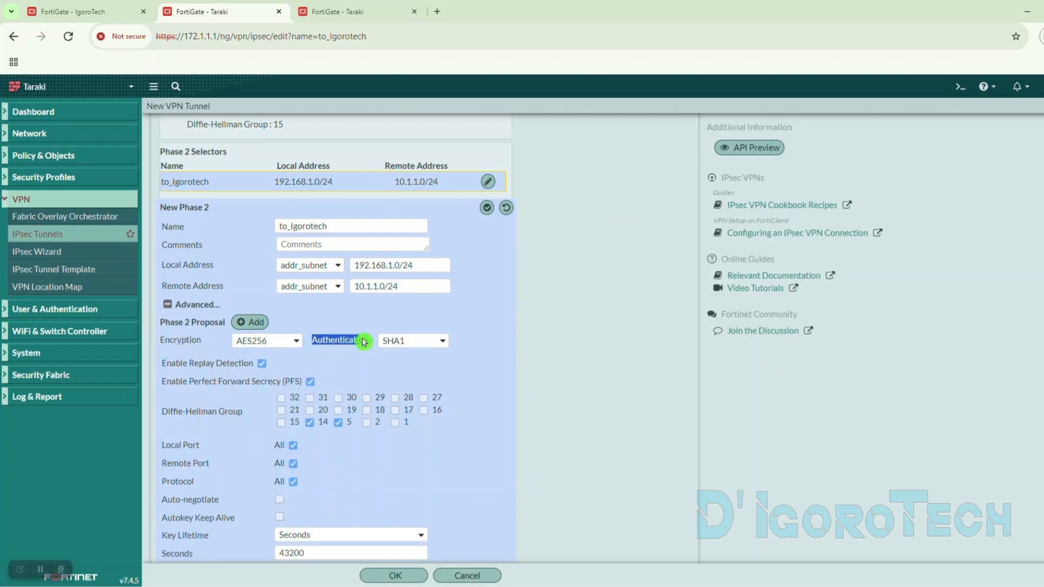
pyautogui.click(398, 342)
pyautogui.click(401, 400)
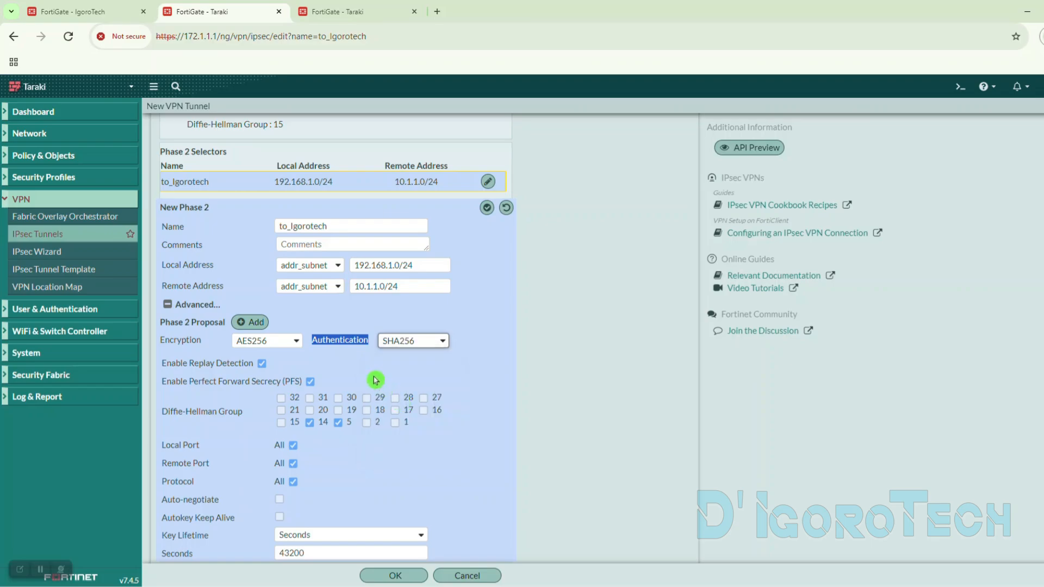
# - Select only Diffie-Hellman group 15 for the Phase 2 selector and enable auto-negotiate, matching IgoroTech's to_Taraki selector
pyautogui.click(309, 422)
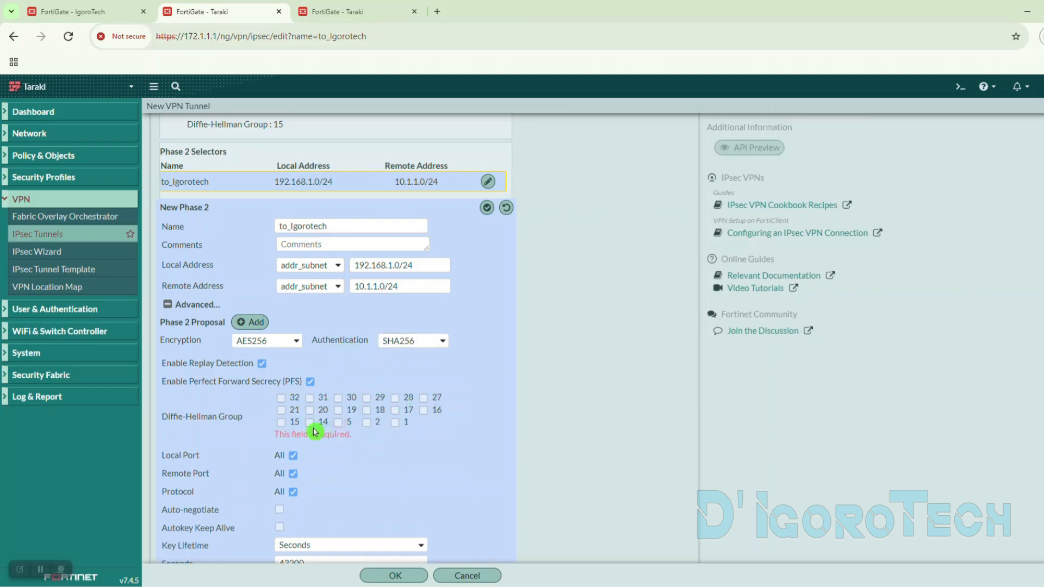
pyautogui.click(281, 423)
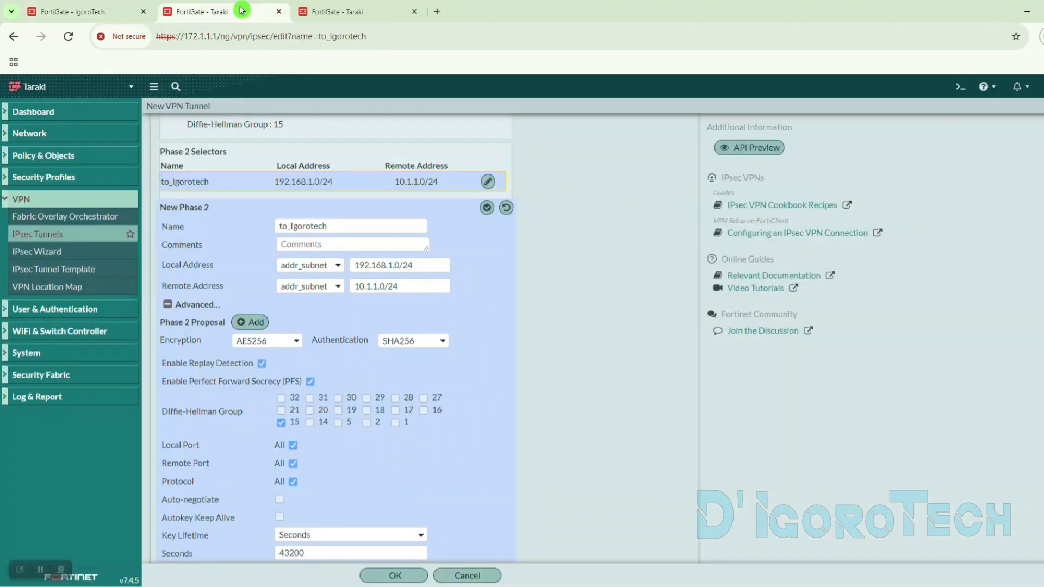
pyautogui.click(308, 433)
# - Compare the Phase 2 key lifetime with IgoroTech's to_Taraki selector and save the new to_Igorotech tunnel on Taraki
pyautogui.moveTo(310, 557); pyautogui.dragTo(267, 497)
pyautogui.click(301, 492)
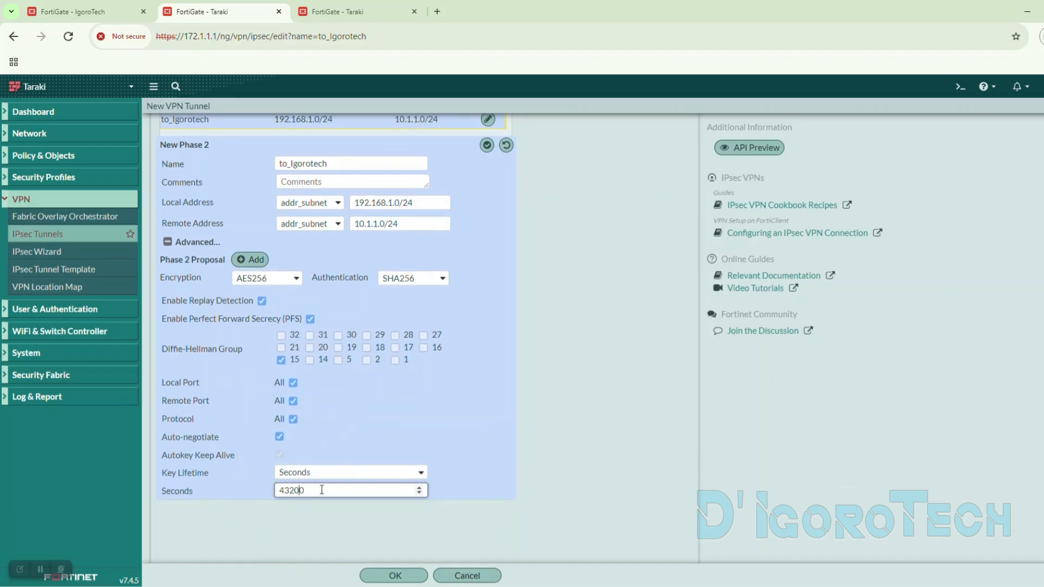
pyautogui.click(108, 6)
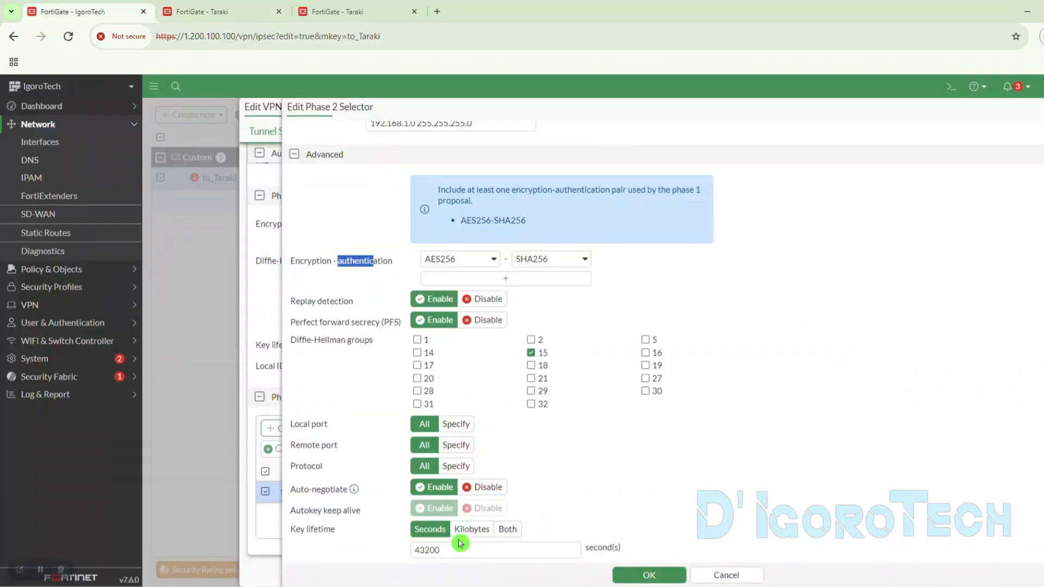
pyautogui.moveTo(450, 550); pyautogui.dragTo(357, 543)
pyautogui.click(356, 543)
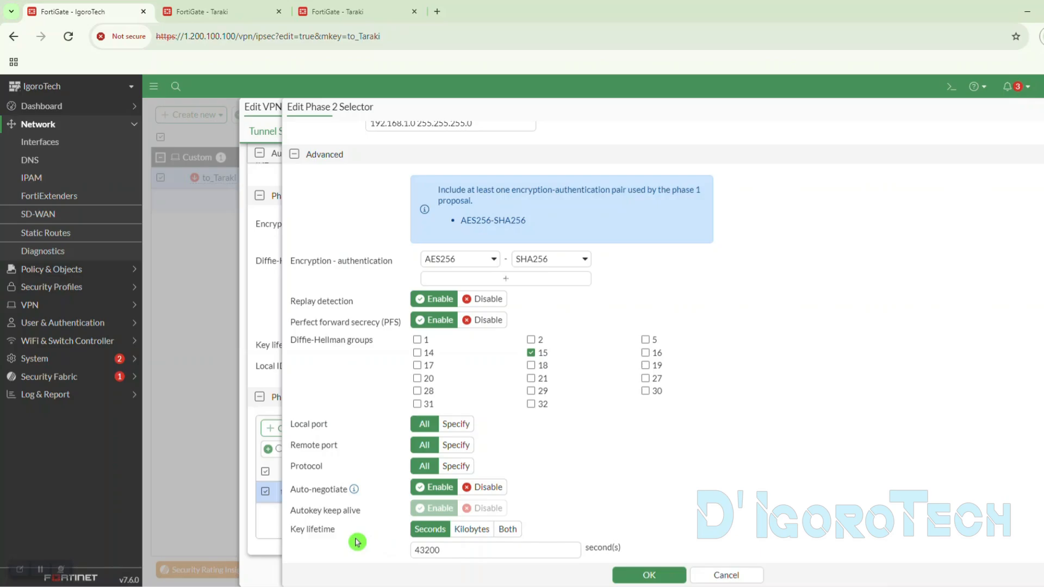
pyautogui.click(219, 19)
pyautogui.click(319, 490)
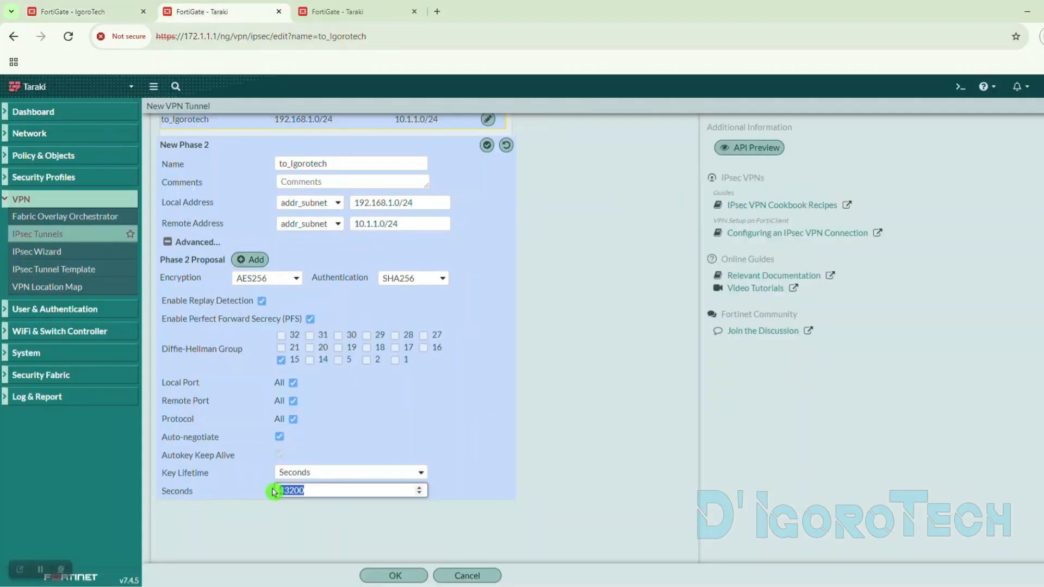
pyautogui.click(287, 516)
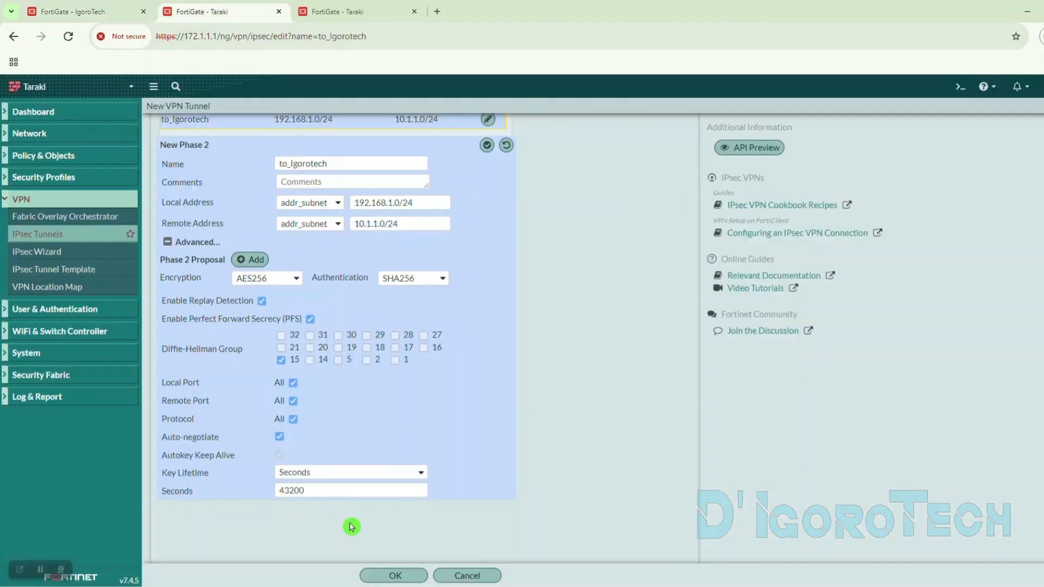
pyautogui.click(396, 576)
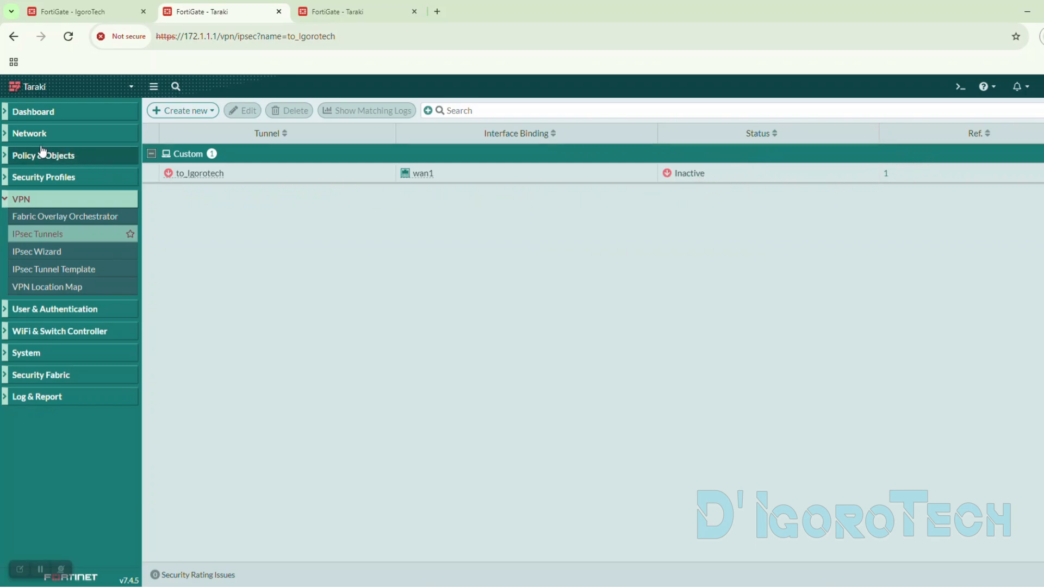
# - Examine the to_Igorotech tunnel interface under wan1 in Taraki's interface list
pyautogui.click(15, 136)
pyautogui.click(31, 152)
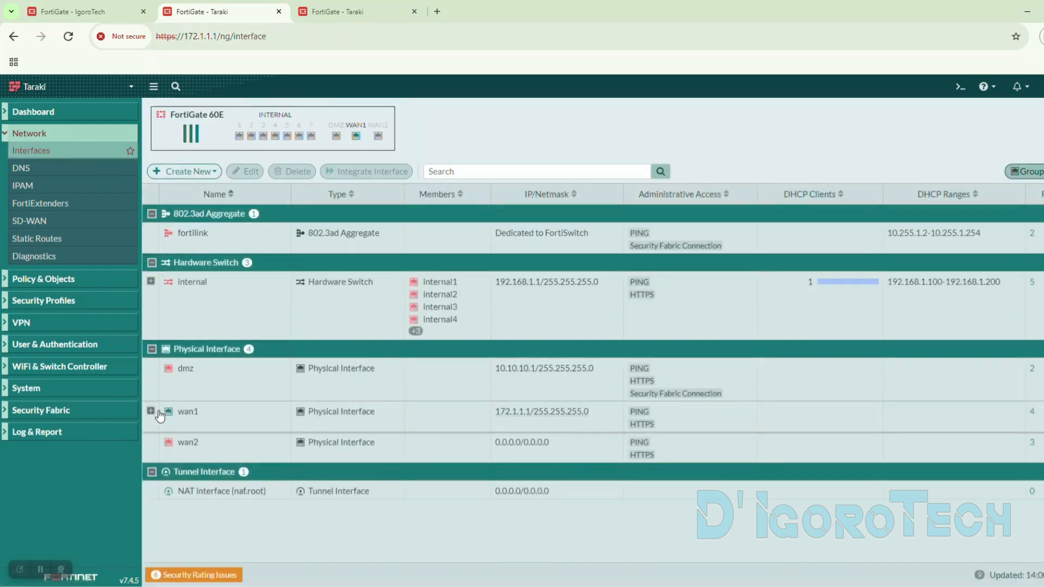
pyautogui.click(151, 417)
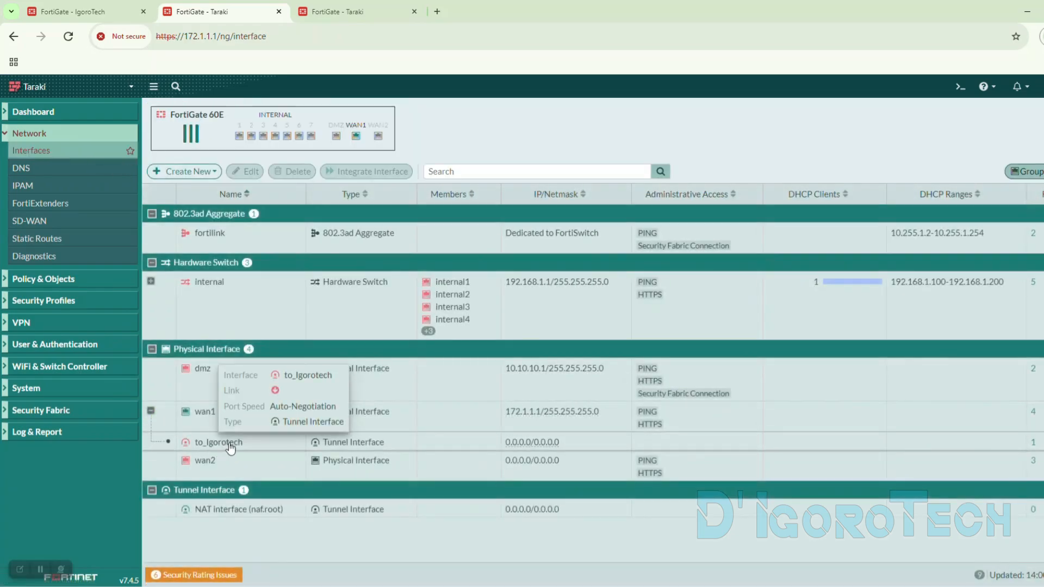
pyautogui.click(214, 442)
pyautogui.click(227, 424)
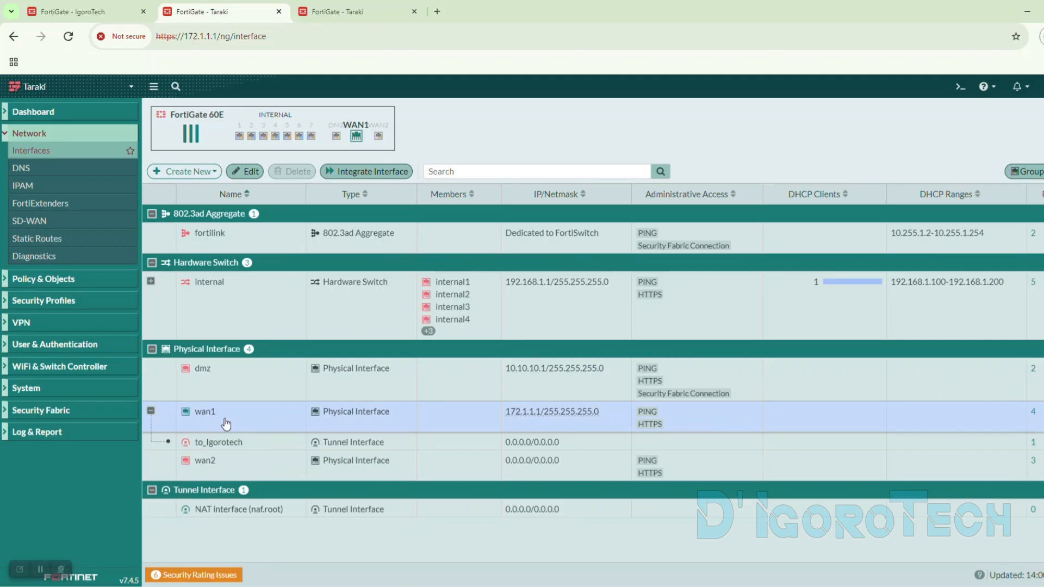
# - Add the Priority column to Taraki's static routes table and select the default route to check its distance and priority
pyautogui.click(53, 243)
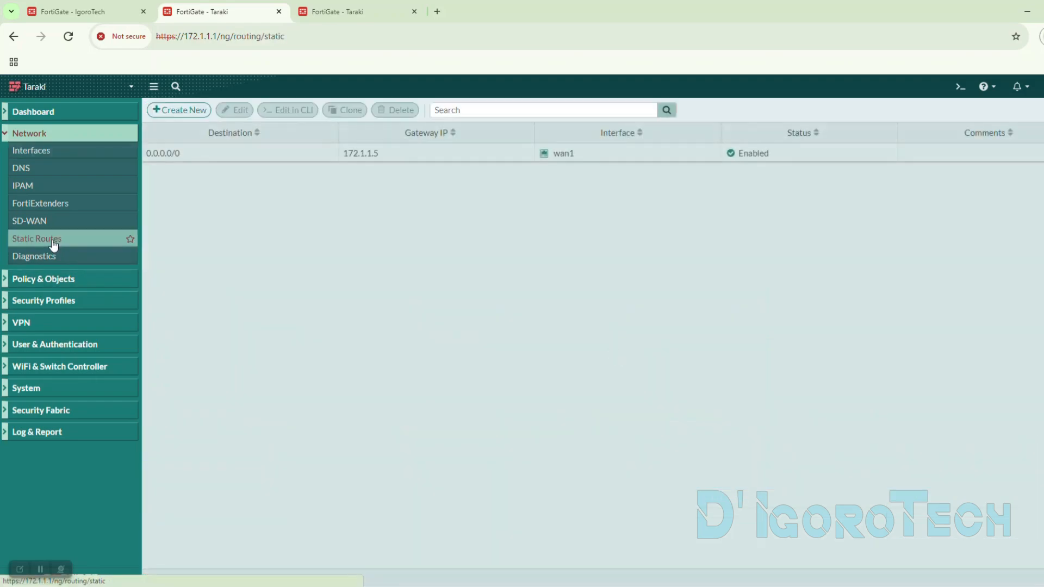
pyautogui.middleClick(53, 244)
pyautogui.click(242, 155)
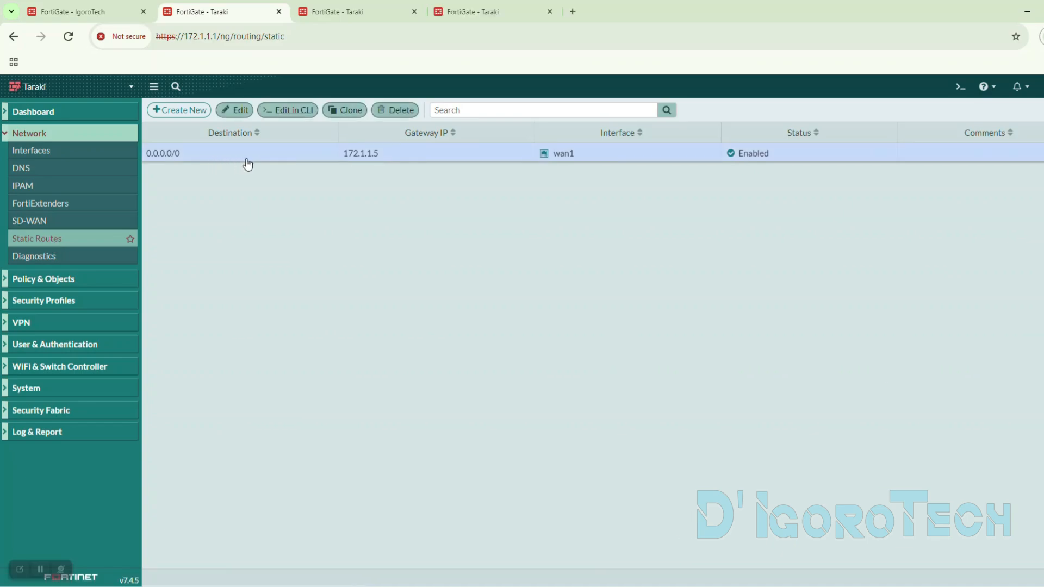
pyautogui.rightClick(288, 134)
pyautogui.click(318, 277)
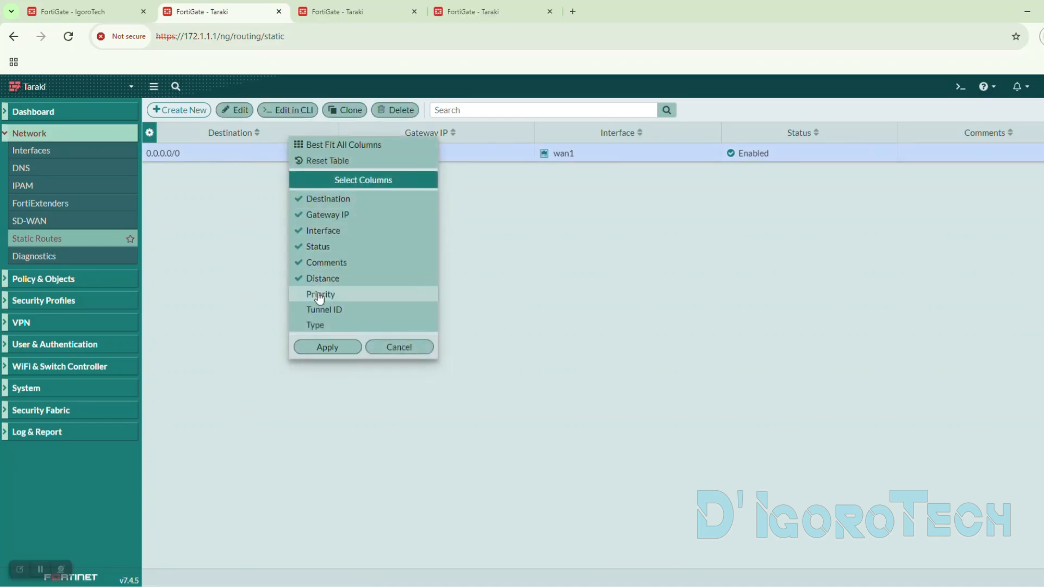
pyautogui.click(320, 294)
pyautogui.click(327, 347)
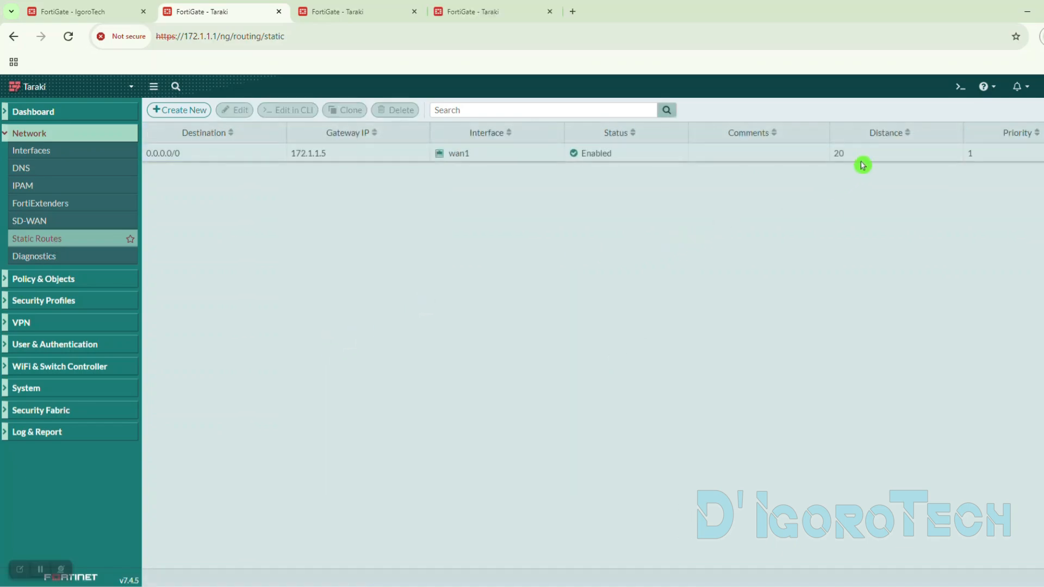
pyautogui.click(840, 156)
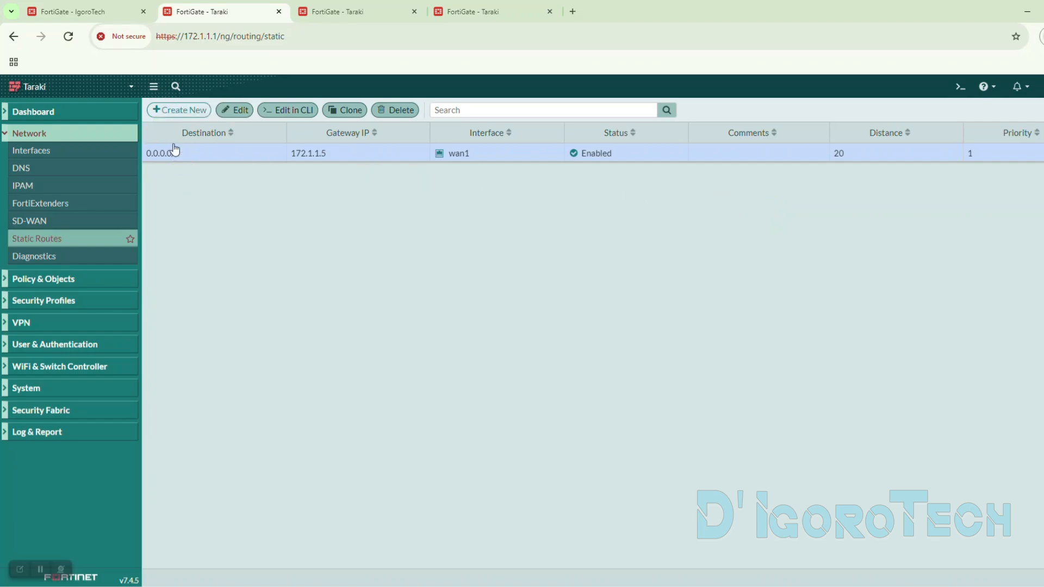
# - Start a new static route on Taraki with destination subnet 10.1.1.0/24, copying the network prefix from IgoroTech's internal interface
pyautogui.click(177, 111)
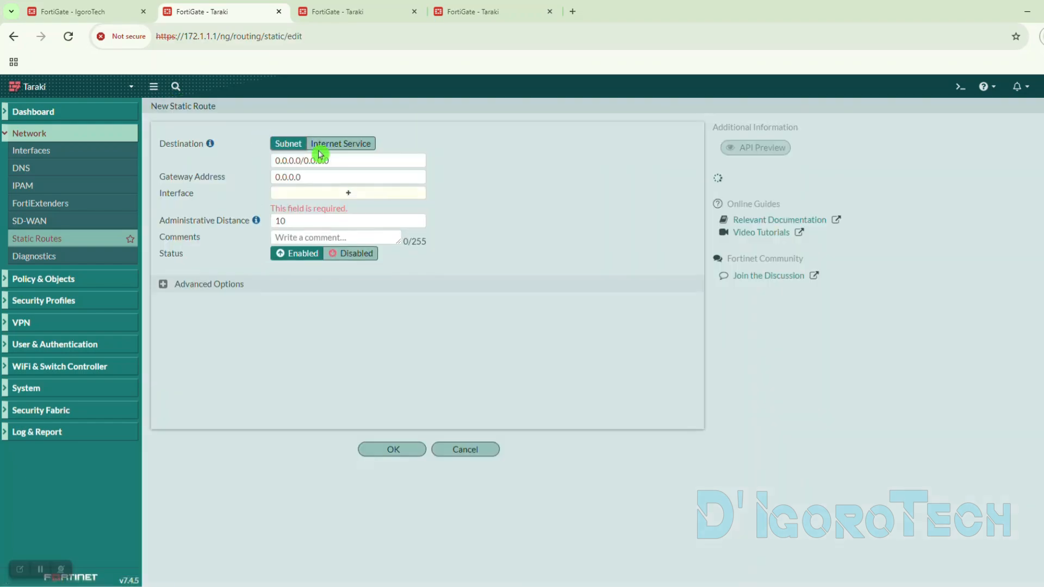
pyautogui.moveTo(331, 161); pyautogui.dragTo(268, 170)
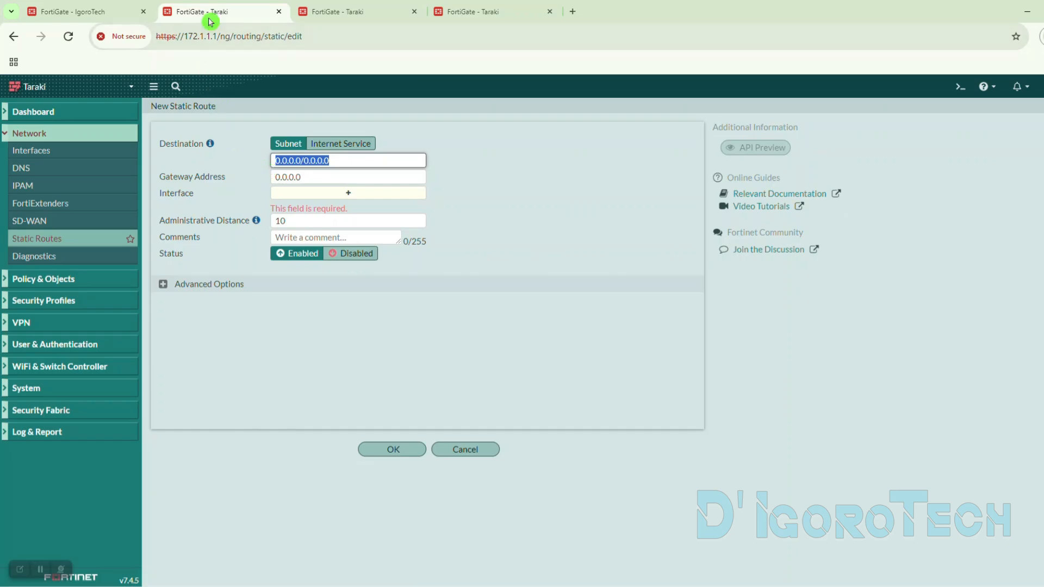
pyautogui.click(105, 8)
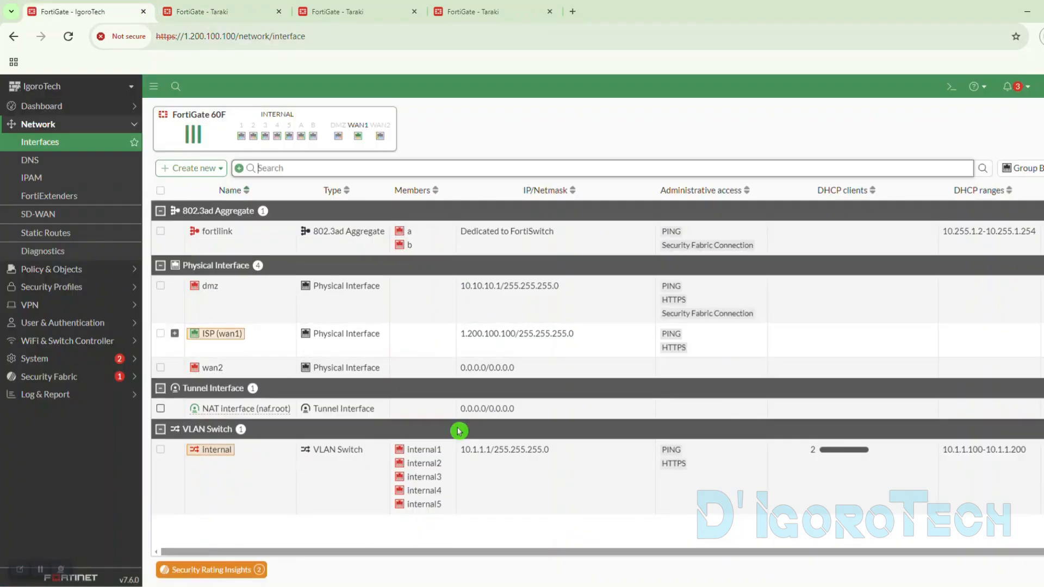
pyautogui.moveTo(460, 453); pyautogui.dragTo(479, 456)
pyautogui.hotkey('ctrl', 'c')
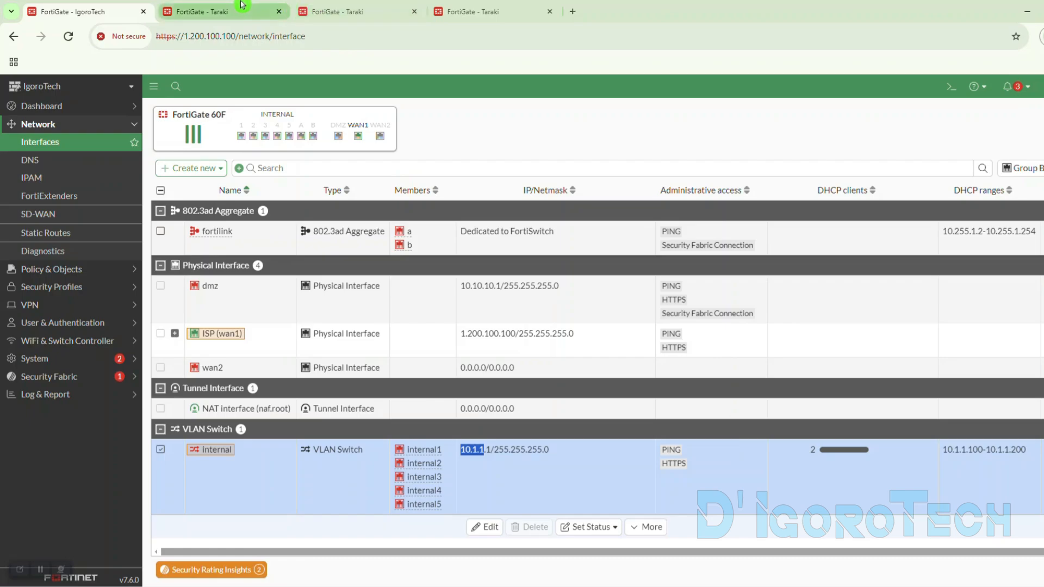
pyautogui.click(201, 11)
pyautogui.hotkey('ctrl', 'v')
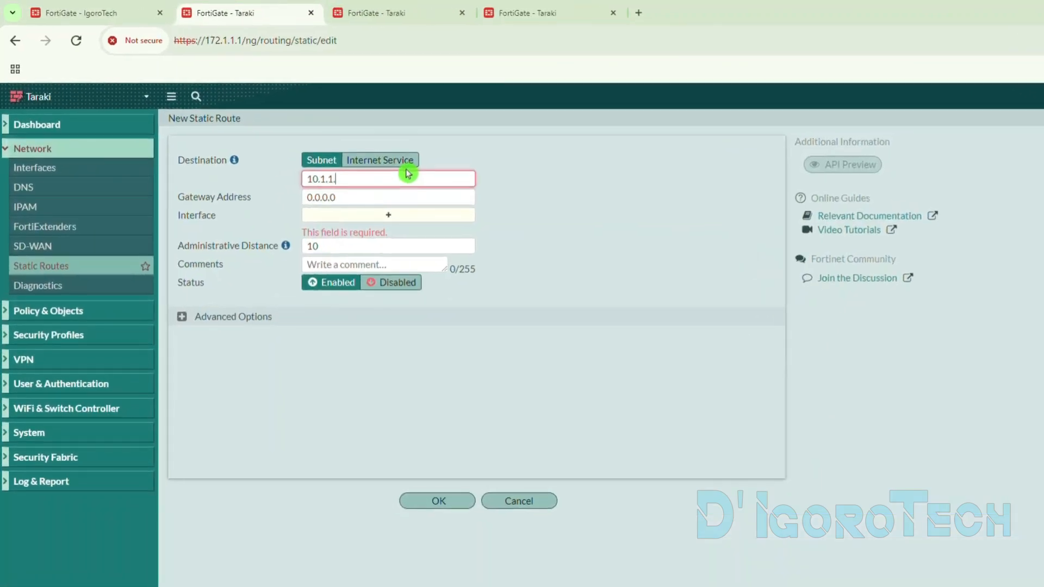
pyautogui.write('.0/24')
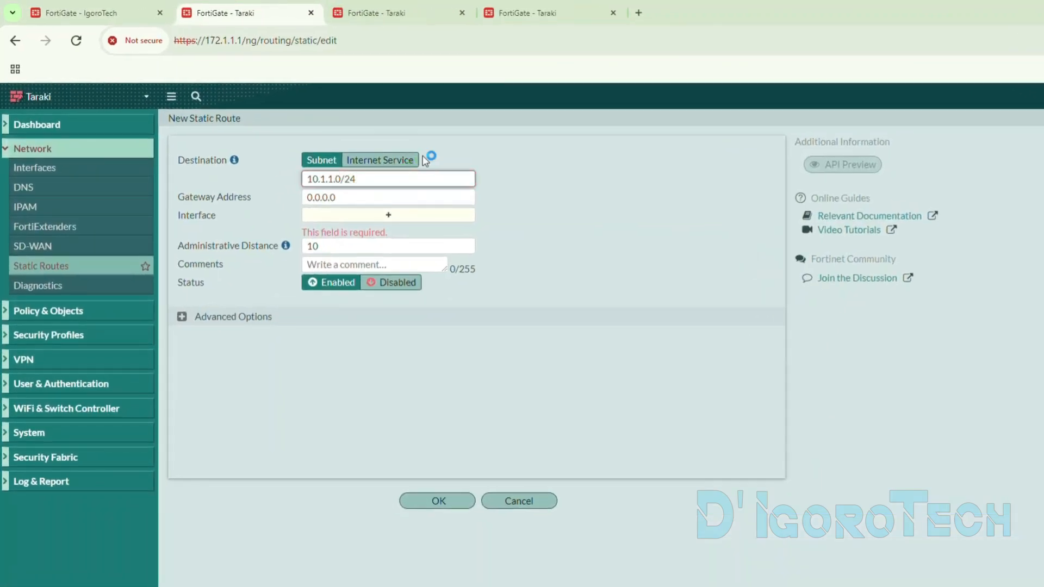
pyautogui.press('Tab')
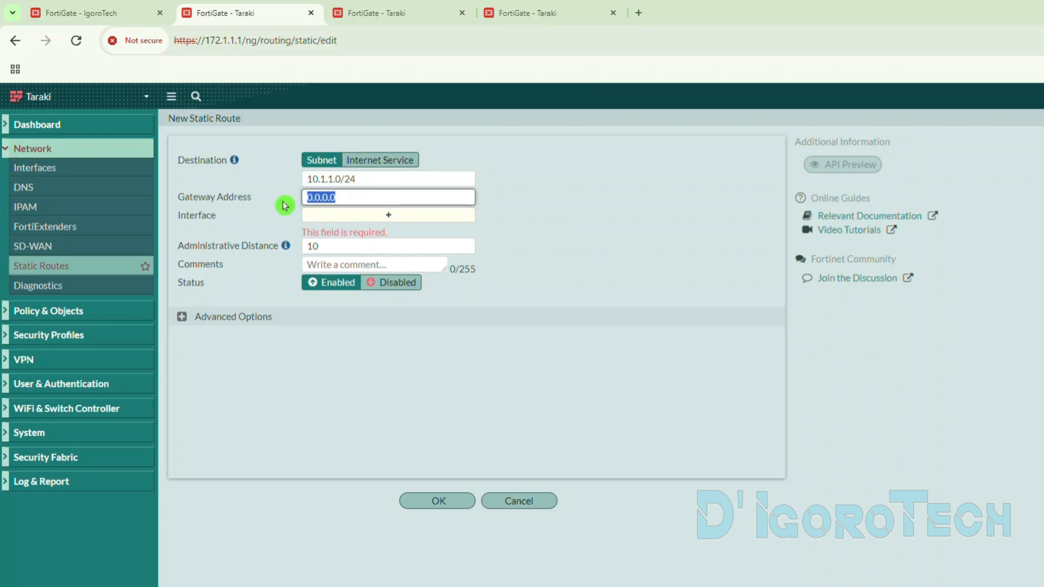
# - Assign the to_Igorotech tunnel as the new static route's interface
pyautogui.click(332, 217)
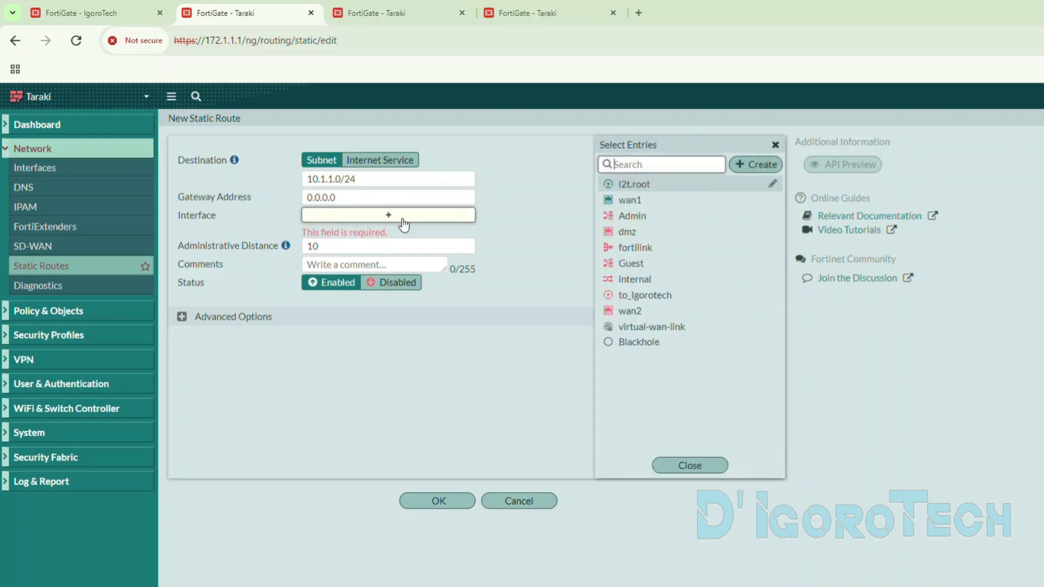
pyautogui.click(626, 297)
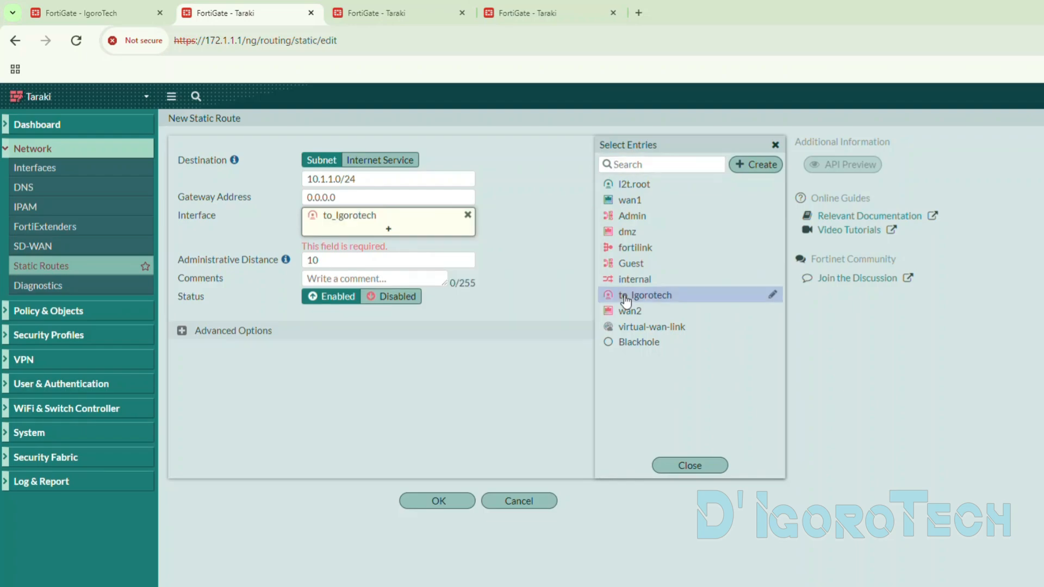
pyautogui.click(518, 234)
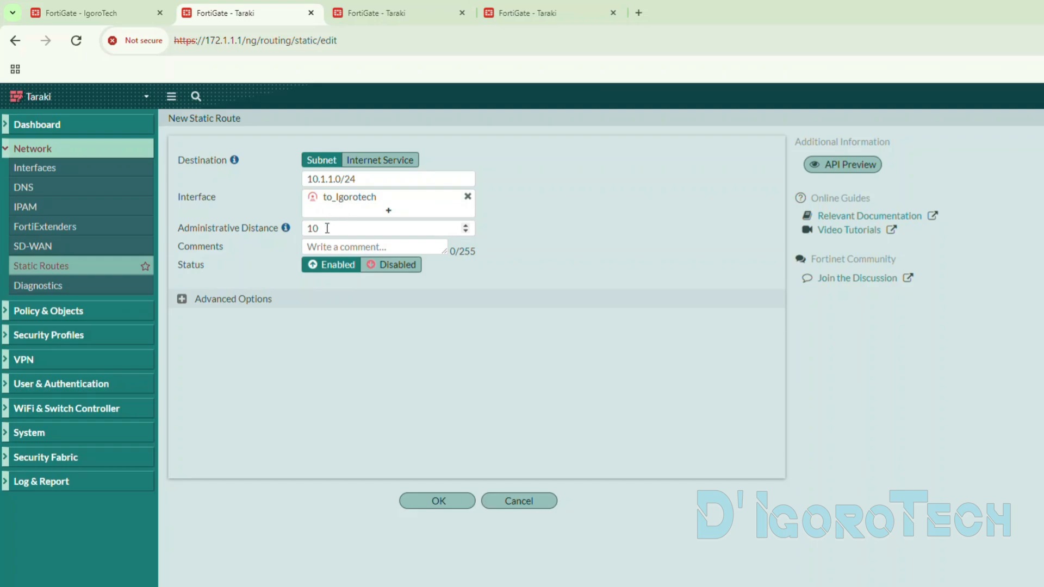
# - Keep administrative distance 10, status Enabled and priority 1 for the 10.1.1.0/24 route, and save it
pyautogui.click(319, 228)
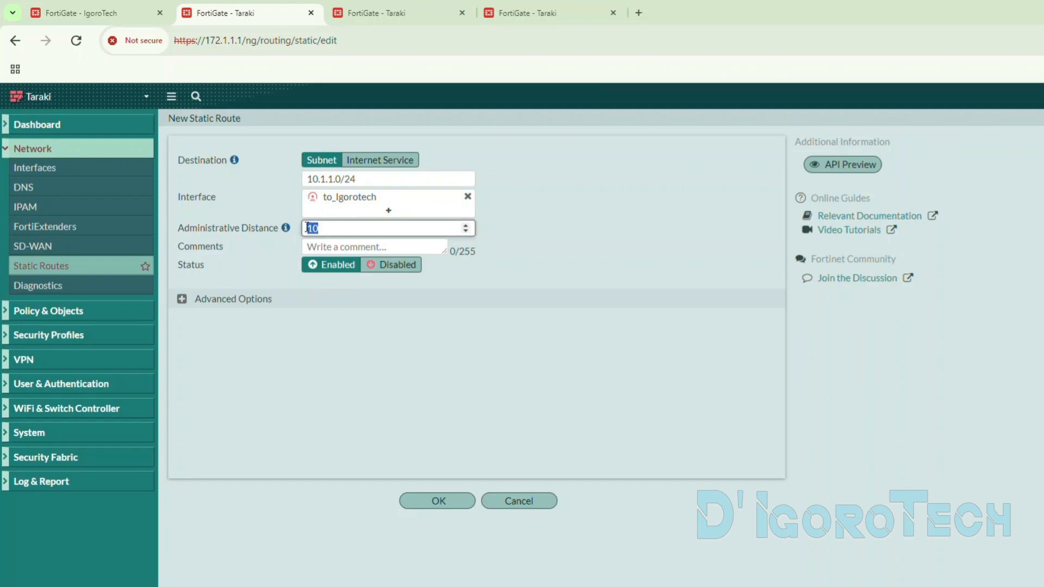
pyautogui.click(332, 245)
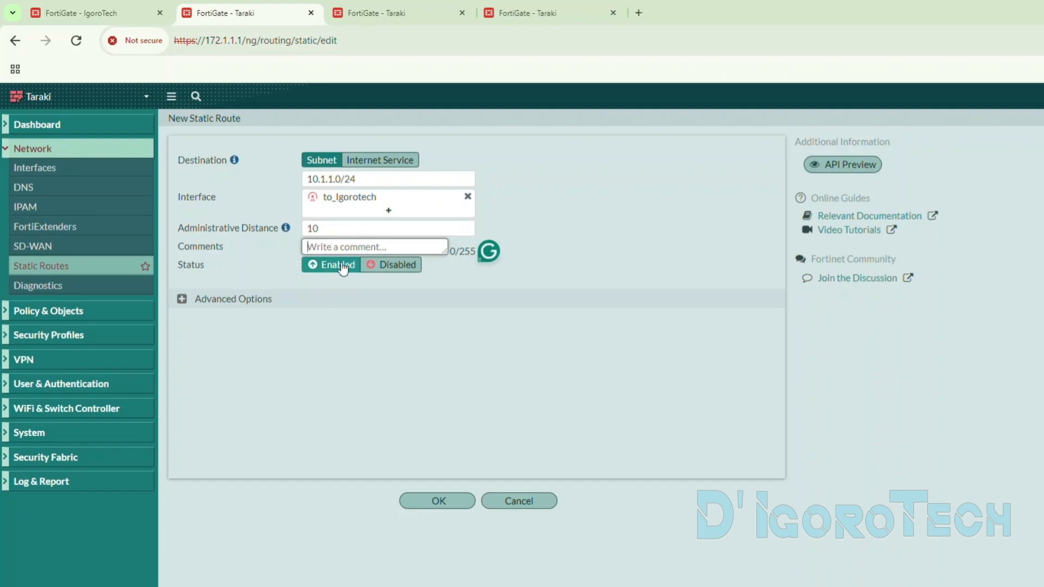
pyautogui.click(373, 266)
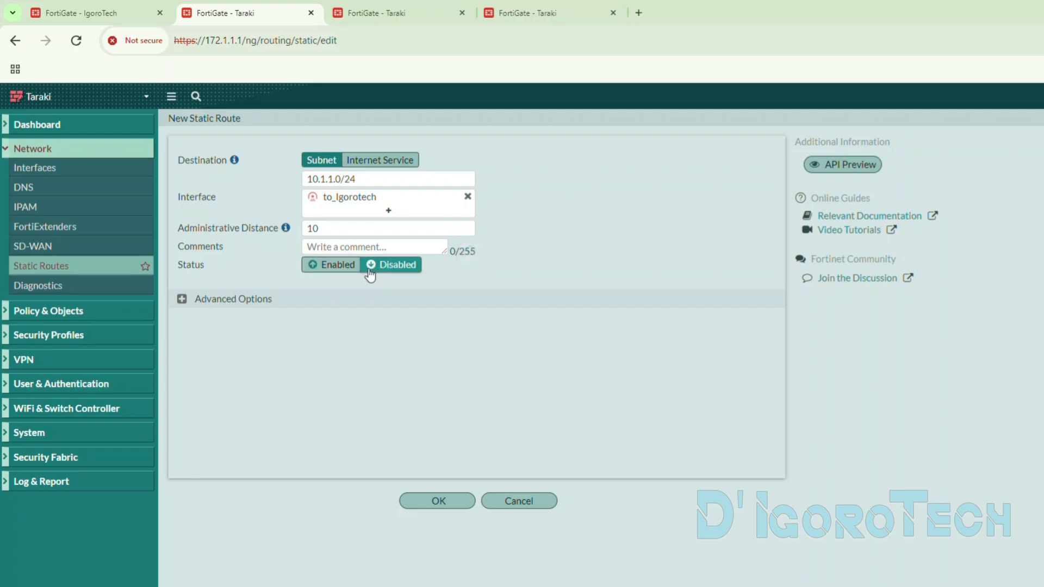
pyautogui.click(336, 269)
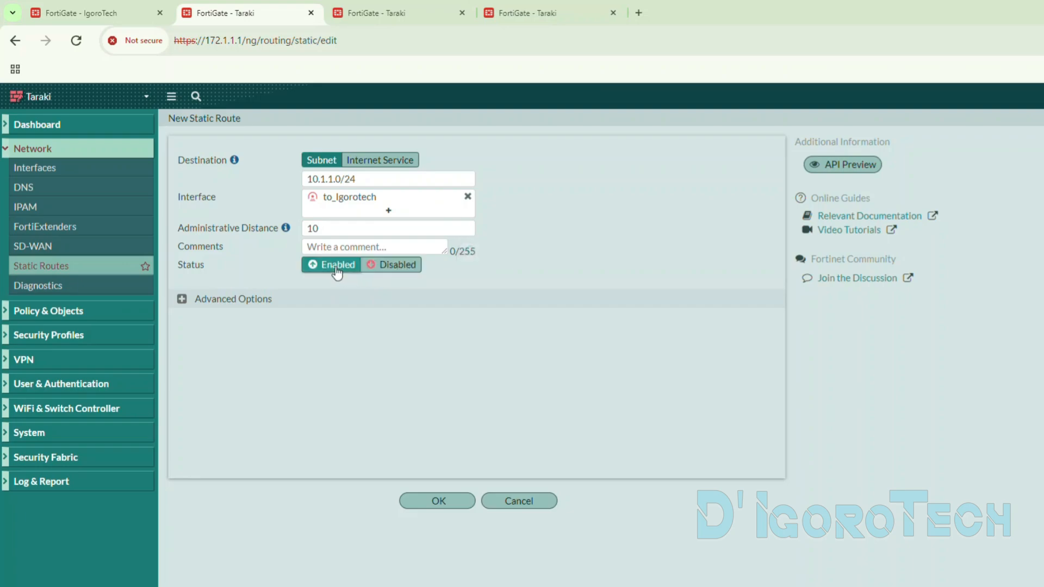
pyautogui.click(182, 299)
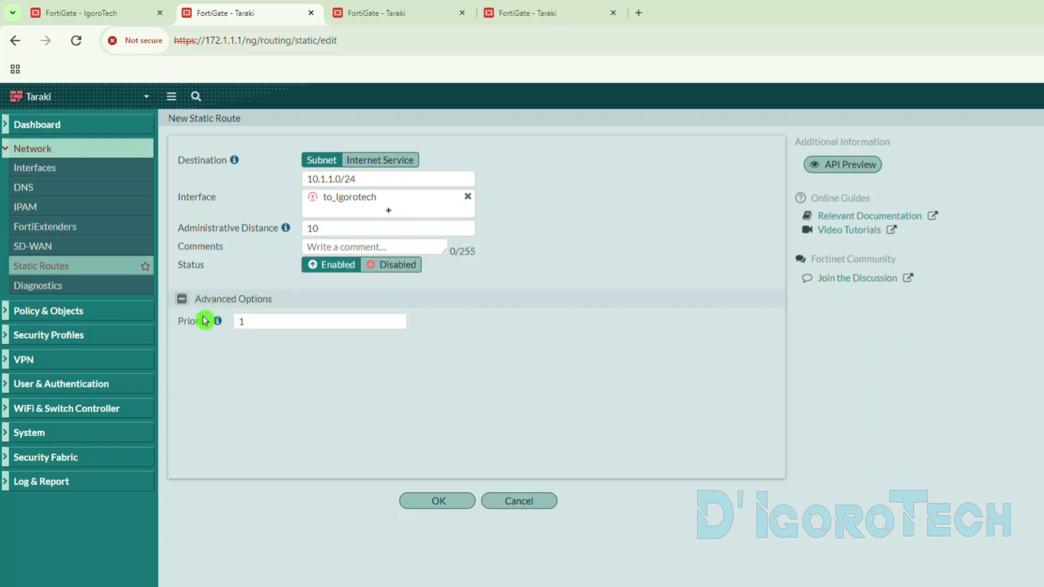
pyautogui.click(438, 501)
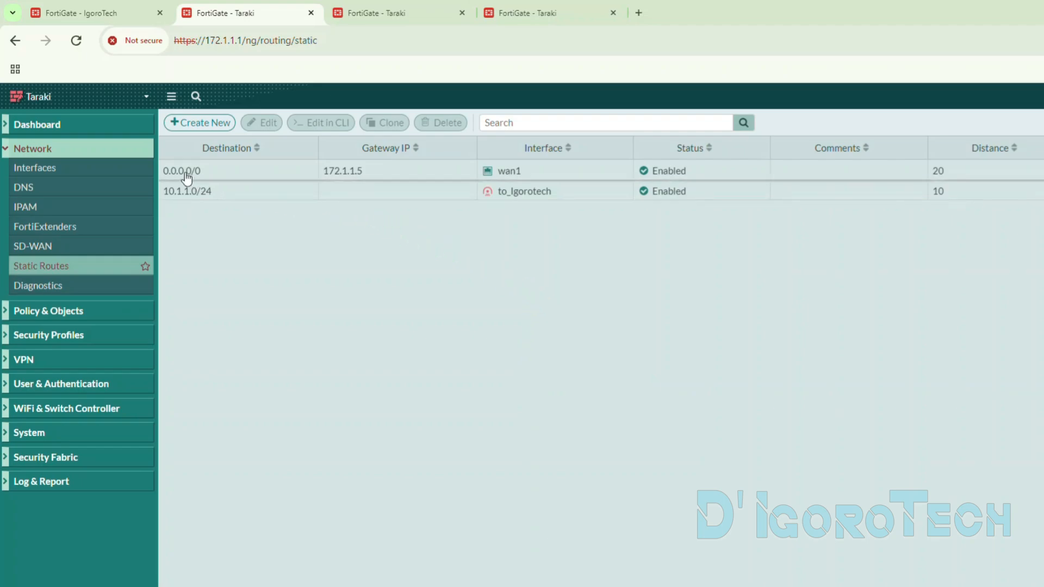
# - Compare the new 10.1.1.0/24 route with the default route and check the to_Igorotech tunnel's status in Taraki's IPsec tunnel list
pyautogui.click(198, 200)
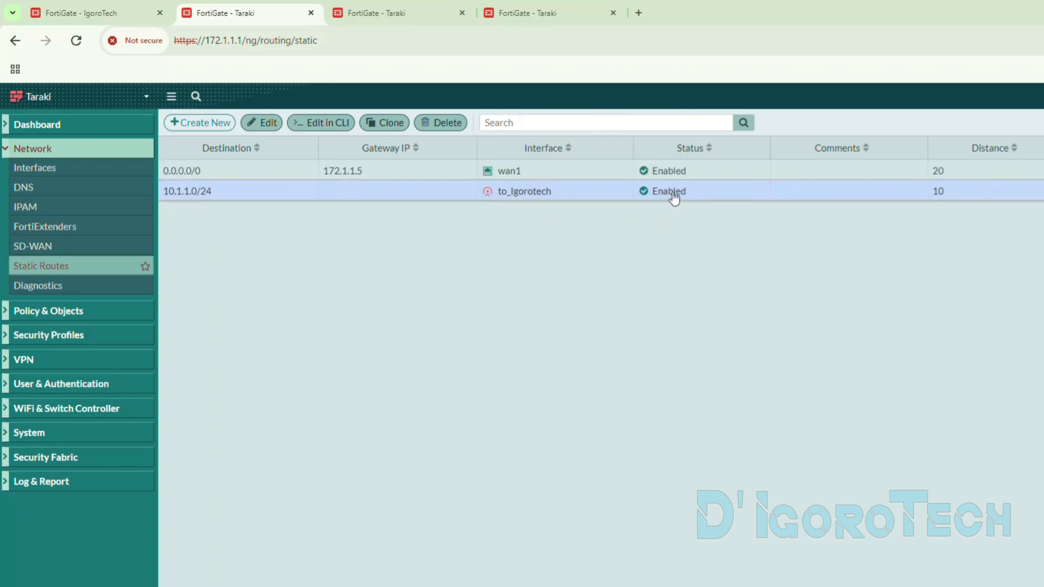
pyautogui.click(686, 212)
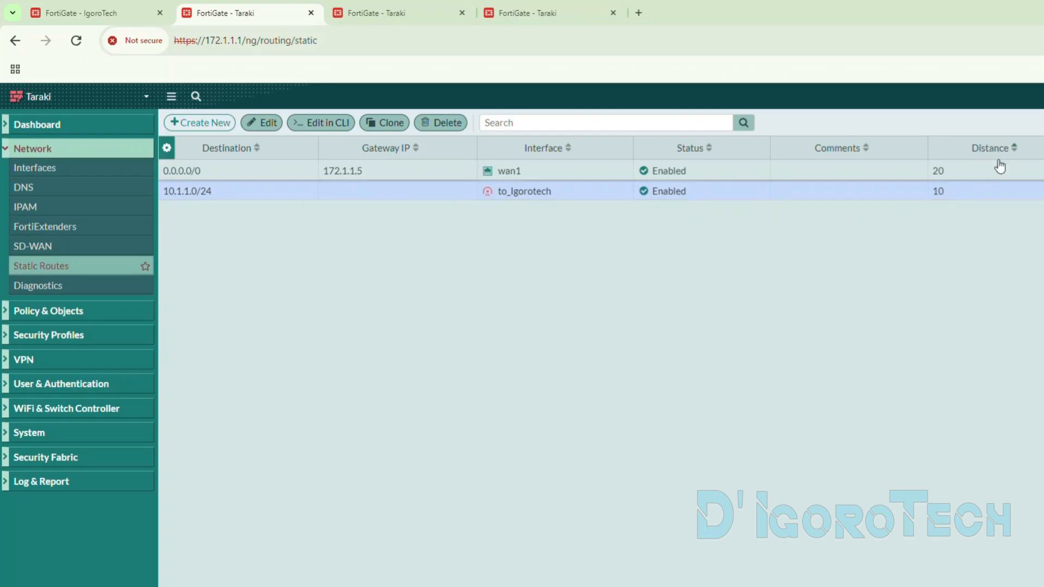
pyautogui.click(940, 175)
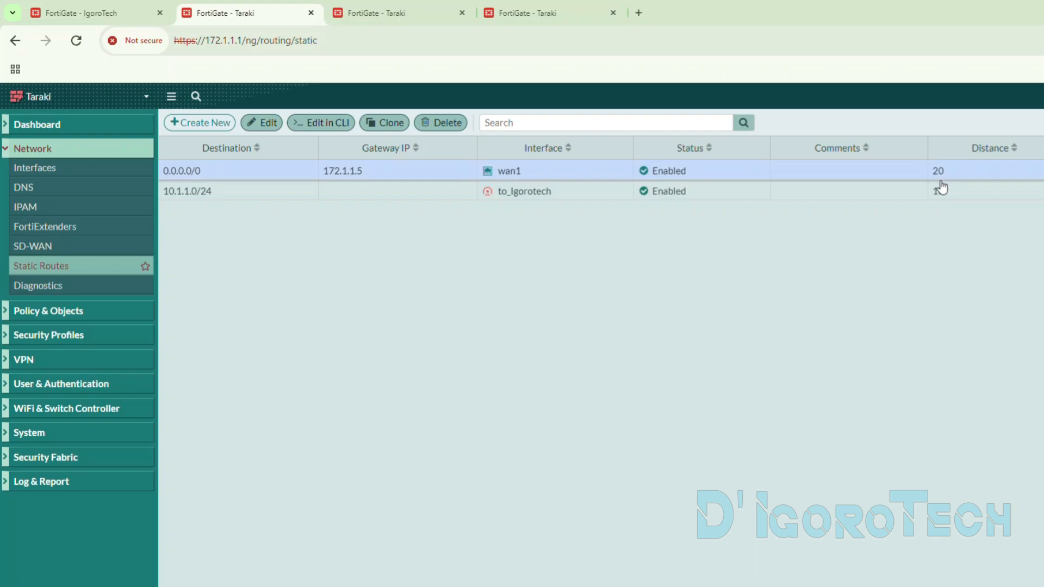
pyautogui.click(381, 16)
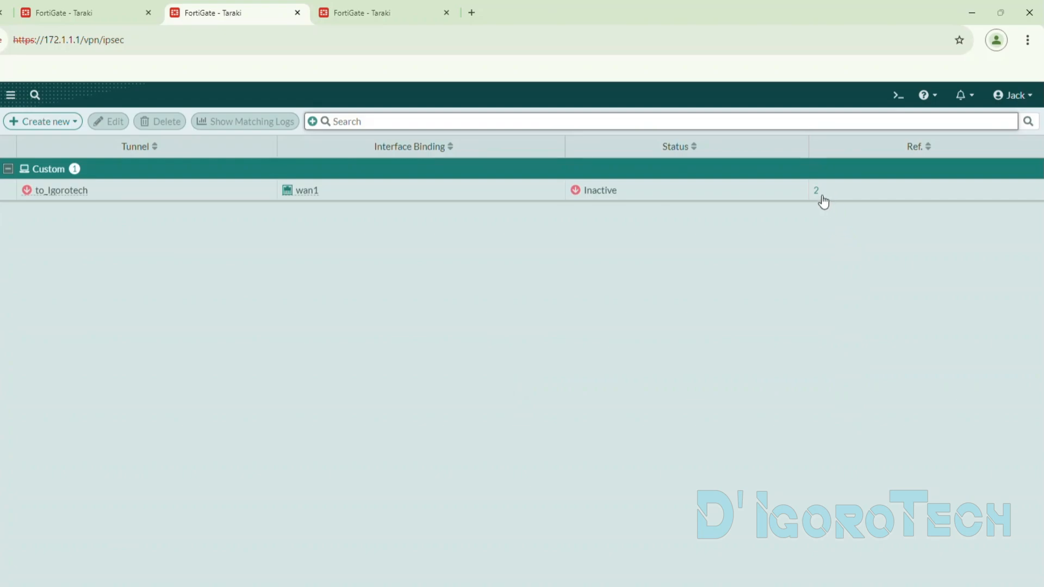
pyautogui.click(86, 12)
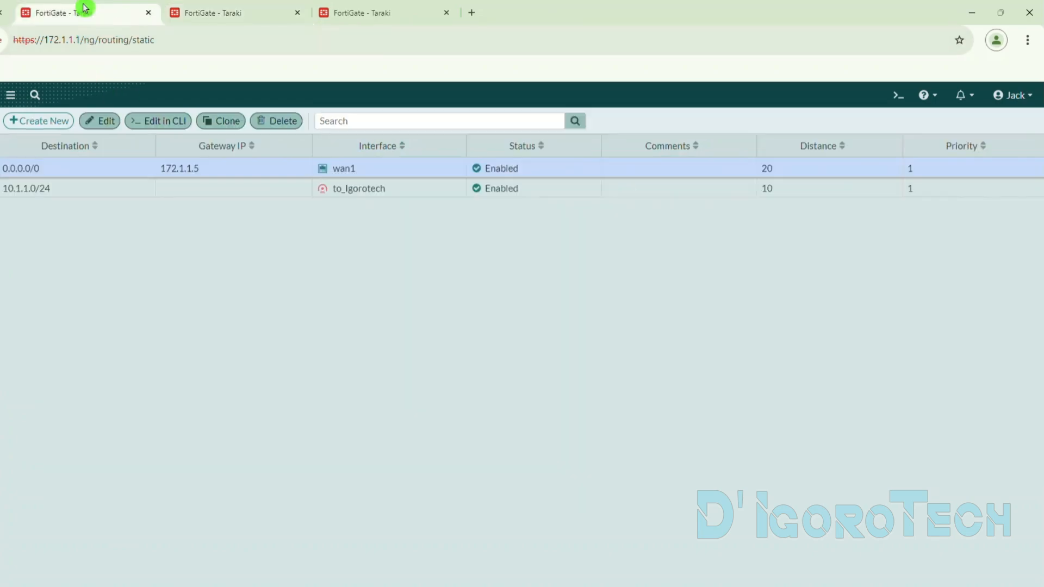
pyautogui.click(363, 192)
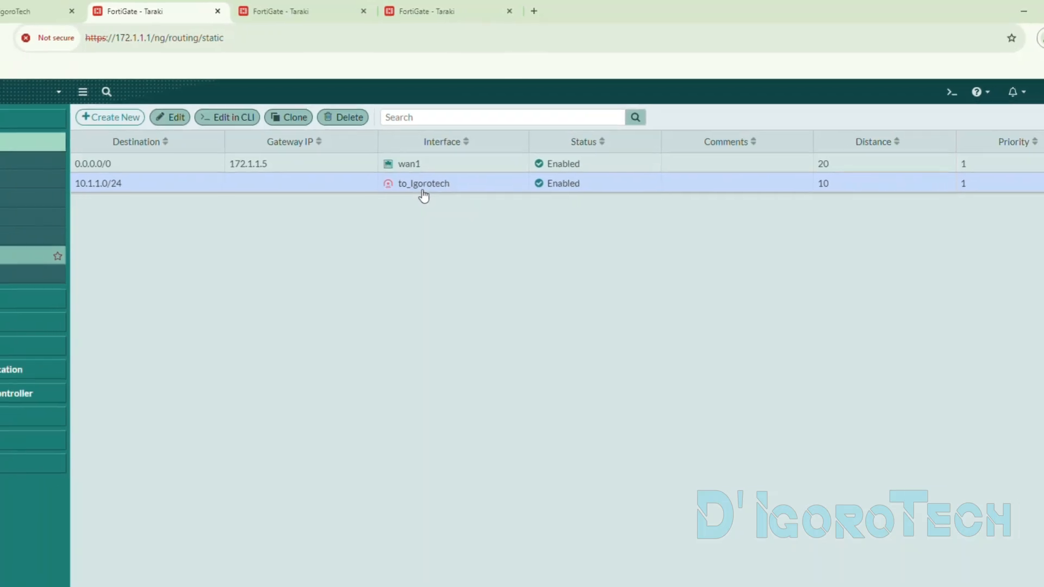
# - Open Taraki's firewall policies, decline the new list layout, and expand the internal-to-wan2 group to review its policy
pyautogui.click(51, 296)
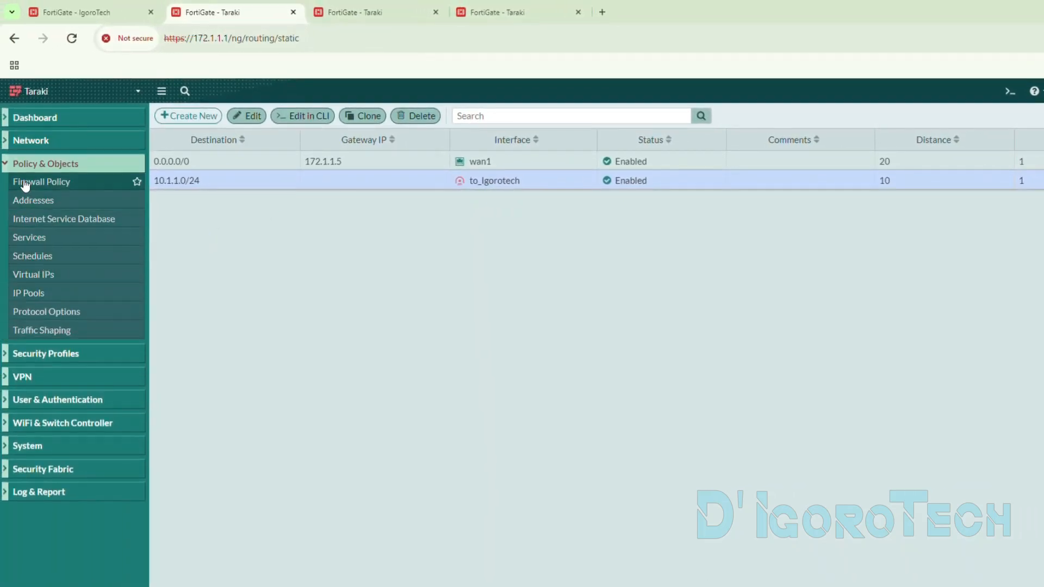
pyautogui.click(39, 185)
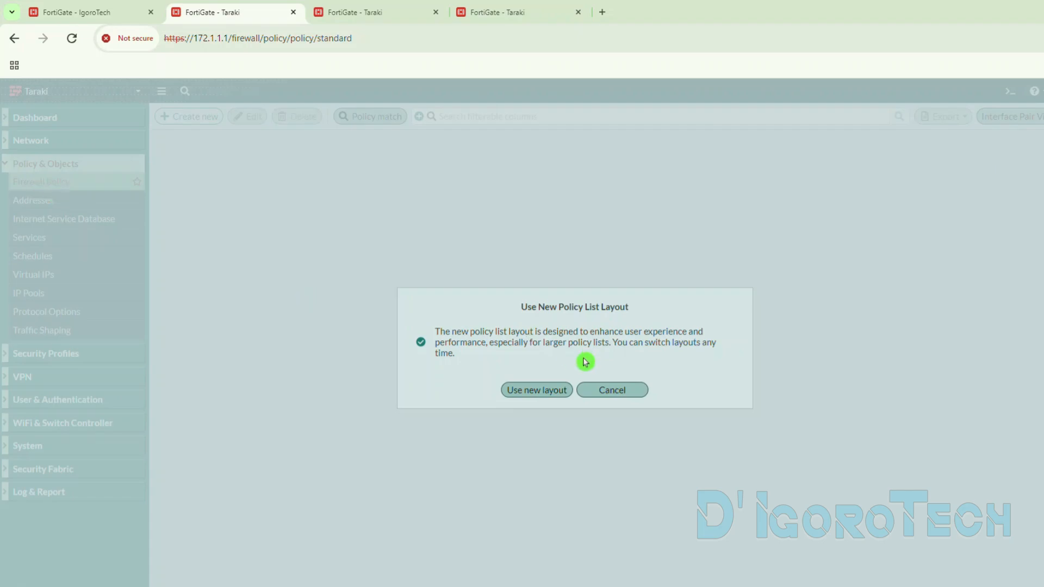
pyautogui.click(612, 390)
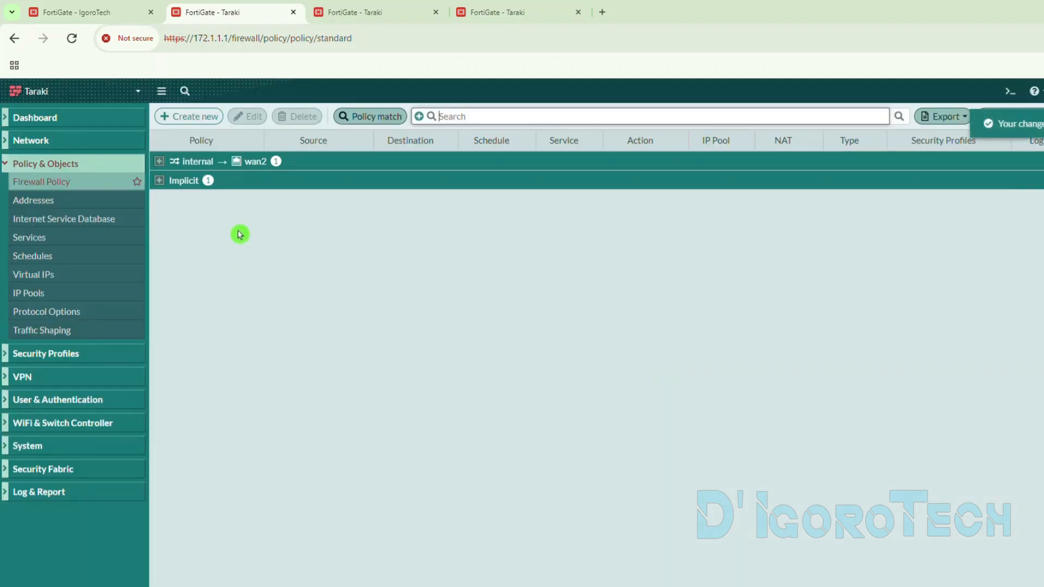
pyautogui.click(159, 161)
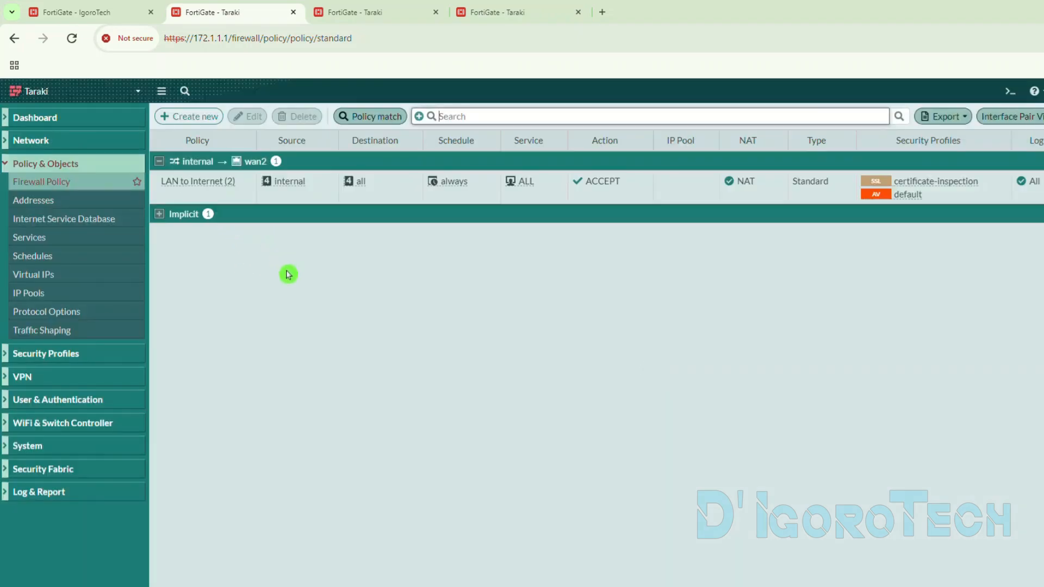
pyautogui.click(91, 185)
# - Create a firewall policy named "LAN to Igorotech" with internal as its incoming interface, checking that interface's IPv4 address
pyautogui.click(191, 121)
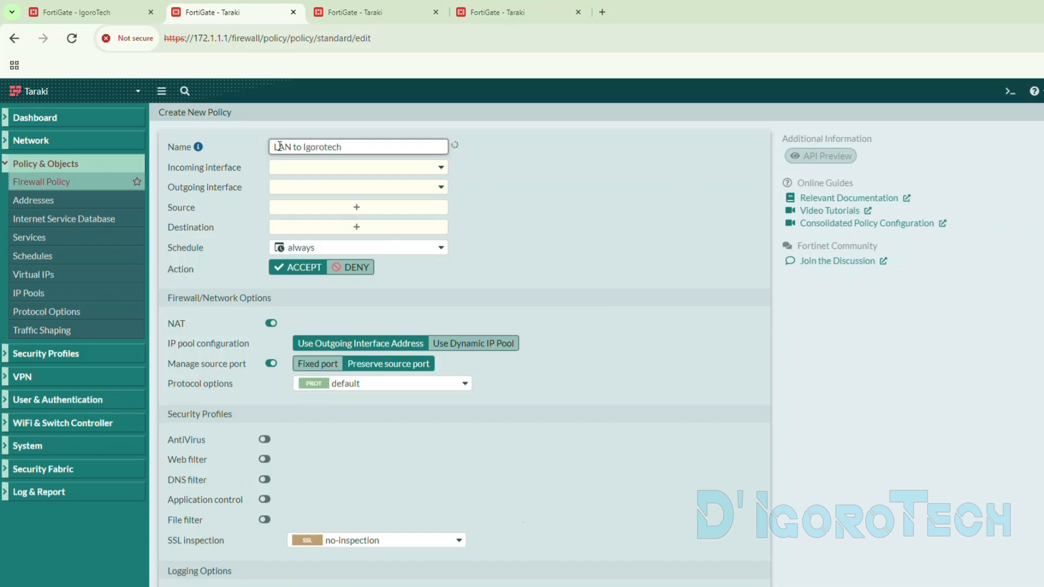
pyautogui.click(286, 176)
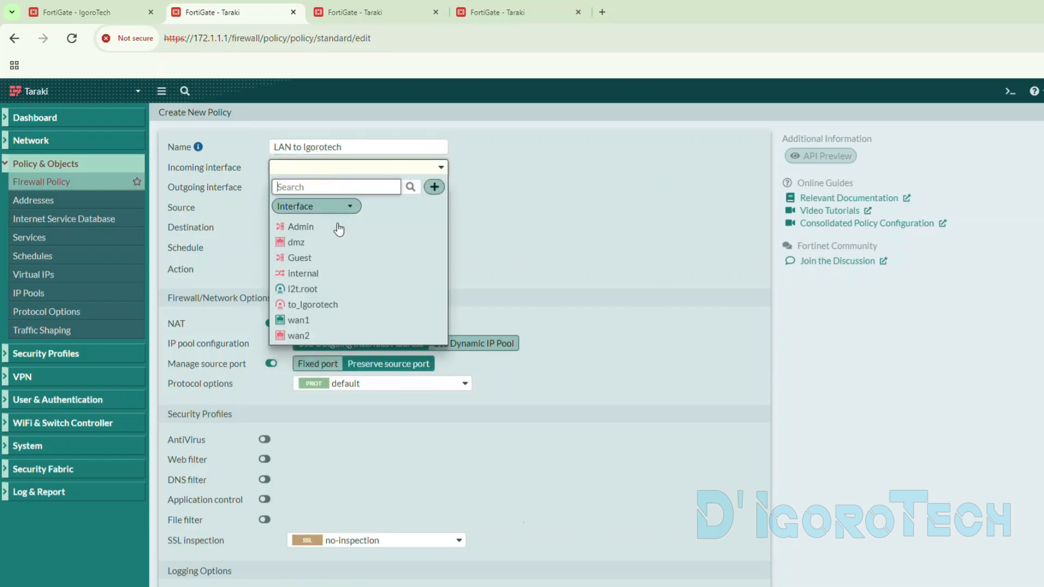
pyautogui.moveTo(301, 277)
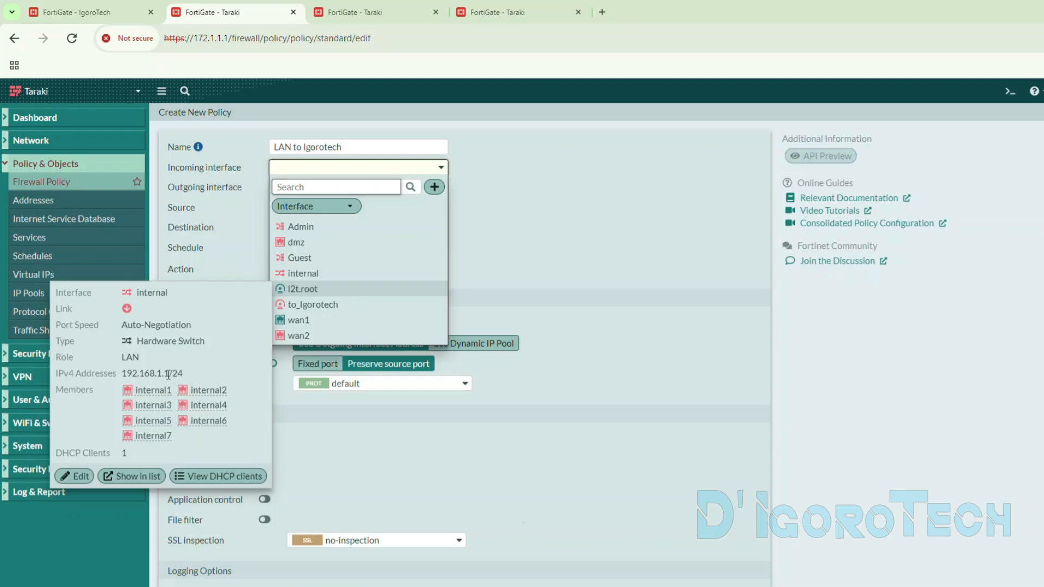
pyautogui.moveTo(184, 373); pyautogui.dragTo(120, 382)
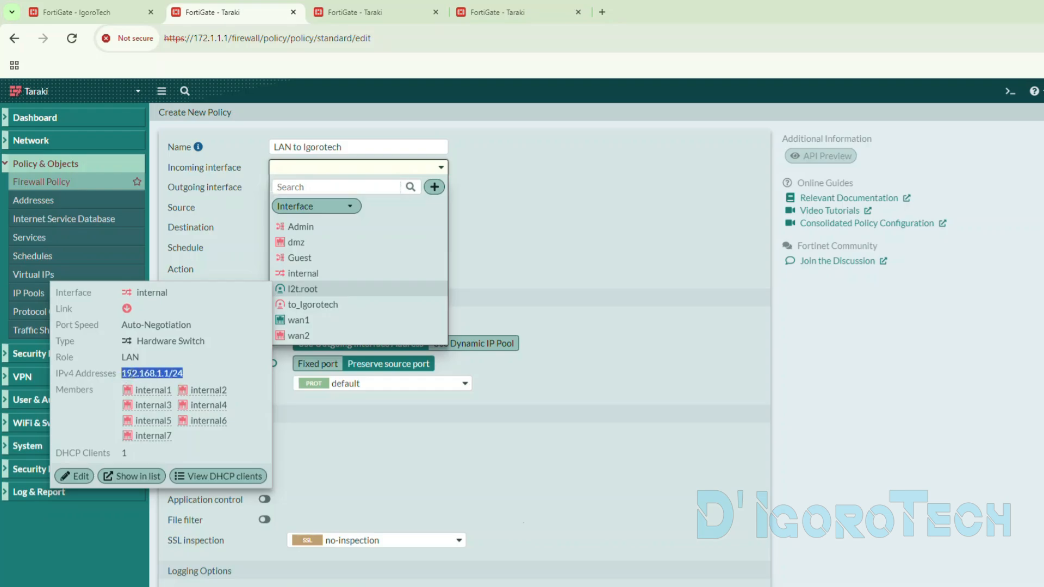
pyautogui.click(319, 274)
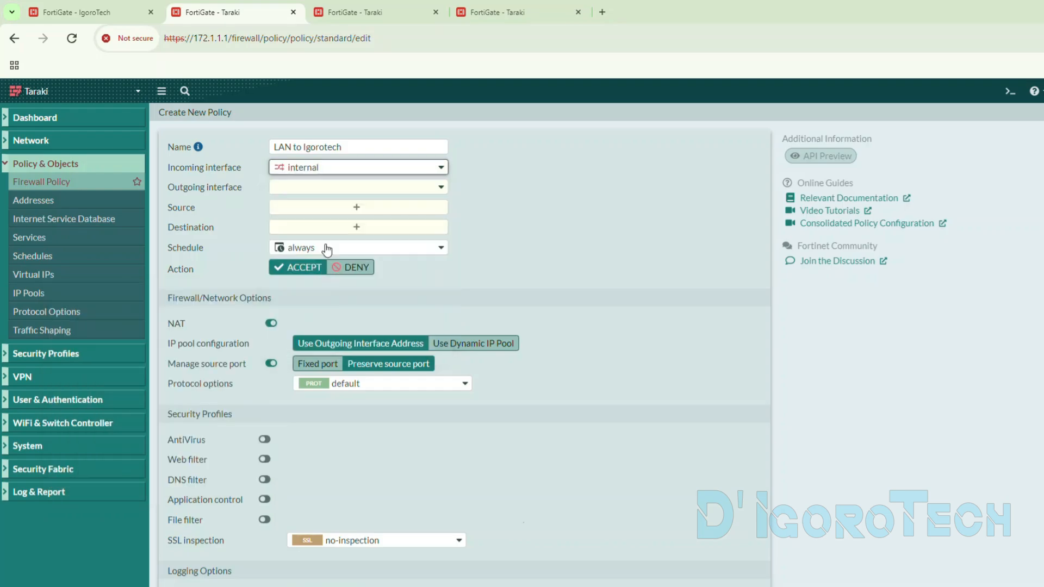
# - Set the policy's outgoing interface to to_Igorotech, with internal as the source address and Igorotech LAN as the destination
pyautogui.click(296, 193)
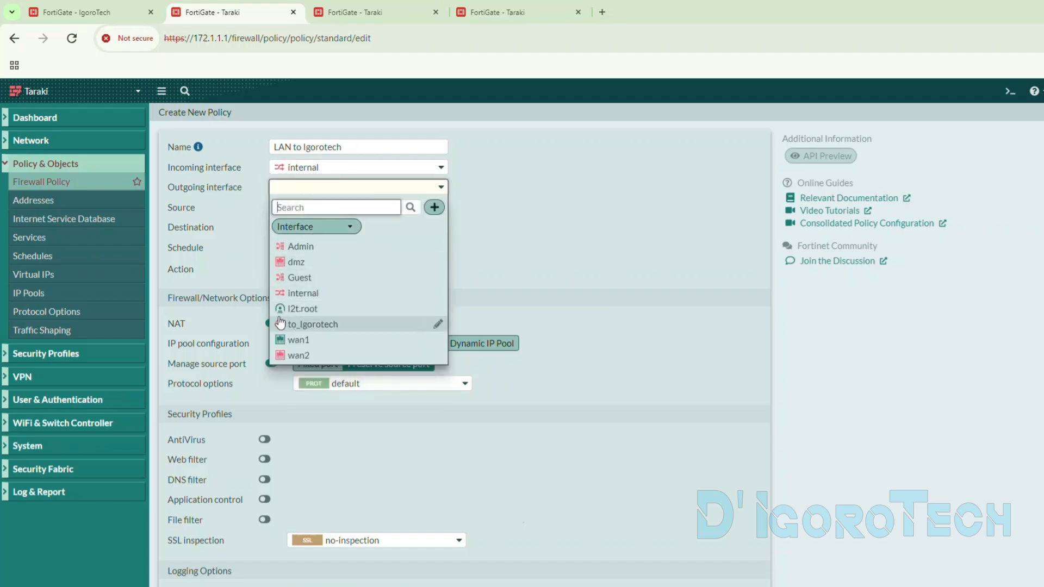
pyautogui.click(299, 325)
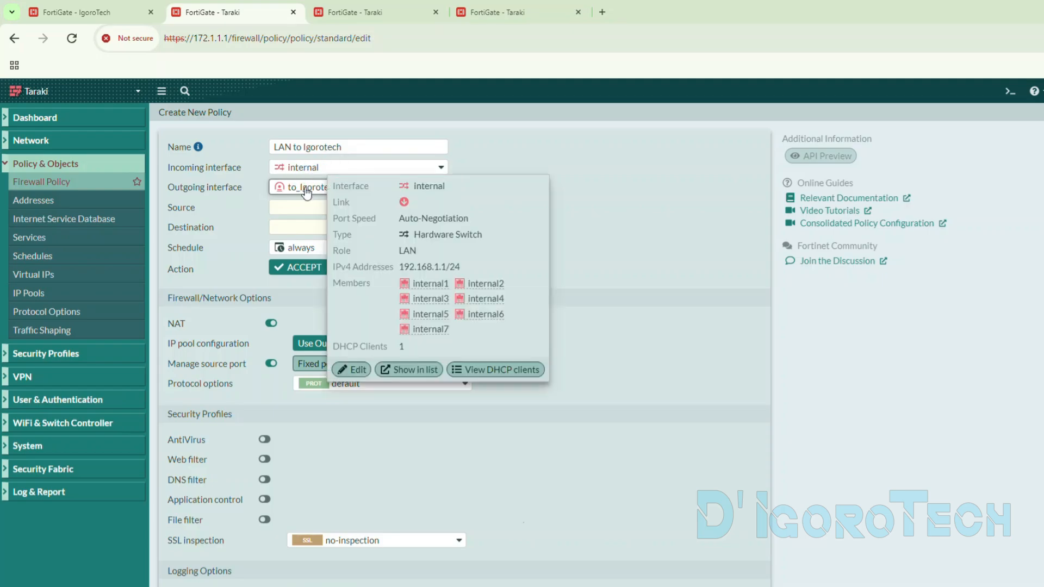
pyautogui.click(314, 207)
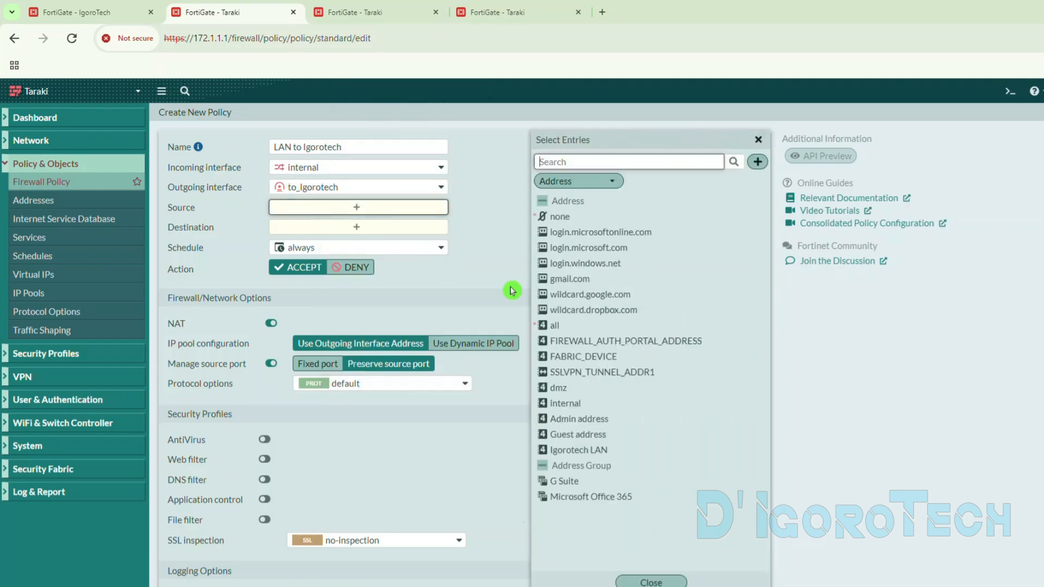
pyautogui.click(565, 402)
pyautogui.click(321, 243)
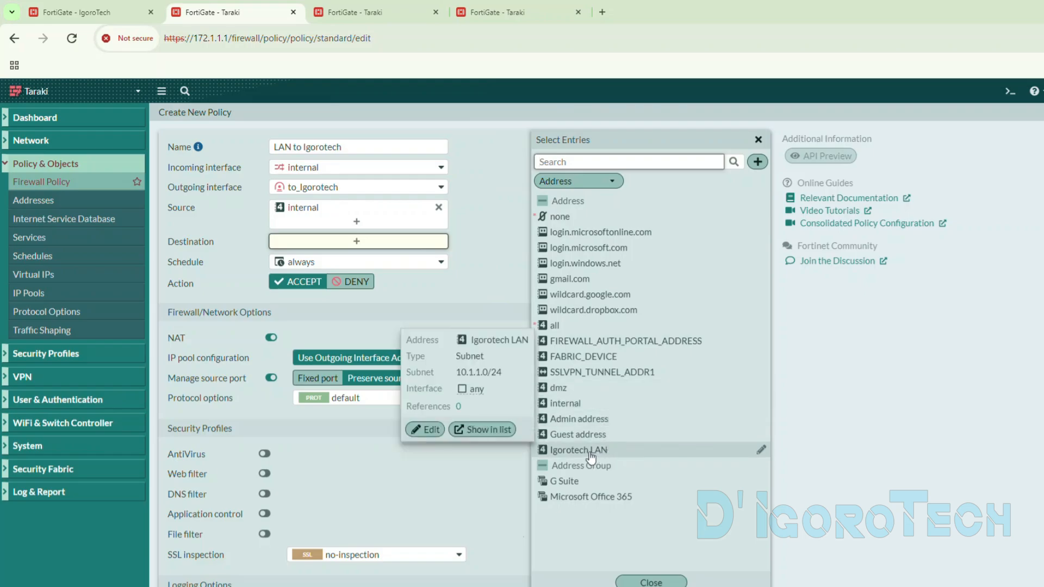
pyautogui.click(591, 457)
# - Keep the policy's schedule at always and allow the ALL service
pyautogui.click(291, 279)
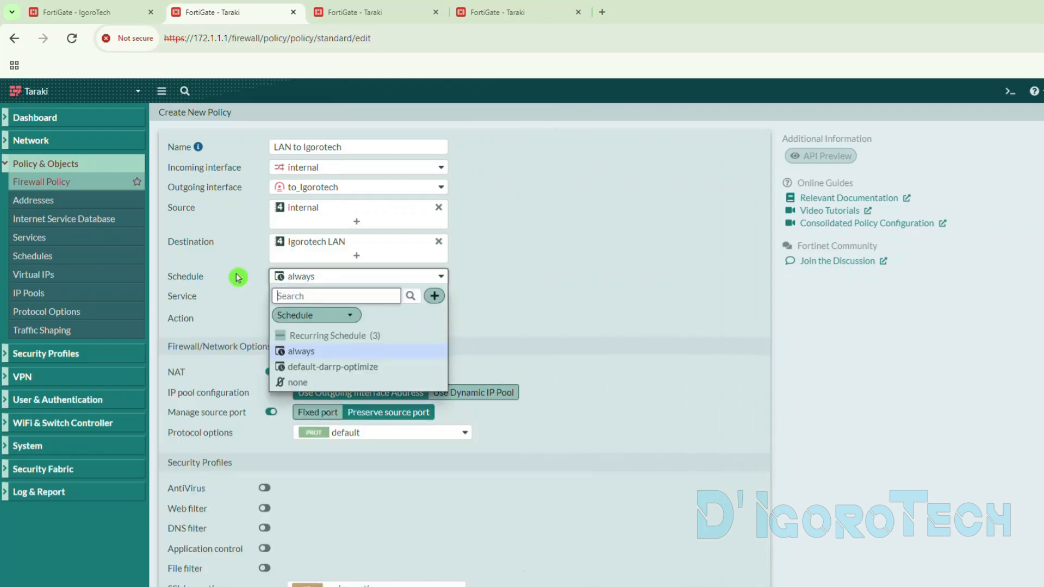
pyautogui.click(256, 280)
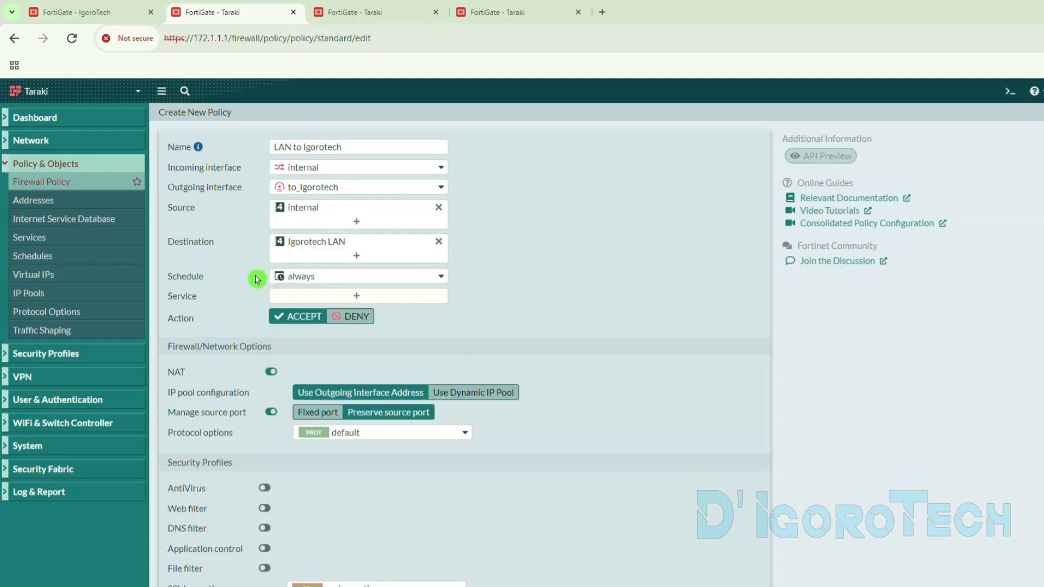
pyautogui.click(300, 300)
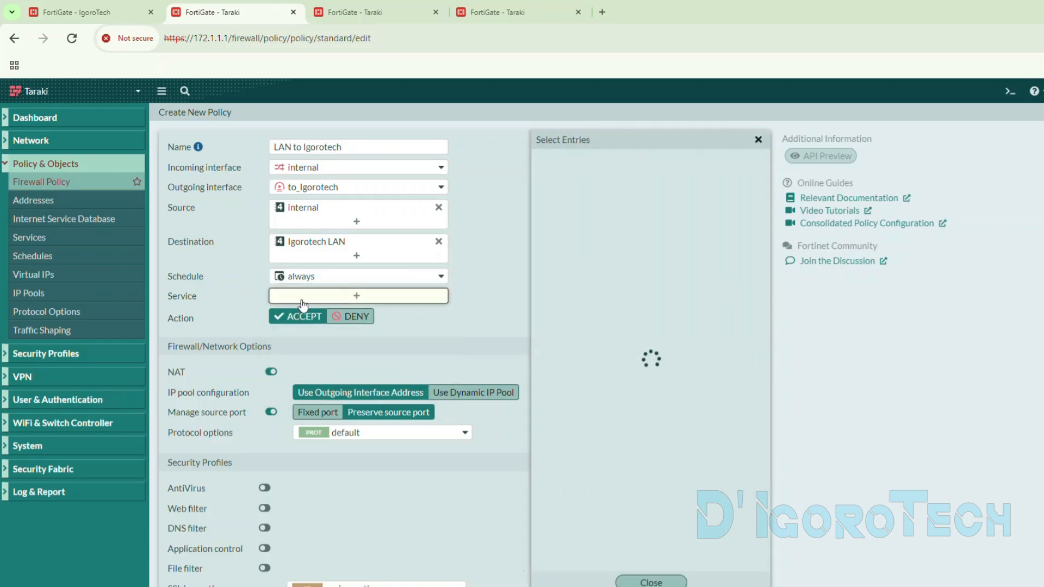
pyautogui.click(555, 232)
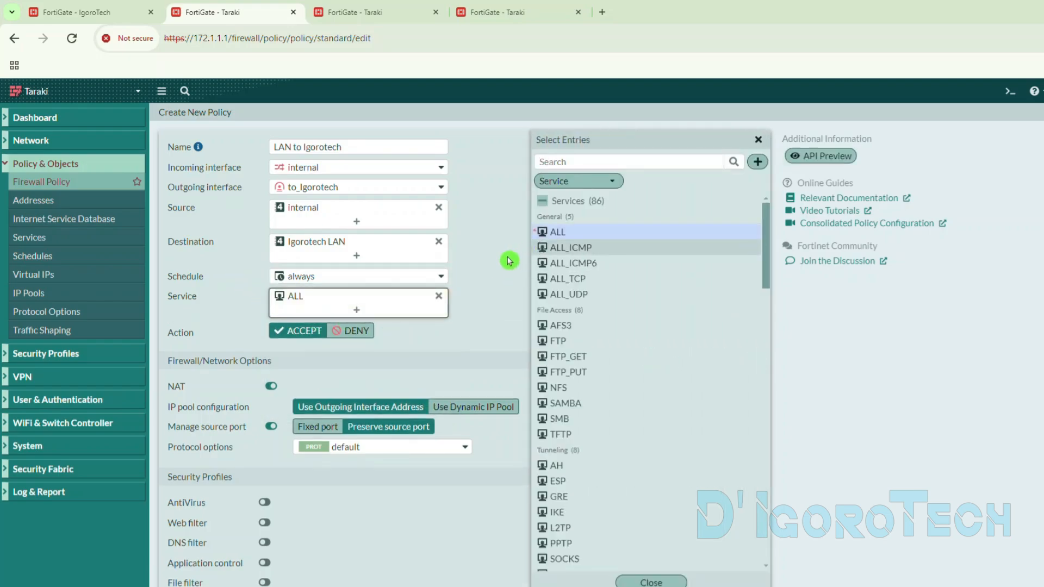
pyautogui.click(508, 261)
pyautogui.moveTo(297, 303)
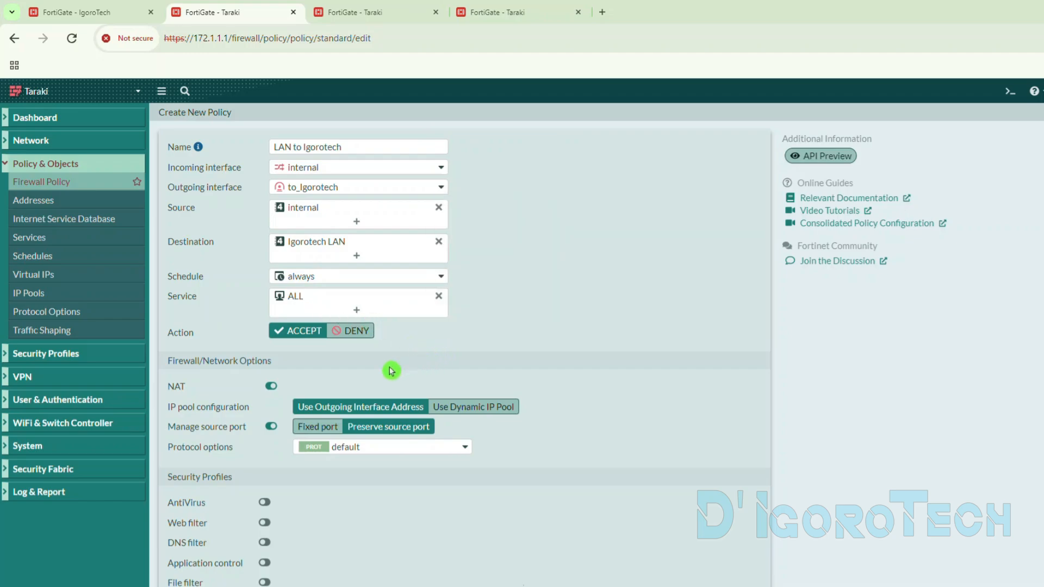
# - Disable NAT on the policy and enable the default AntiVirus profile with certificate-inspection for SSL
pyautogui.click(272, 386)
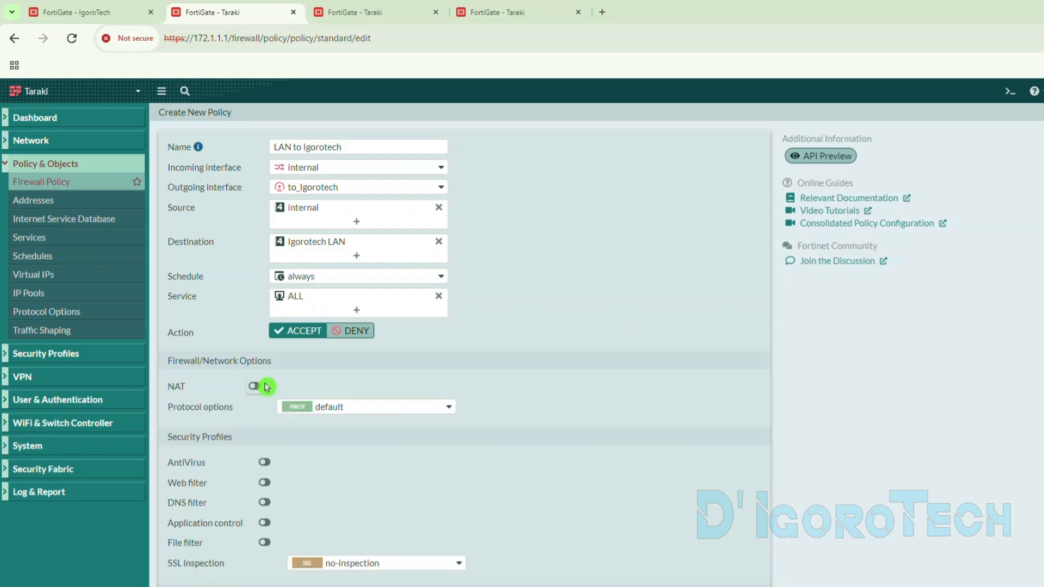
pyautogui.scroll(-3, 272, 383)
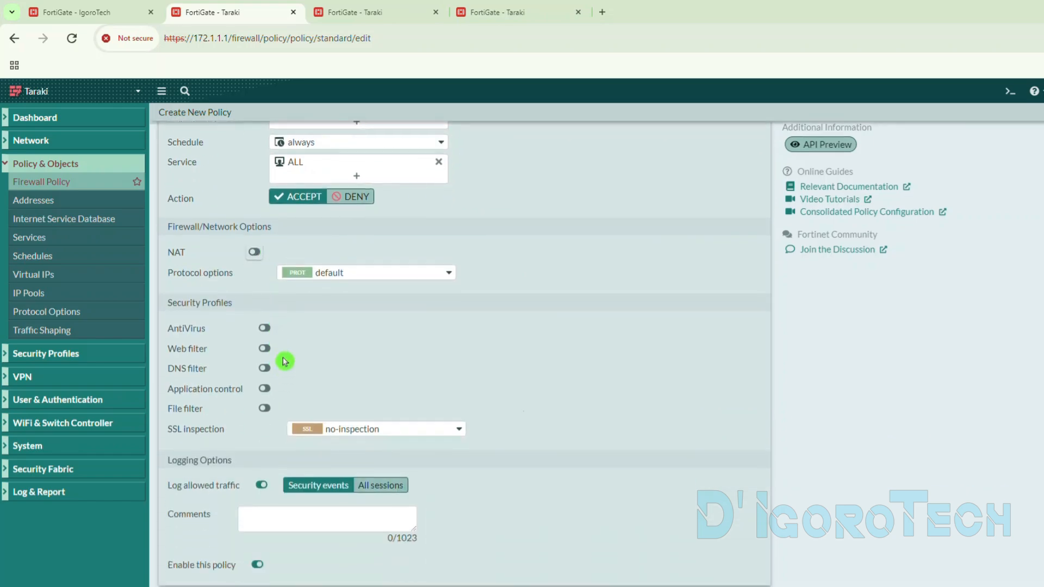
pyautogui.click(264, 328)
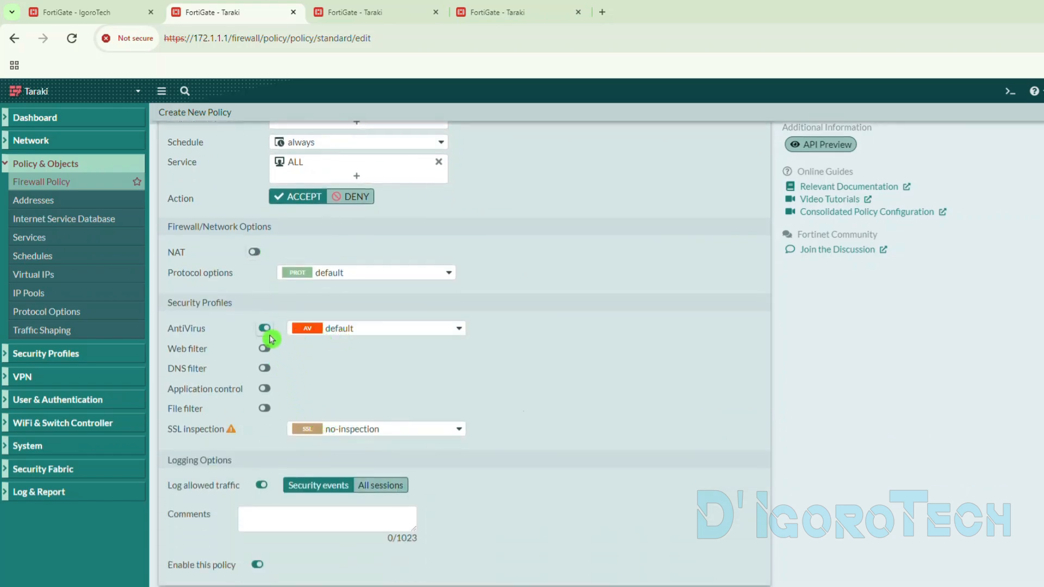
pyautogui.click(324, 429)
pyautogui.click(357, 486)
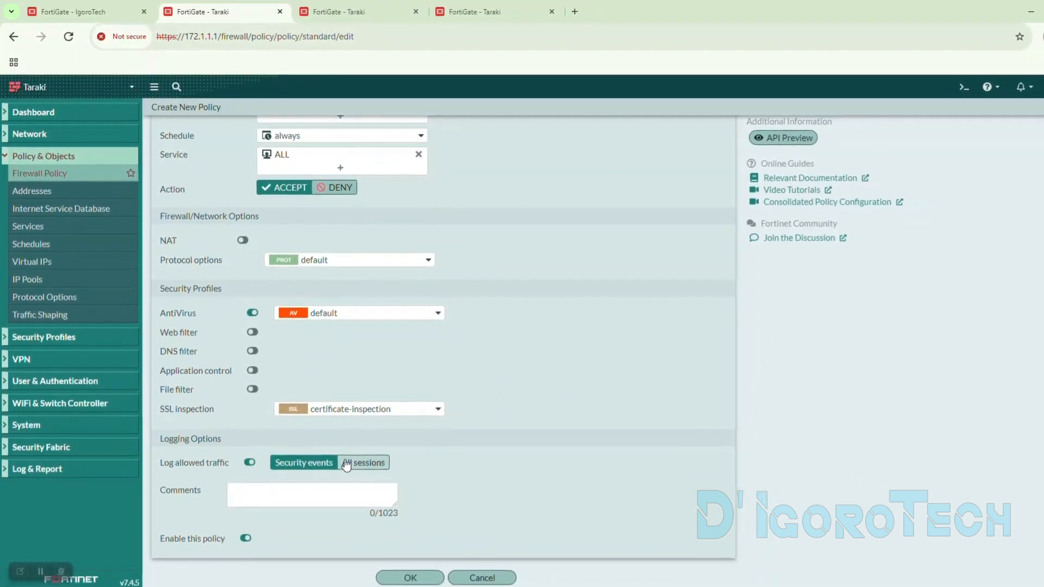
# - Log all sessions for allowed traffic, save the LAN to Igorotech policy, and expand its internal-to-to_Igorotech group in the list
pyautogui.click(350, 468)
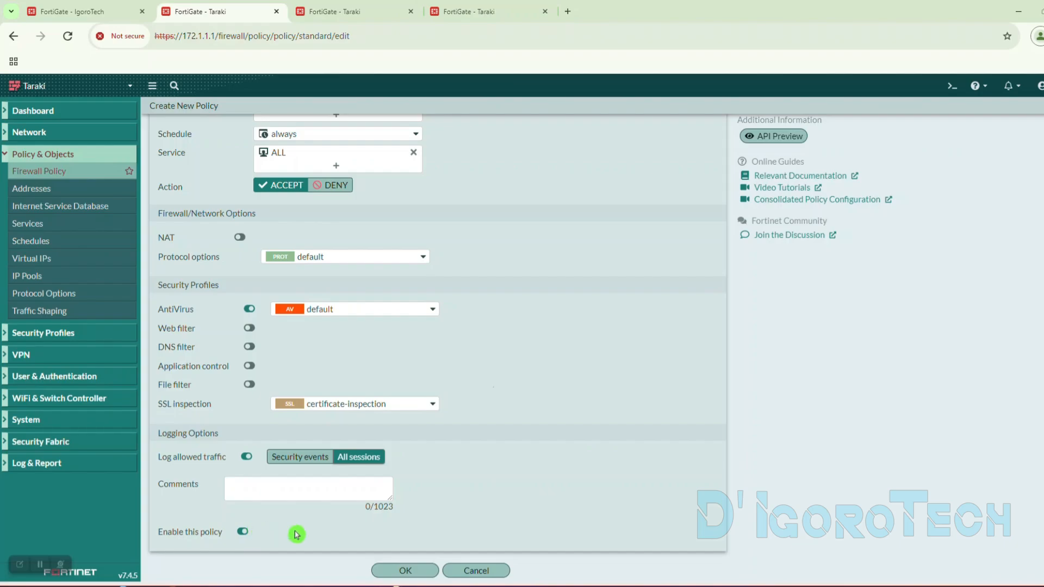
pyautogui.click(404, 571)
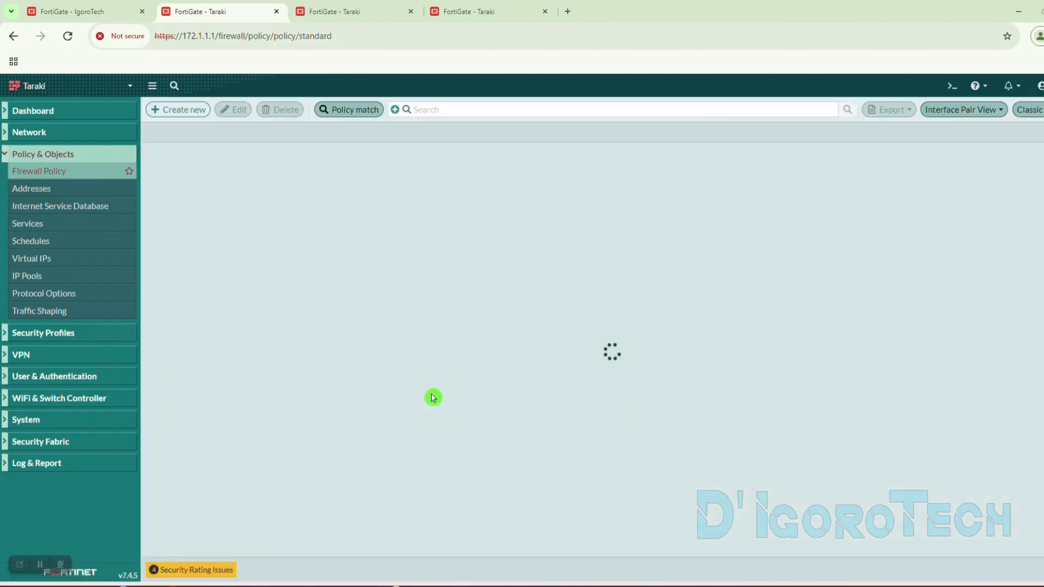
pyautogui.click(150, 153)
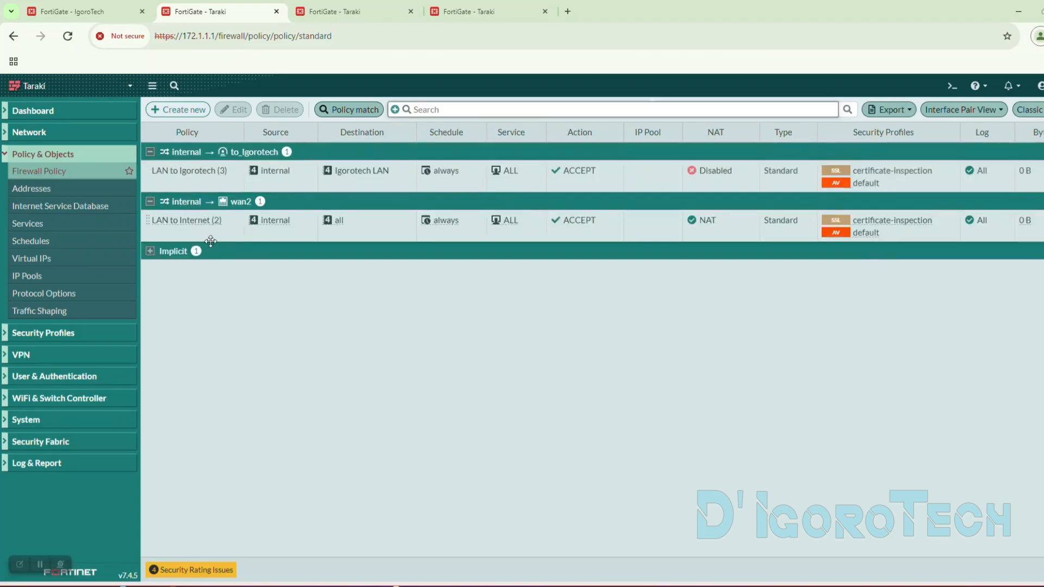
# - Reload Taraki's IPsec tunnel list to check the to_Igorotech tunnel's status and references, and collapse the internal-to-wan2 group in the firewall policies
pyautogui.click(327, 12)
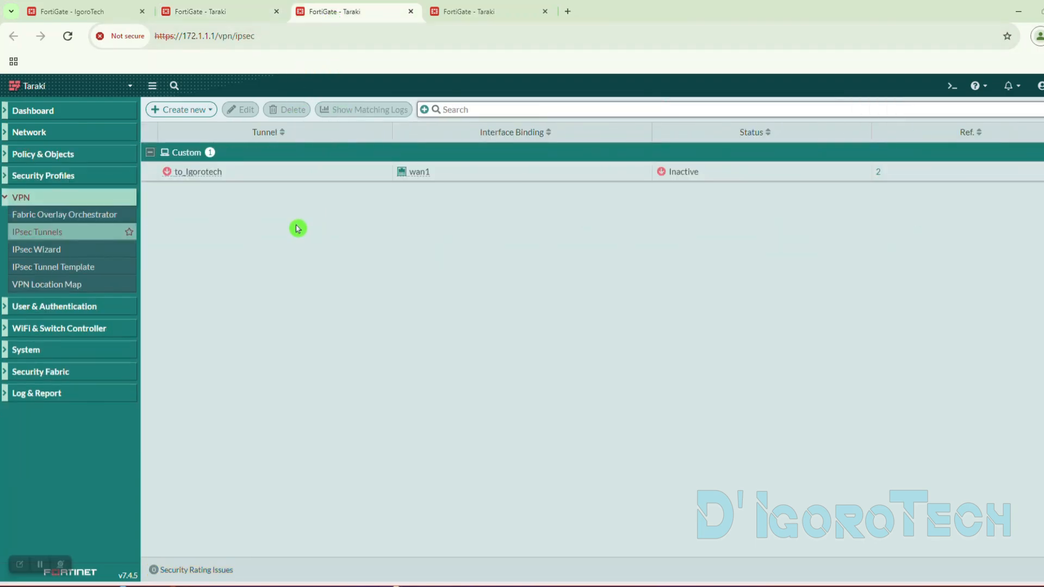
pyautogui.click(68, 36)
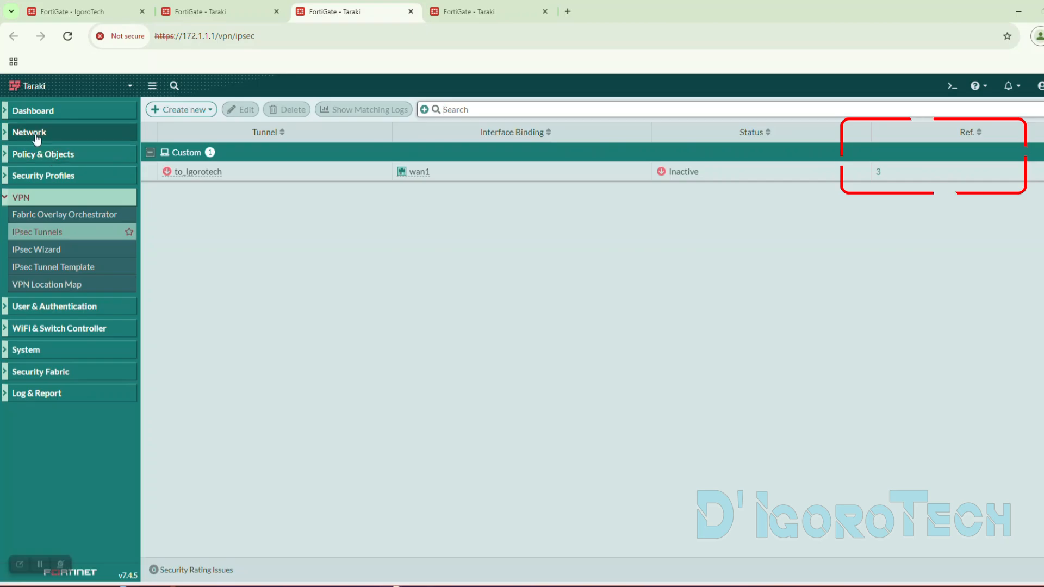
pyautogui.click(157, 56)
pyautogui.click(188, 12)
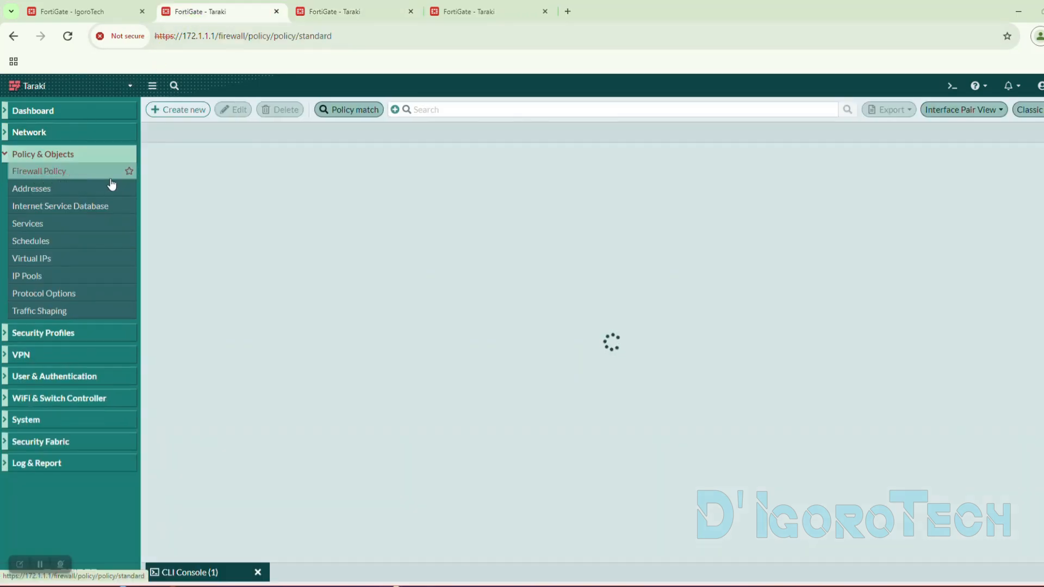
pyautogui.click(196, 232)
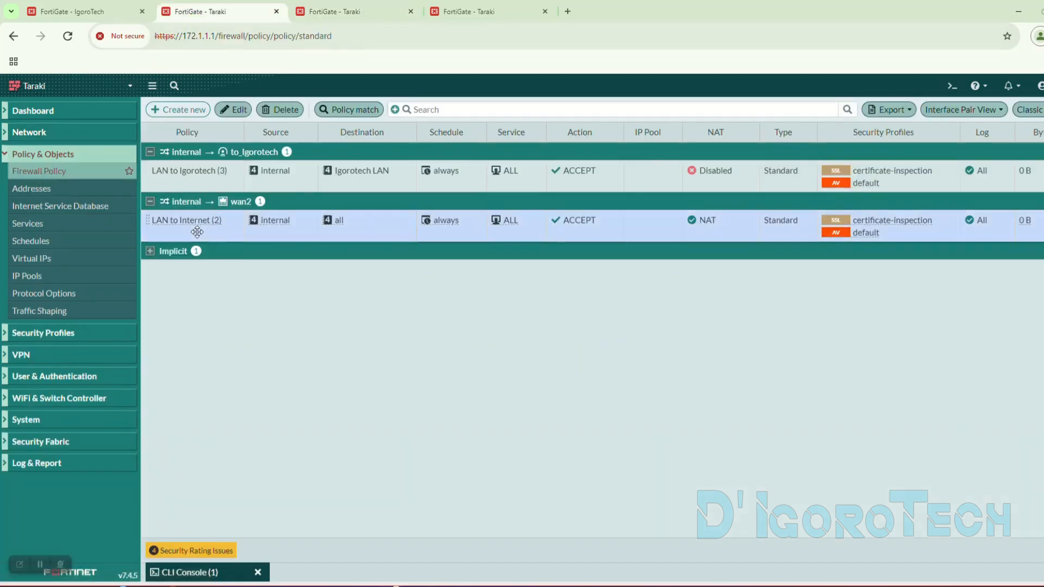
pyautogui.click(204, 202)
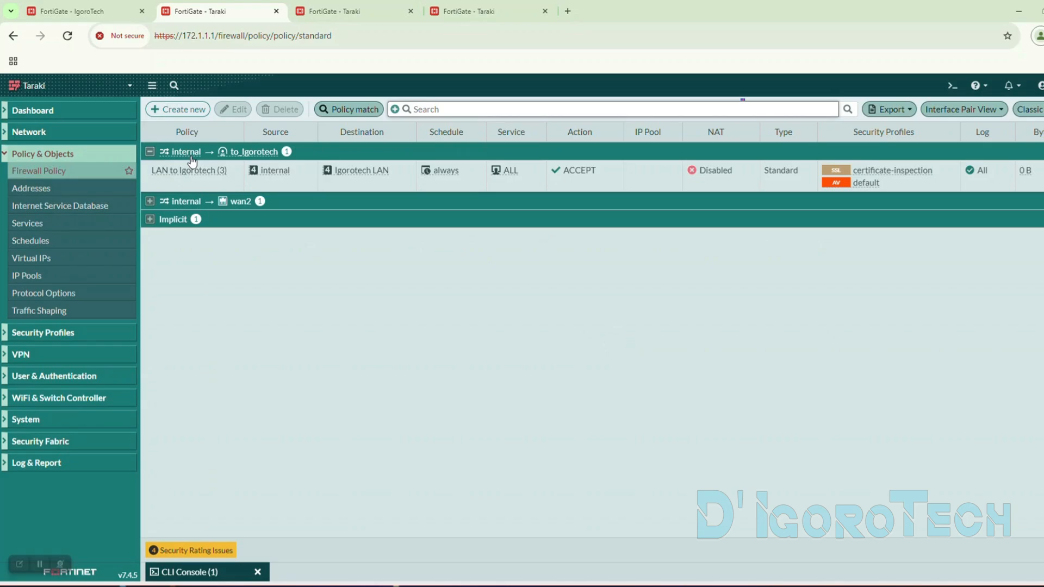
# - Switch to the IgoroTech FortiGate and review its LAN to Taraki firewall policy and to_Taraki interface details
pyautogui.click(99, 13)
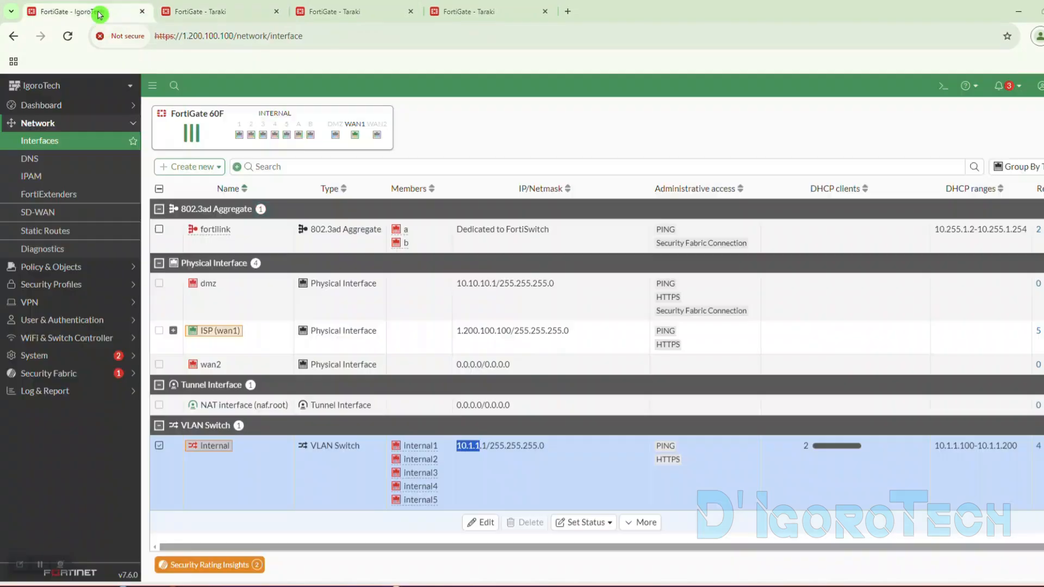
pyautogui.click(81, 266)
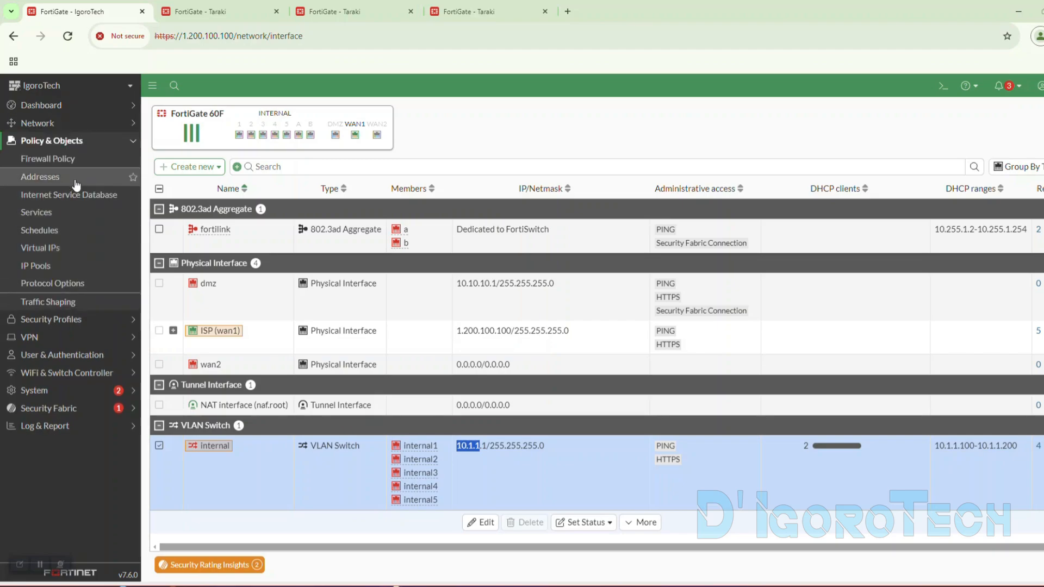
pyautogui.click(61, 158)
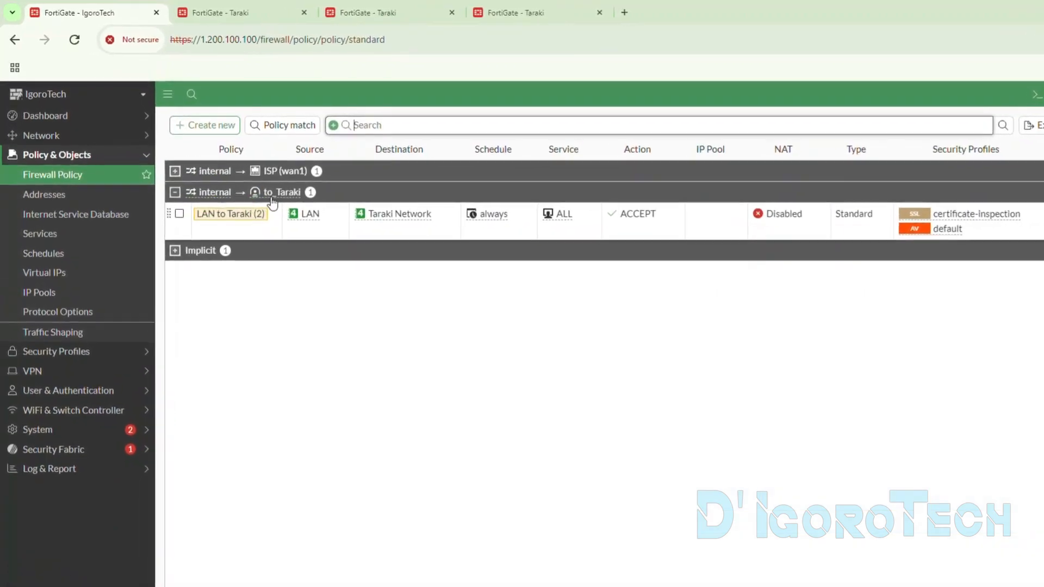
pyautogui.moveTo(273, 201)
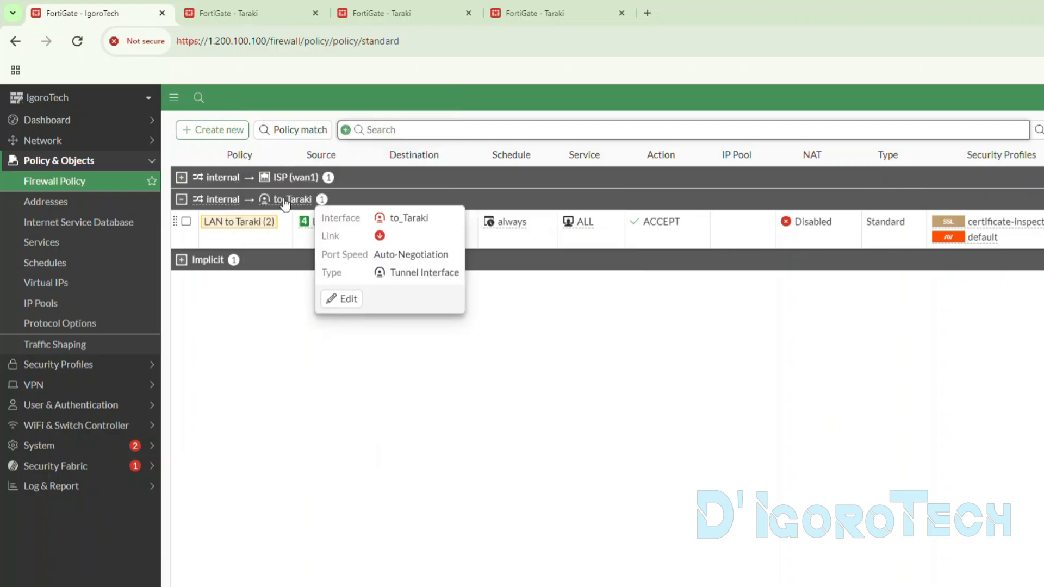
pyautogui.click(270, 239)
# - Create a firewall policy named "Taraki to LAN" with to_Taraki as the incoming interface and internal as the outgoing interface
pyautogui.click(215, 133)
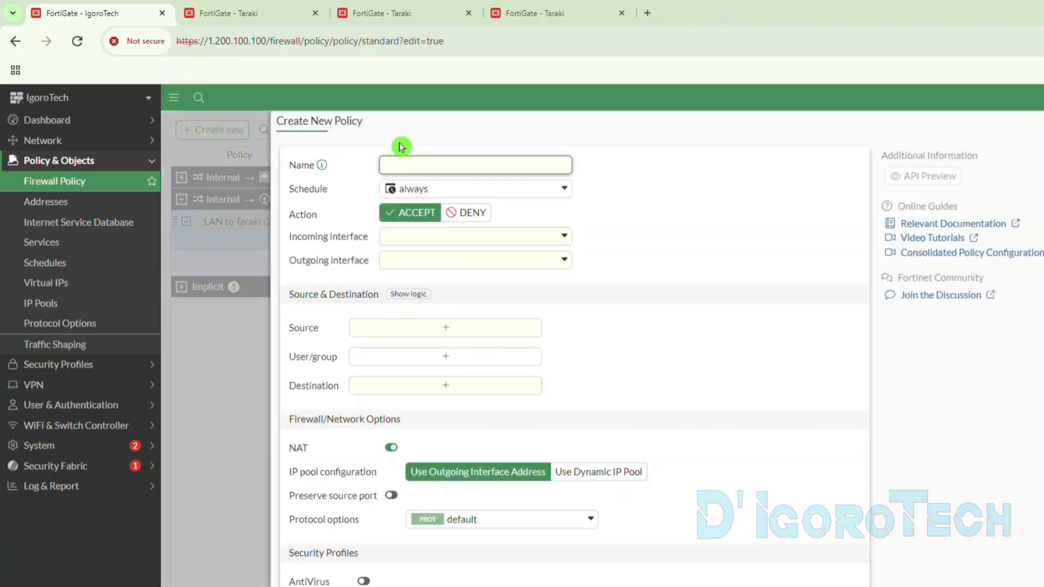
pyautogui.write('Taraki to LAN')
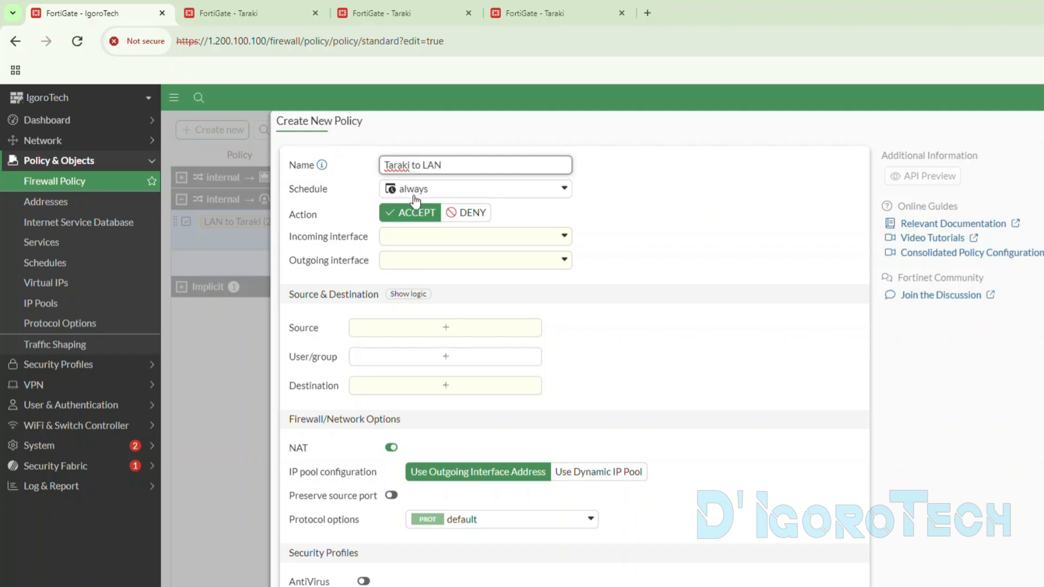
pyautogui.click(429, 232)
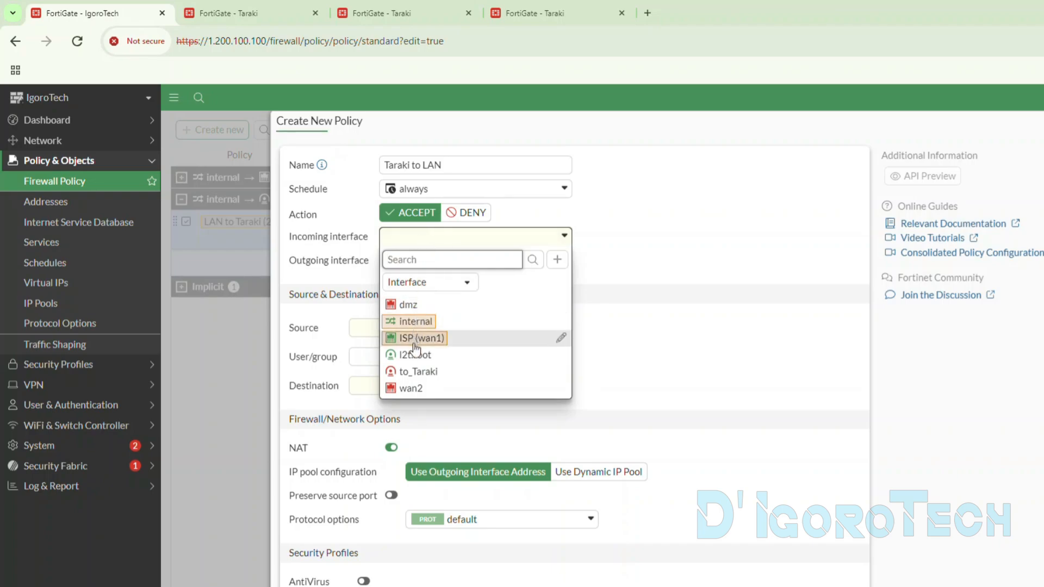
pyautogui.click(416, 373)
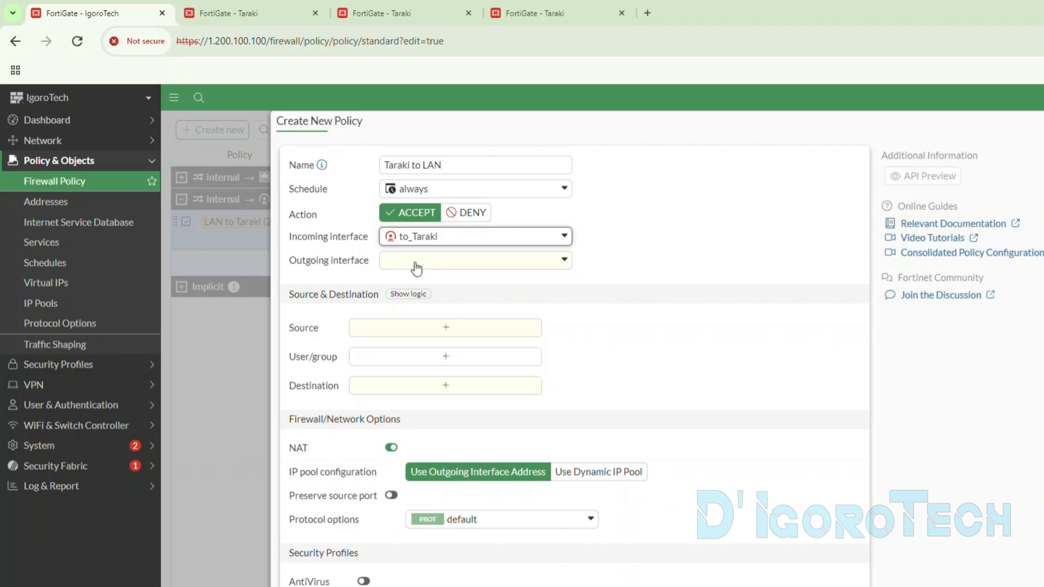
pyautogui.click(416, 268)
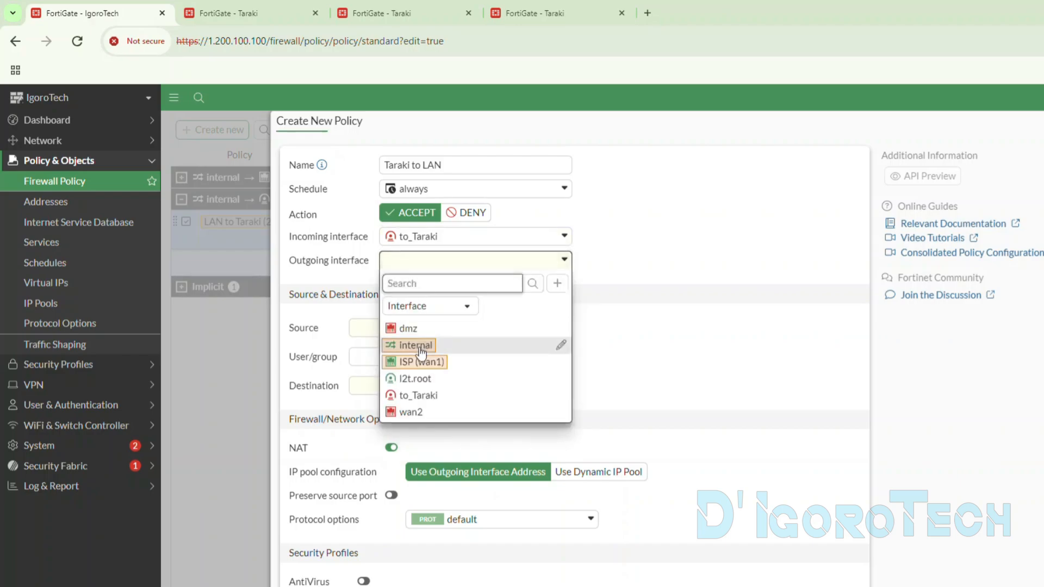
pyautogui.click(417, 348)
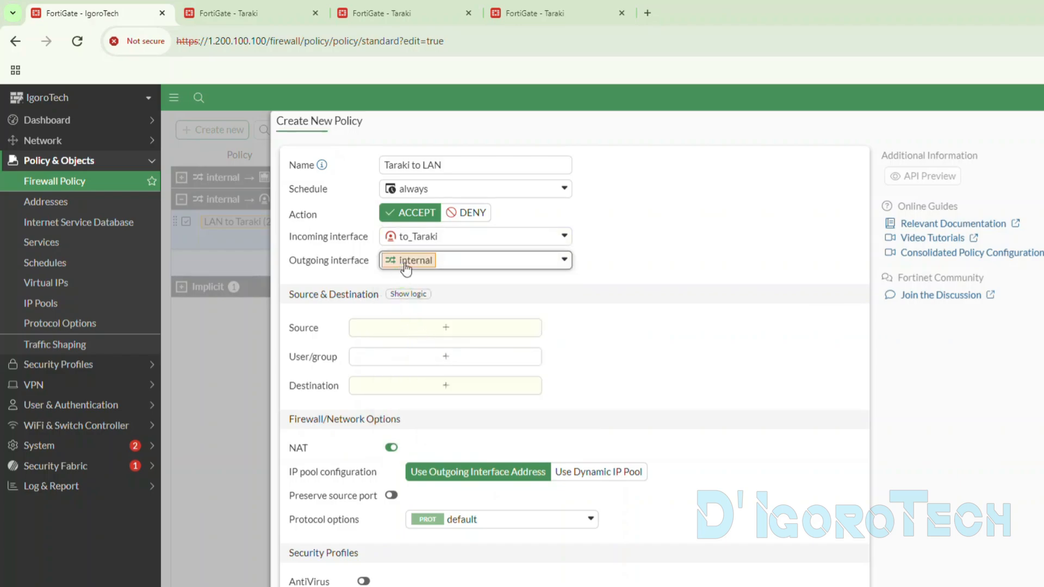
# - Set the Taraki to LAN policy's source to Taraki Network and its destination to LAN
pyautogui.click(400, 323)
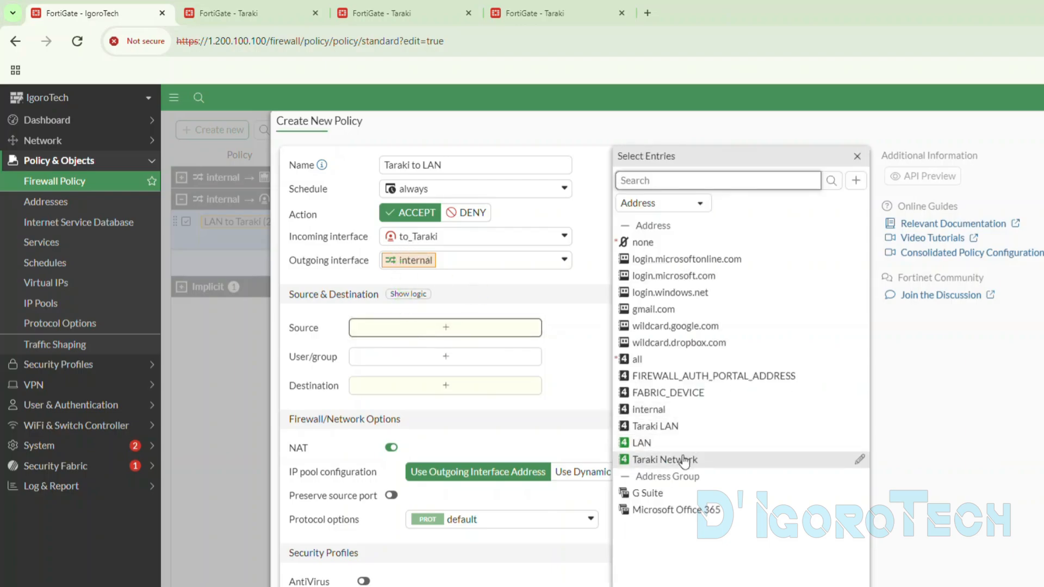
pyautogui.click(669, 461)
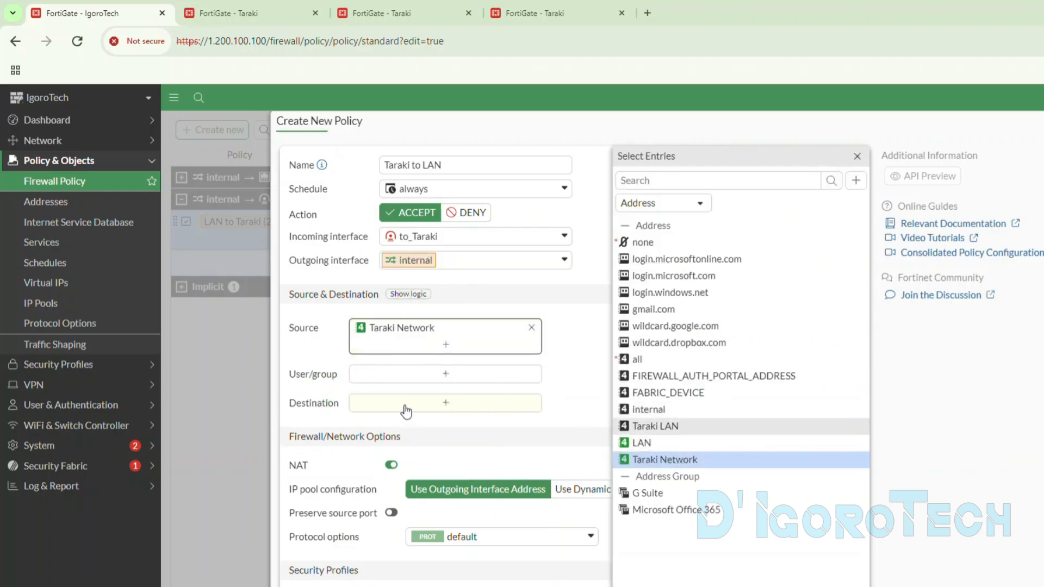
pyautogui.click(514, 415)
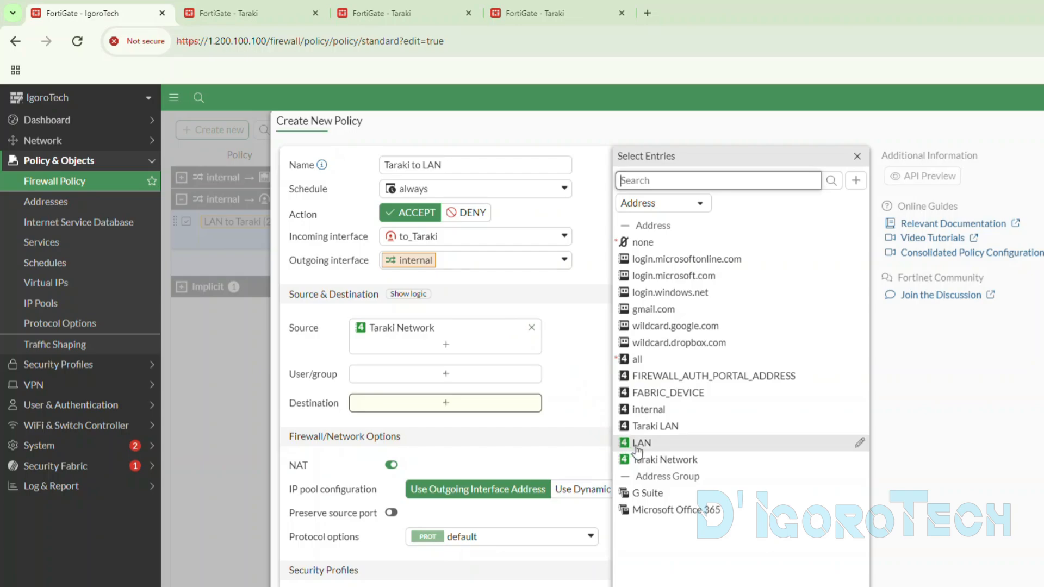
pyautogui.click(642, 443)
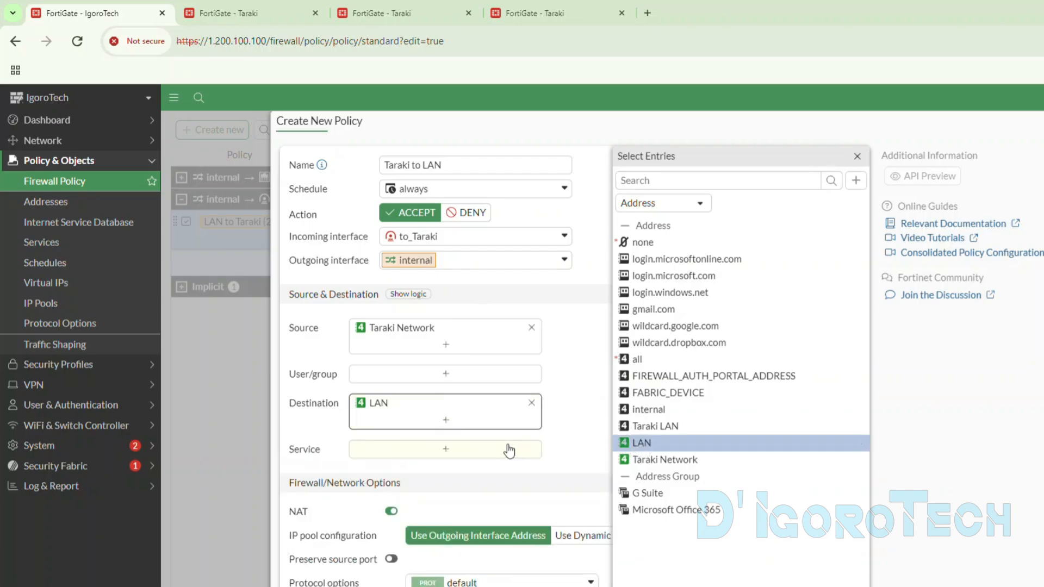
# - Set the Taraki to LAN policy's service to ALL and disable NAT
pyautogui.click(449, 451)
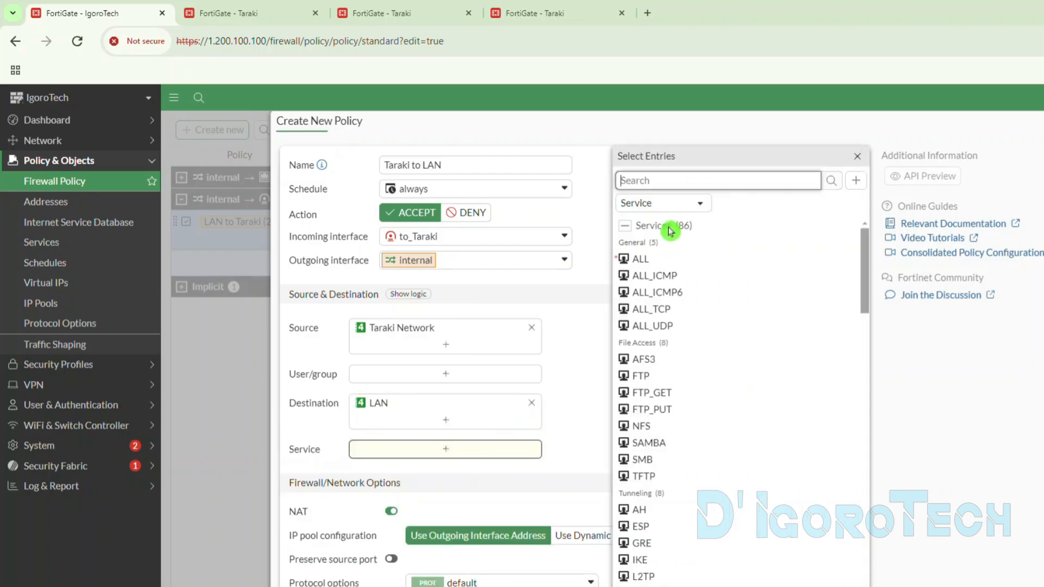
pyautogui.click(645, 260)
pyautogui.click(572, 374)
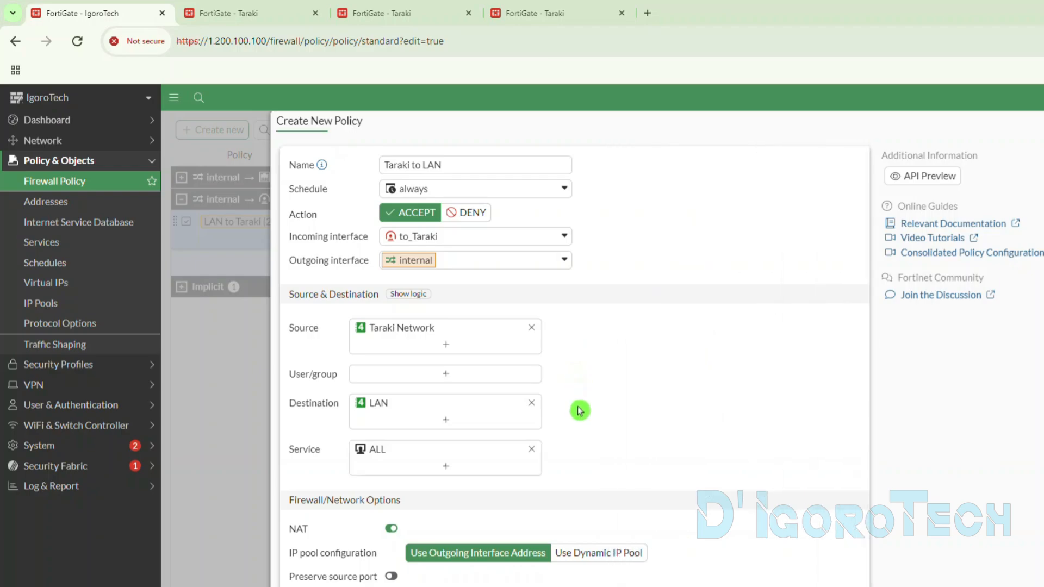
pyautogui.click(391, 529)
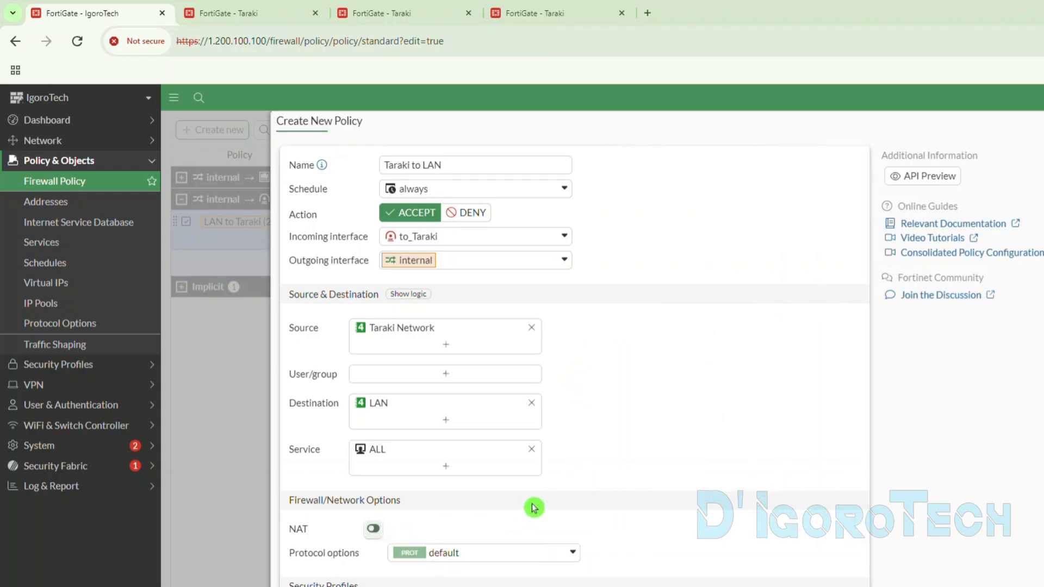
# - Enable AntiVirus with certificate-inspection for SSL, log all sessions, and save the Taraki to LAN policy
pyautogui.scroll(-5, 534, 507)
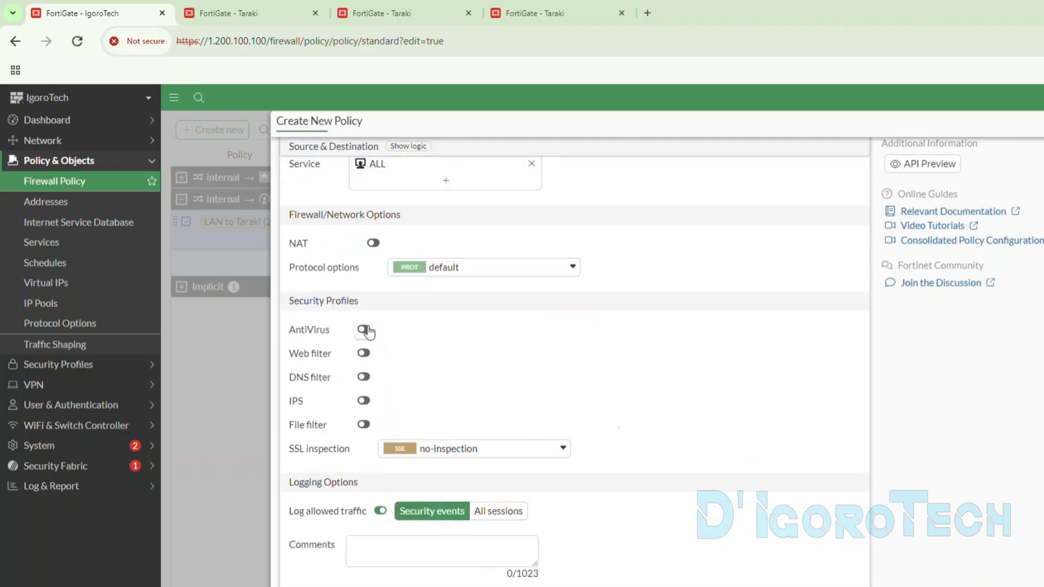
pyautogui.click(369, 331)
pyautogui.click(442, 452)
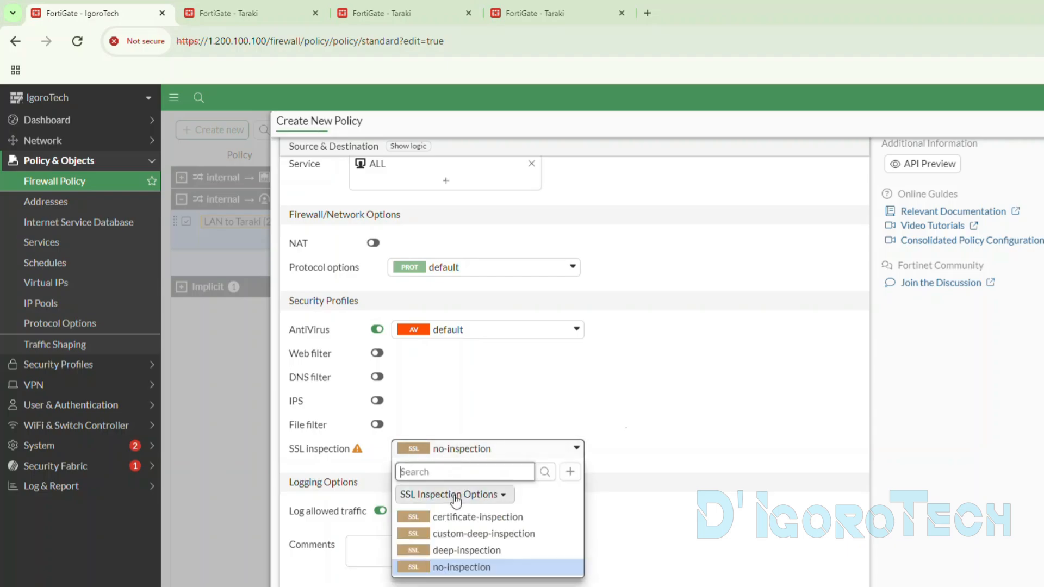
pyautogui.click(462, 517)
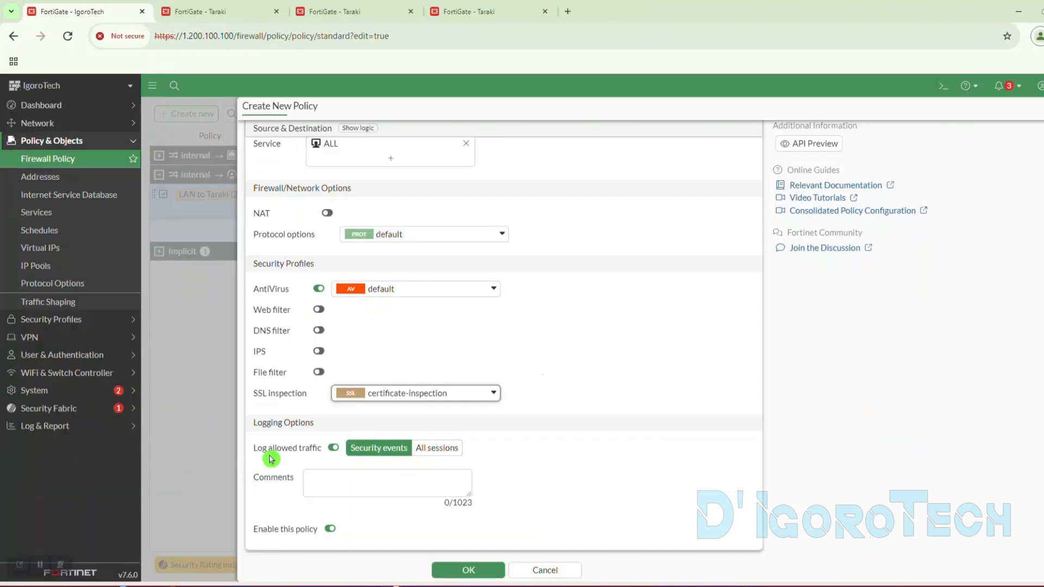
pyautogui.click(437, 448)
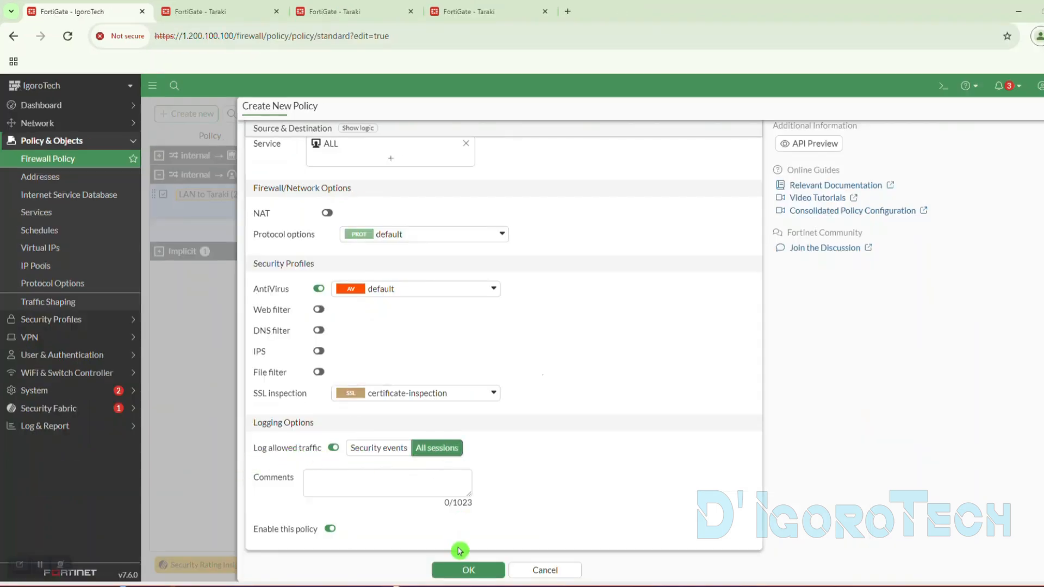
pyautogui.click(465, 570)
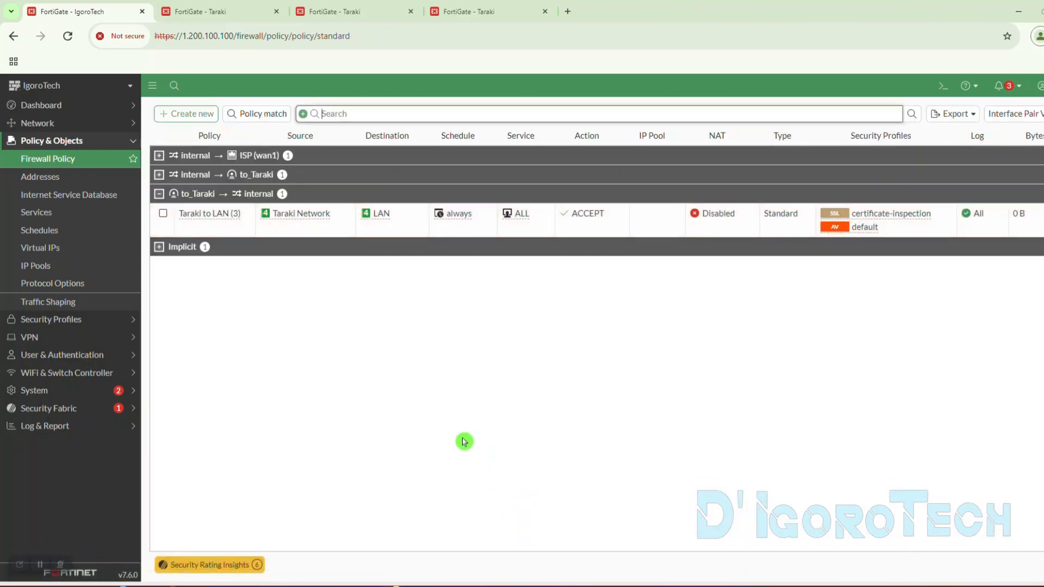
# - Compare the source and destination addresses of the LAN to Taraki and Taraki to LAN policies
pyautogui.click(215, 214)
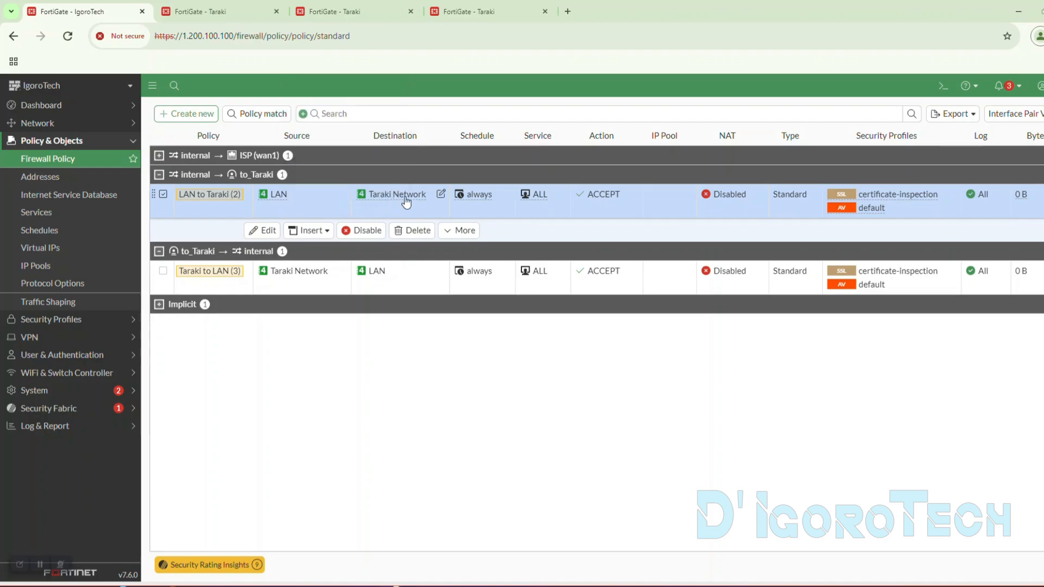
pyautogui.moveTo(405, 201)
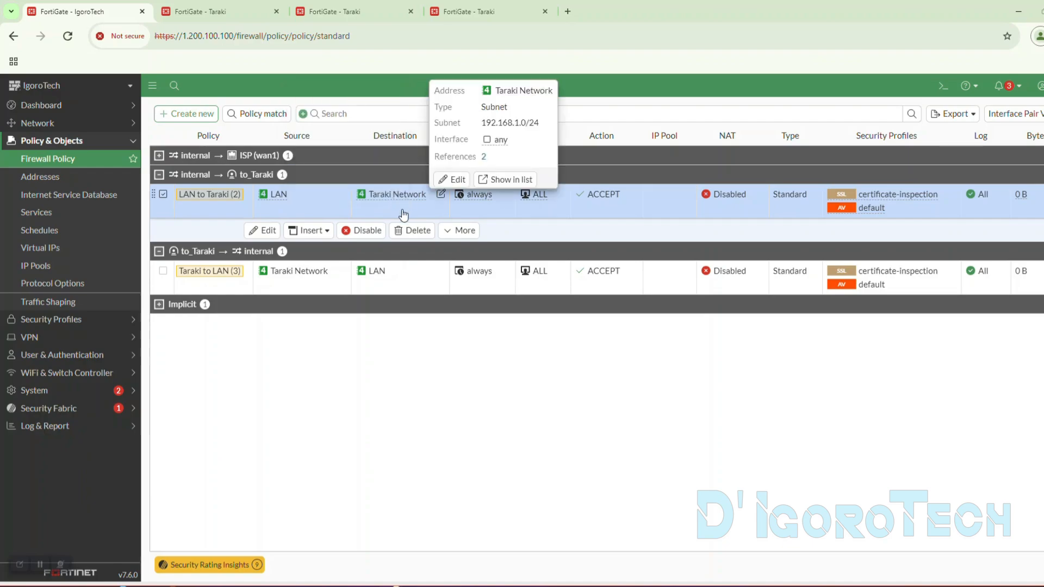
pyautogui.moveTo(295, 276)
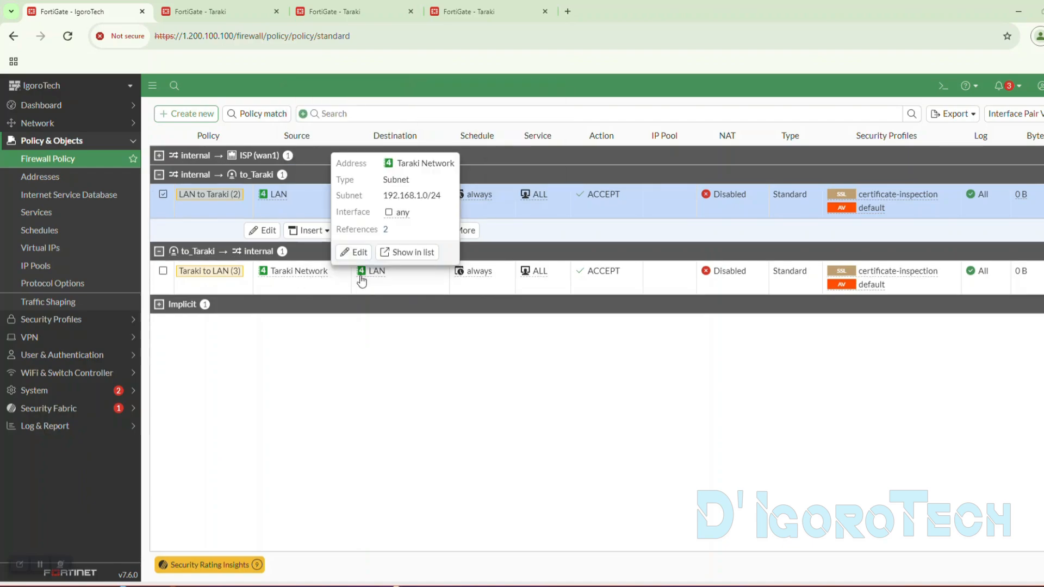
pyautogui.moveTo(362, 278)
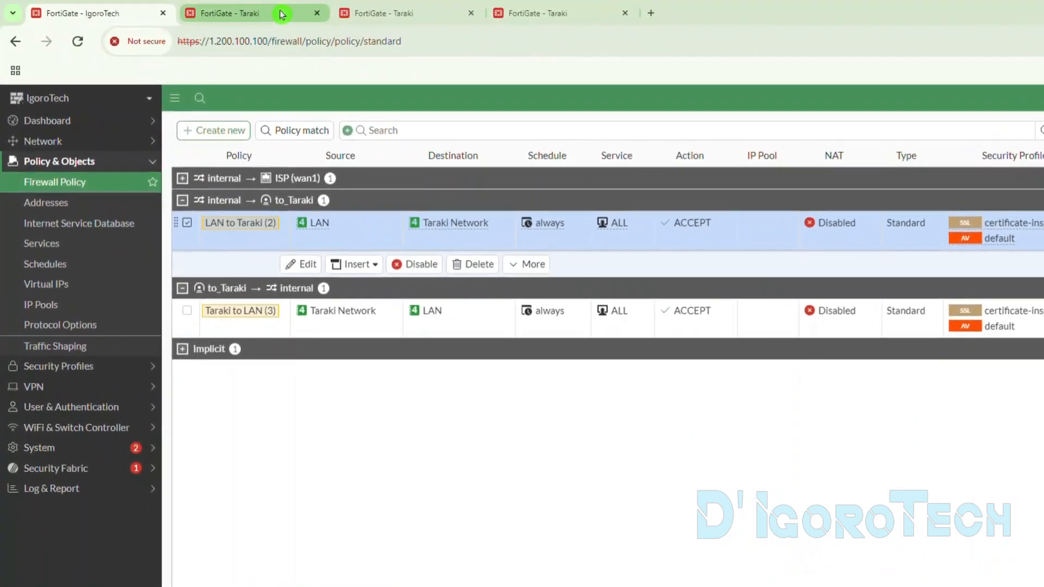
# - Switch to the Taraki FortiGate and create a reverse policy from LAN to Igorotech
pyautogui.click(282, 14)
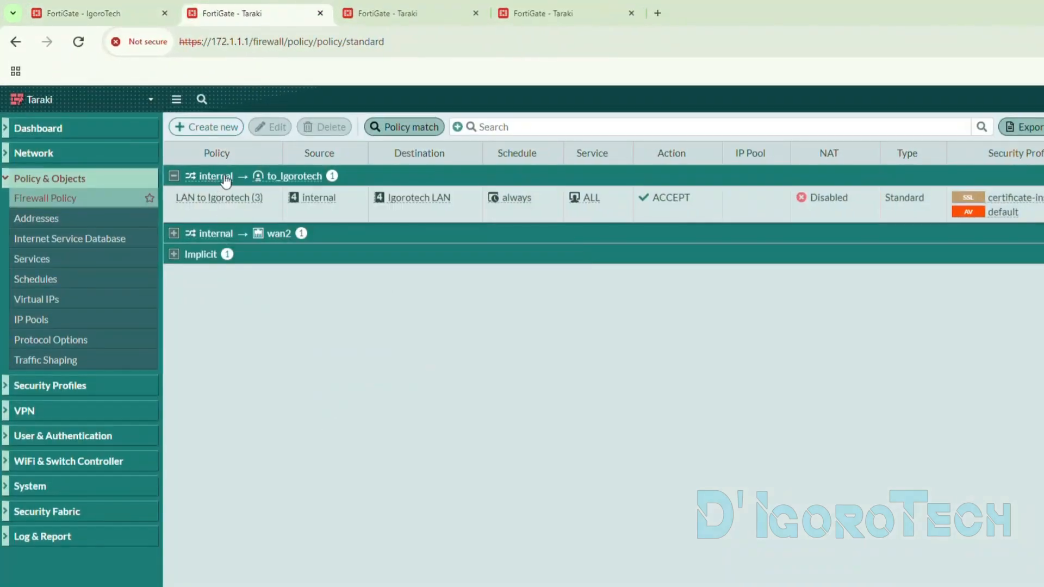
pyautogui.click(288, 194)
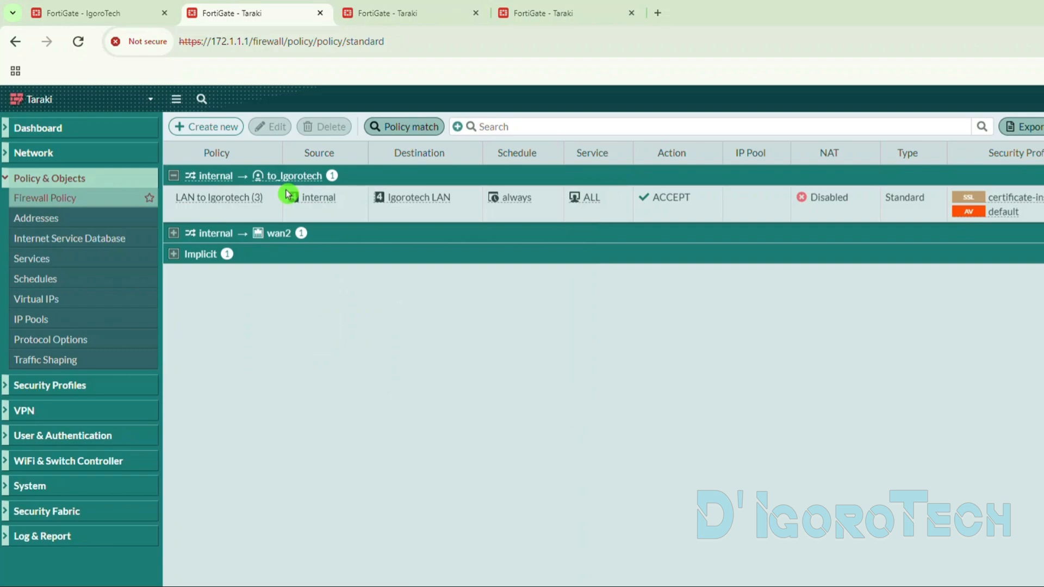
pyautogui.rightClick(236, 202)
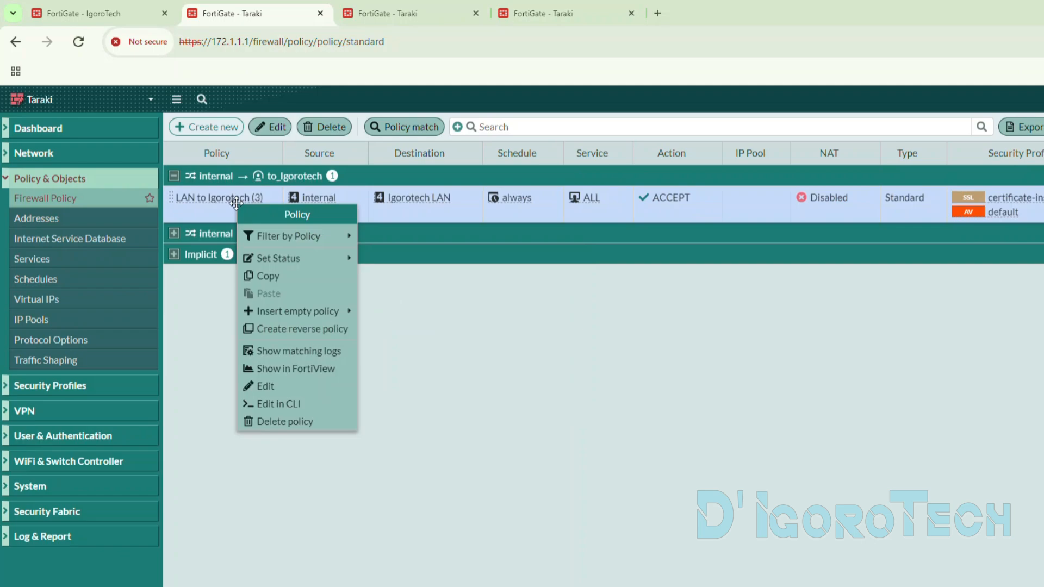
pyautogui.click(306, 329)
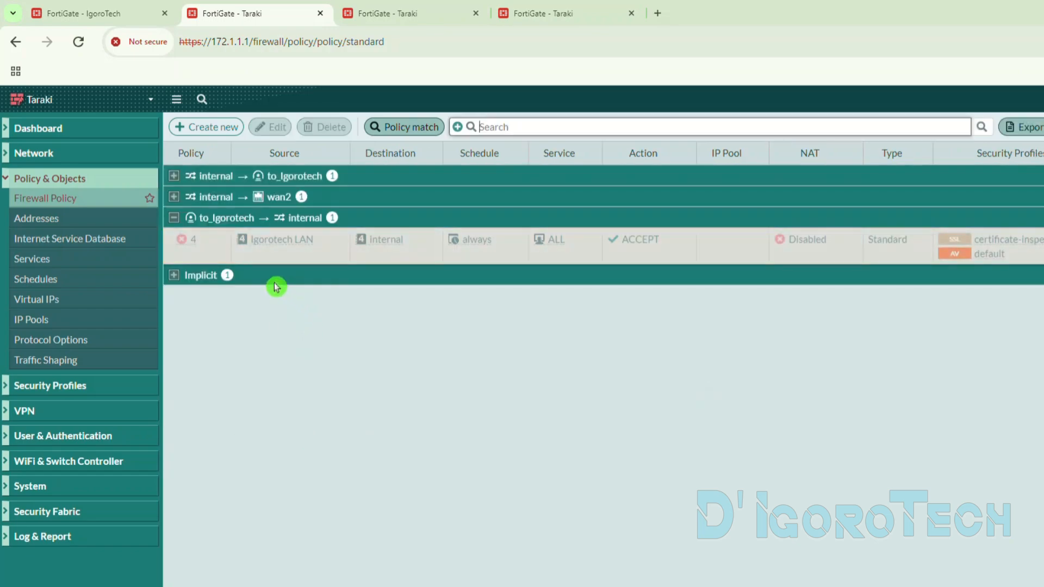
# - Enable the reverse policy from to_Igorotech to internal, and expand the internal-to-to_Igorotech group to review both policies
pyautogui.click(208, 244)
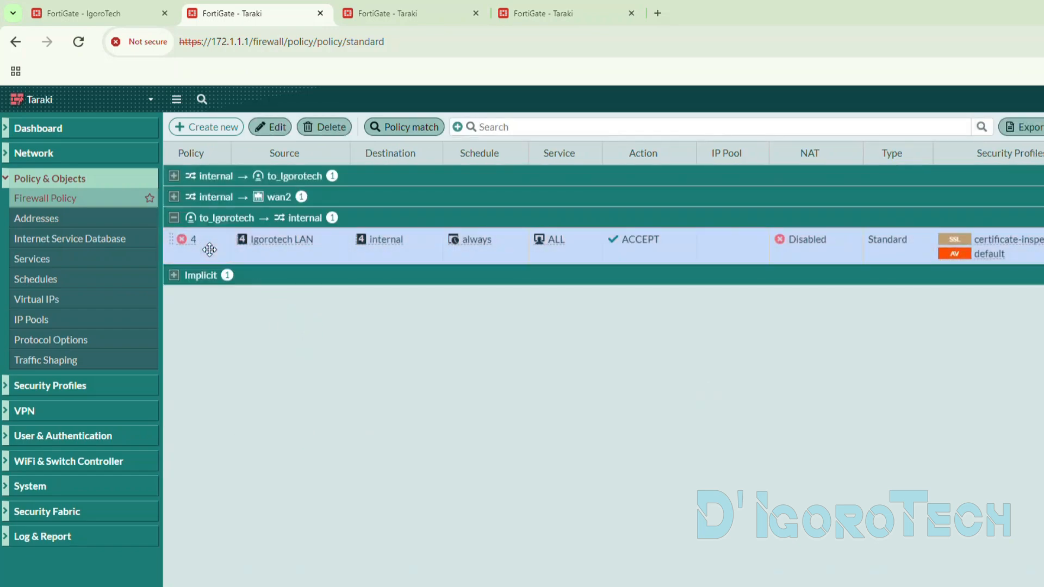
pyautogui.rightClick(209, 249)
pyautogui.moveTo(250, 305)
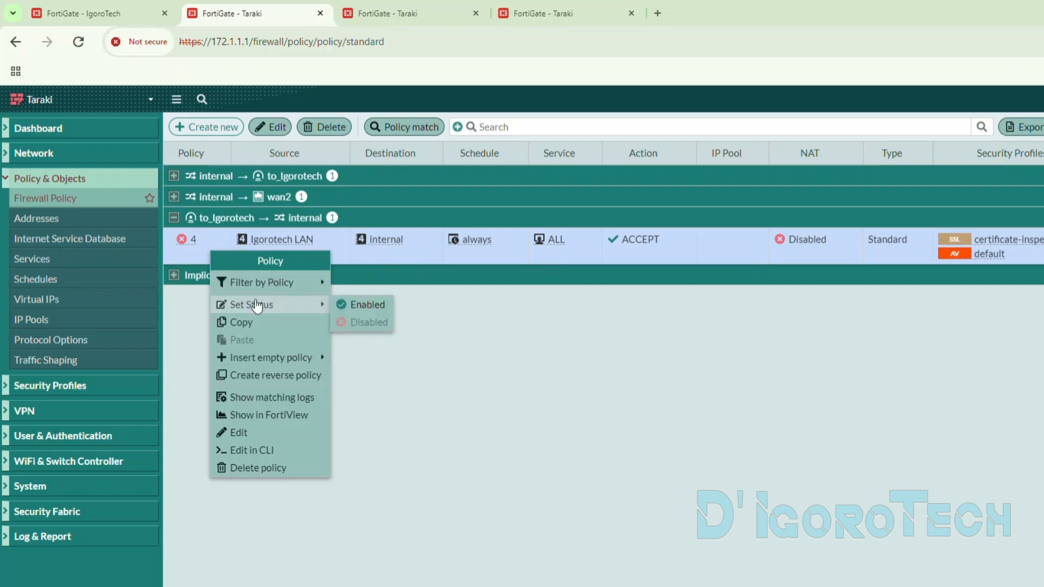
pyautogui.click(359, 307)
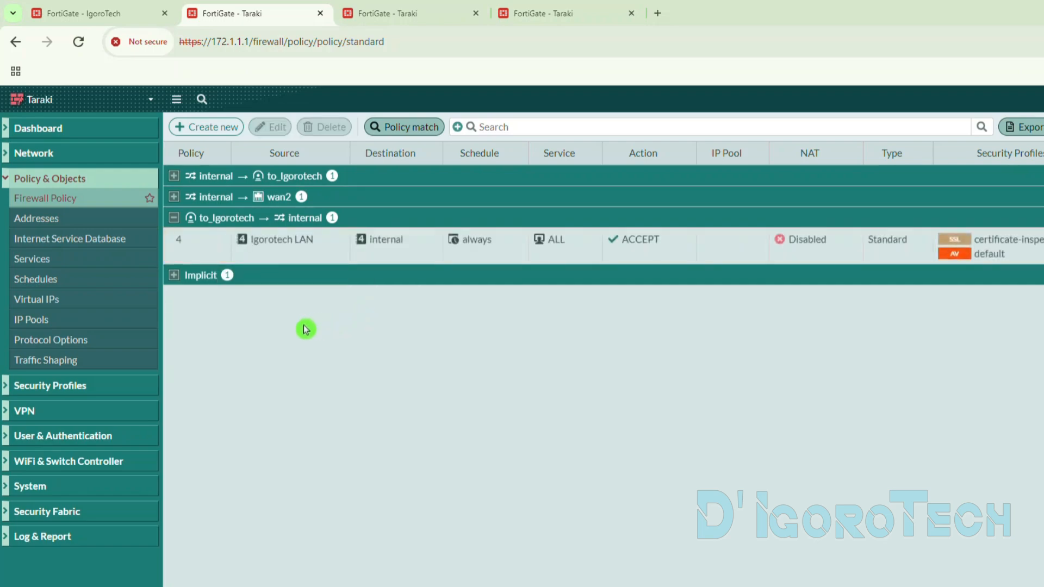
pyautogui.click(174, 177)
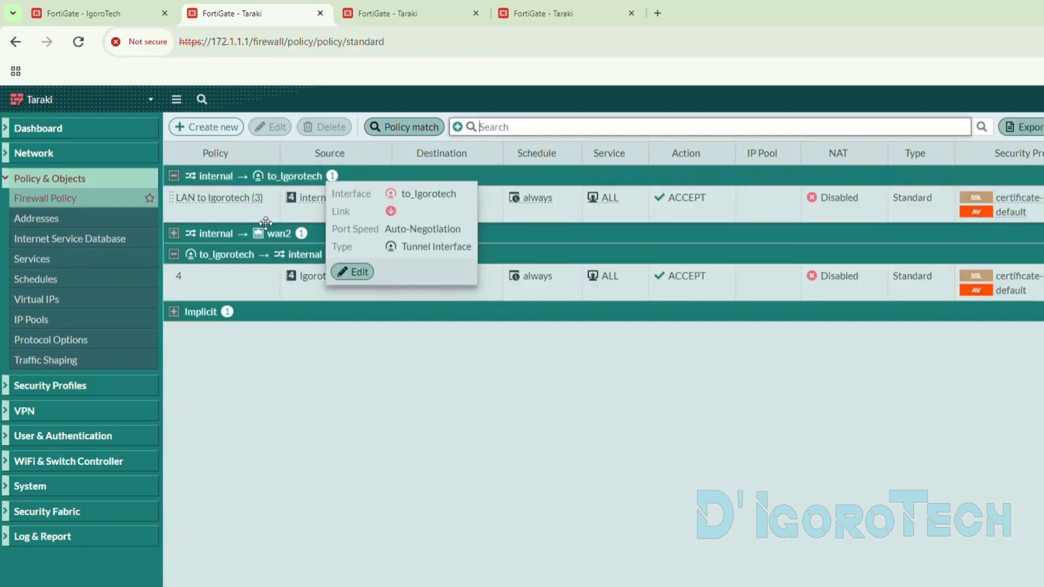
pyautogui.moveTo(296, 259)
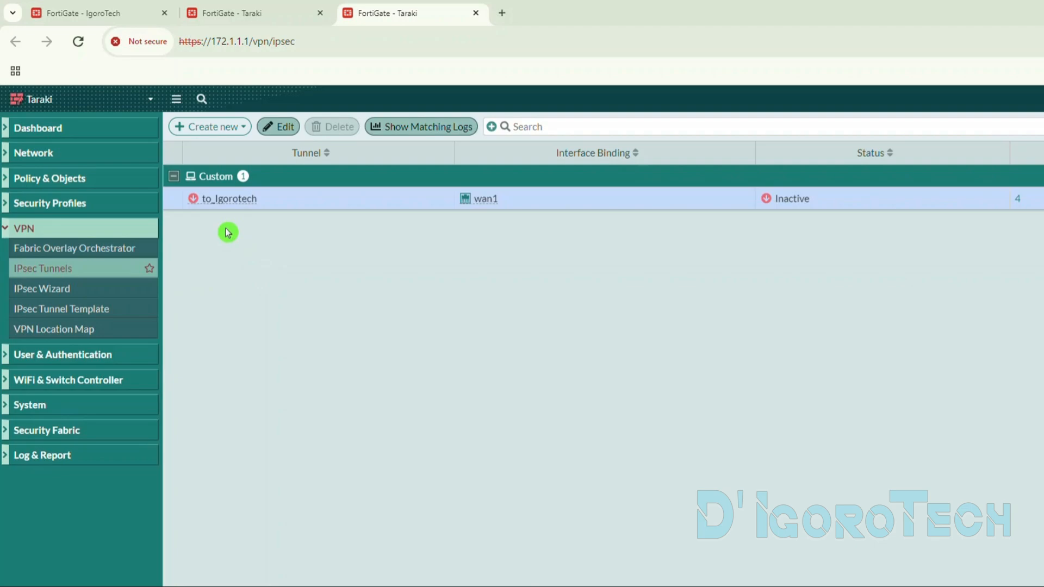
# - Reload Taraki's IPsec tunnel list and check the to_Igorotech tunnel's status and details
pyautogui.click(78, 41)
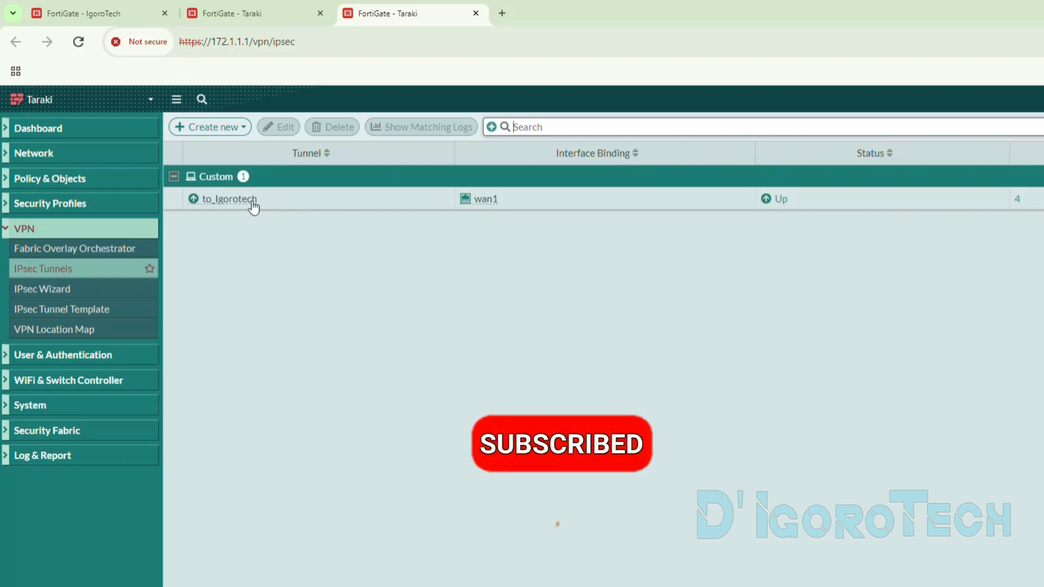
pyautogui.moveTo(255, 204)
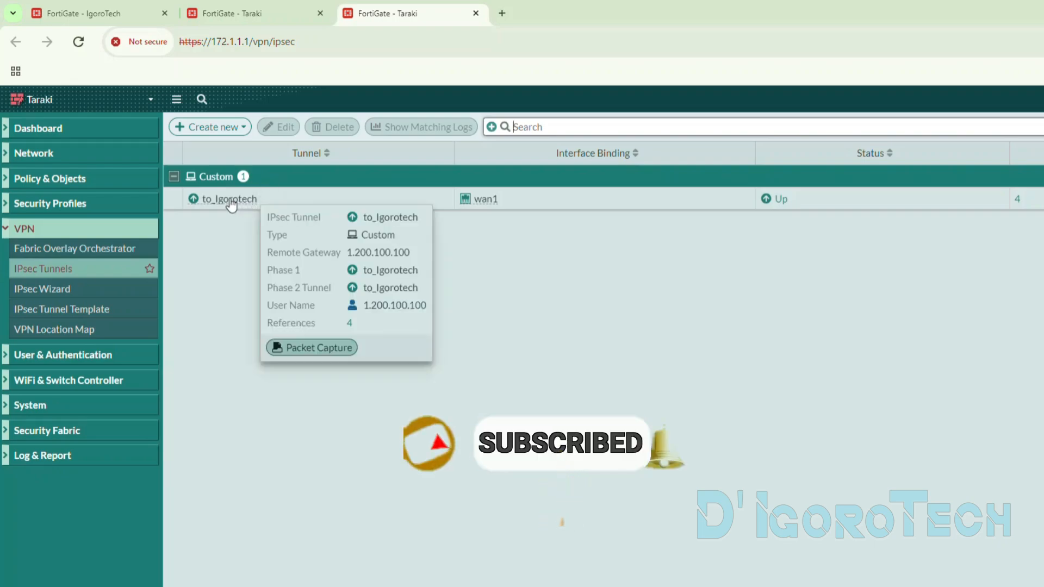
pyautogui.rightClick(230, 202)
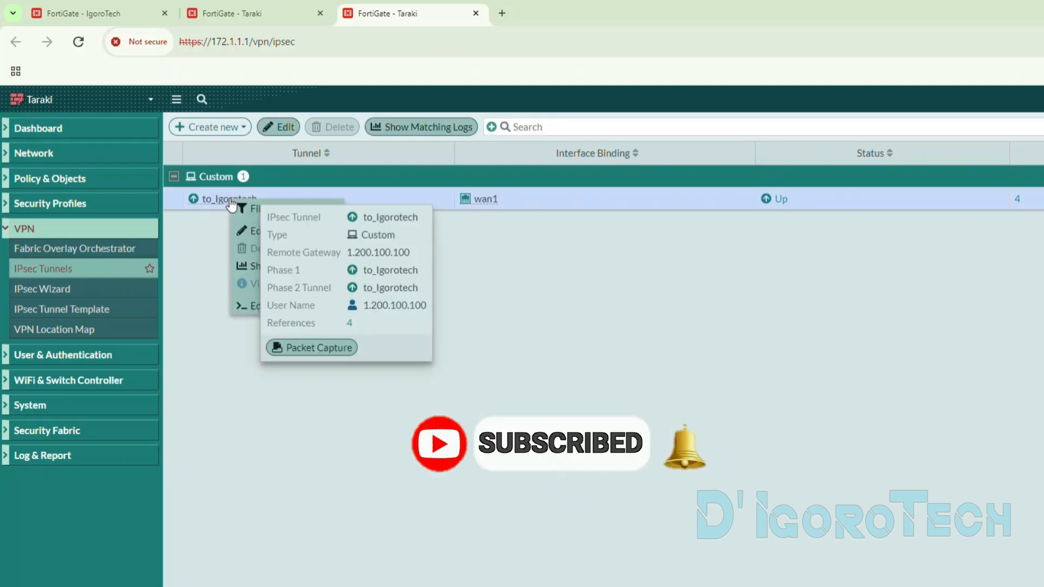
pyautogui.click(207, 216)
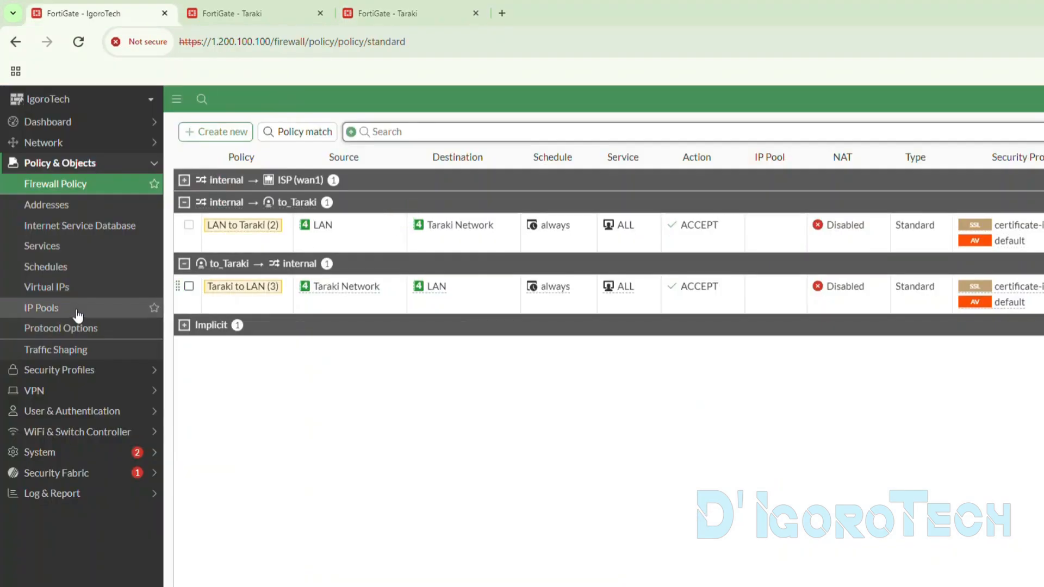
# - Open the VPN tunnel list on the IgoroTech FortiGate and check the to_Taraki tunnel's status
pyautogui.click(79, 391)
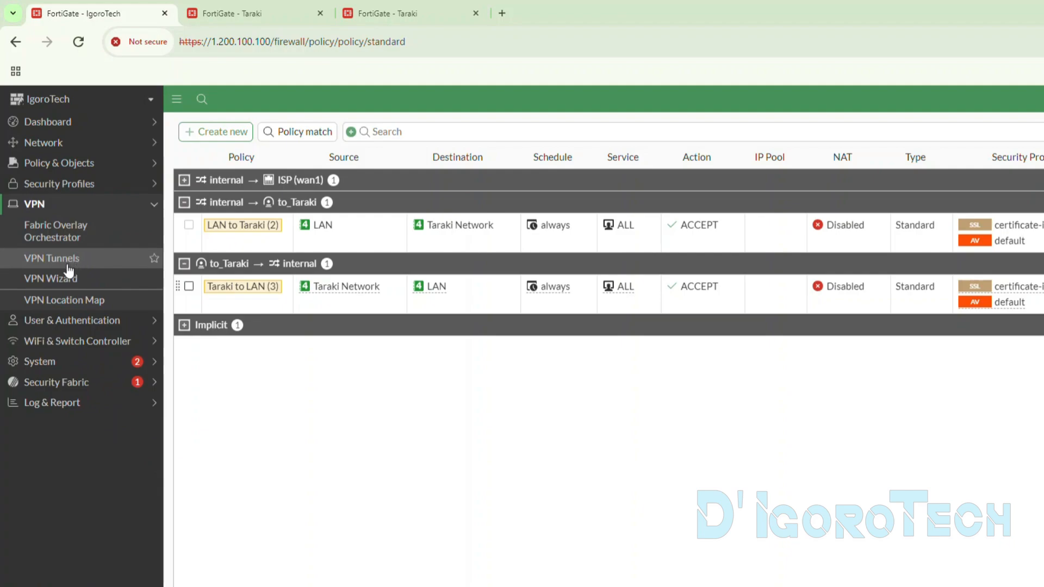
pyautogui.click(67, 266)
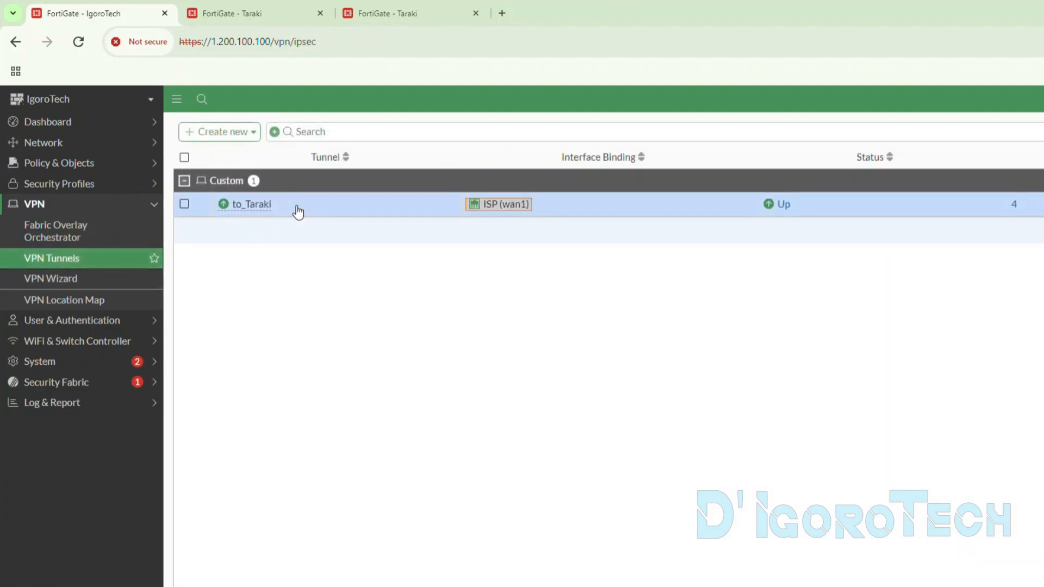
pyautogui.click(299, 211)
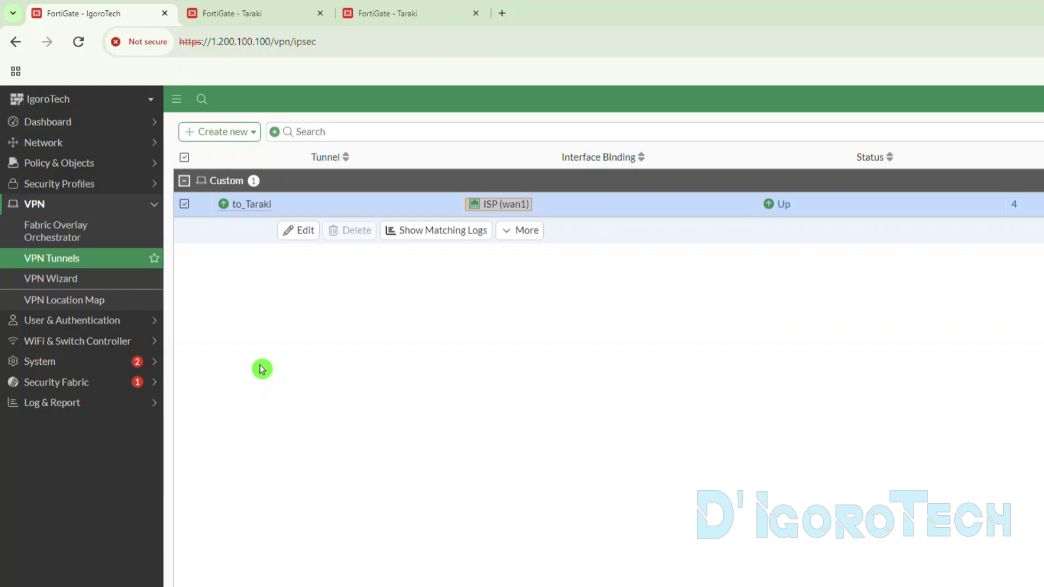
# - Open IgoroTech's network interface list and highlight the internal VLAN switch's IP address without its netmask
pyautogui.click(109, 150)
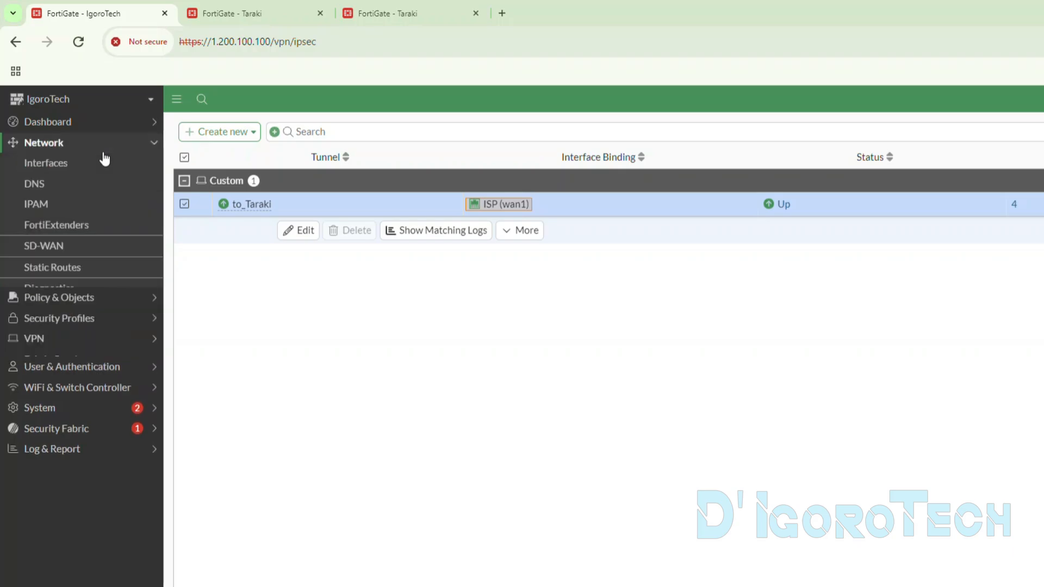
pyautogui.click(88, 166)
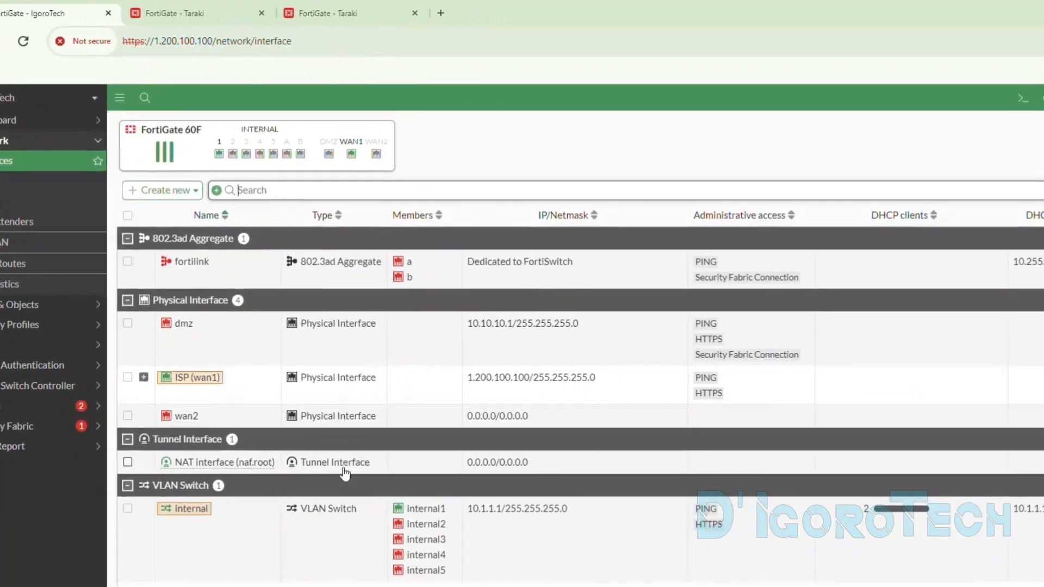
pyautogui.moveTo(495, 512); pyautogui.dragTo(508, 515)
pyautogui.moveTo(401, 506); pyautogui.dragTo(418, 506)
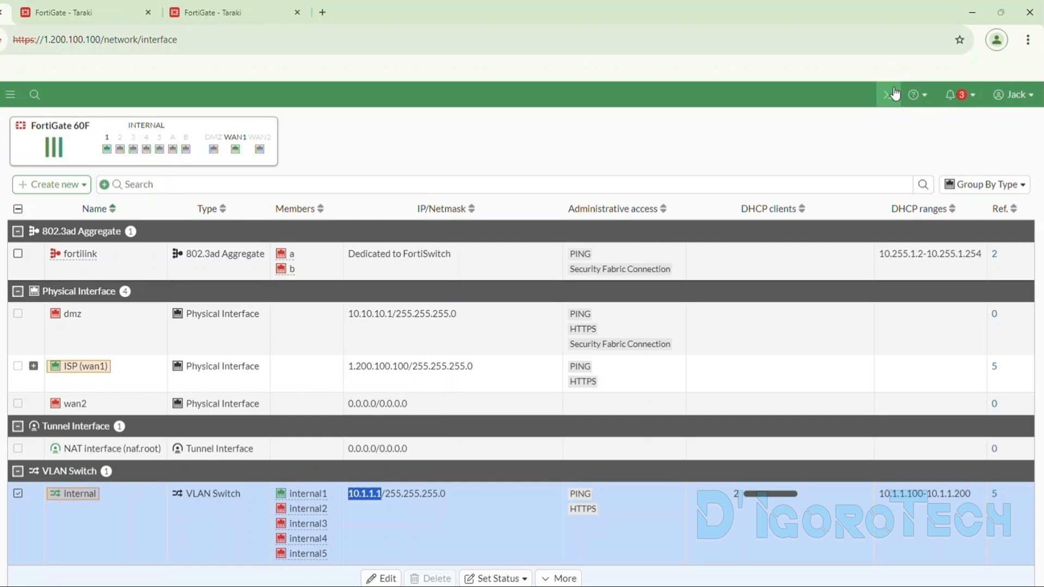
# - Open IgoroTech's CLI console and run "exe ping-o source 10.1.1.1" to set the ping source address
pyautogui.click(892, 94)
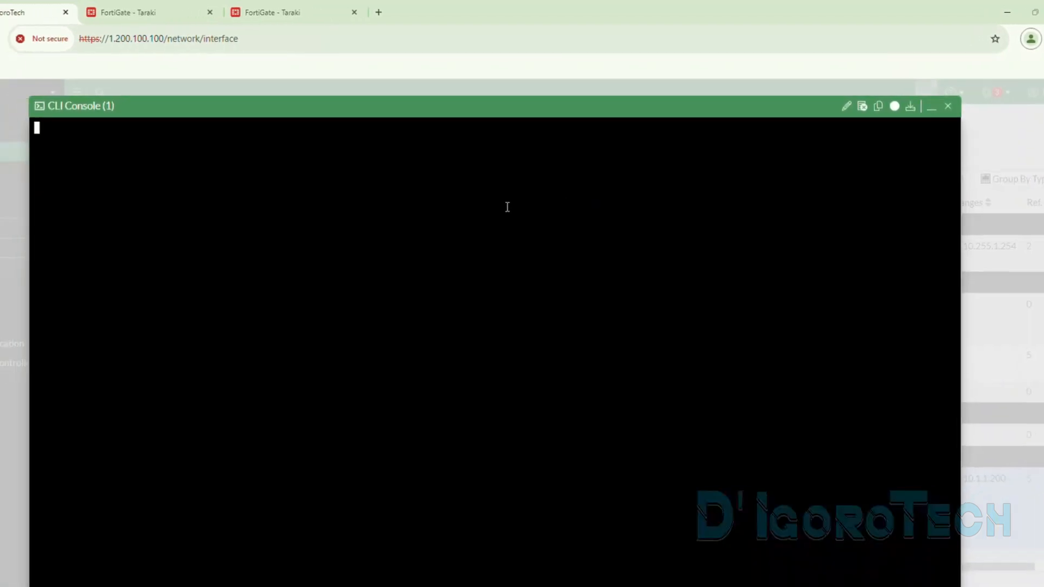
pyautogui.write('exe ping')
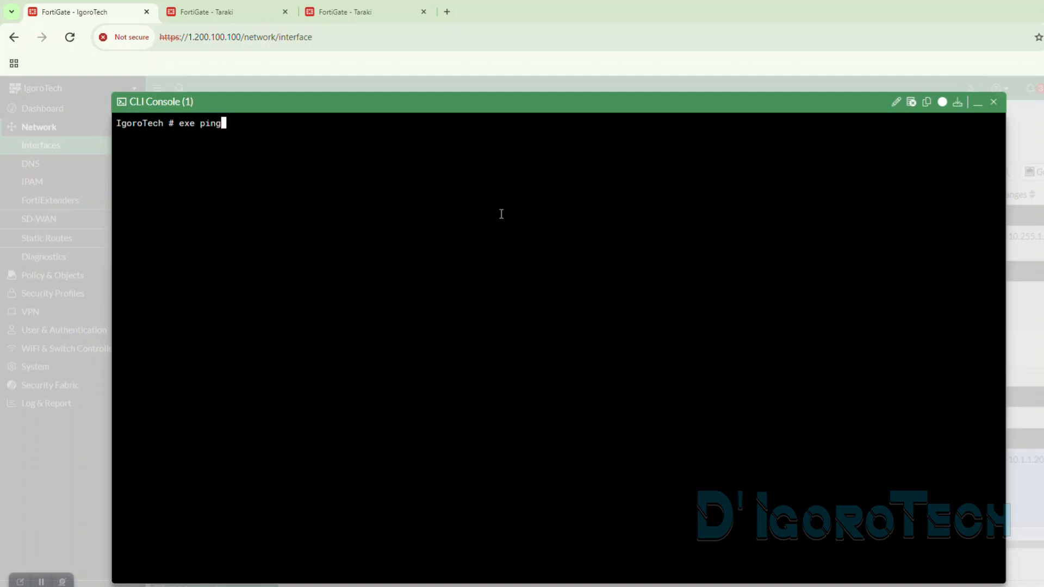
pyautogui.write('-o source 10.1.1.1')
pyautogui.press('Return')
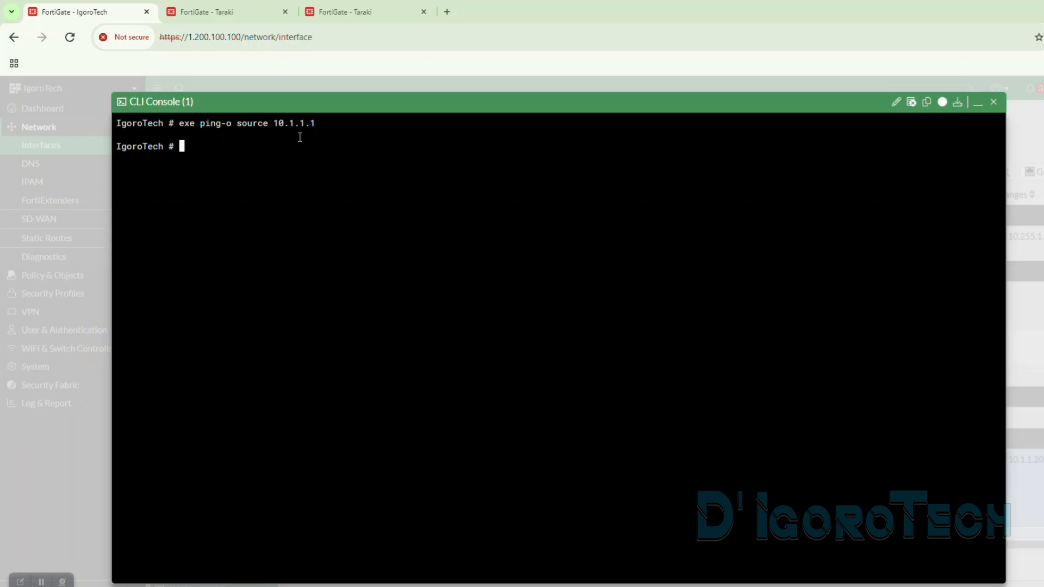
# - Highlight the internal interface's IP address on Taraki and run "exe ping 192.168.1.1" in IgoroTech's CLI console
pyautogui.hotkey('ctrl', 'Tab')
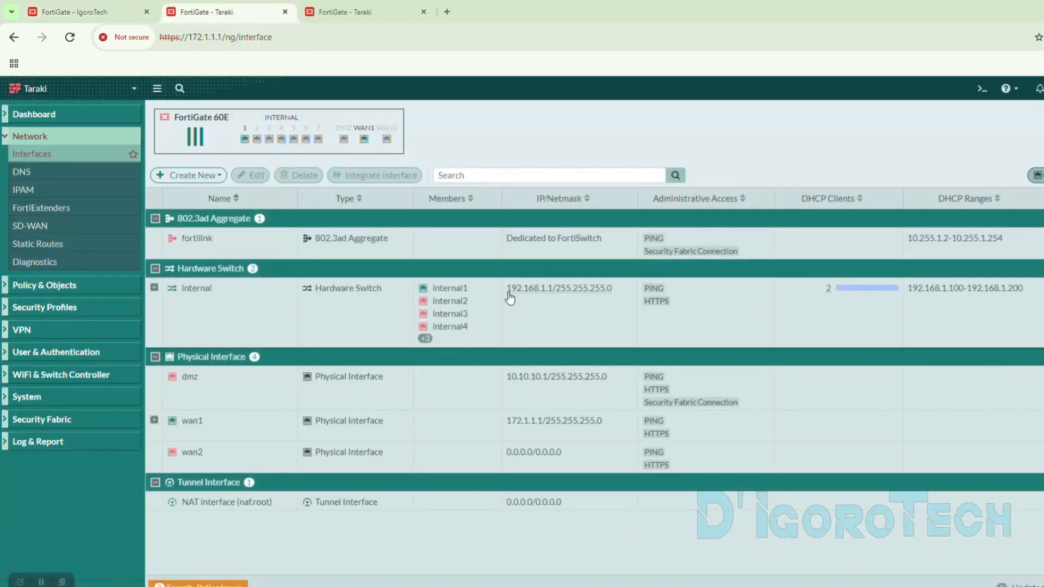
pyautogui.moveTo(506, 288); pyautogui.dragTo(552, 288)
pyautogui.hotkey('ctrl', 'shift', 'Tab')
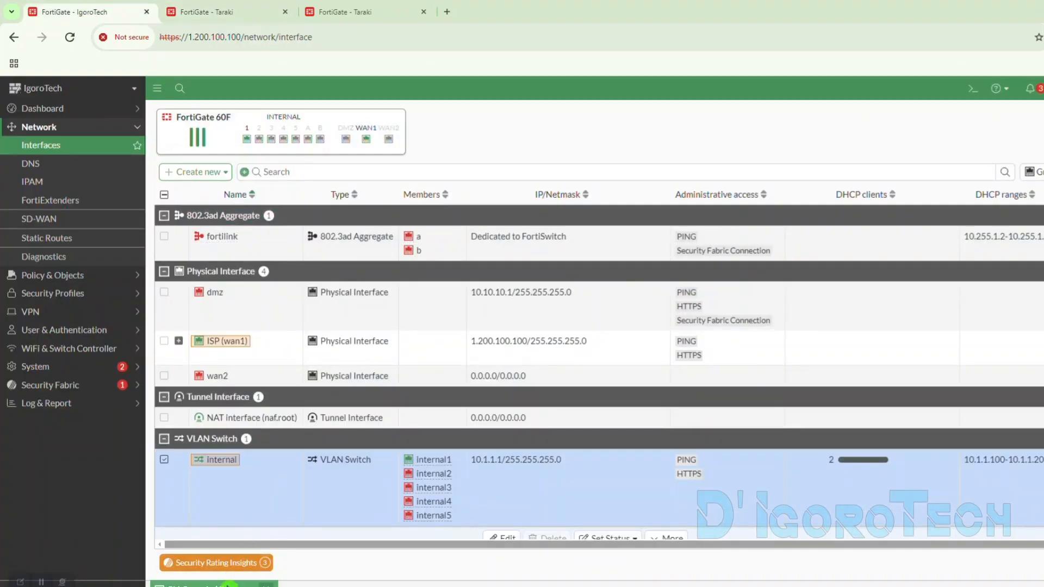
pyautogui.write('exe ping 192.168.1.1')
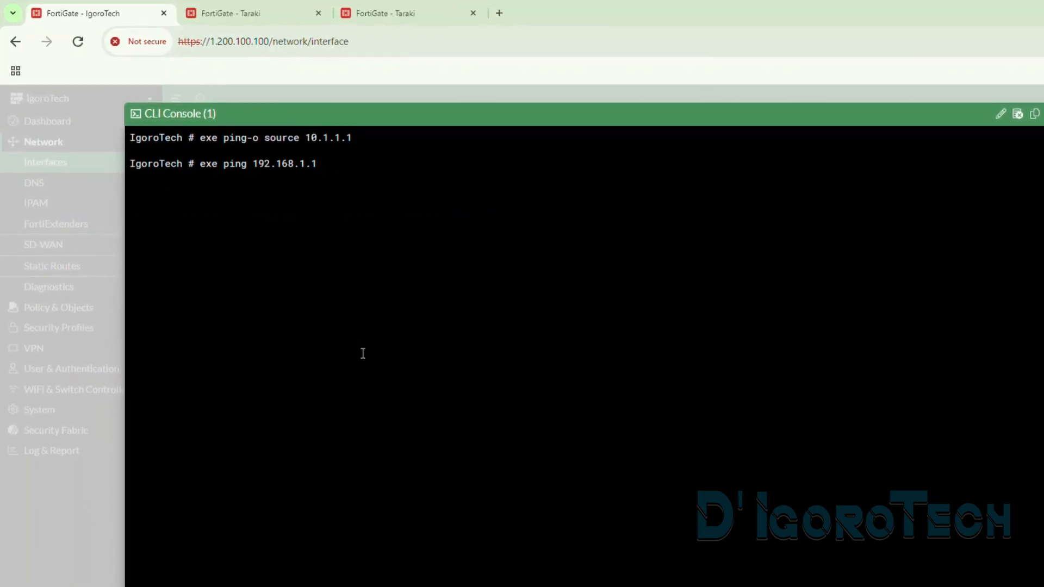
pyautogui.press('Return')
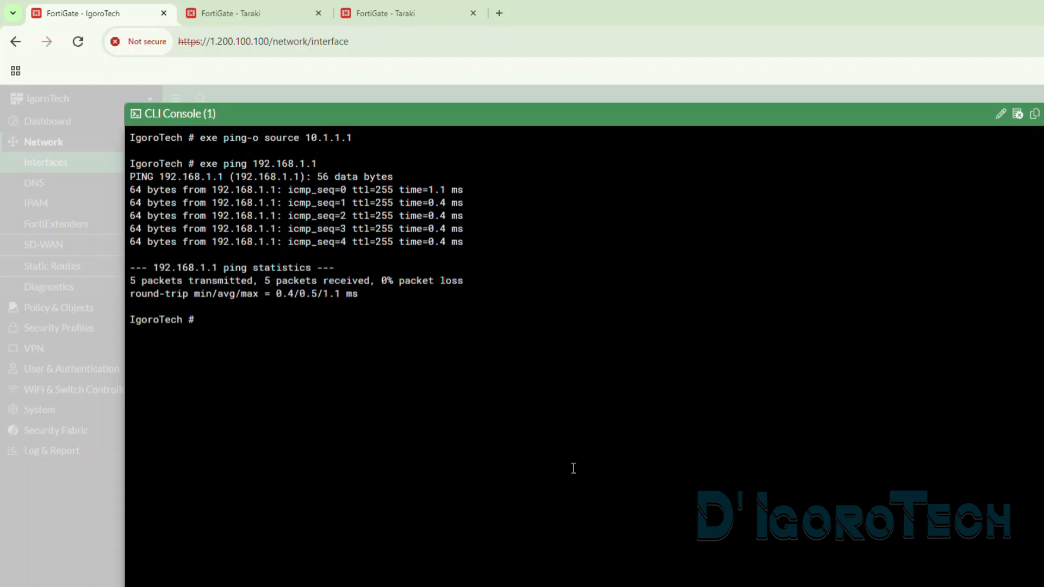
# - Open Taraki's firewall policy list and check the byte counter of the to_Igorotech to internal policy
pyautogui.click(278, 6)
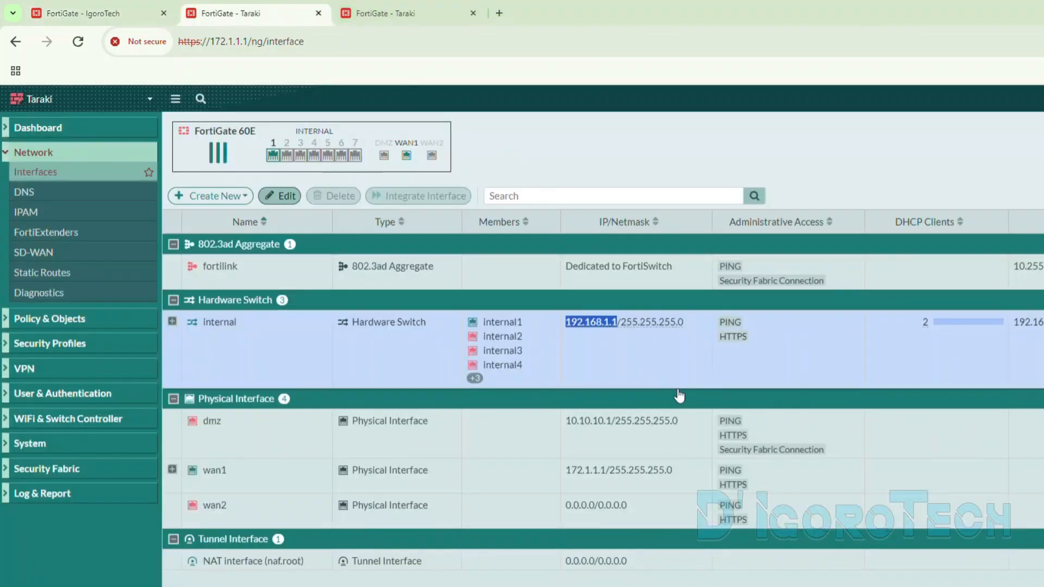
pyautogui.click(69, 314)
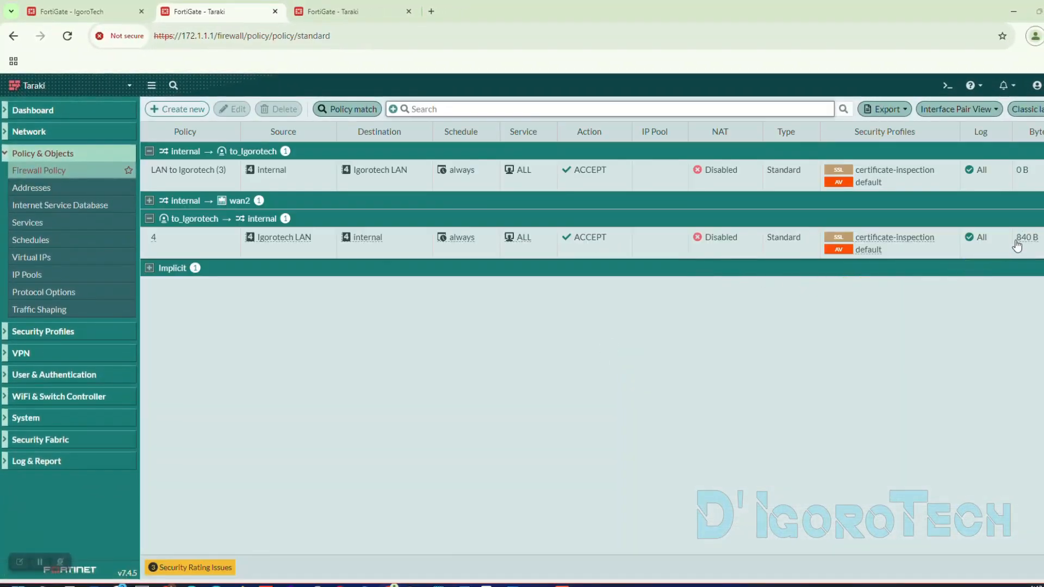
pyautogui.moveTo(1026, 245)
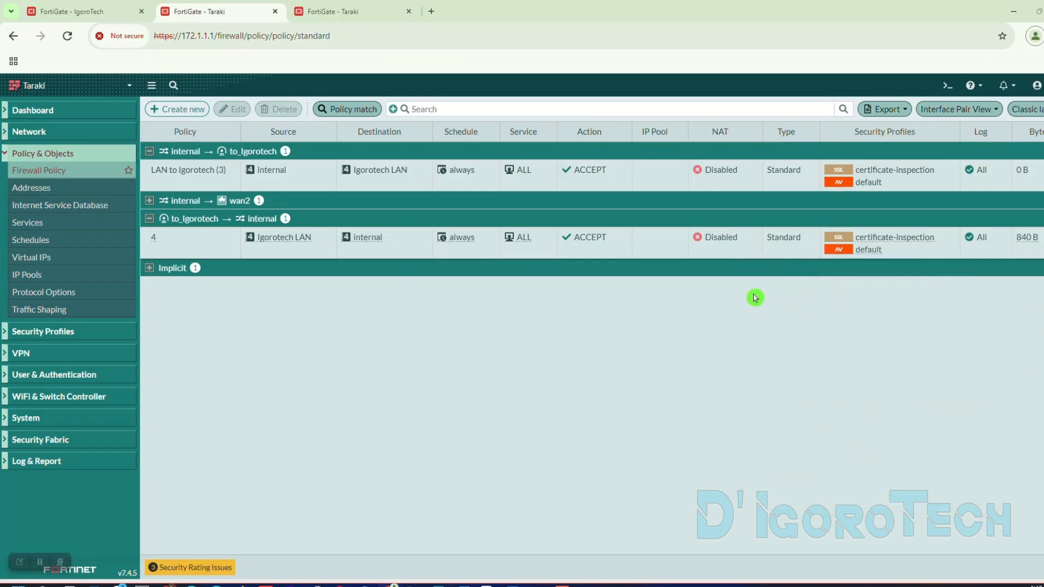
# - In Taraki's CLI console, run "exe ping-o source 192.168.1.1" to use the internal interface's address as ping source
pyautogui.hotkey('ctrl', 'Tab')
pyautogui.moveTo(488, 279); pyautogui.dragTo(532, 284)
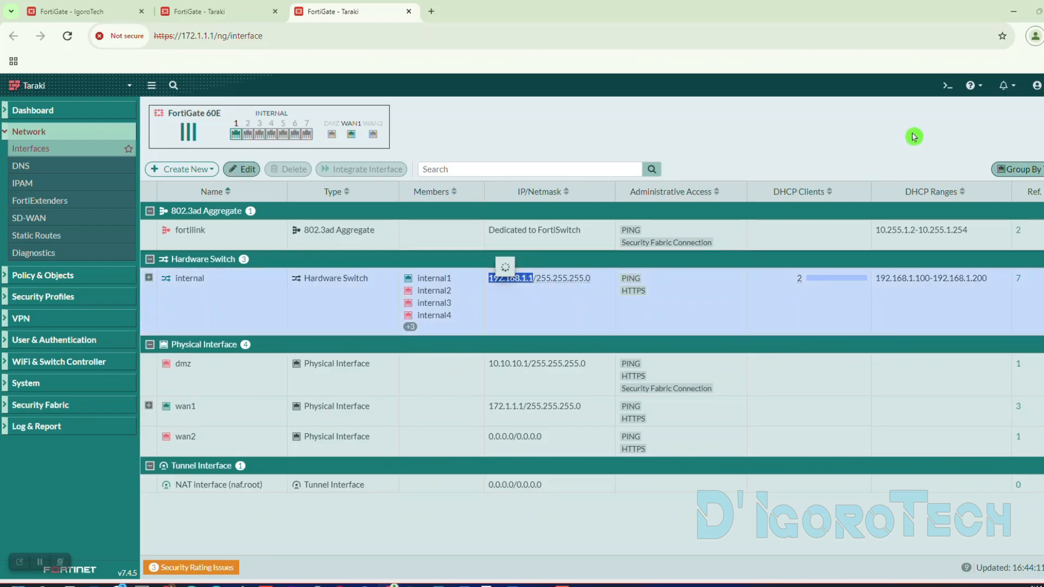
pyautogui.click(946, 86)
pyautogui.write('exe')
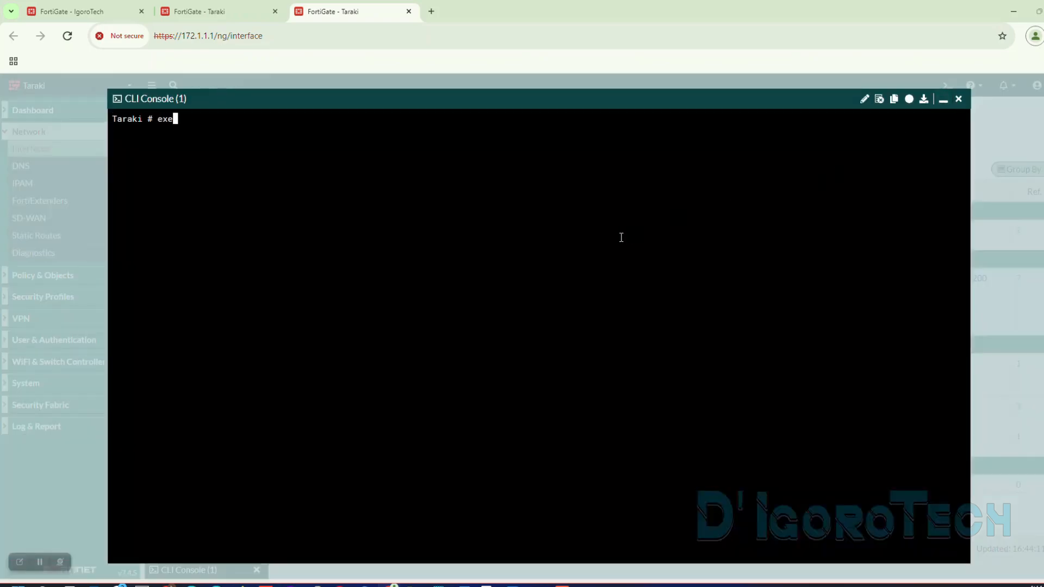
pyautogui.write(' ping-o source 192.168.1.1')
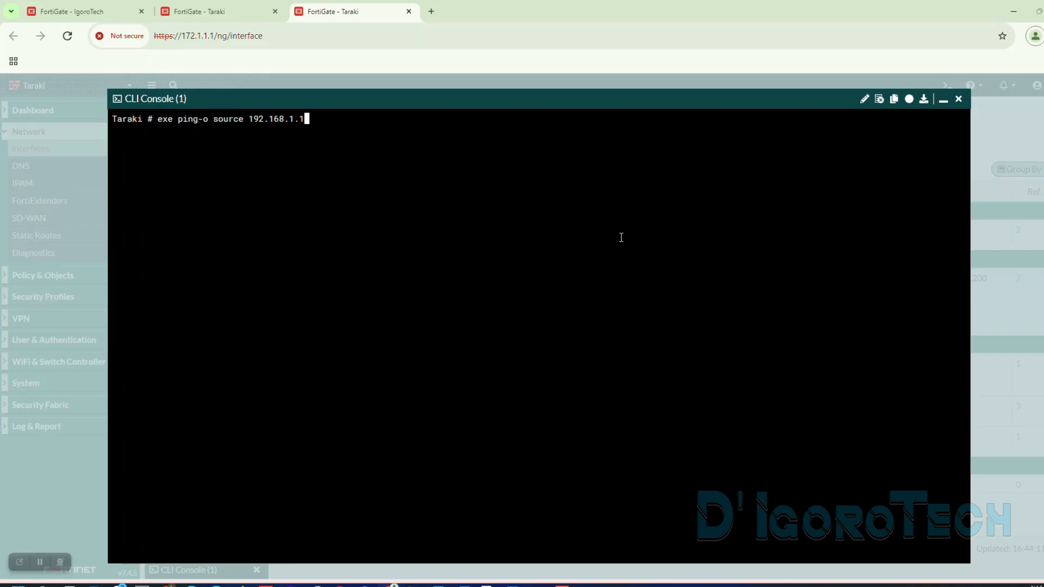
pyautogui.press('Return')
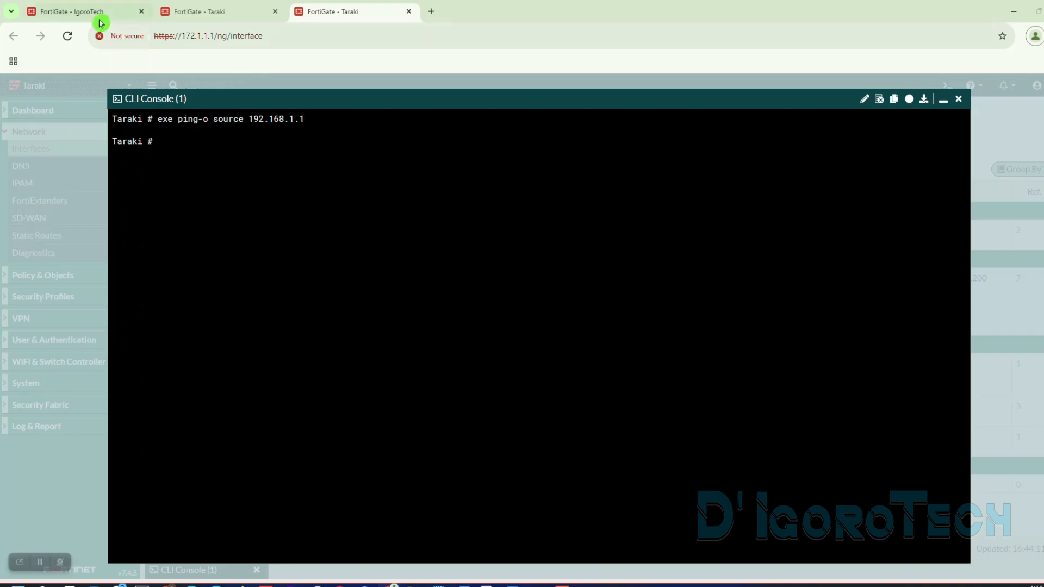
# - Get the Internal VLAN switch's IP address from IgoroTech's interface list and run "exe ping 10.1.1.1" in Taraki's CLI console
pyautogui.click(81, 11)
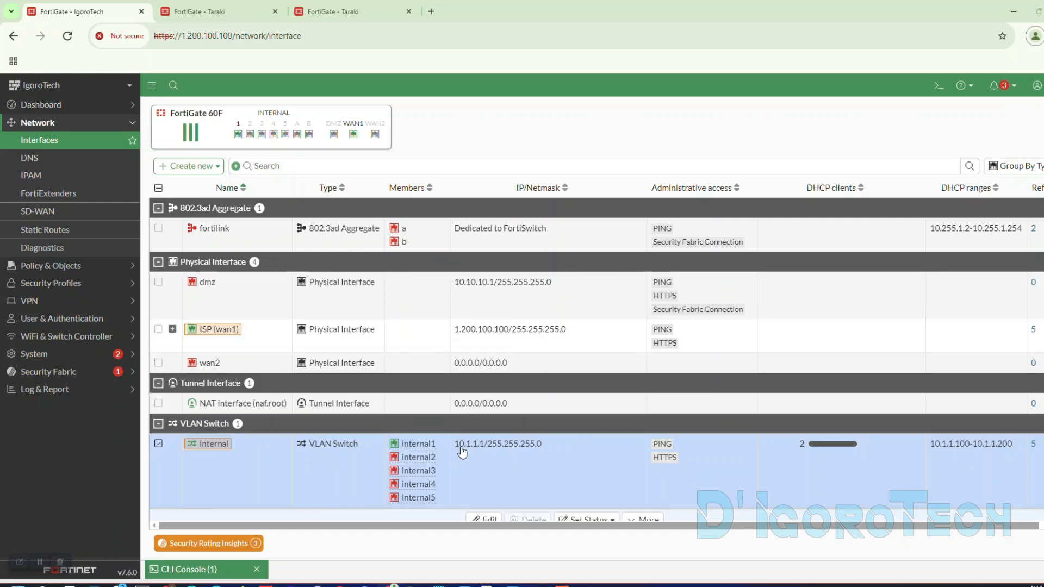
pyautogui.moveTo(454, 446); pyautogui.dragTo(485, 447)
pyautogui.hotkey('ctrl', 'c')
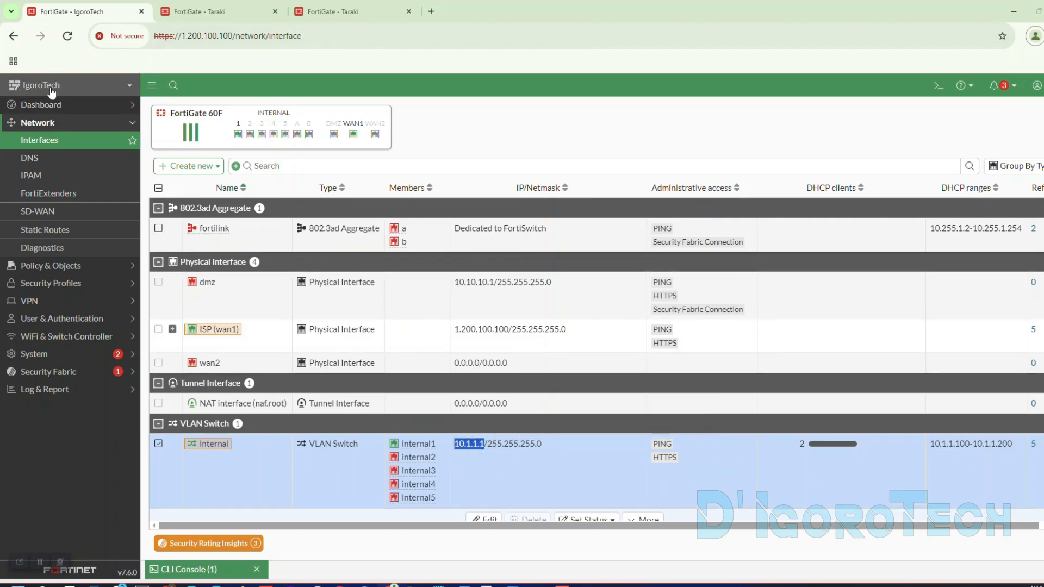
pyautogui.click(332, 11)
pyautogui.write('exe ping')
pyautogui.hotkey('ctrl', 'v')
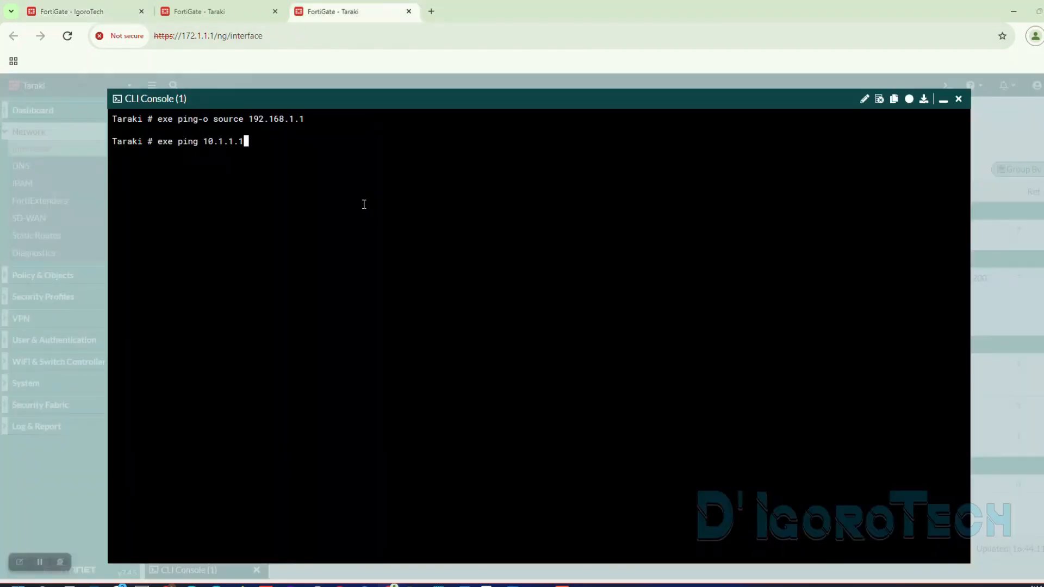
pyautogui.press('Return')
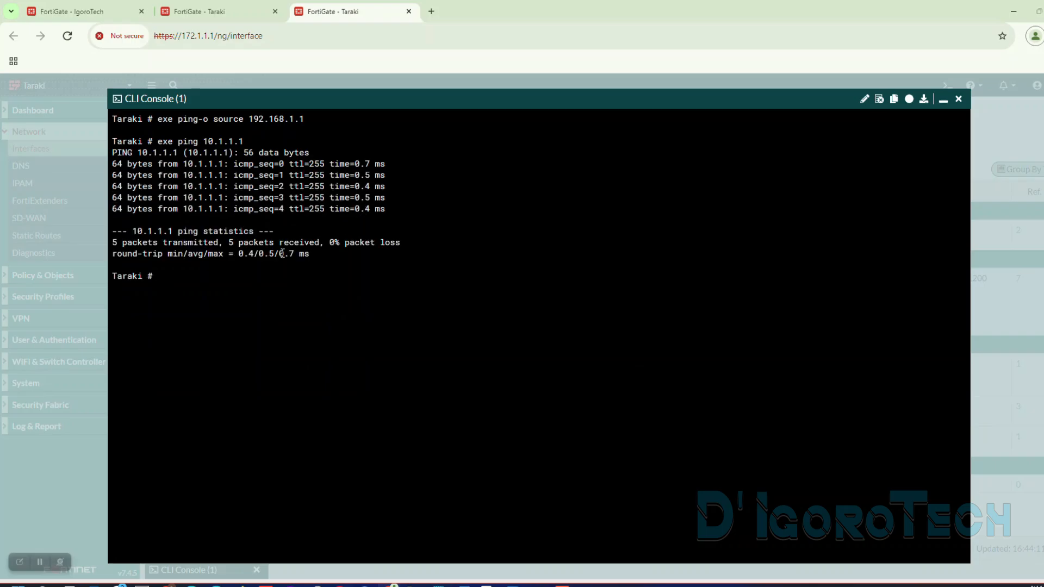
# - Return to Taraki's firewall policy list and check the byte counter of the LAN to Igorotech policy
pyautogui.click(222, 13)
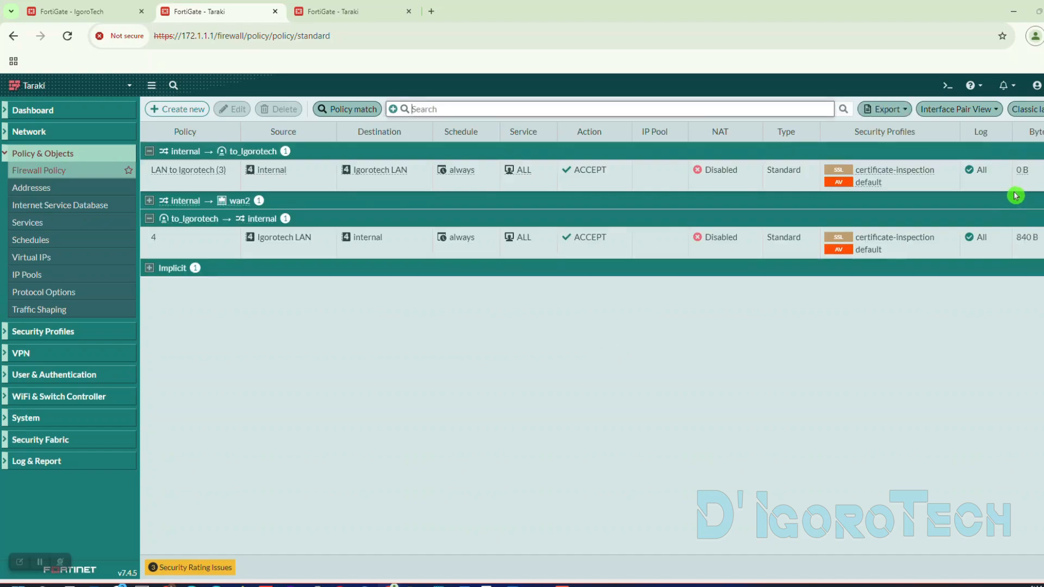